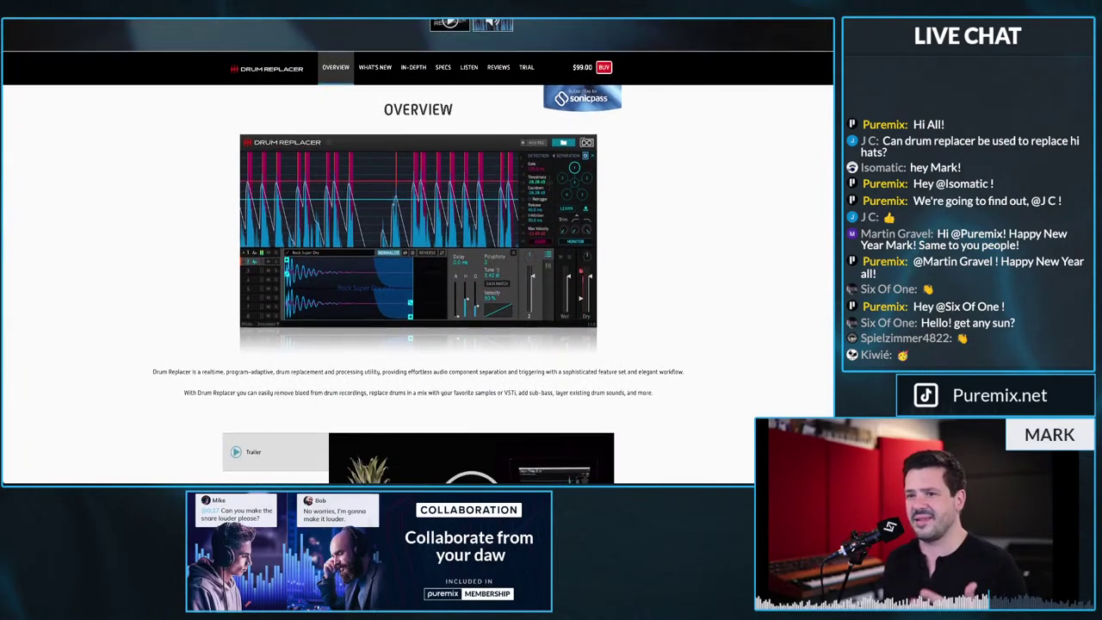
# Review the Drum Replacer product page from the overview through the in-depth feature sections to the specs.
pyautogui.scroll(-1, 418, 259)
pyautogui.scroll(-3, 418, 252)
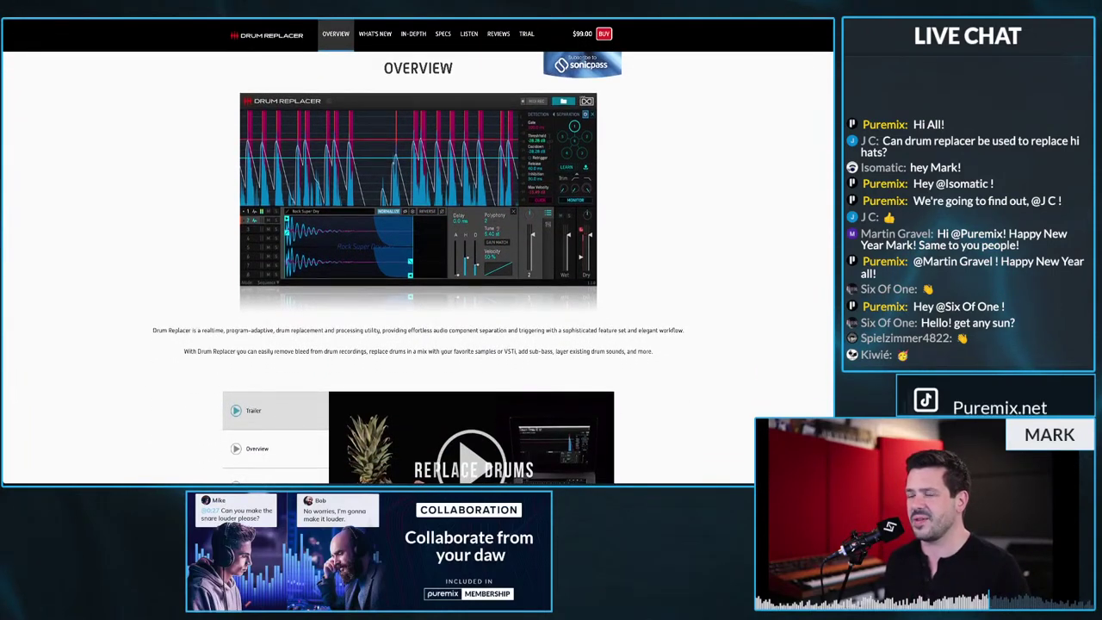
pyautogui.scroll(-3, 417, 258)
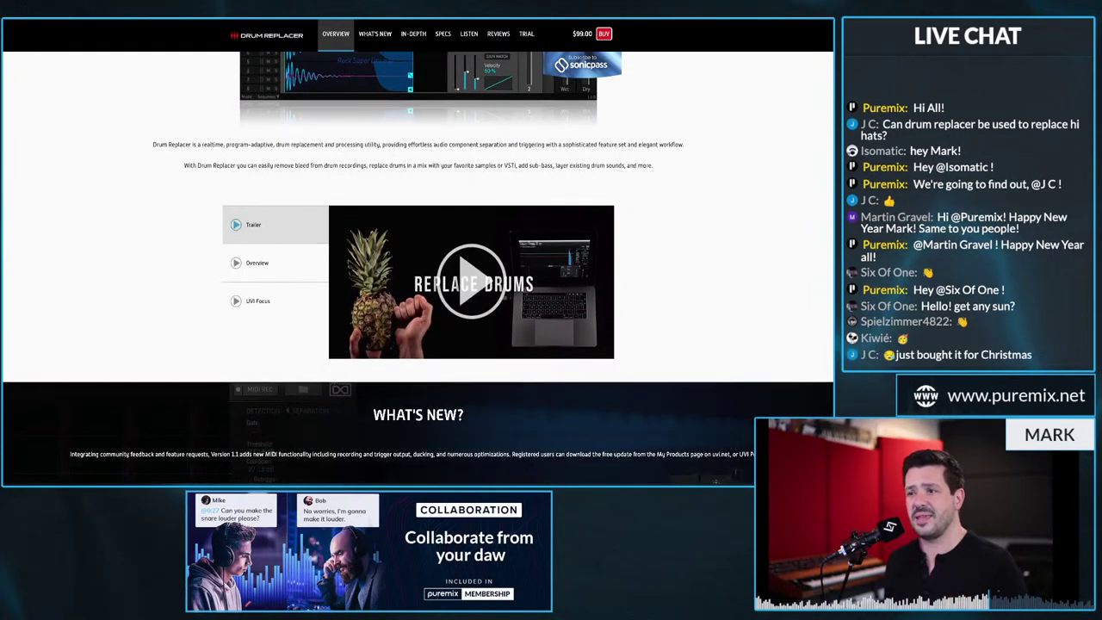
pyautogui.scroll(-1, 418, 258)
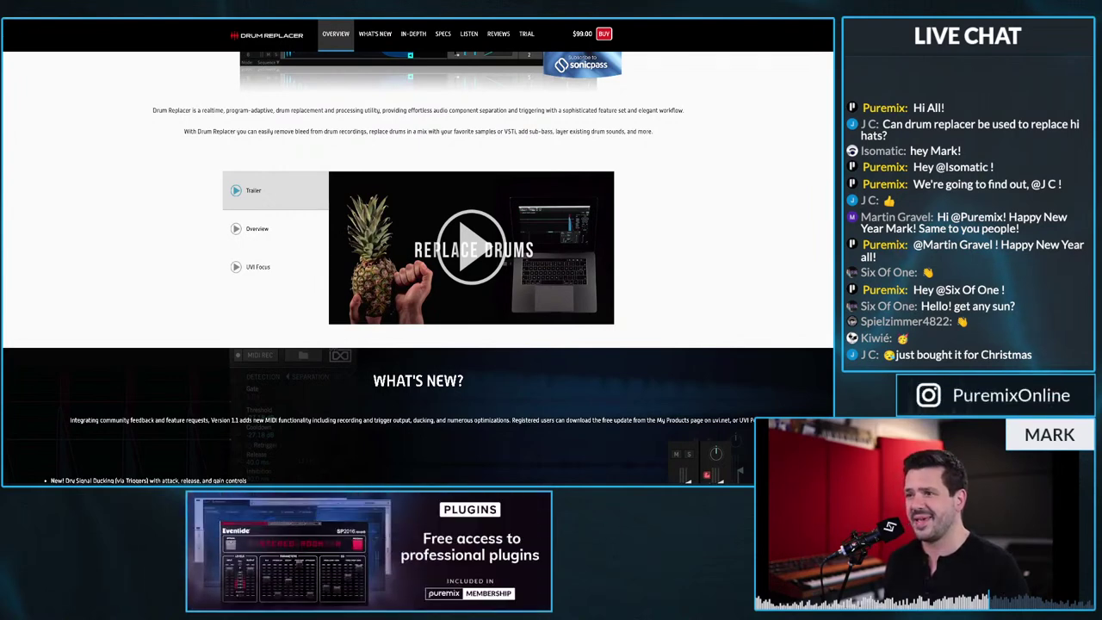
pyautogui.scroll(-8, 418, 259)
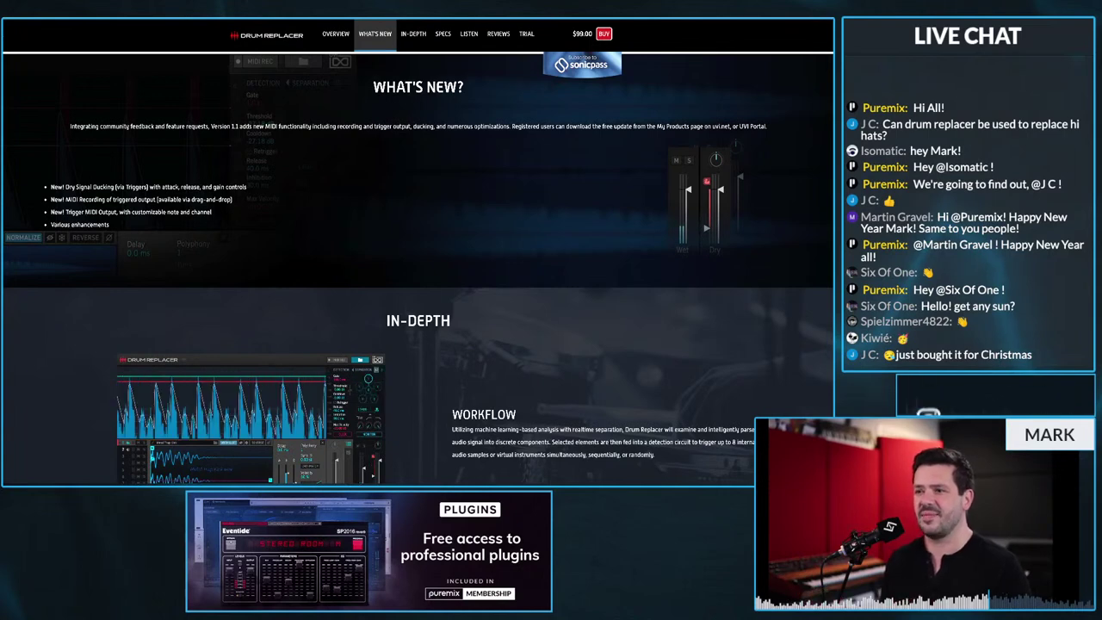
pyautogui.scroll(-4, 418, 259)
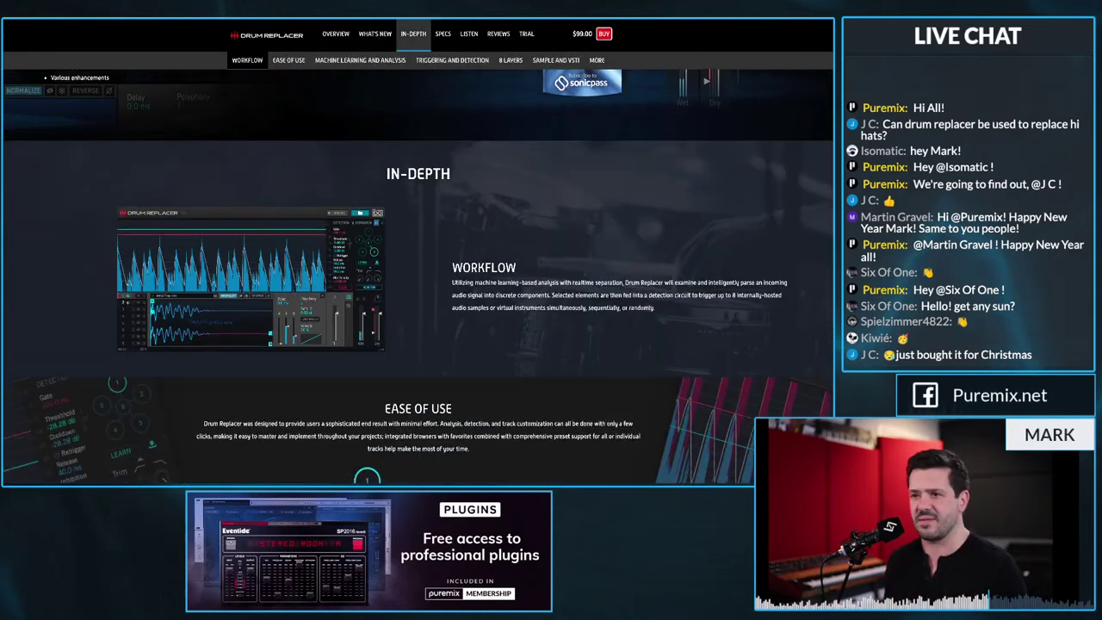
pyautogui.scroll(-6, 418, 259)
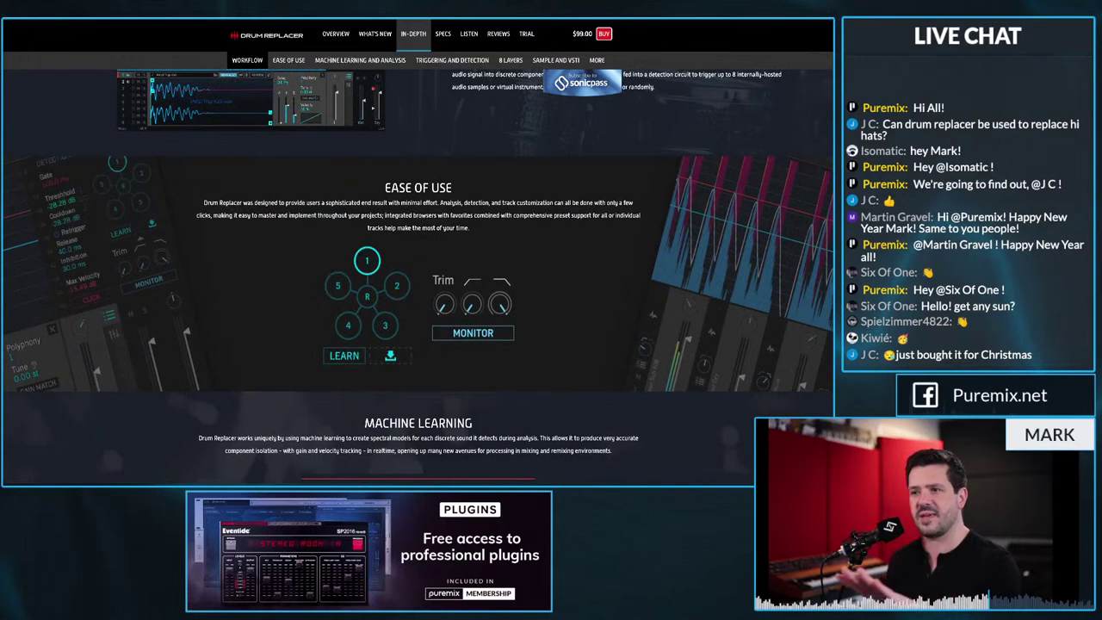
pyautogui.scroll(-1, 418, 258)
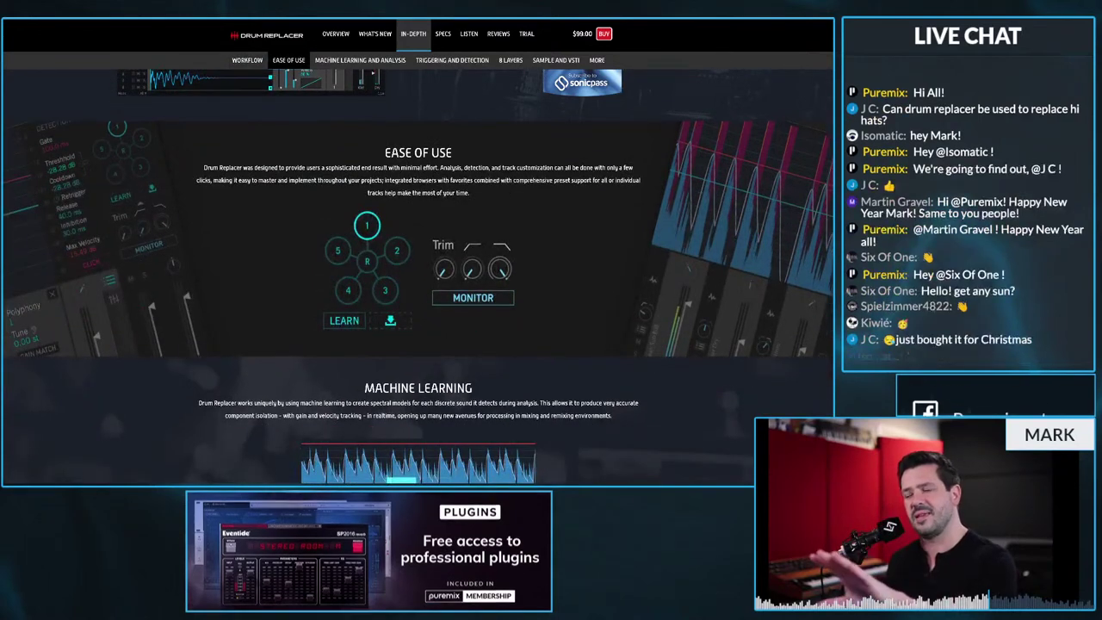
pyautogui.scroll(-3, 418, 258)
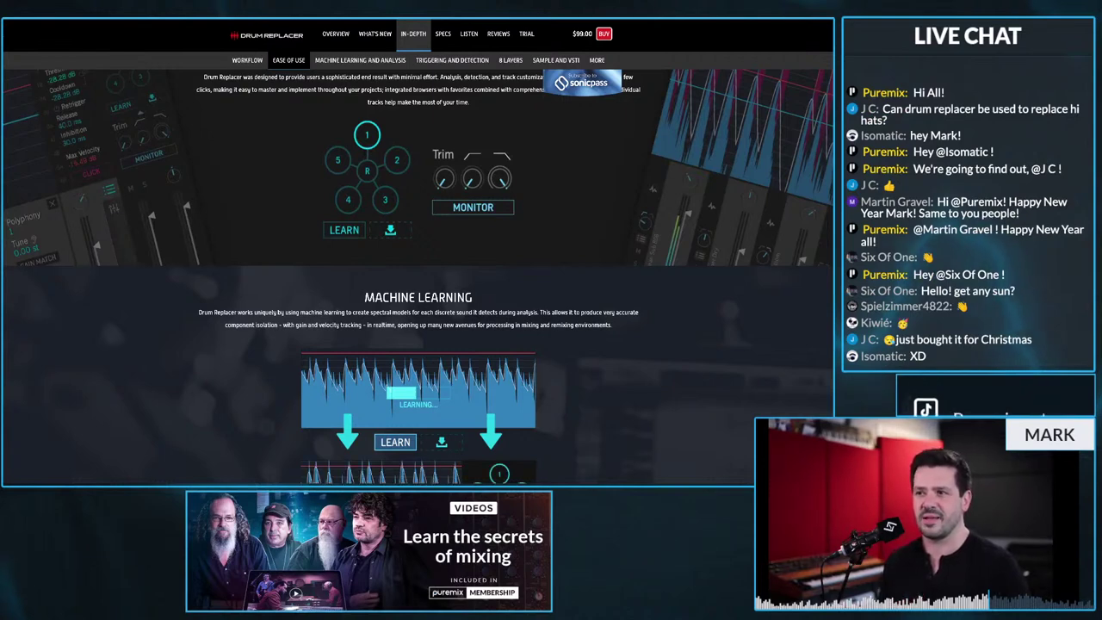
pyautogui.scroll(-4, 418, 275)
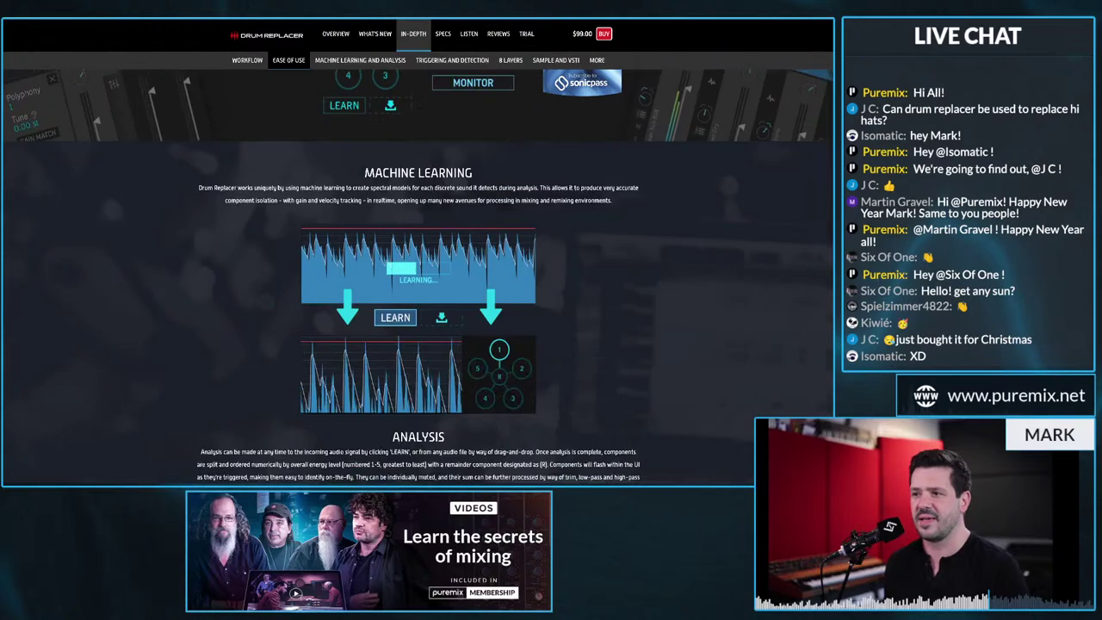
pyautogui.scroll(-2, 418, 276)
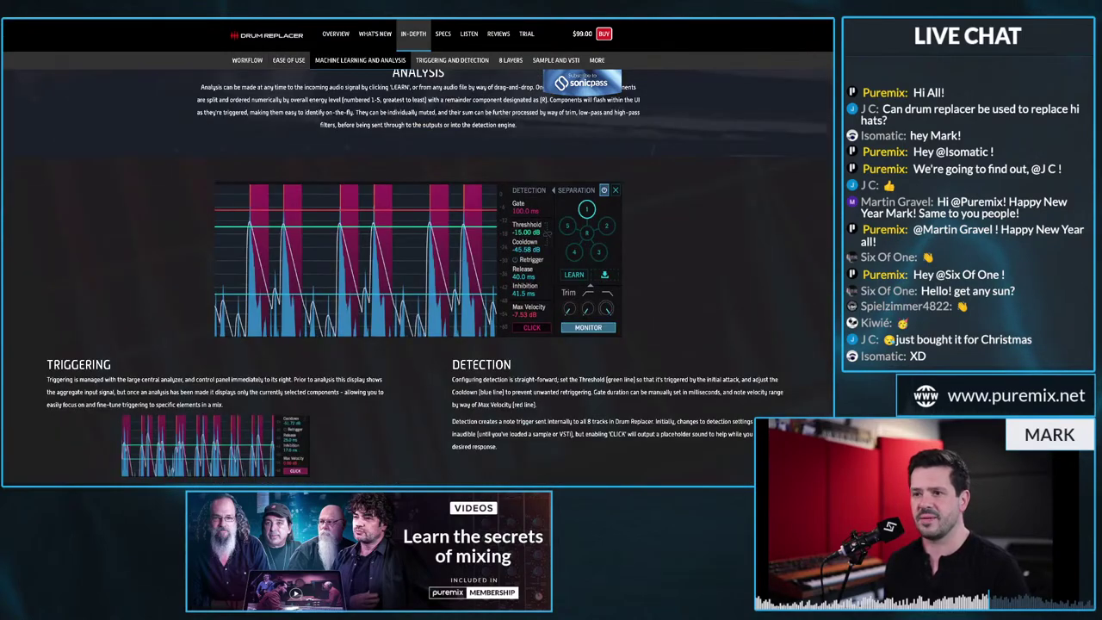
pyautogui.scroll(-7, 417, 276)
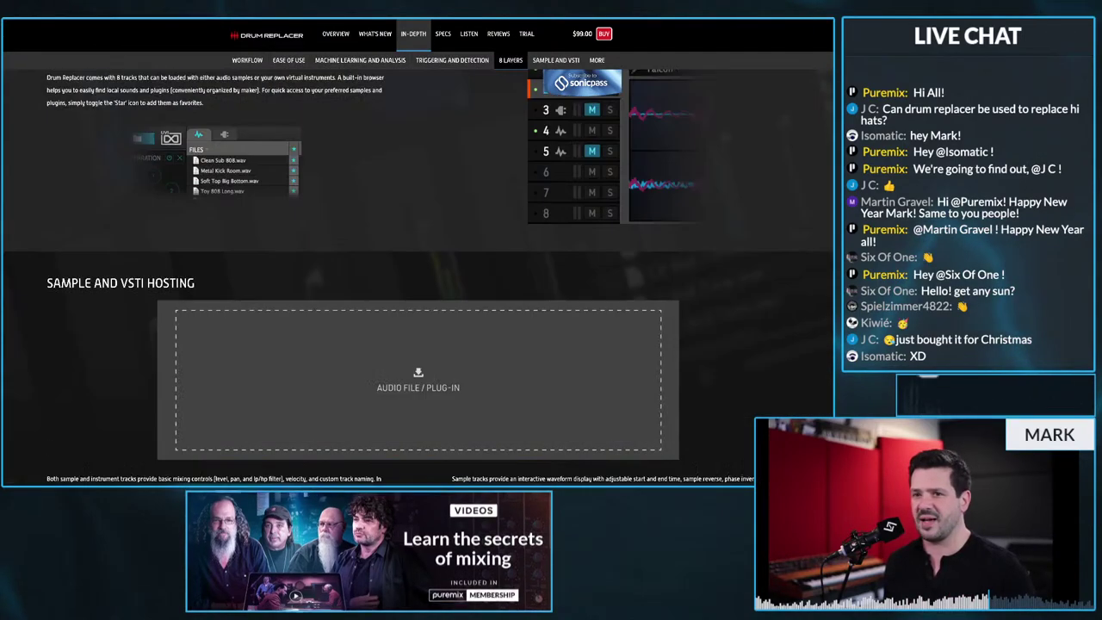
pyautogui.scroll(-7, 417, 275)
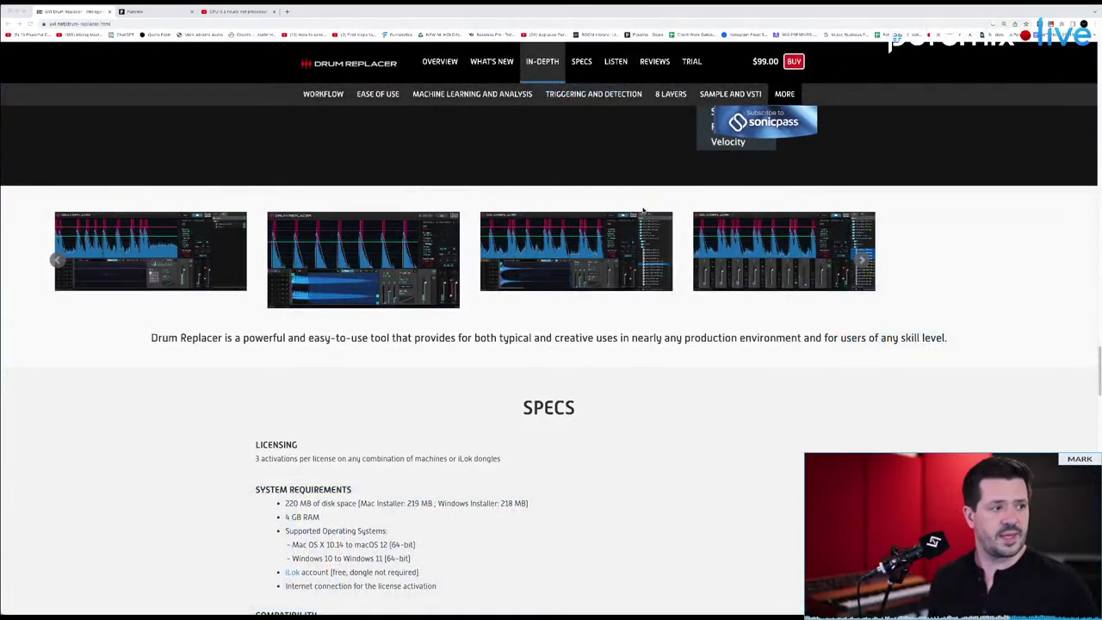
# Switch to the Pro Tools session and close the Kick track's Drum Replacer window to clear the view of the multitrack drums.
pyautogui.press('super+Tab')
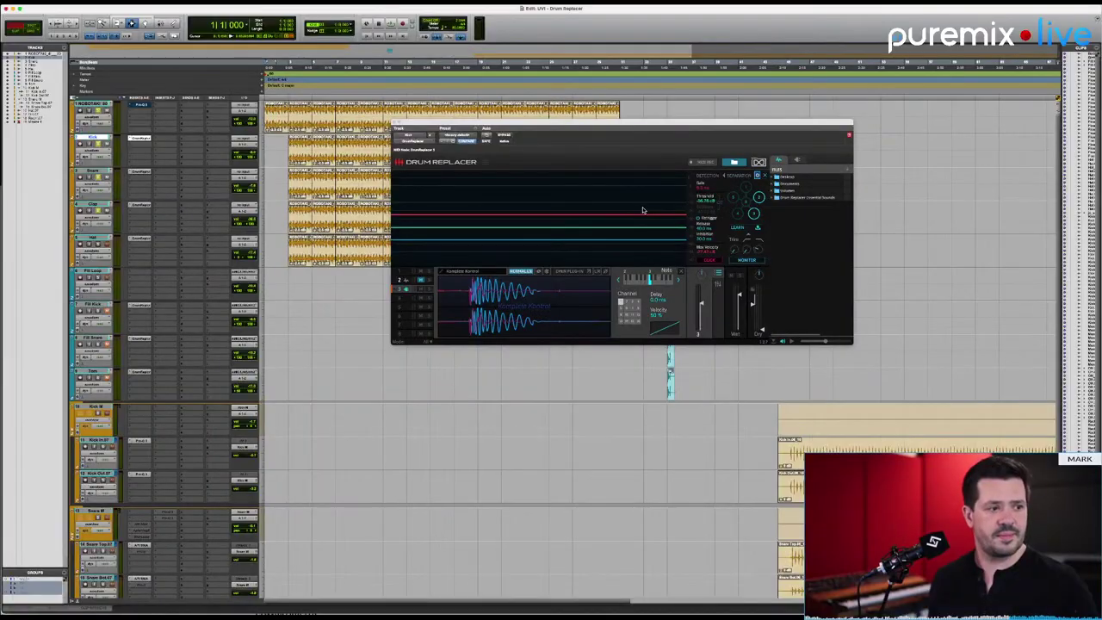
pyautogui.moveTo(687, 125); pyautogui.dragTo(645, 118)
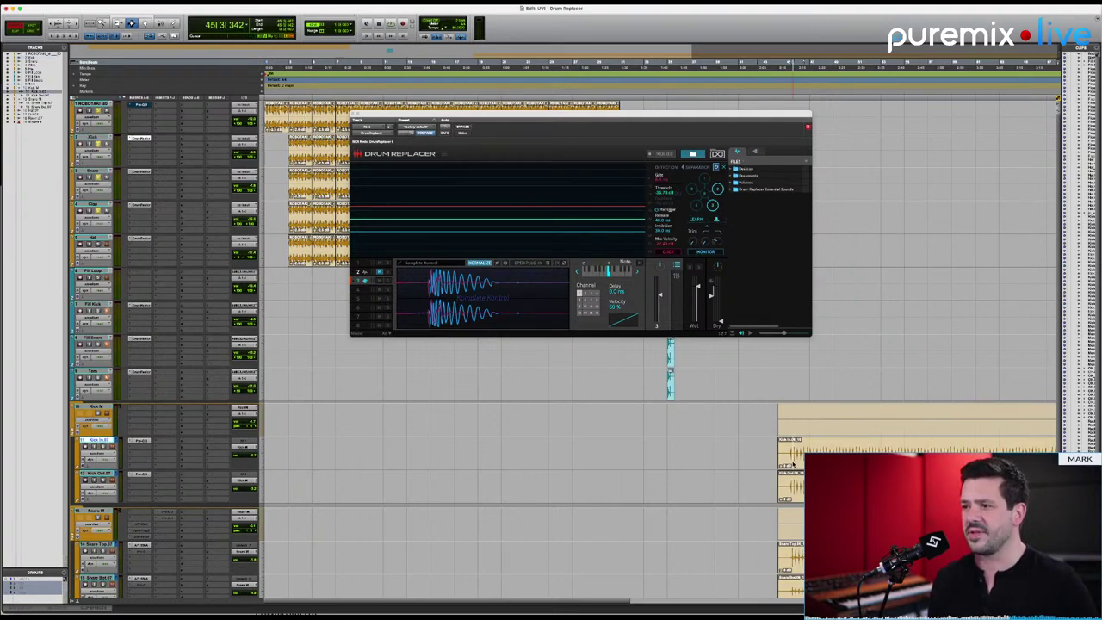
pyautogui.hscroll(10, 323, 417)
pyautogui.scroll(-3, 323, 417)
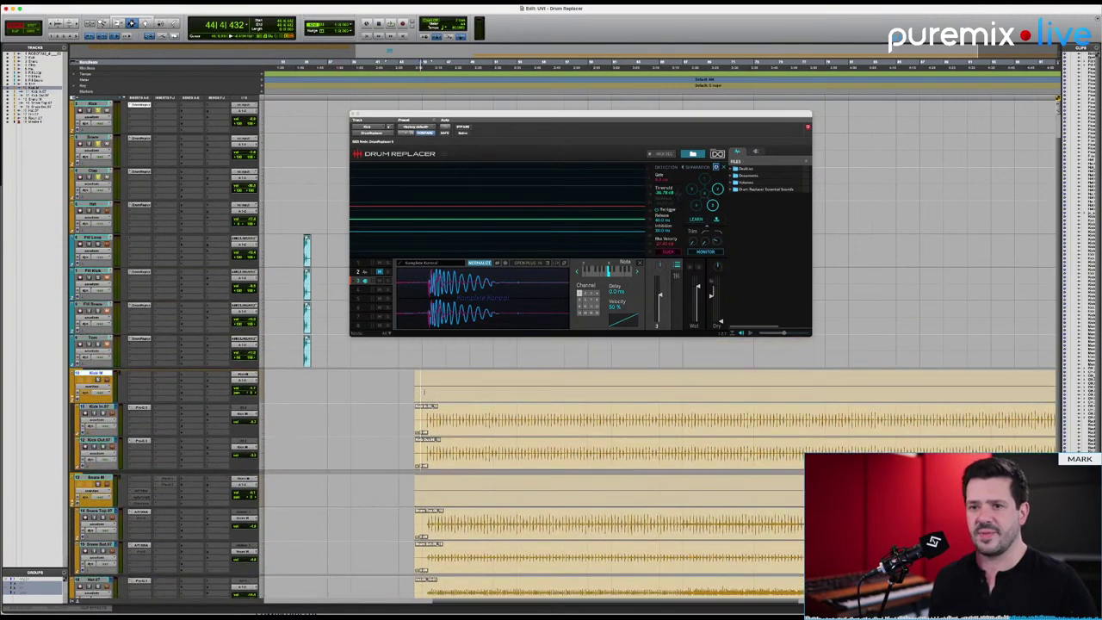
pyautogui.scroll(-3, 420, 392)
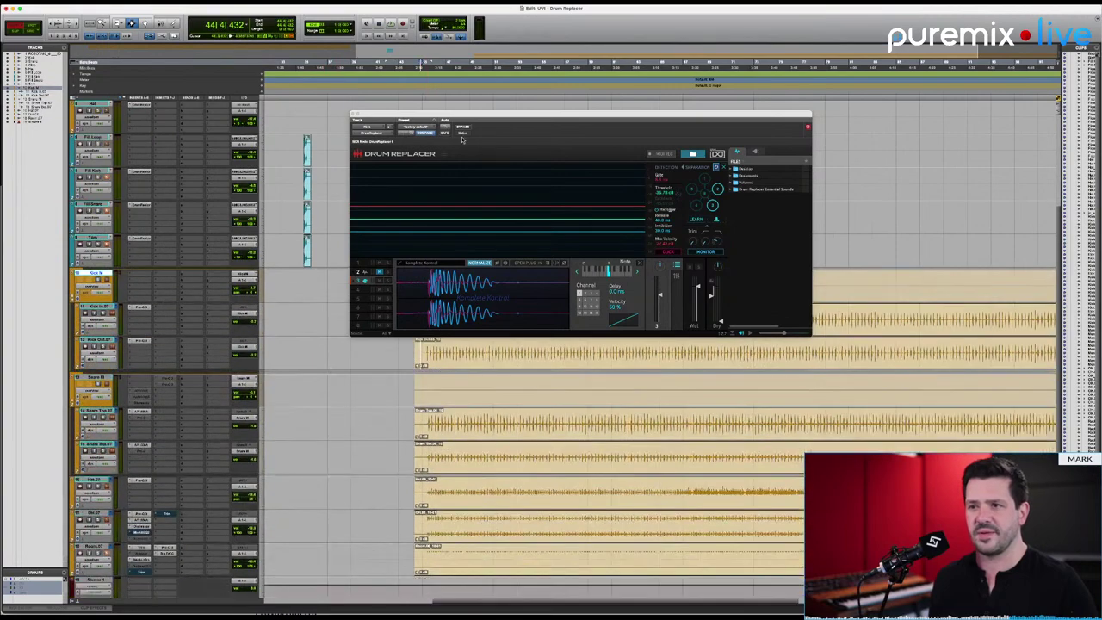
pyautogui.click(354, 116)
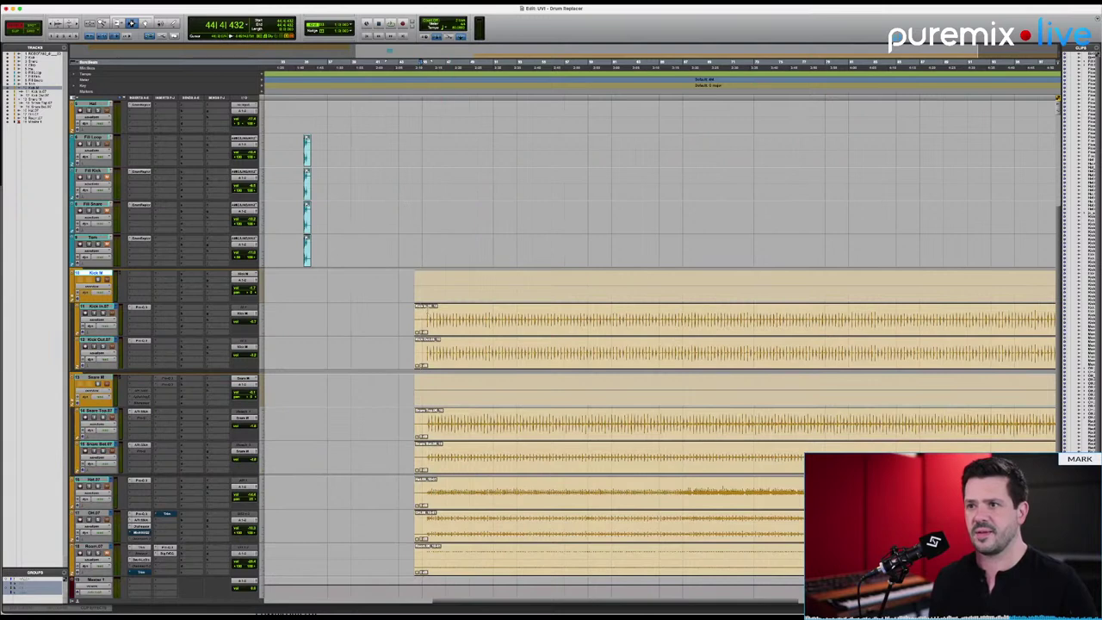
# Audition the multitrack drum recording from bar 45, playing and stopping it to hear the kick, snare and room tracks.
pyautogui.click(424, 312)
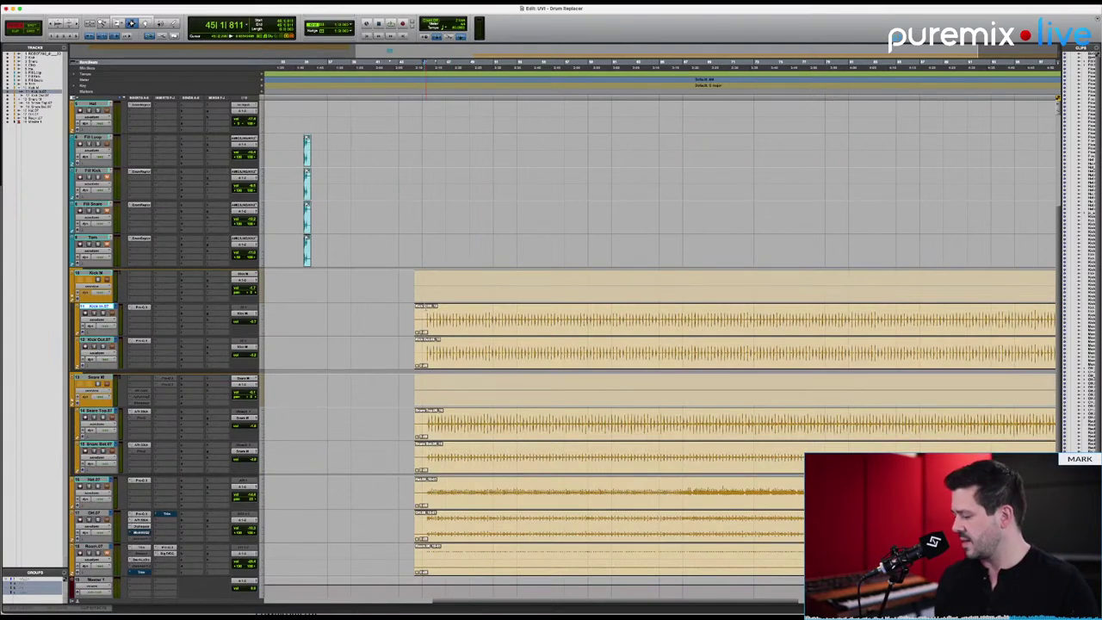
pyautogui.press('space')
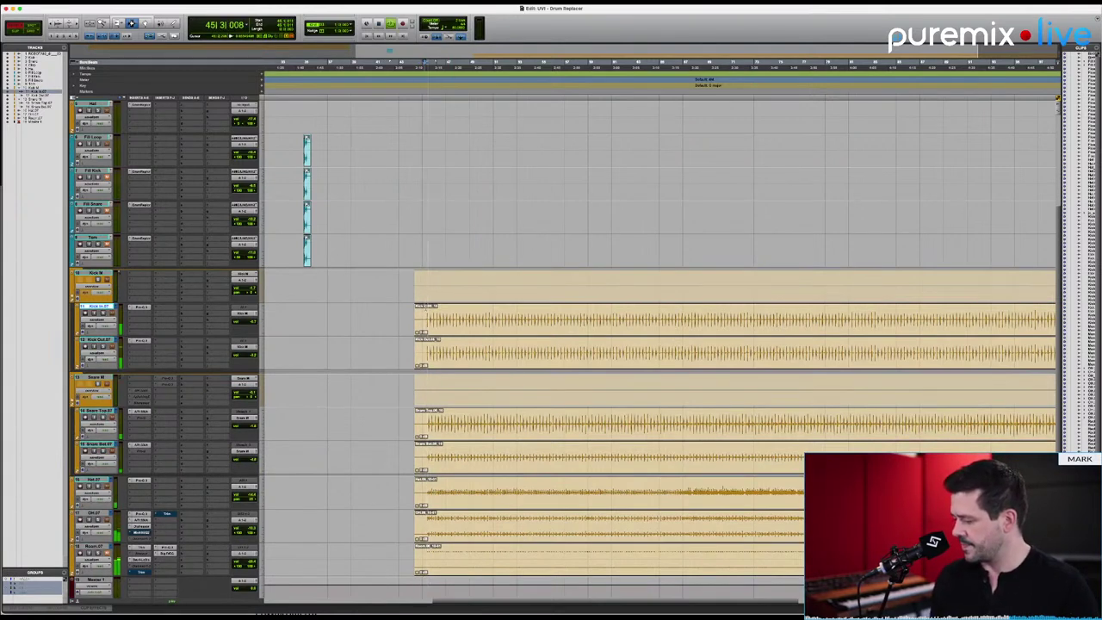
pyautogui.scroll(-2, 136, 442)
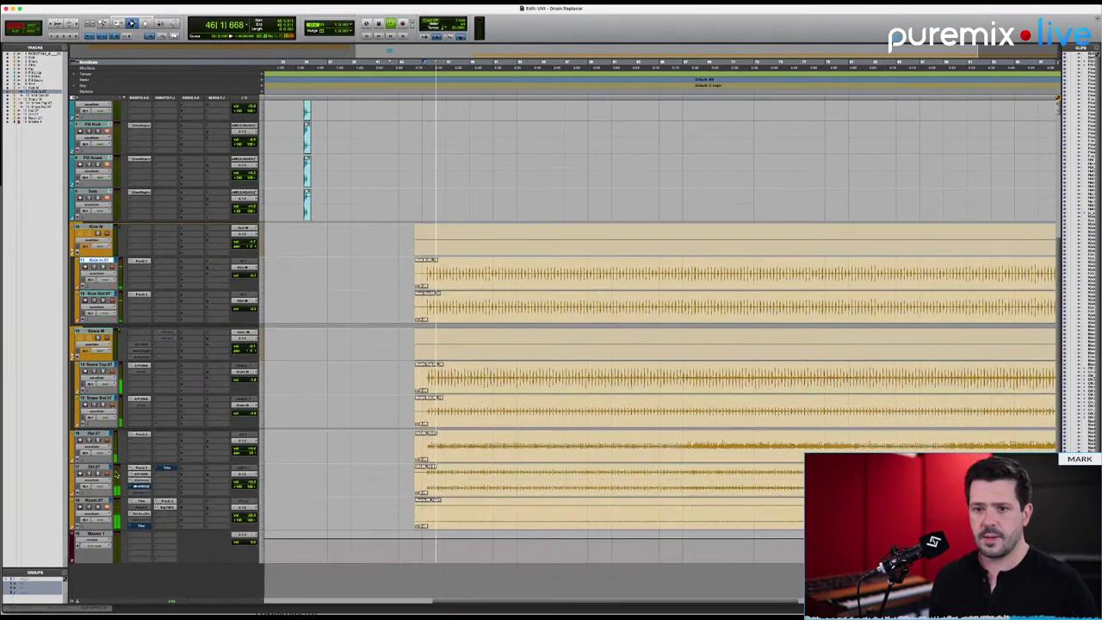
pyautogui.press('space')
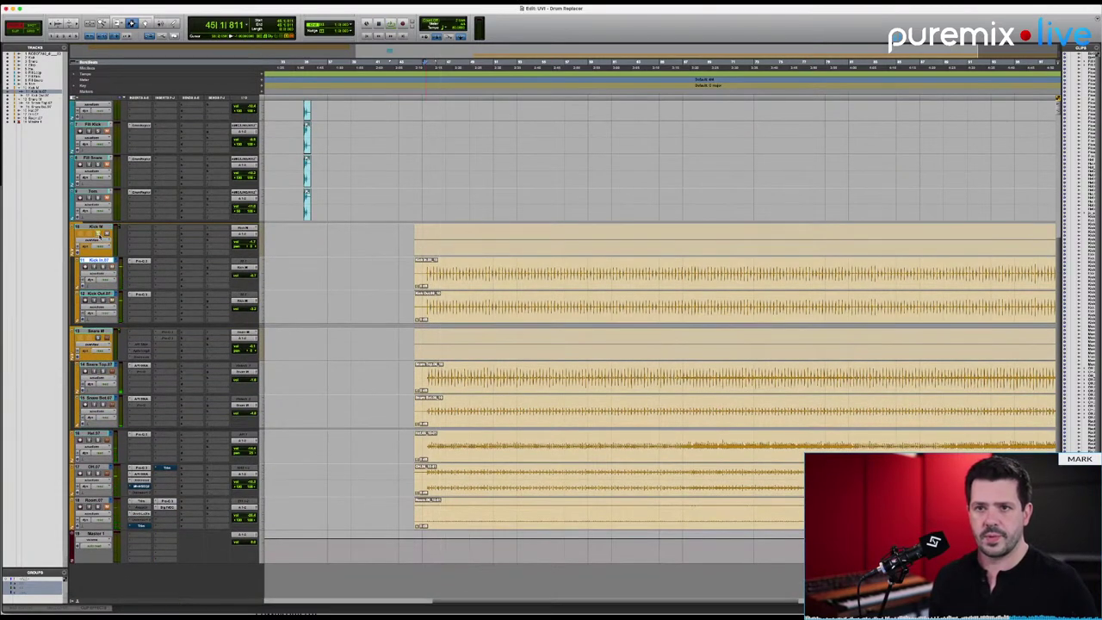
pyautogui.press('space')
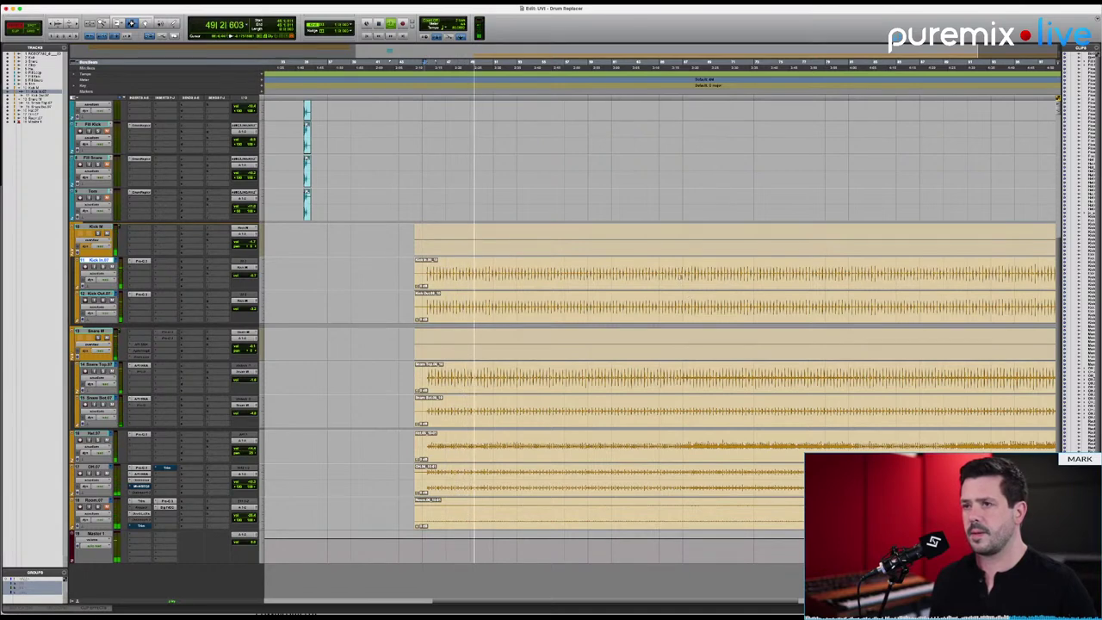
pyautogui.press('space')
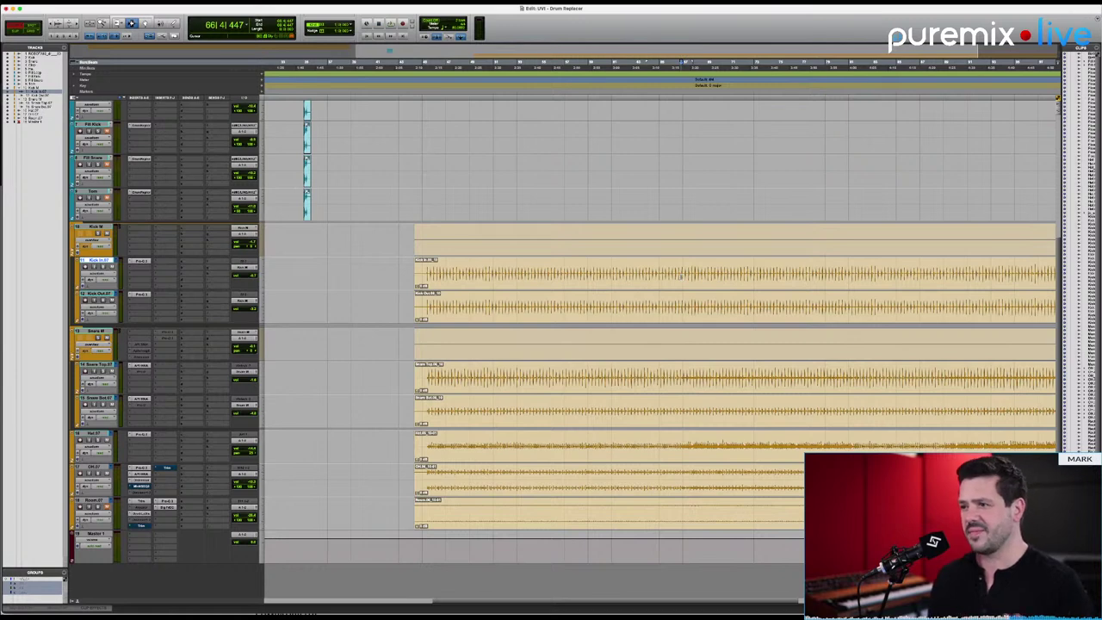
# Insert the mono/stereo Drum Replacer plug-in in the first insert slot of the Snare M track and accept the plug-in format change.
pyautogui.click(96, 332)
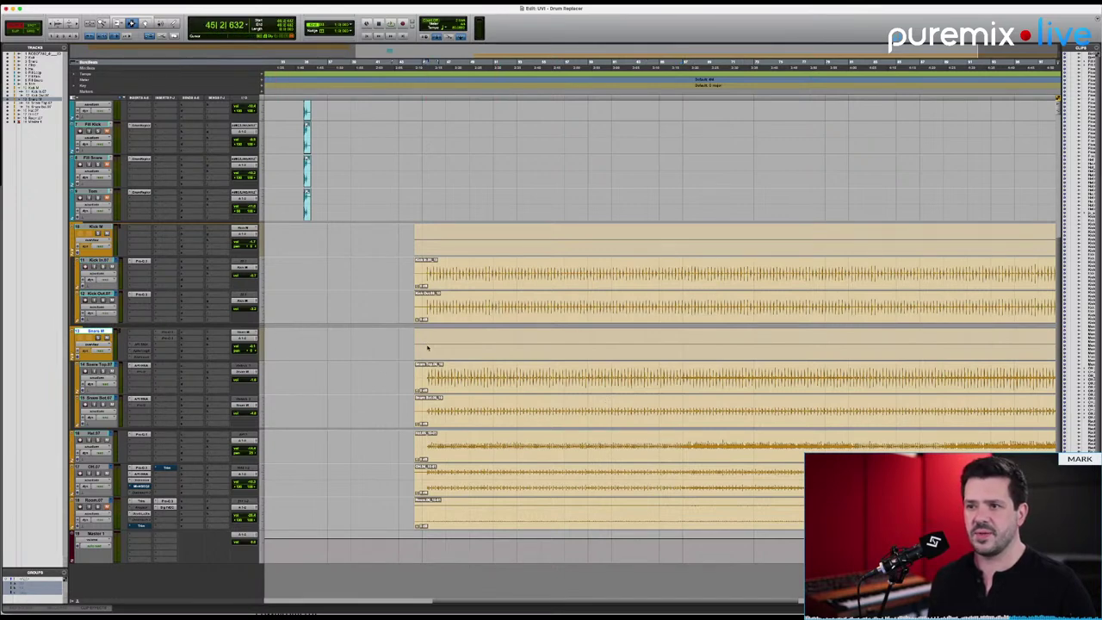
pyautogui.click(101, 366)
pyautogui.click(109, 397)
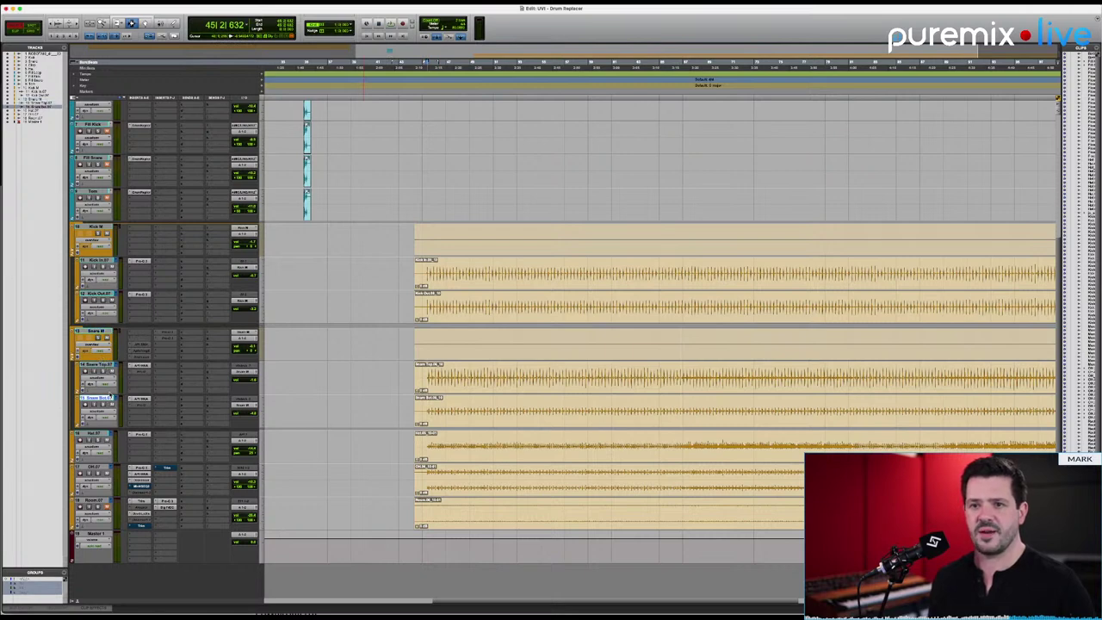
pyautogui.click(138, 335)
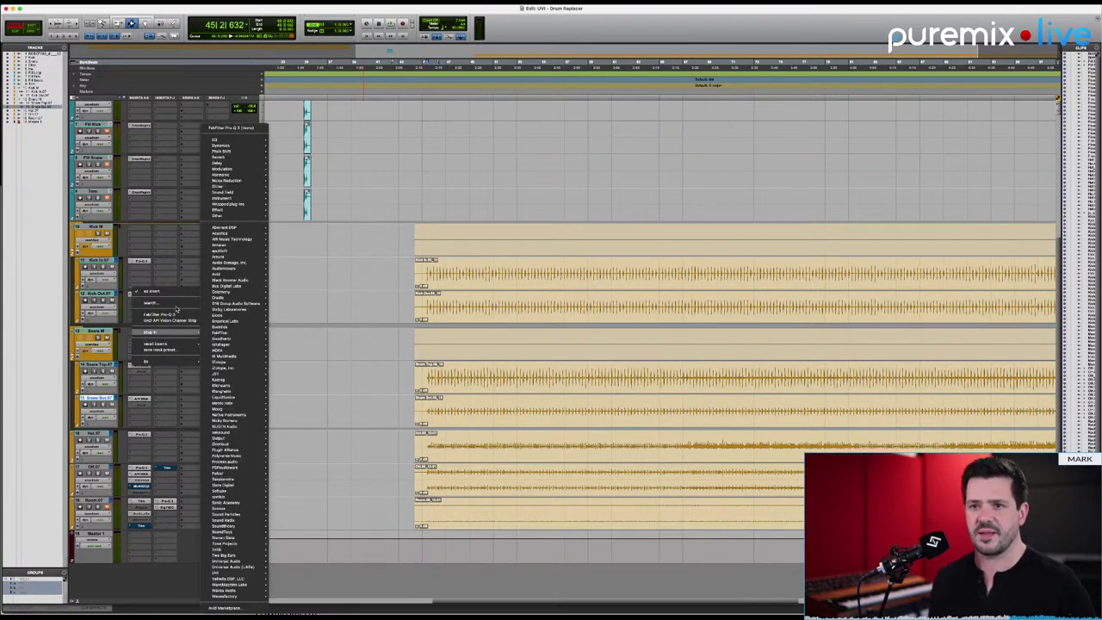
pyautogui.write('drum rep')
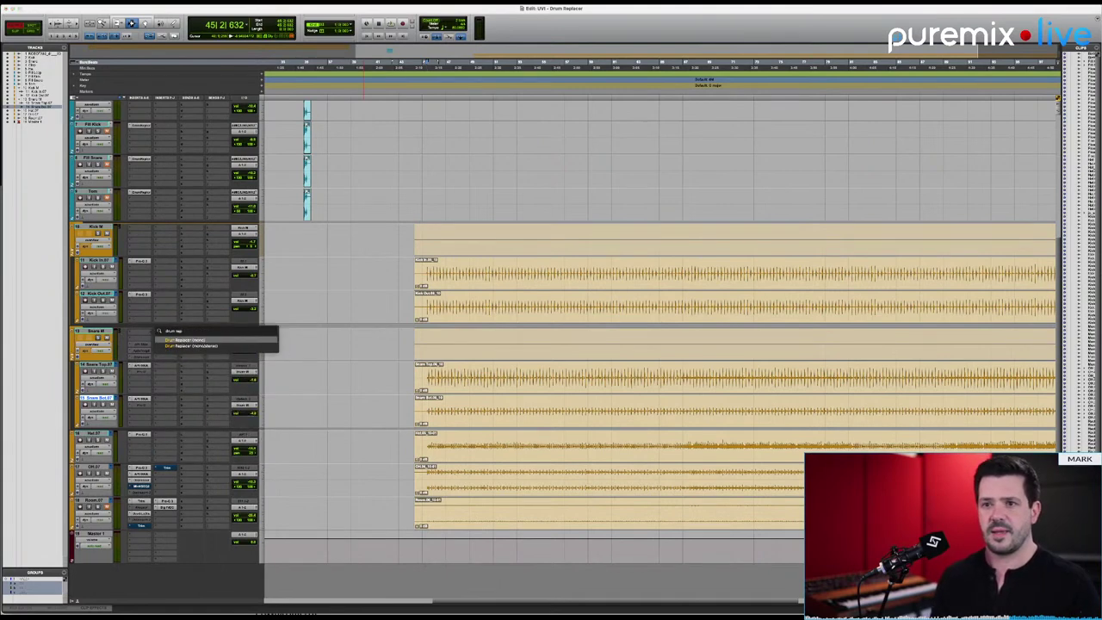
pyautogui.press('Down')
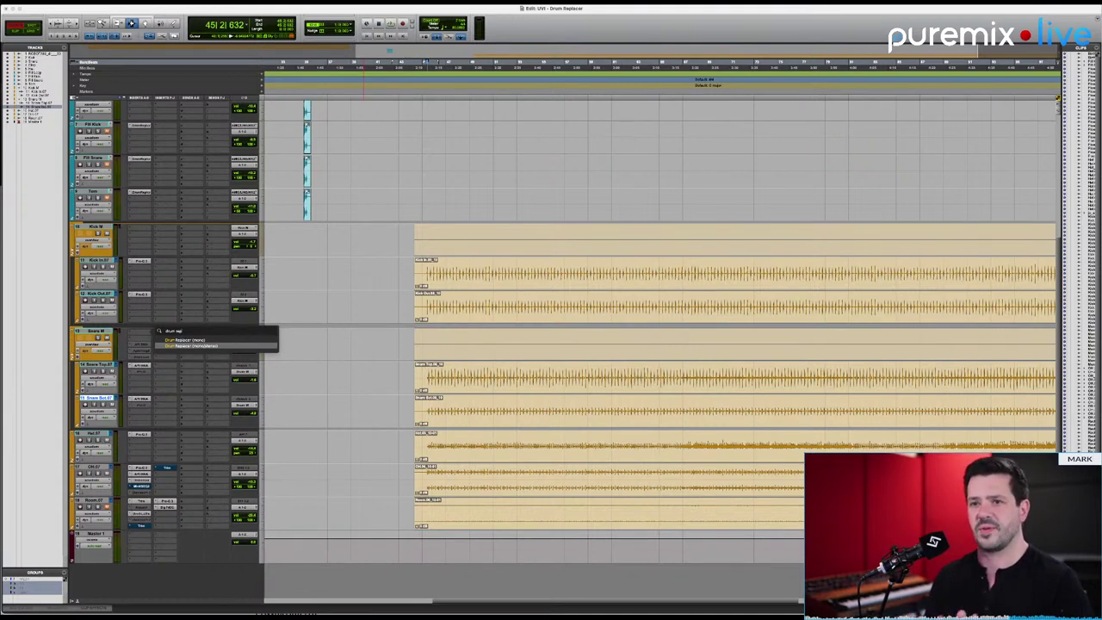
pyautogui.press('Return')
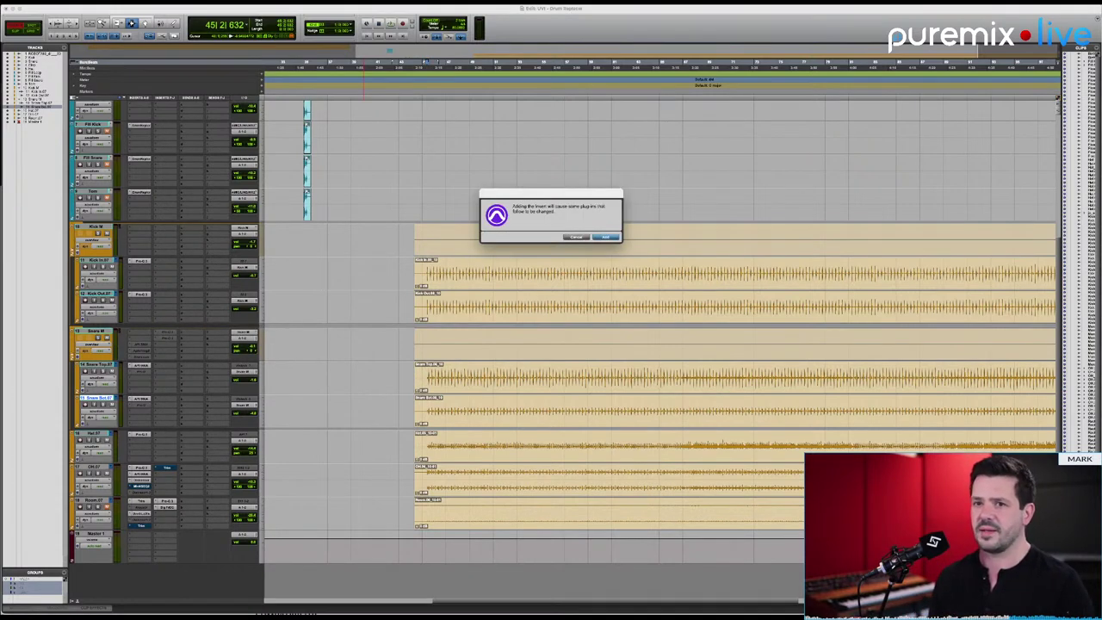
pyautogui.press('Return')
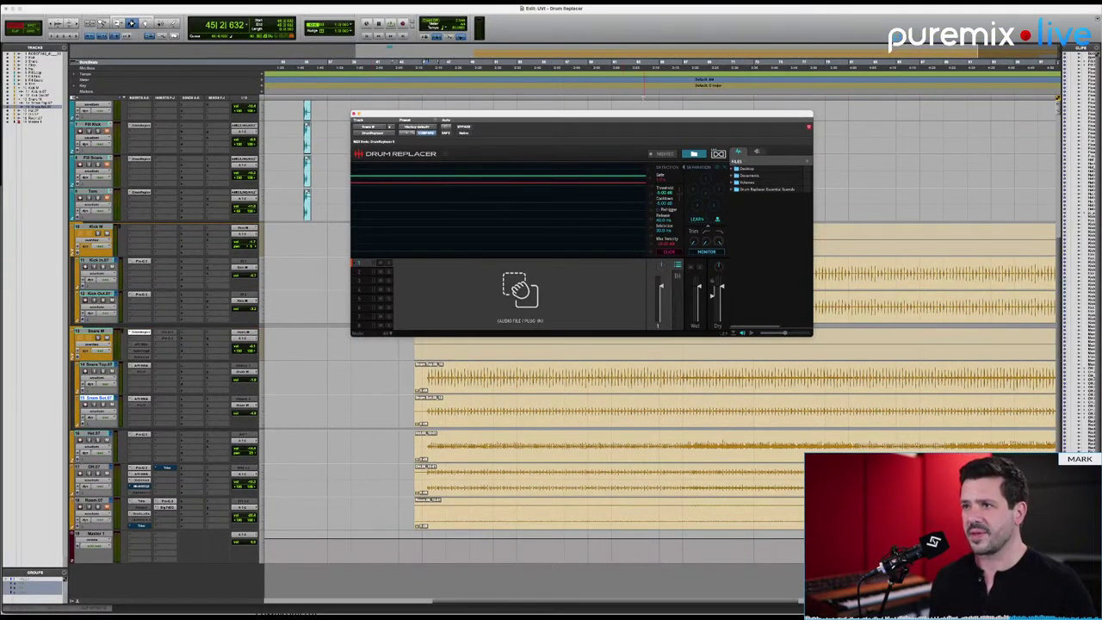
# Select layer 1 in Drum Replacer and play the soloed Snare M track through the plug-in.
pyautogui.moveTo(612, 116); pyautogui.dragTo(611, 138)
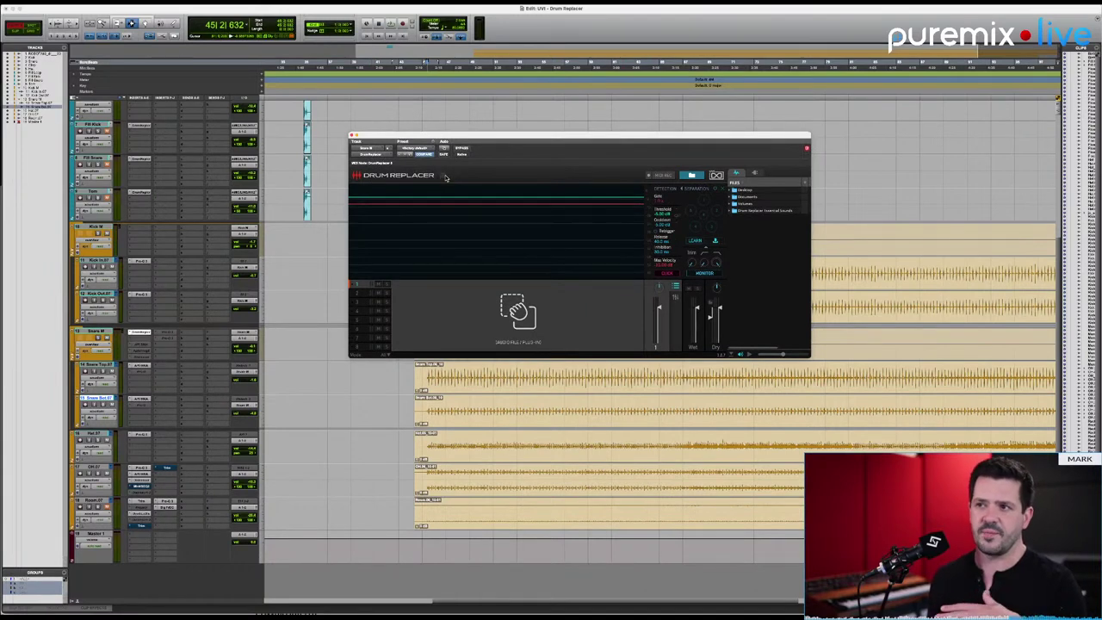
pyautogui.scroll(5, 458, 224)
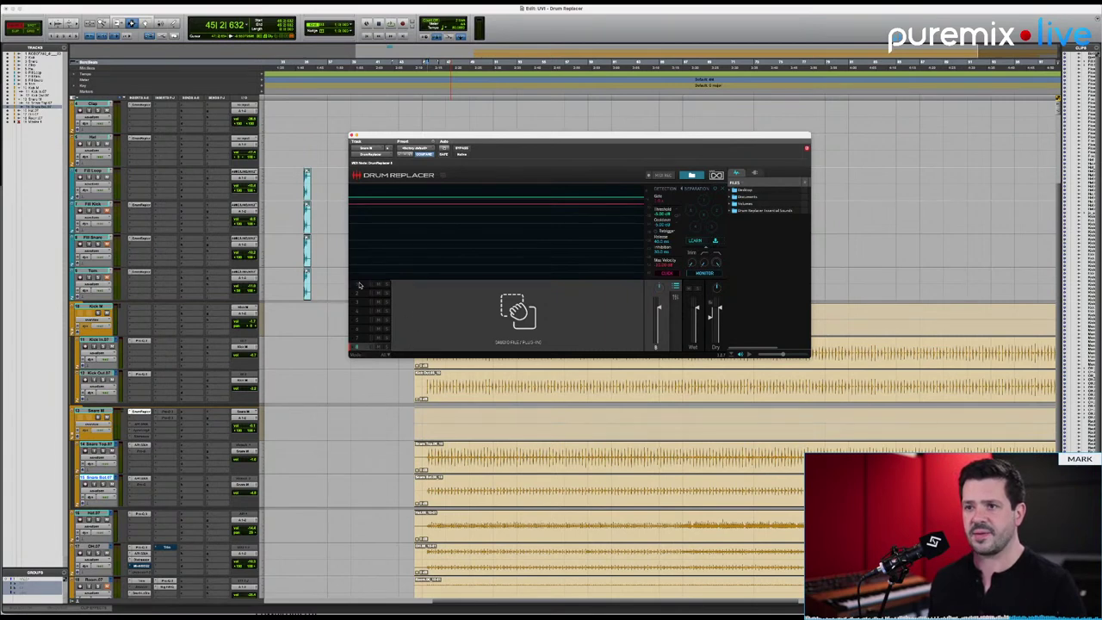
pyautogui.click(360, 285)
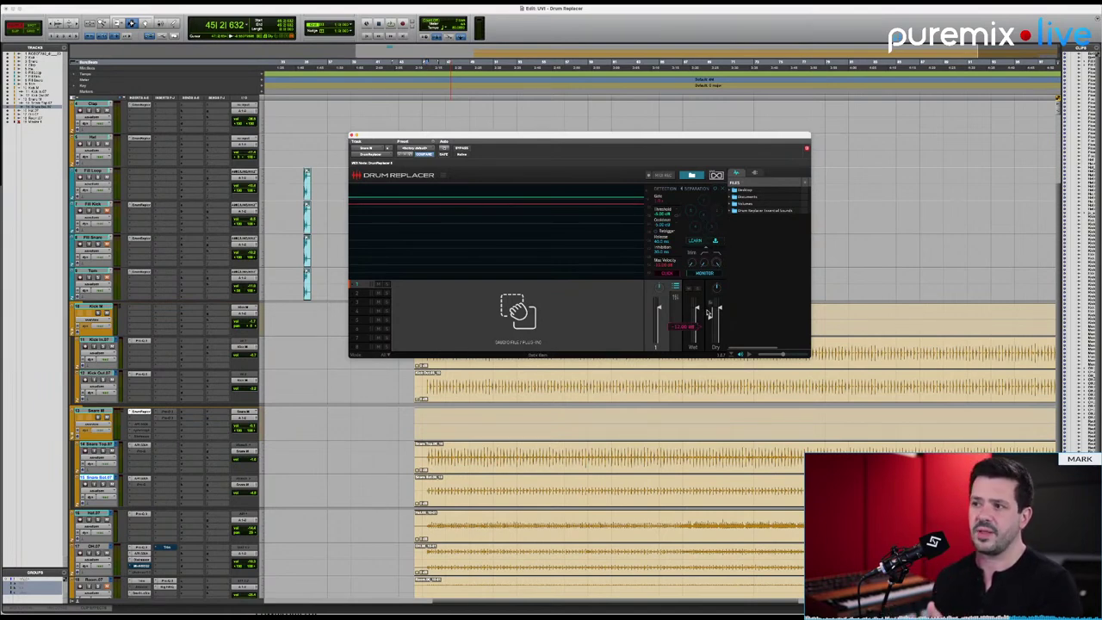
pyautogui.click(99, 412)
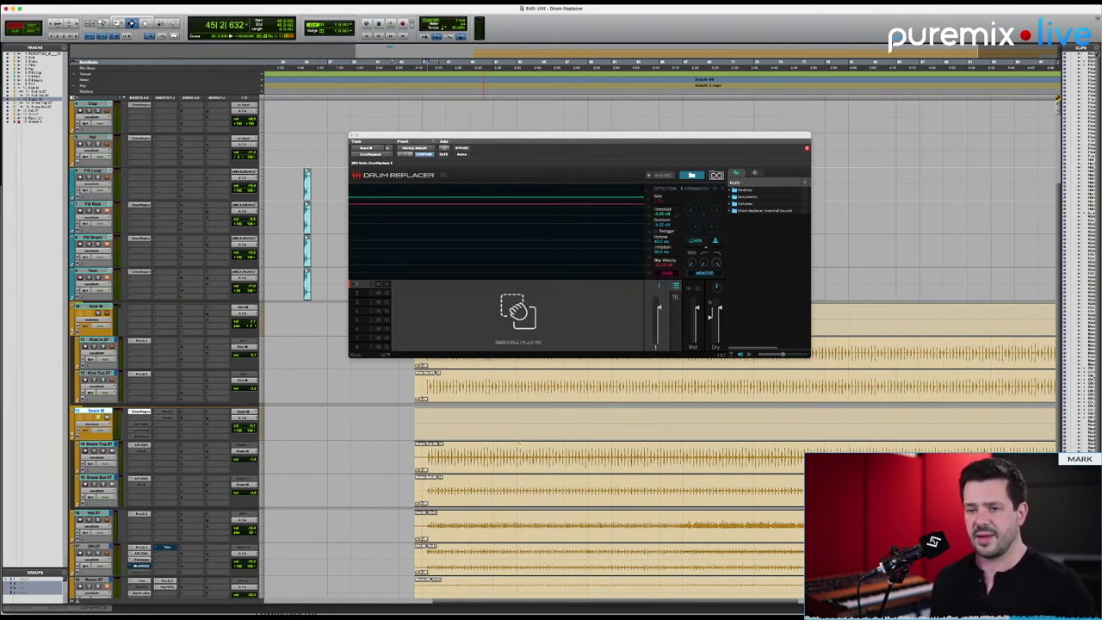
pyautogui.press('space')
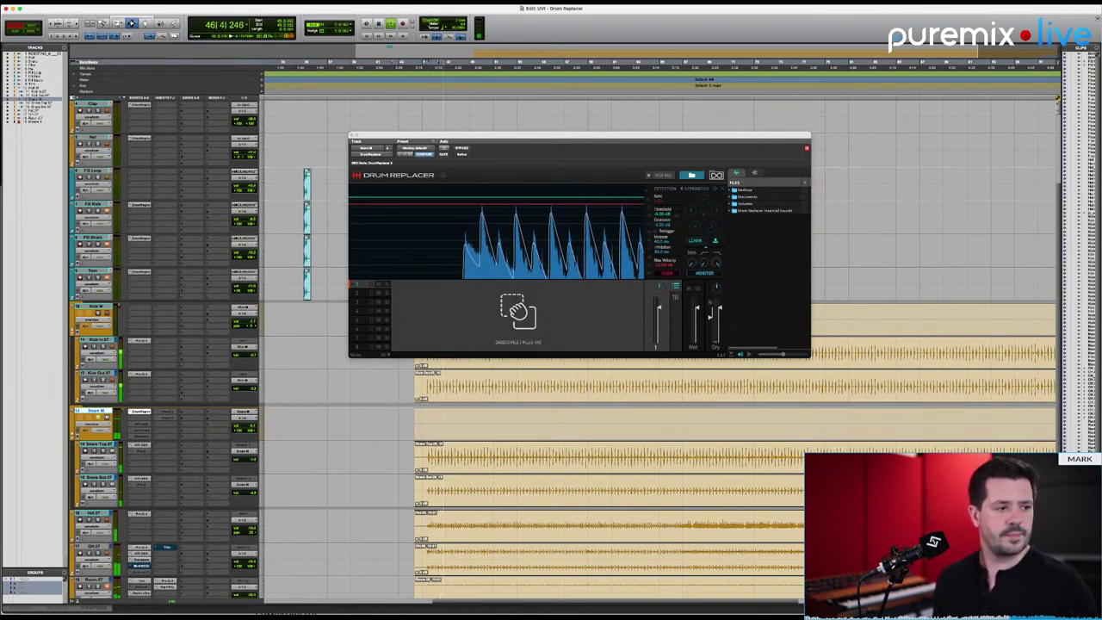
pyautogui.press('super+Tab')
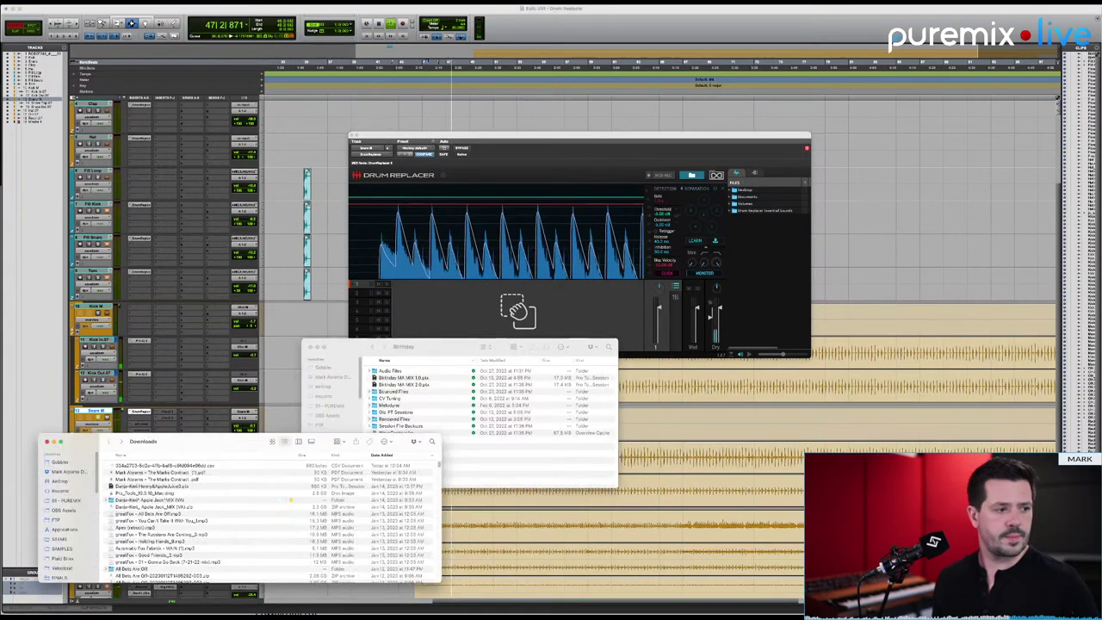
pyautogui.press('super+Tab')
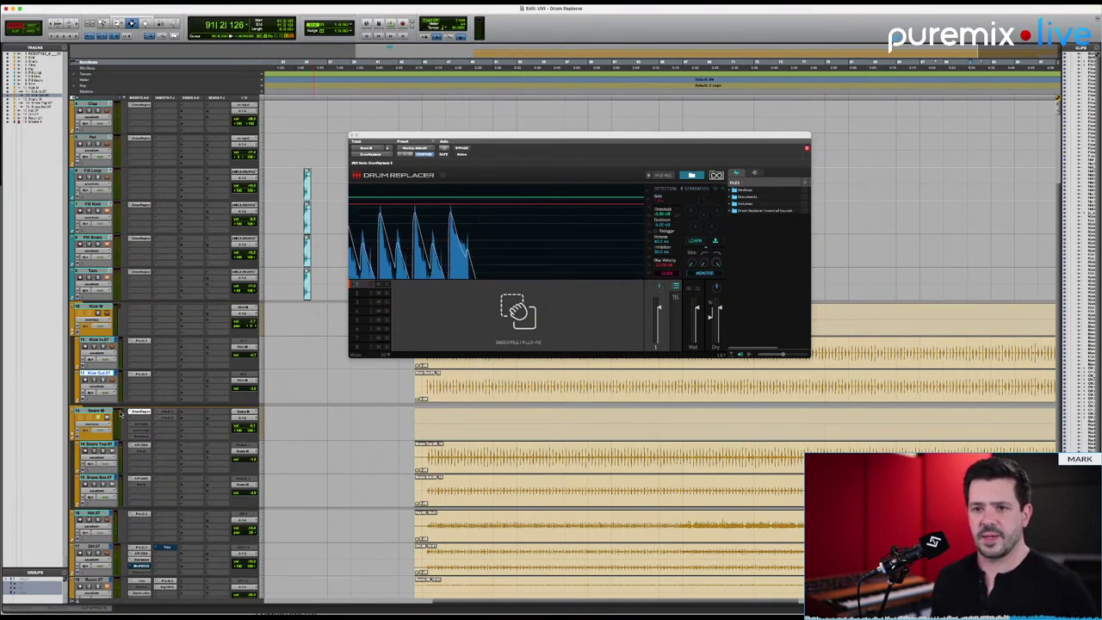
# Browse the Drum Replacer Essential Sounds library to the 2 David MixbusTV Snares folder.
pyautogui.click(761, 211)
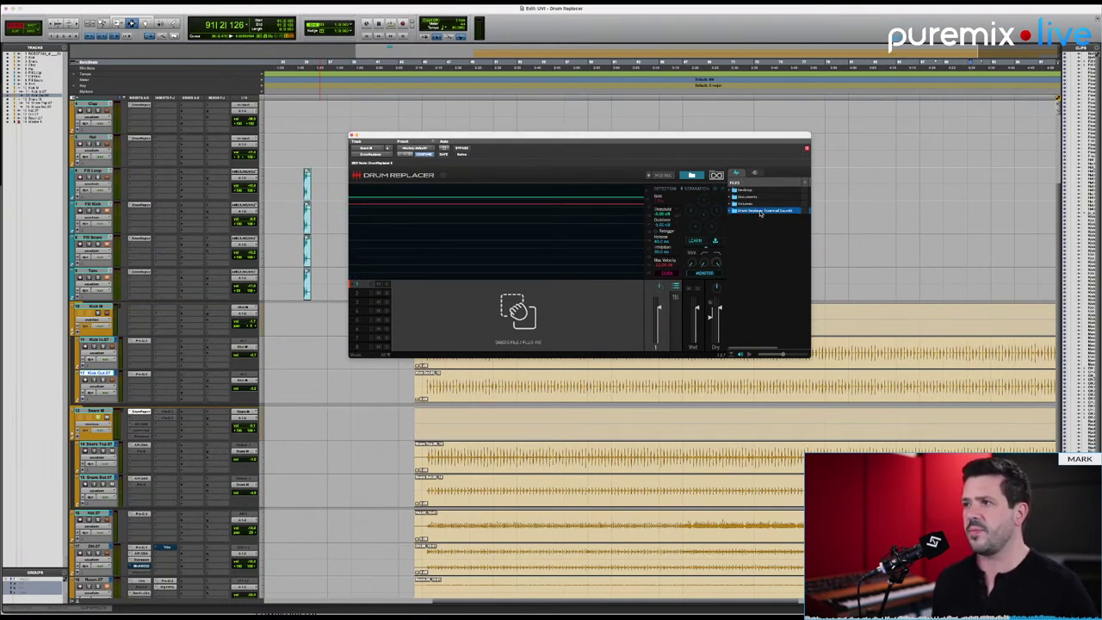
pyautogui.doubleClick(760, 211)
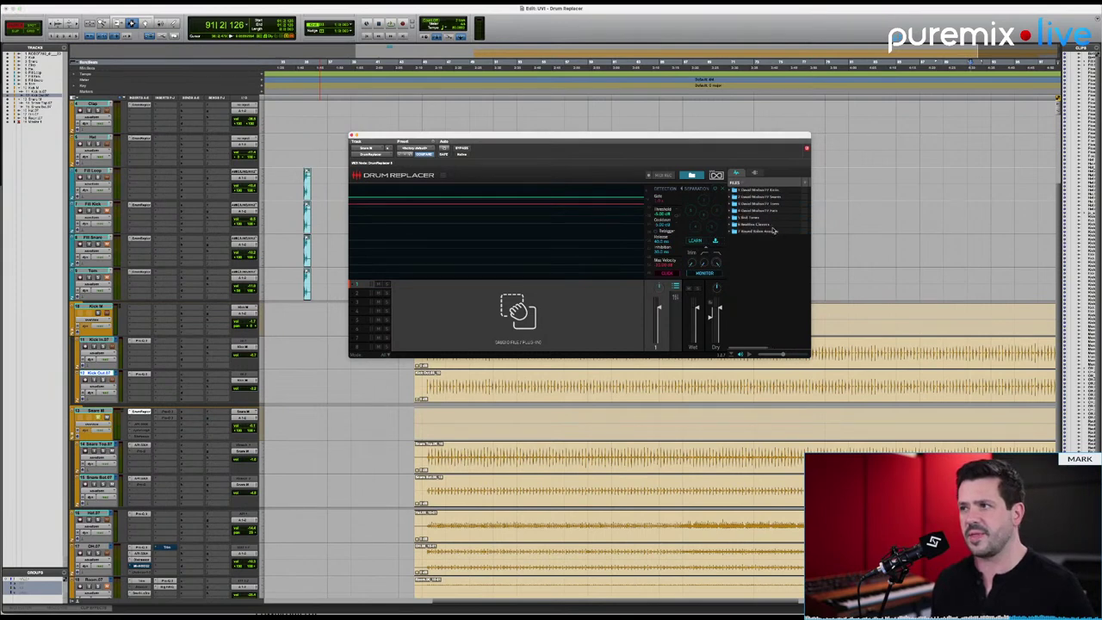
pyautogui.doubleClick(771, 198)
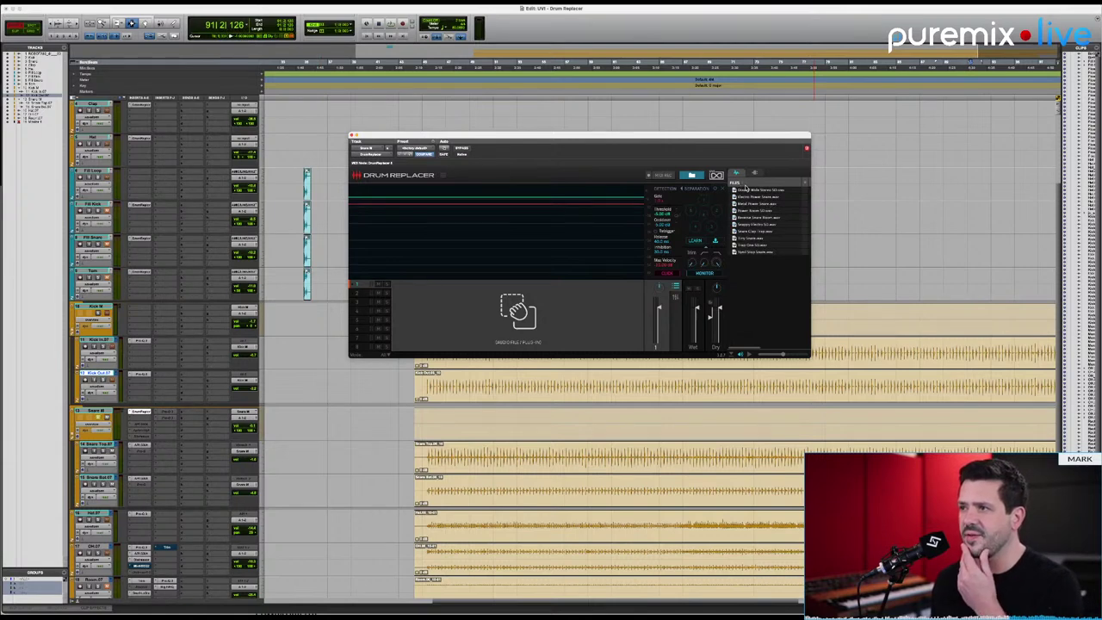
pyautogui.click(738, 183)
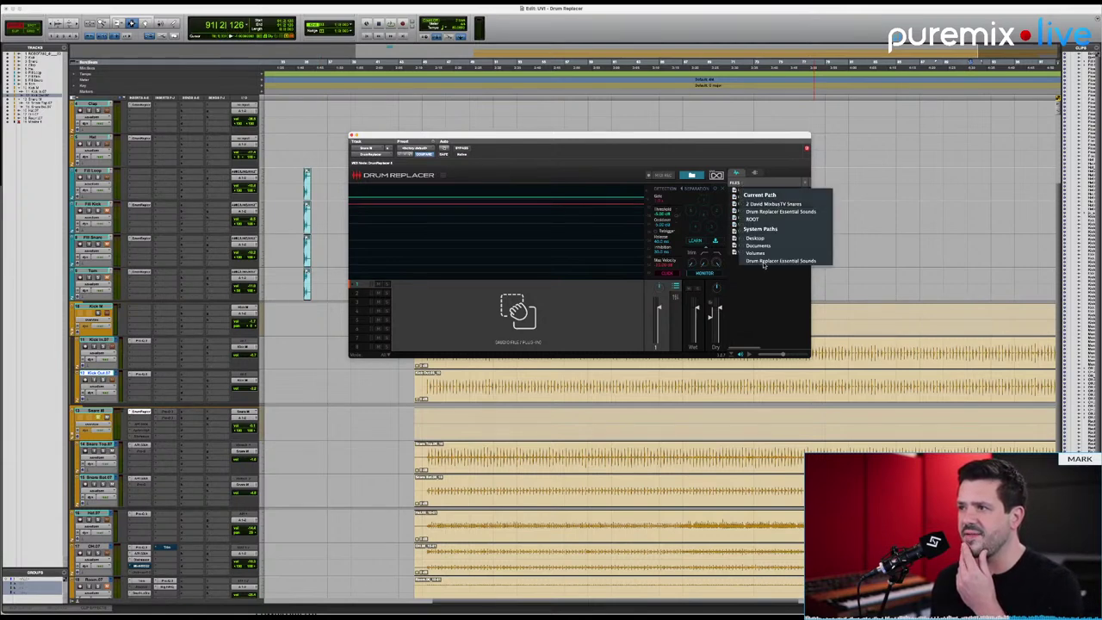
pyautogui.click(774, 331)
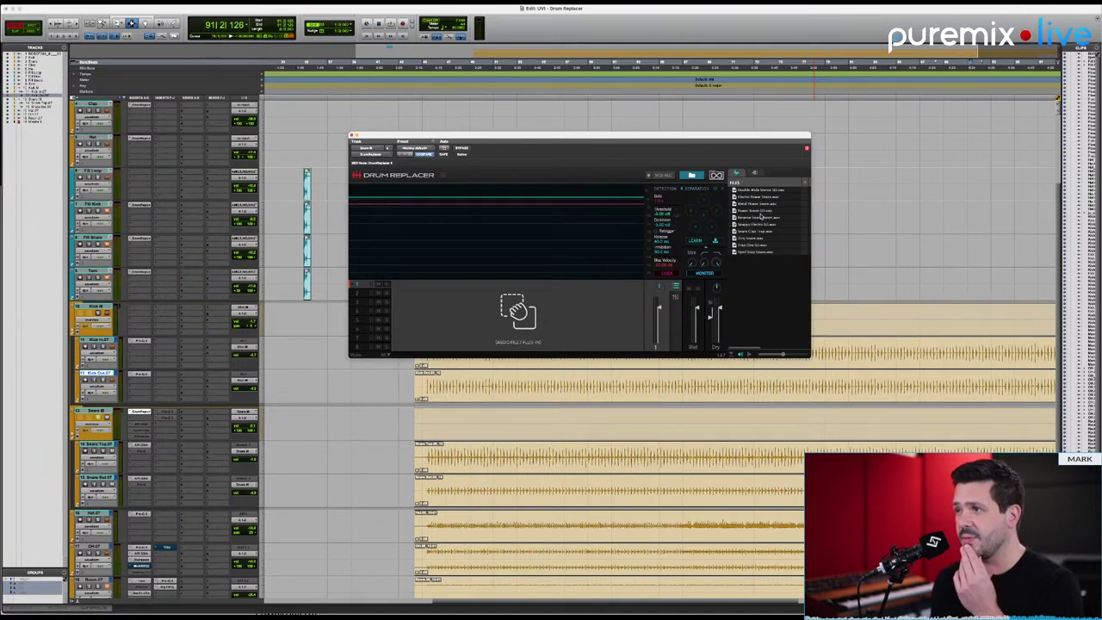
# Preview Power Room SD.wav in the file browser and load it into layer 1.
pyautogui.click(761, 212)
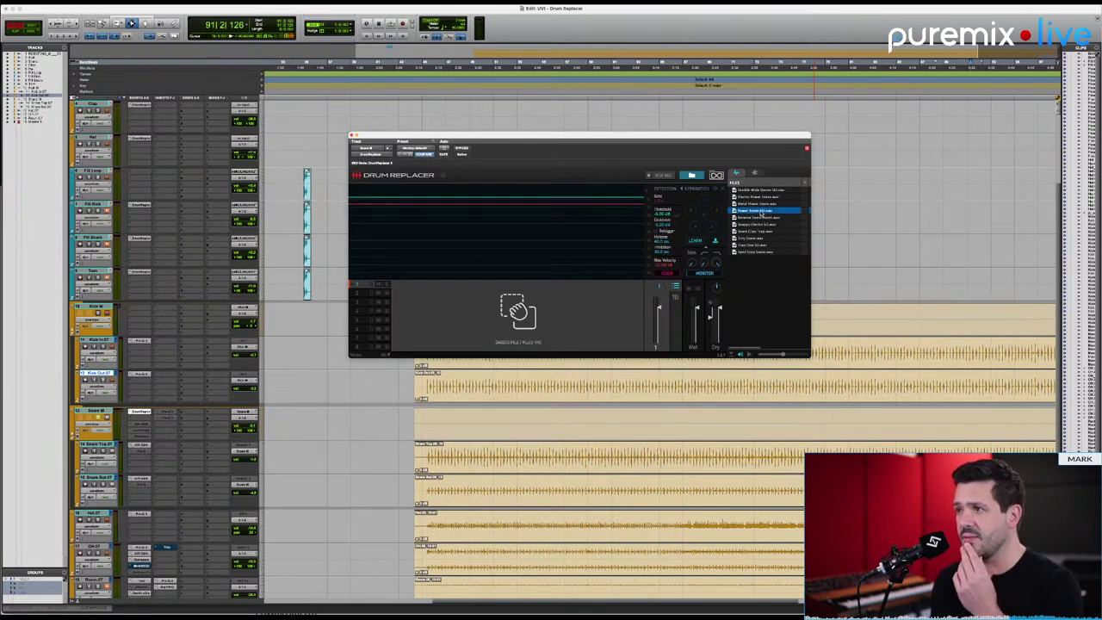
pyautogui.click(749, 354)
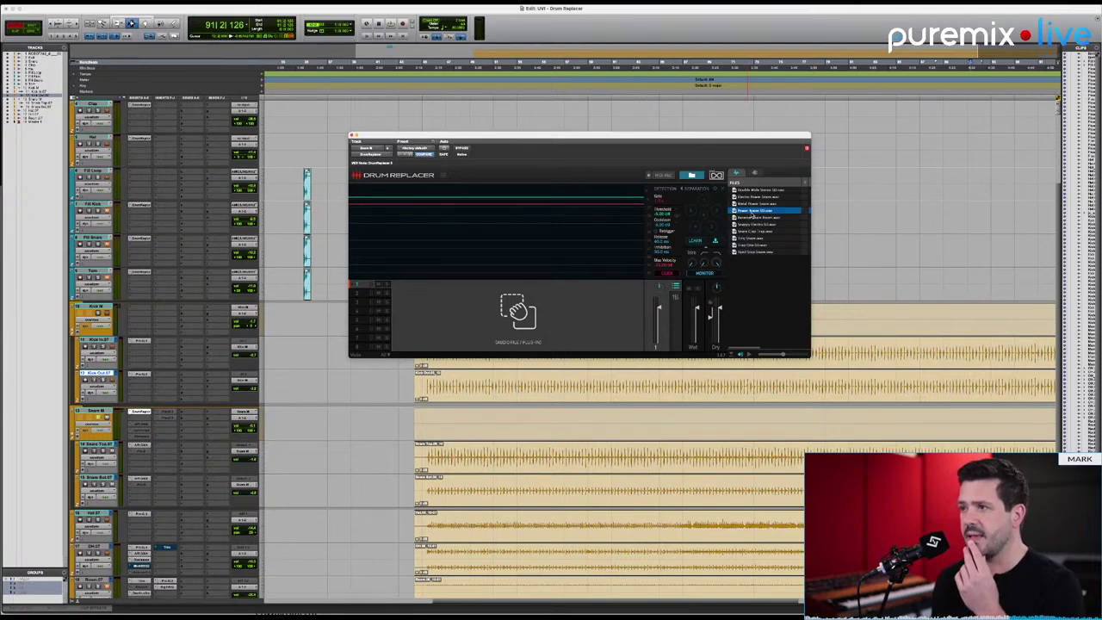
pyautogui.moveTo(755, 212); pyautogui.dragTo(510, 306)
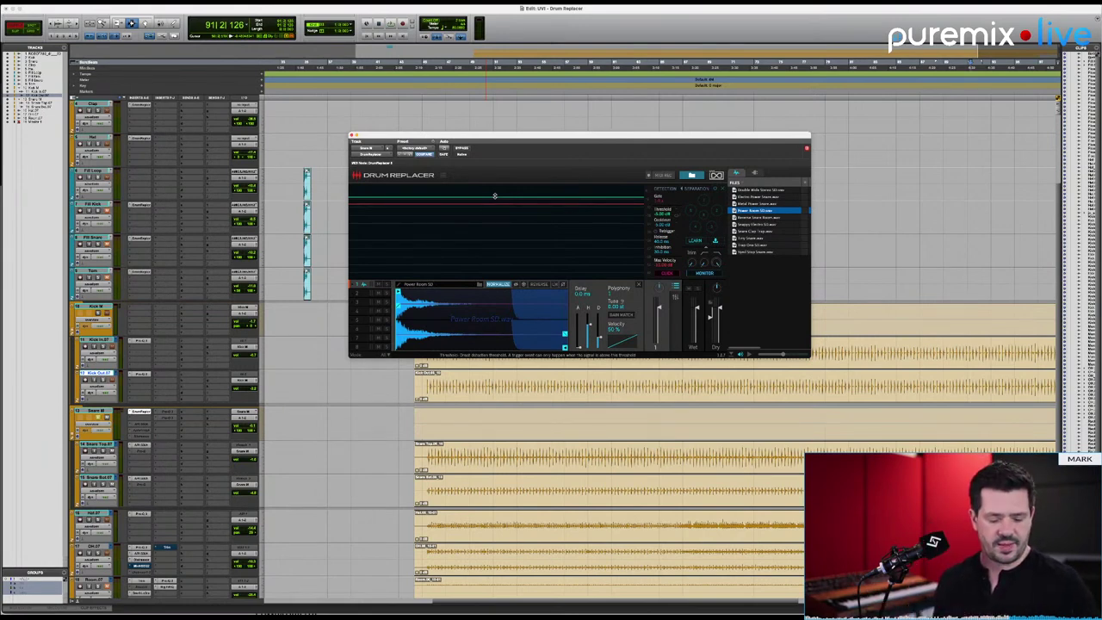
# Play the snare alone and with the full drums while lowering the detection threshold to -19.78 dB so the hits trigger the sample.
pyautogui.press('space')
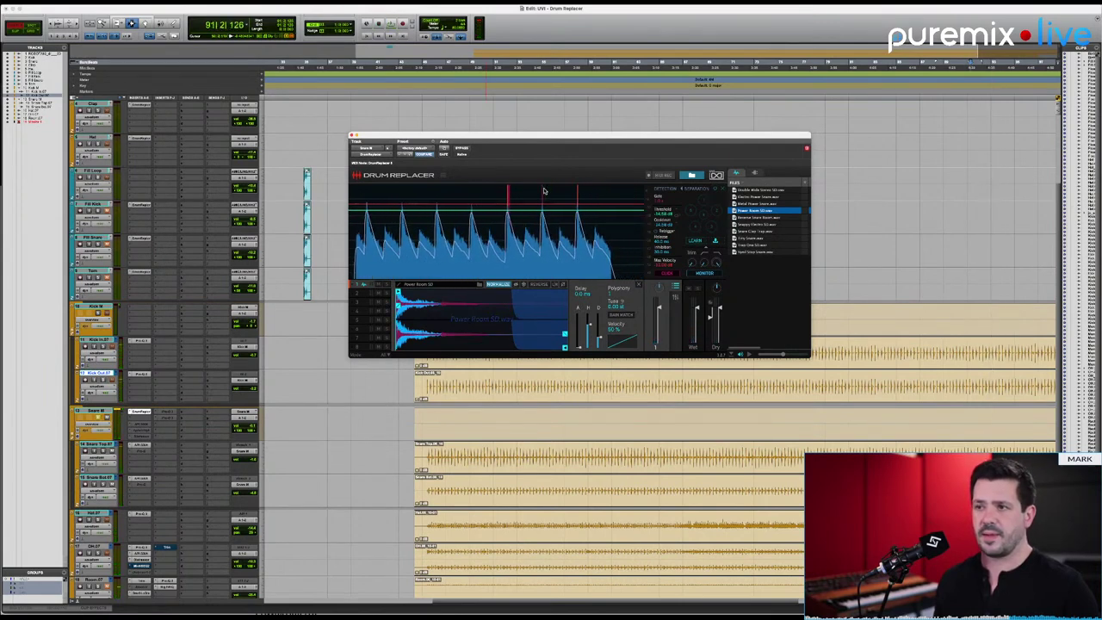
pyautogui.press('space')
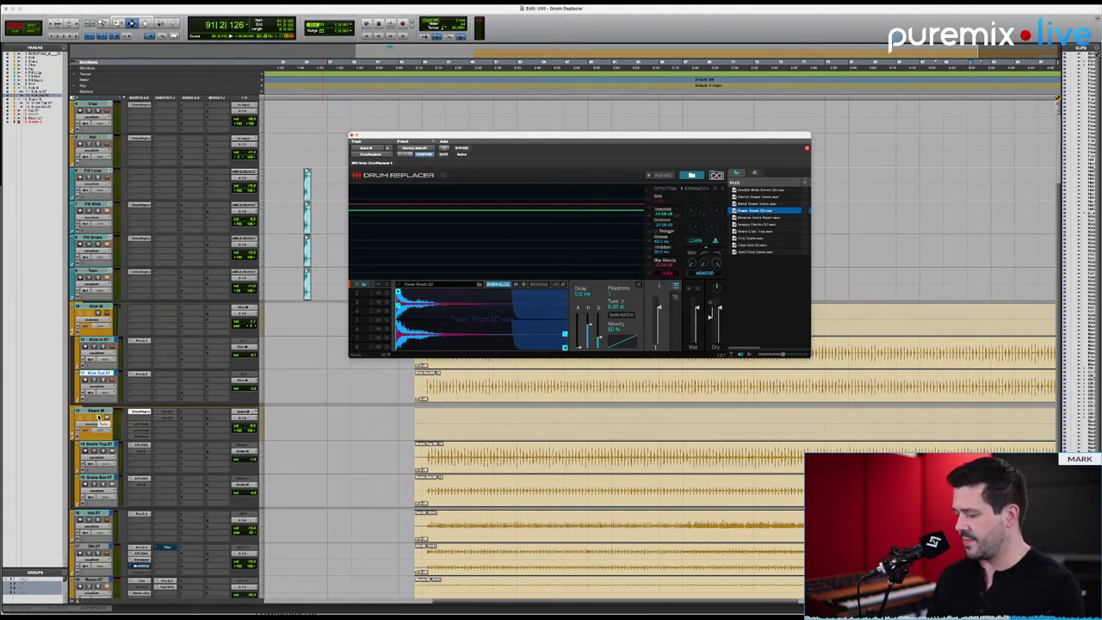
pyautogui.press('space')
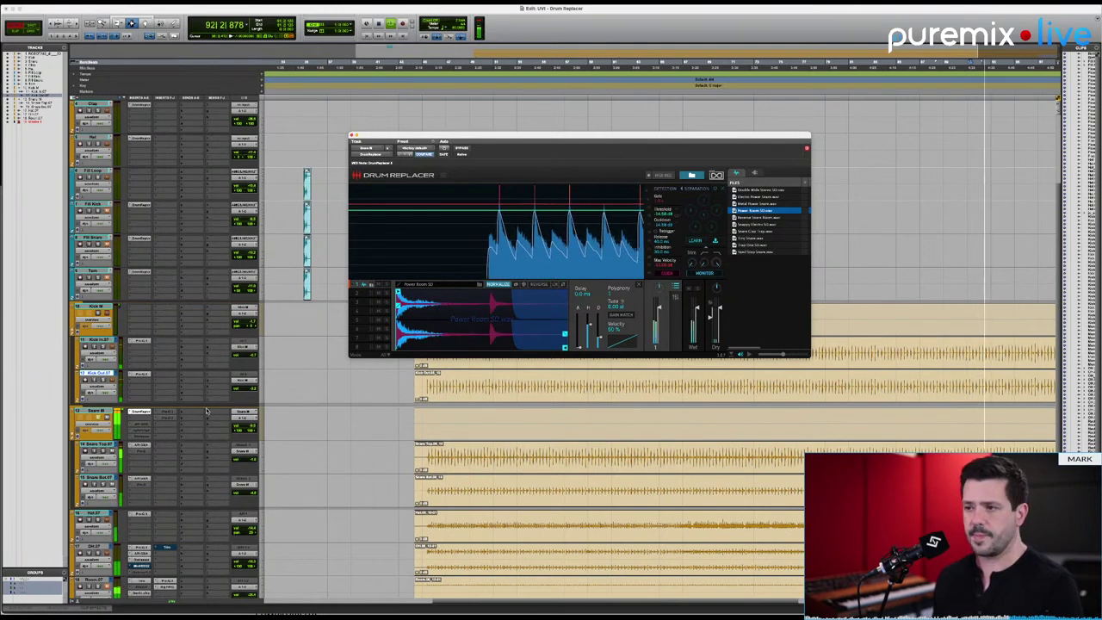
pyautogui.moveTo(585, 207); pyautogui.dragTo(592, 215)
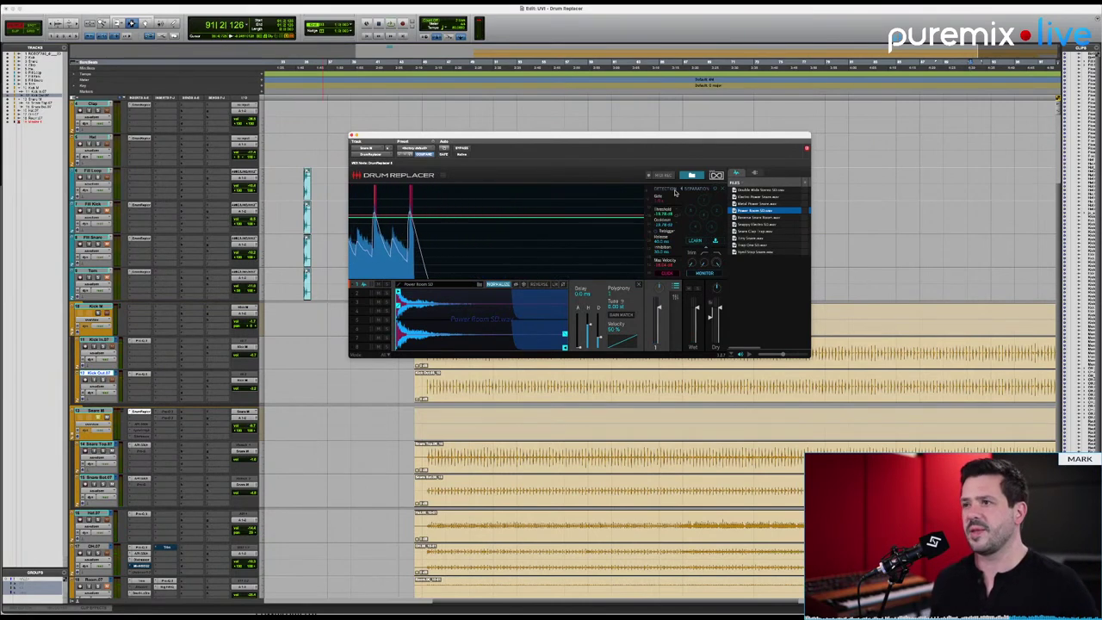
# Move the plug-in window higher over the session and pitch-match the Power Room SD sample to the source snare during playback.
pyautogui.moveTo(621, 136); pyautogui.dragTo(686, 71)
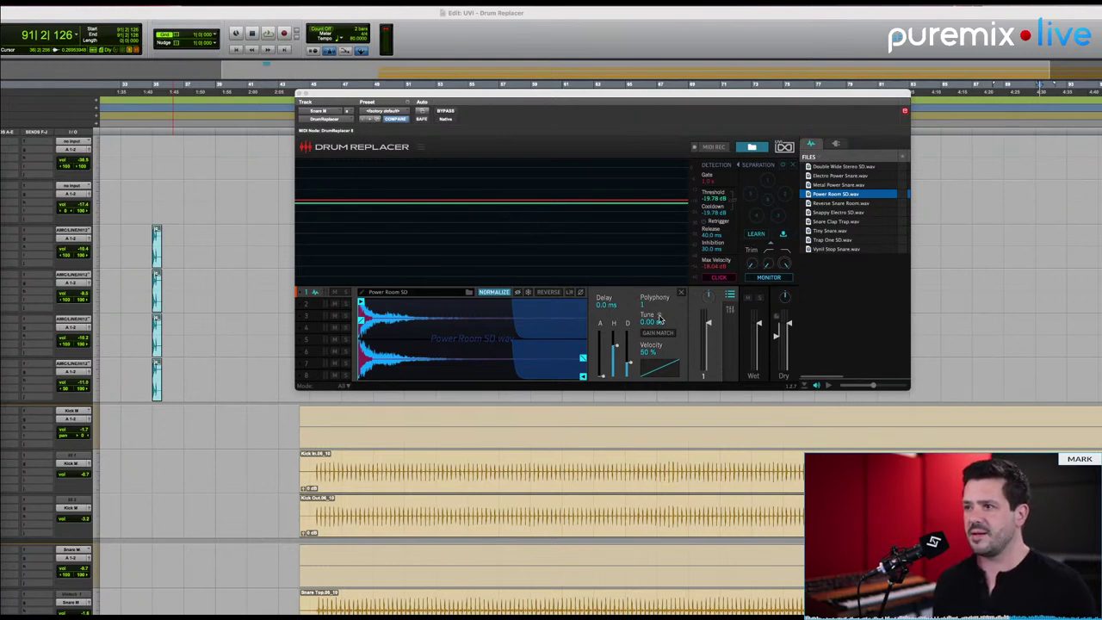
pyautogui.scroll(-1, 496, 437)
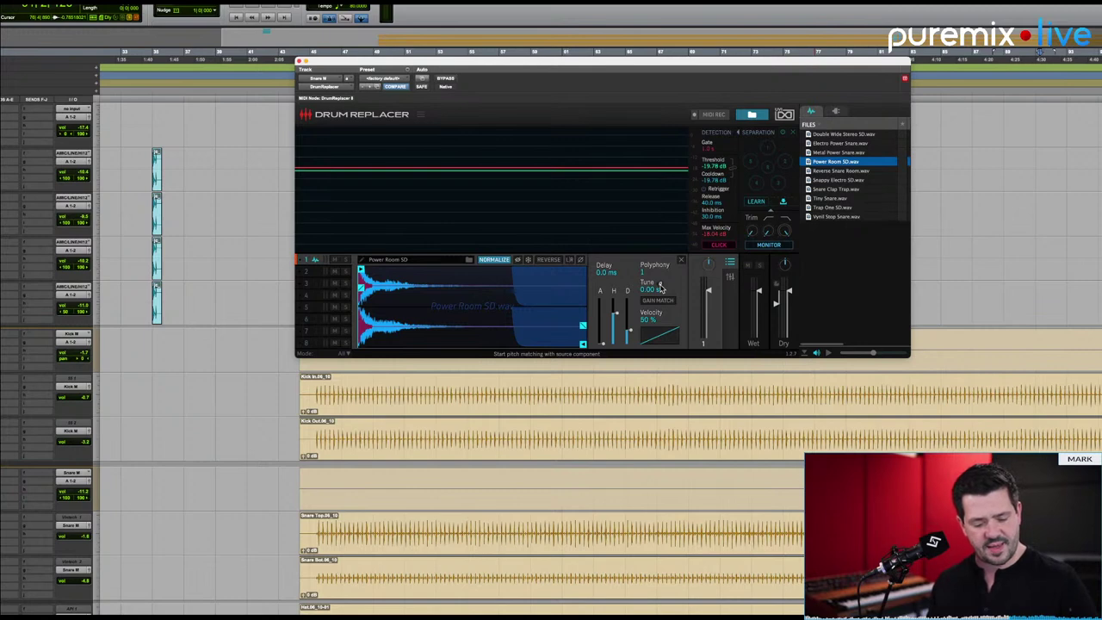
pyautogui.press('space')
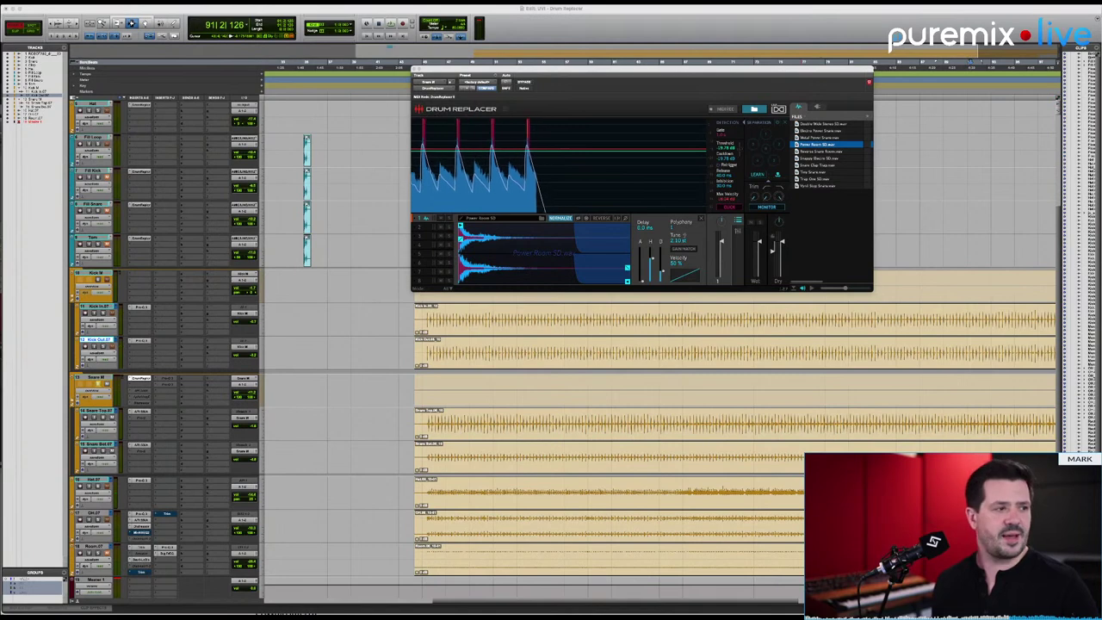
pyautogui.press('super+Tab')
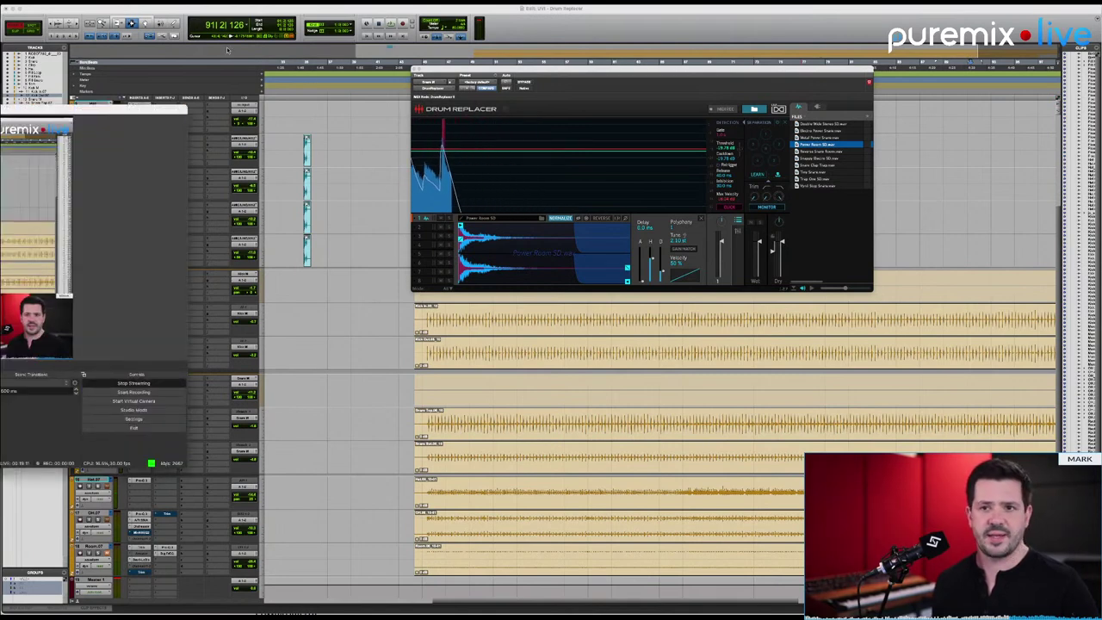
pyautogui.press('super+Tab')
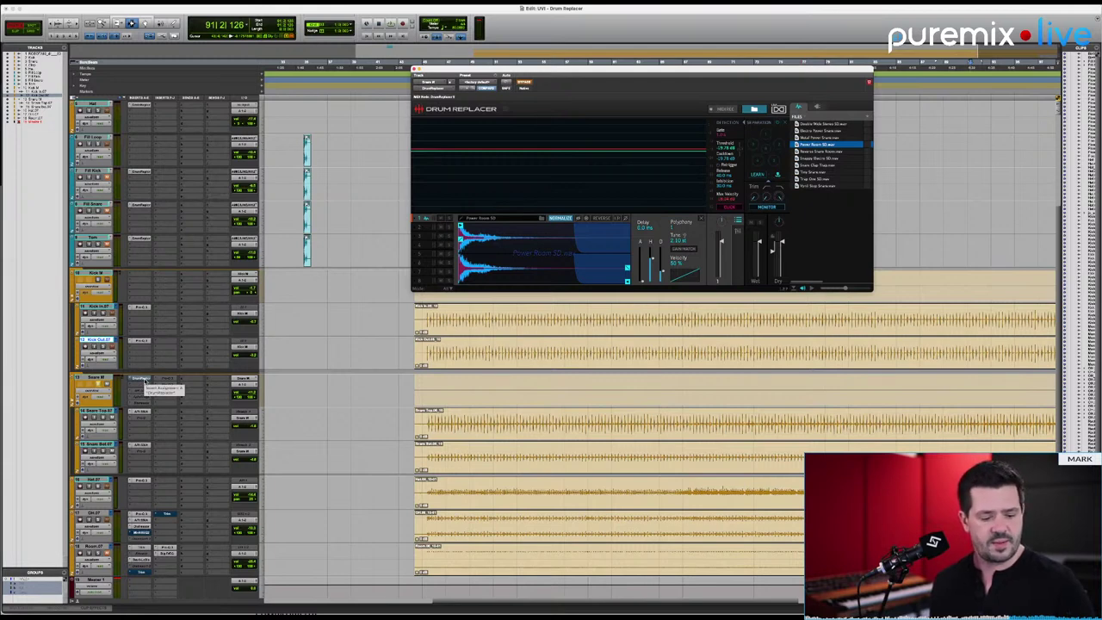
# Play the drums to compare the snare with Drum Replacer bypassed and active.
pyautogui.press('space')
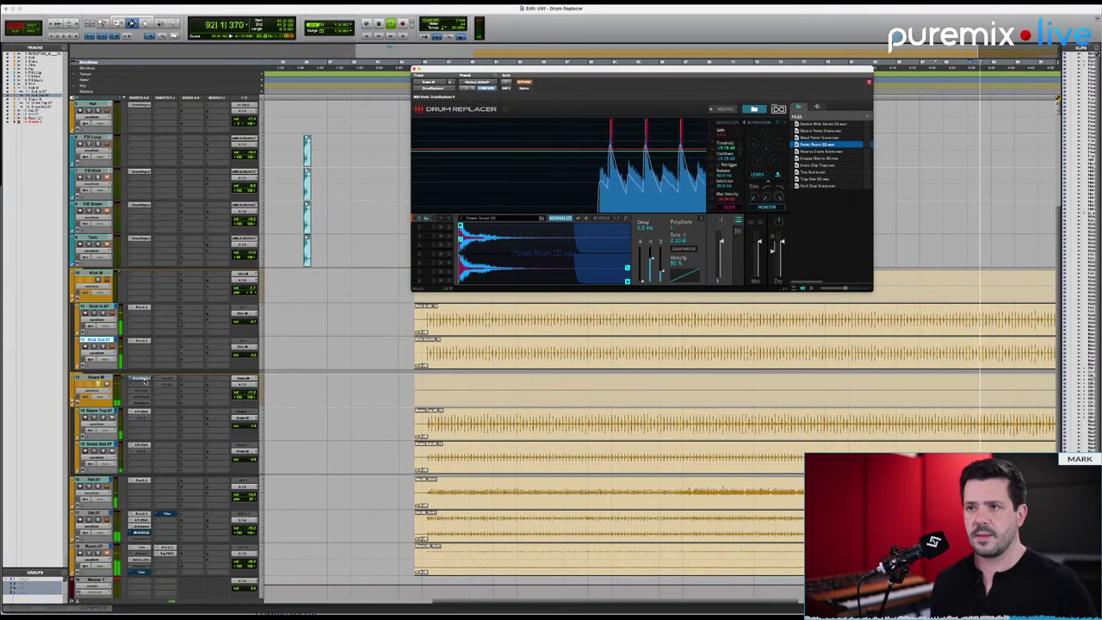
pyautogui.click(431, 218)
pyautogui.doubleClick(828, 144)
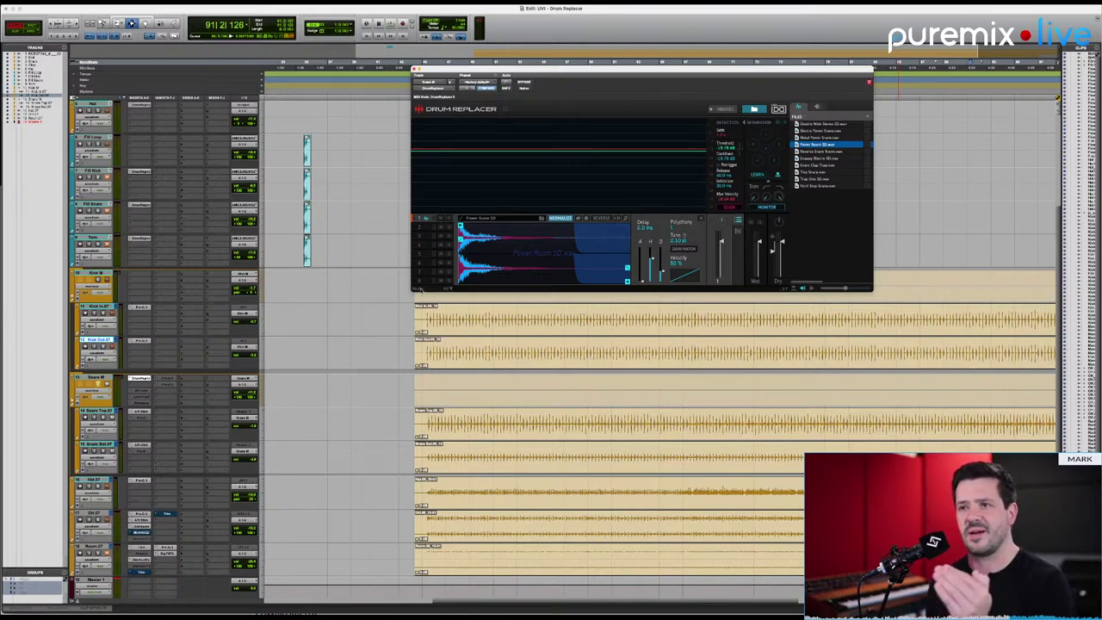
# Balance the layer 1 level in Drum Replacer's mixer view, lowering and raising it during playback, and return to the layer view.
pyautogui.click(738, 231)
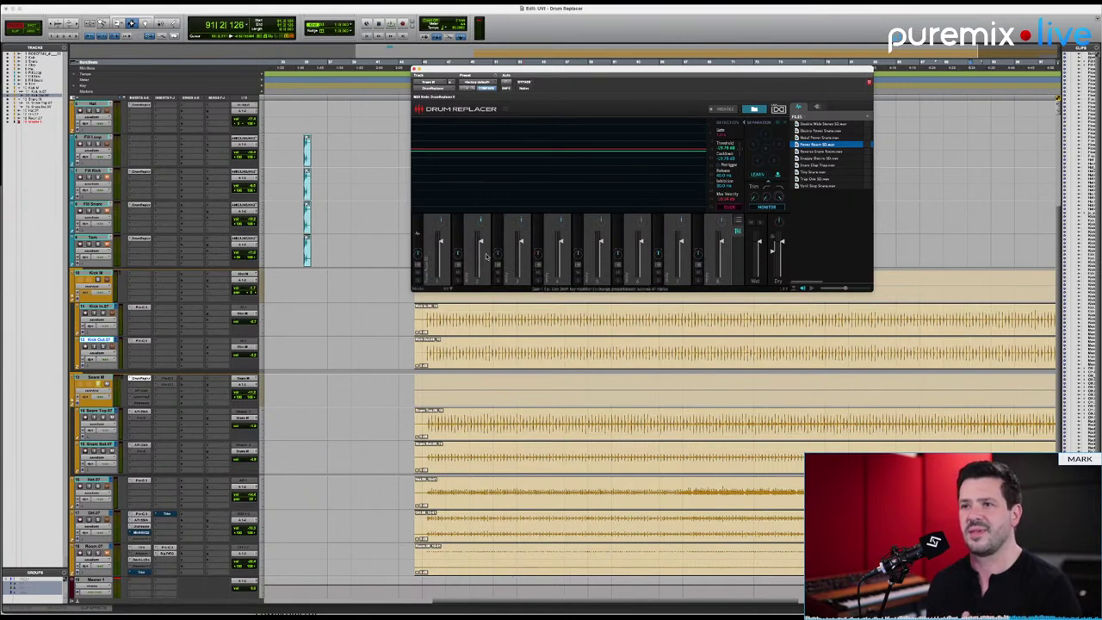
pyautogui.moveTo(441, 243); pyautogui.dragTo(443, 255)
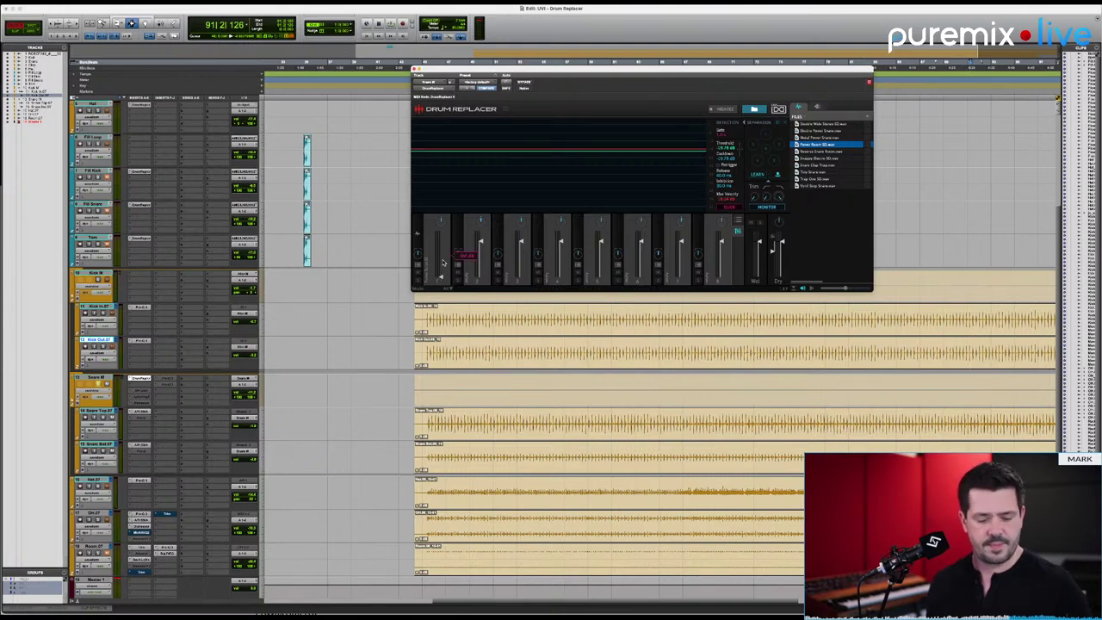
pyautogui.press('space')
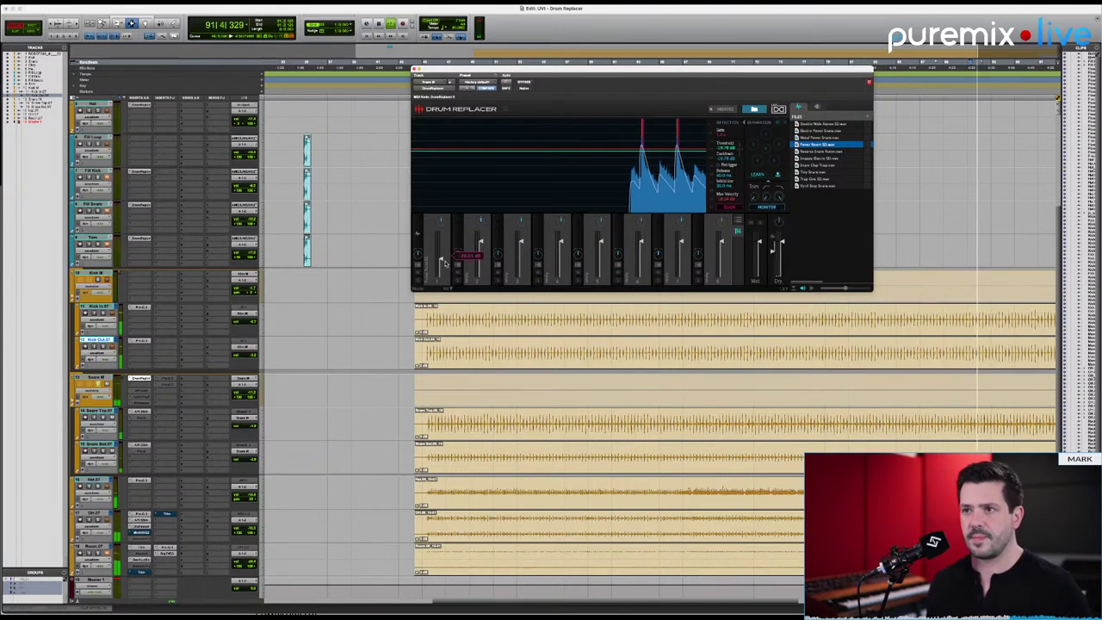
pyautogui.moveTo(445, 264); pyautogui.dragTo(448, 252)
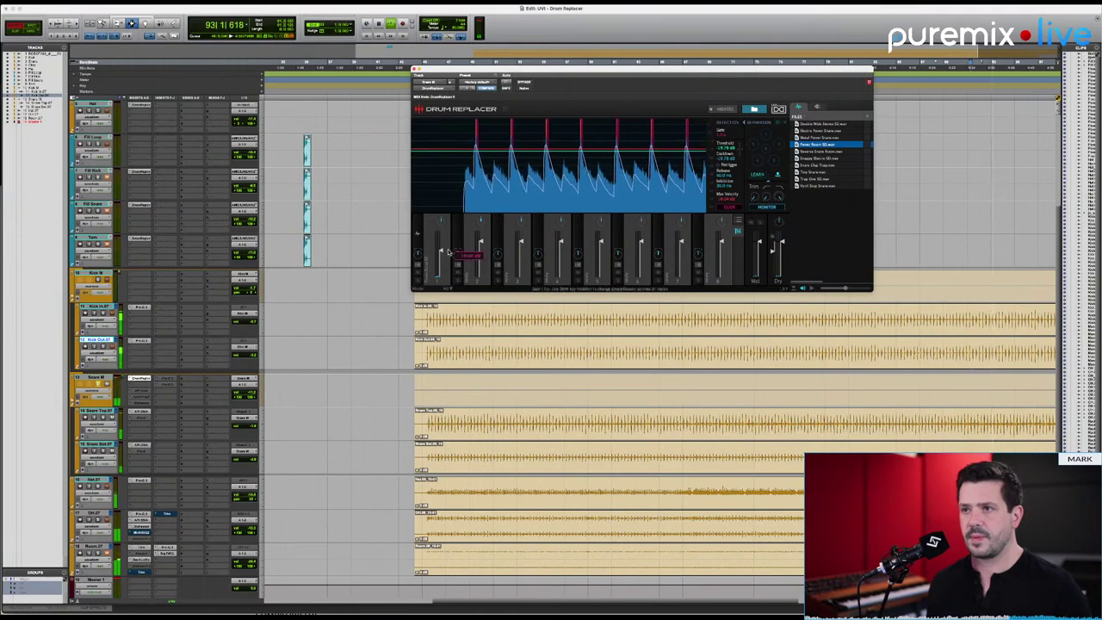
pyautogui.click(740, 223)
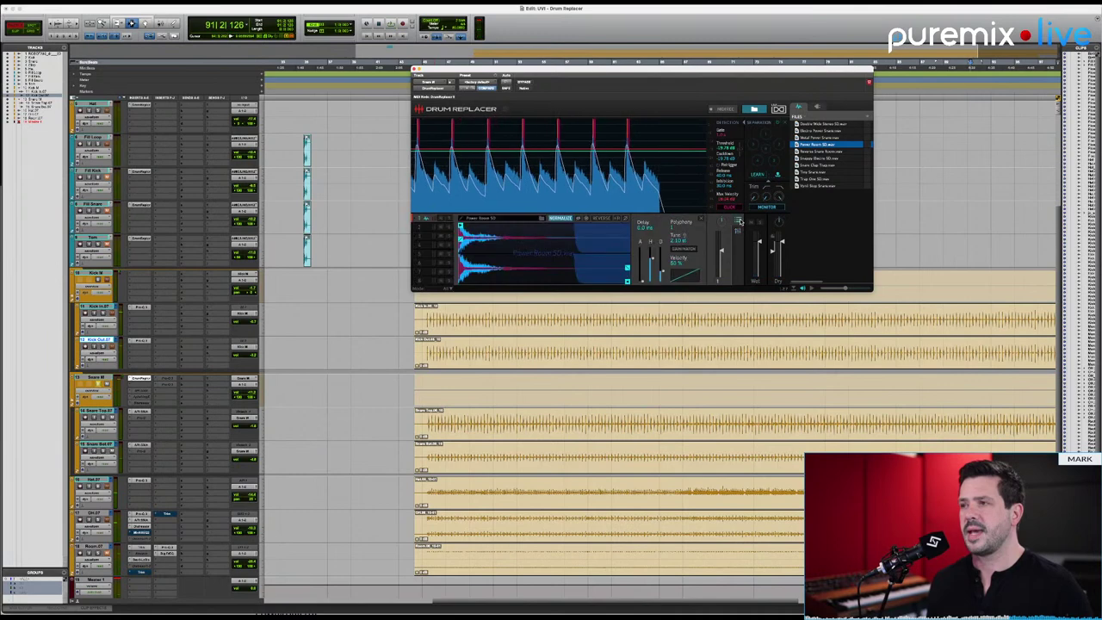
# Reset layer 1's tune to 0.00 st, audition the untuned sample in the drums, and pitch-match it to the snare again.
pyautogui.doubleClick(675, 244)
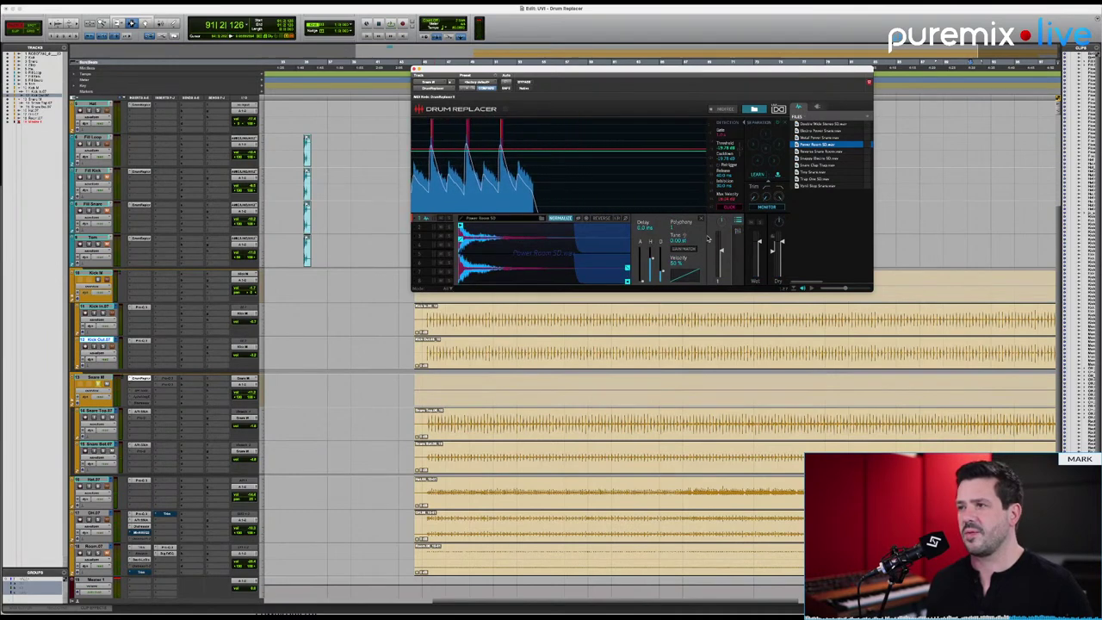
pyautogui.press('space')
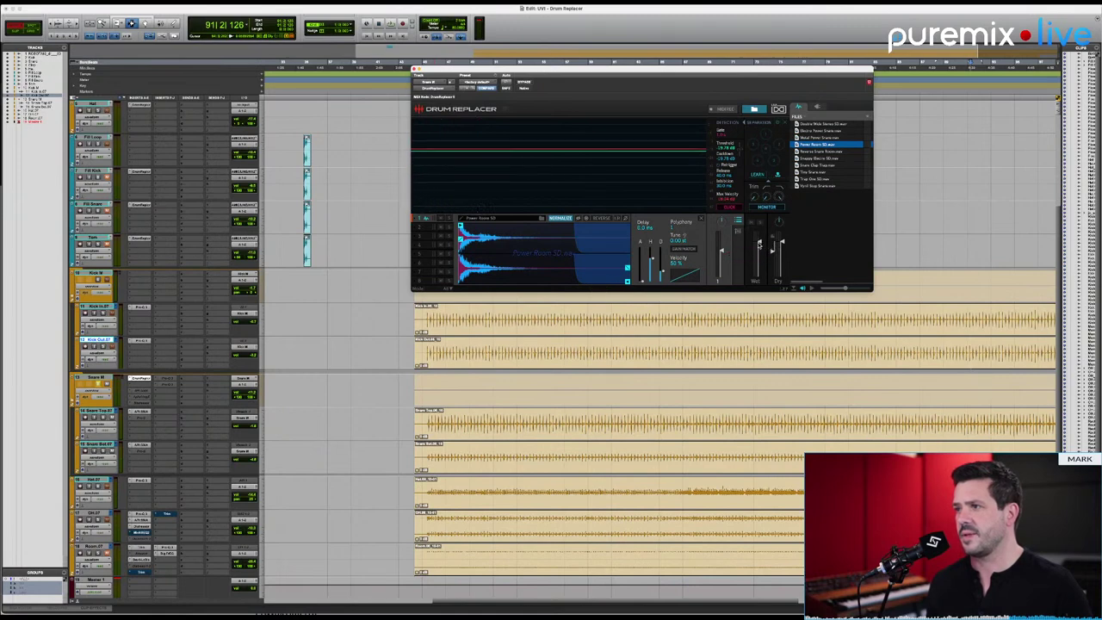
pyautogui.press('space')
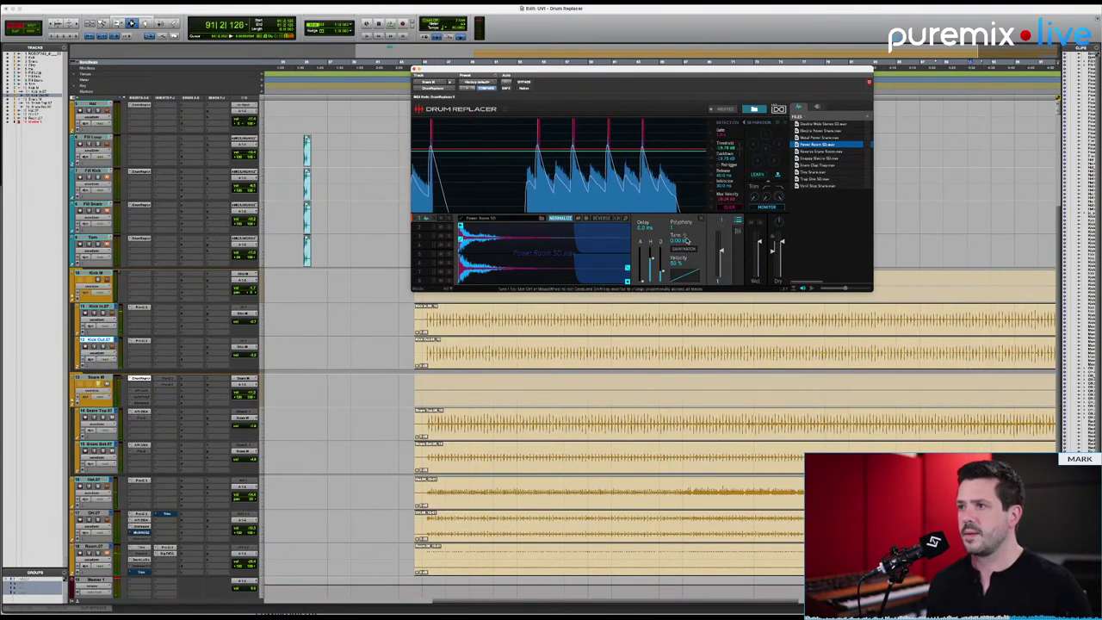
pyautogui.moveTo(722, 239)
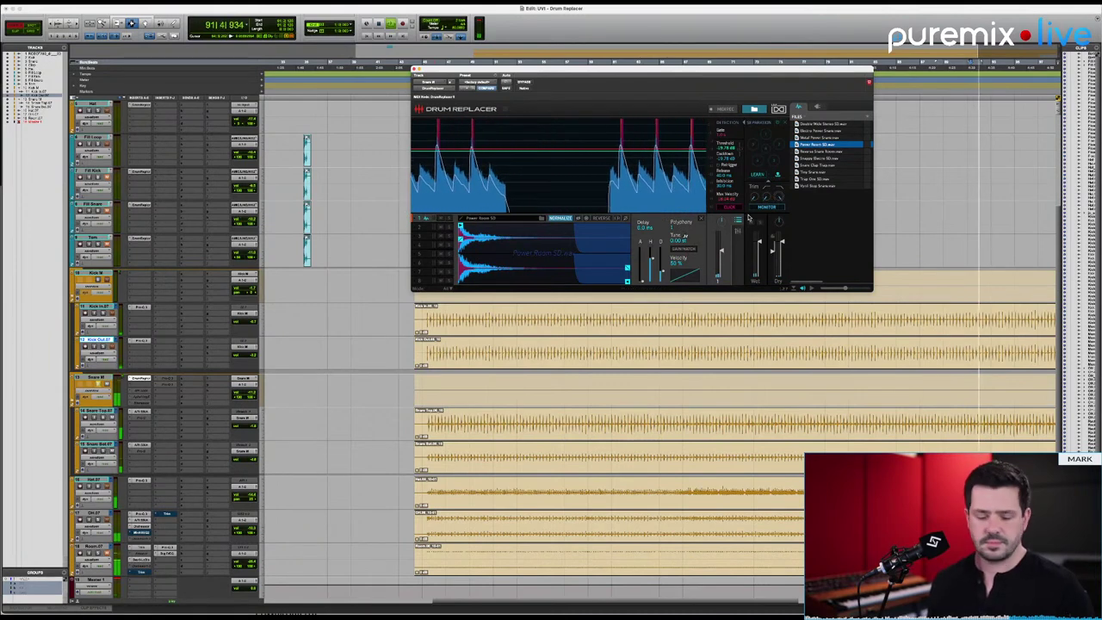
pyautogui.moveTo(761, 200)
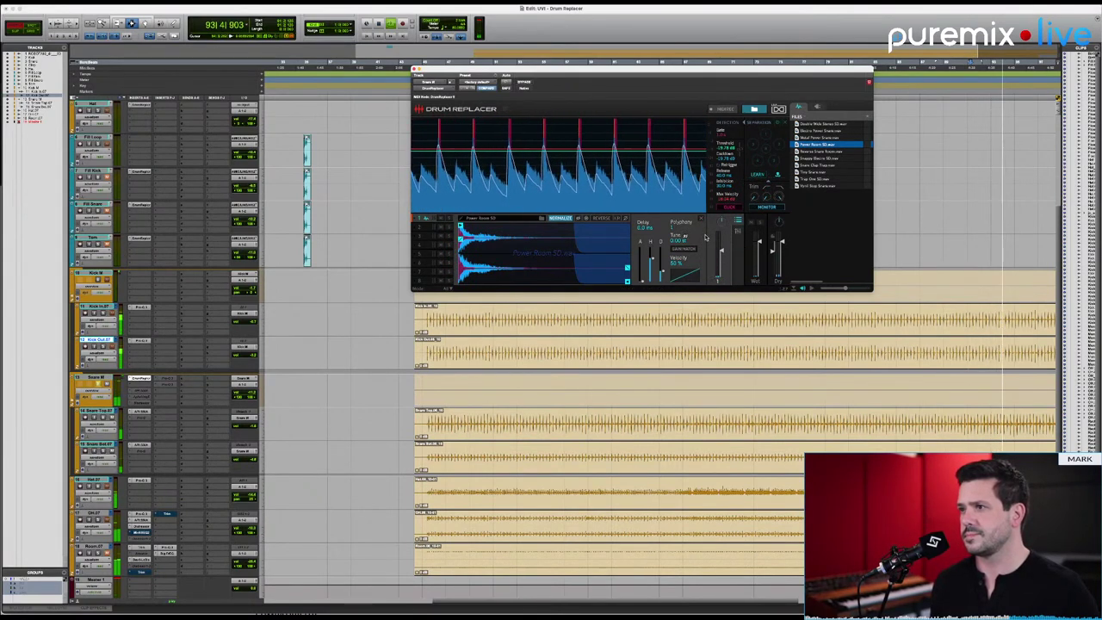
pyautogui.click(674, 249)
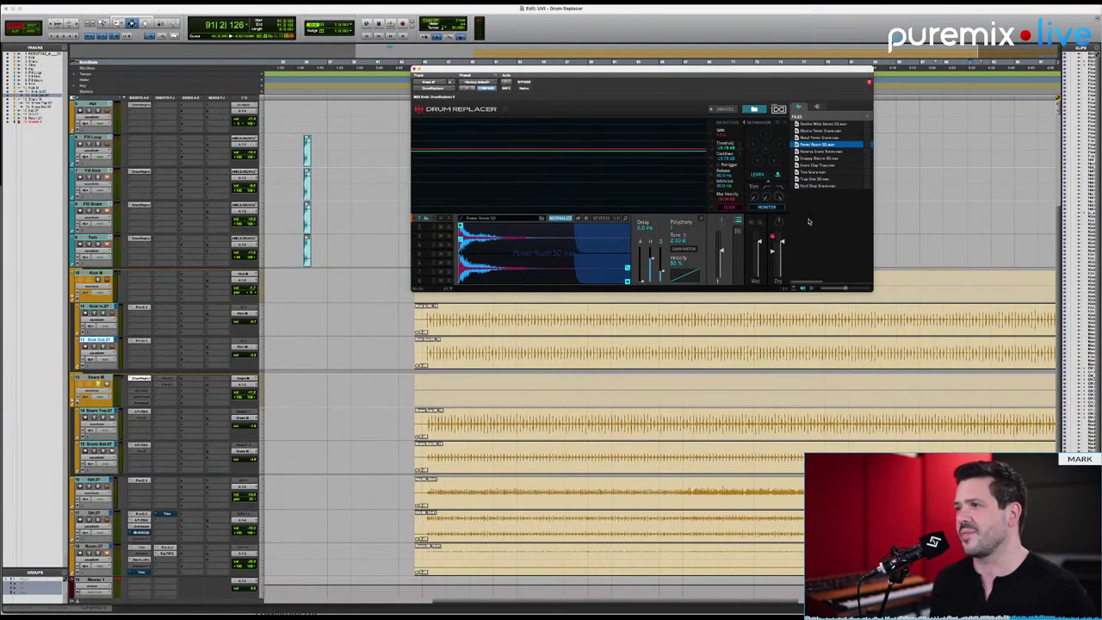
# Adjust the duck gain on the Dry signal while playing the drums to blend the original snare with the sample.
pyautogui.moveTo(772, 254)
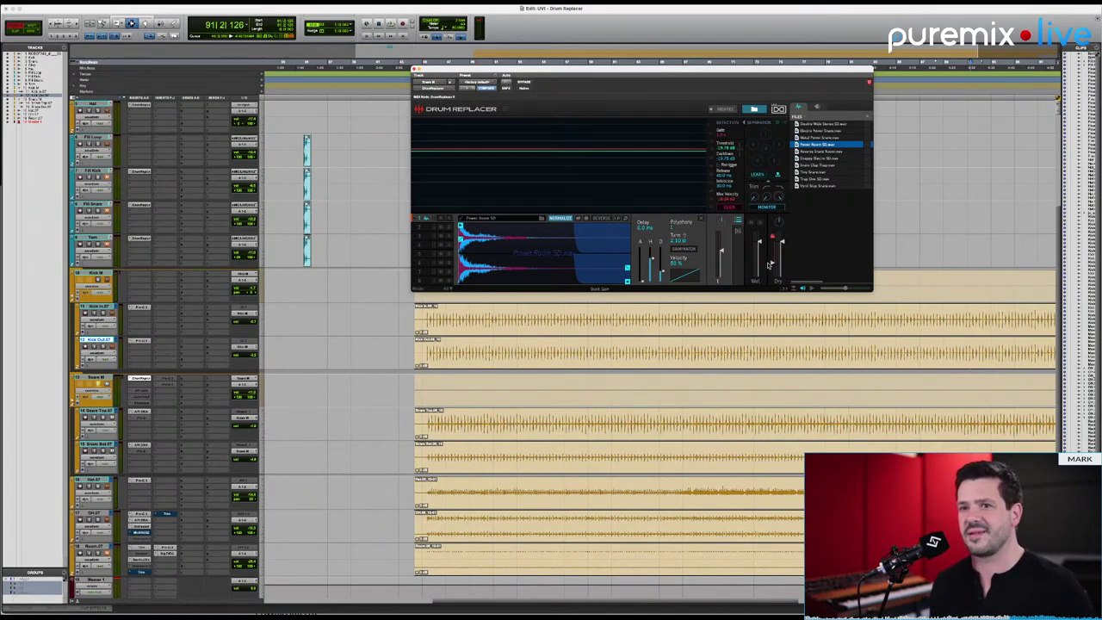
pyautogui.press('space')
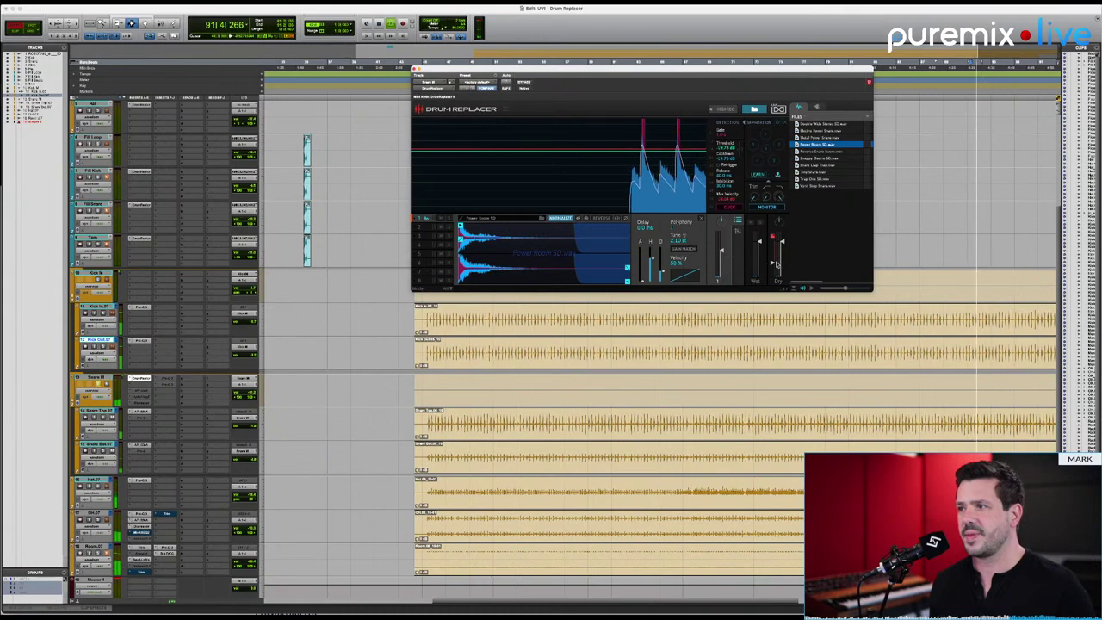
pyautogui.moveTo(777, 263)
pyautogui.mouseDown()
pyautogui.moveTo(773, 273)
pyautogui.moveTo(779, 242)
pyautogui.mouseUp()
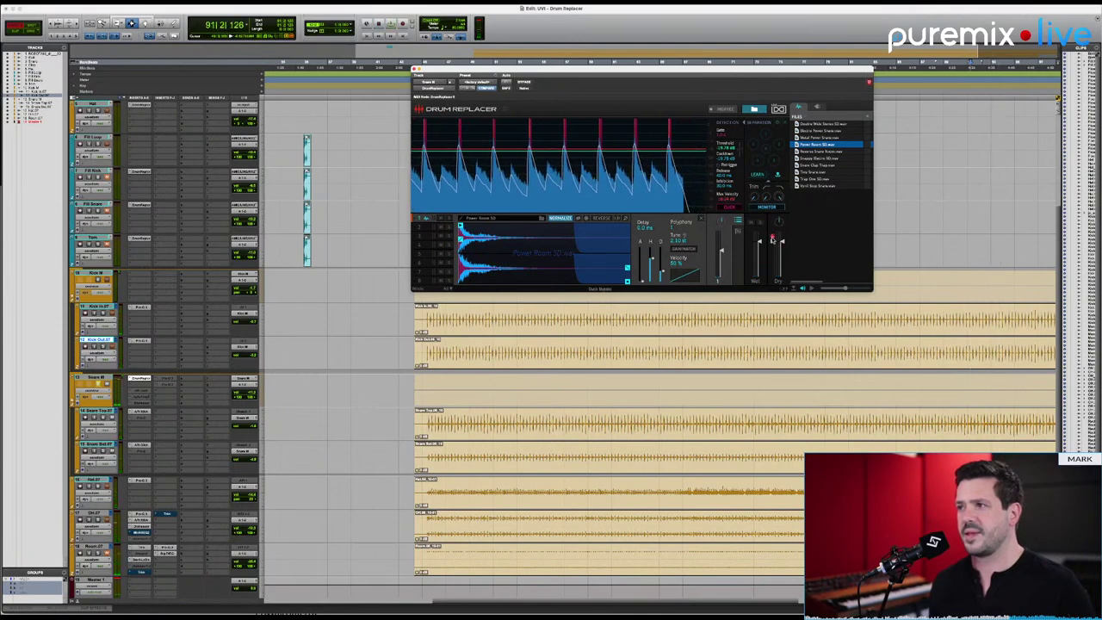
# Finish with the Dry duck gain, clear the Power Room SD sample from layer 1, and hide and reshow Drum Replacer's browser.
pyautogui.click(773, 240)
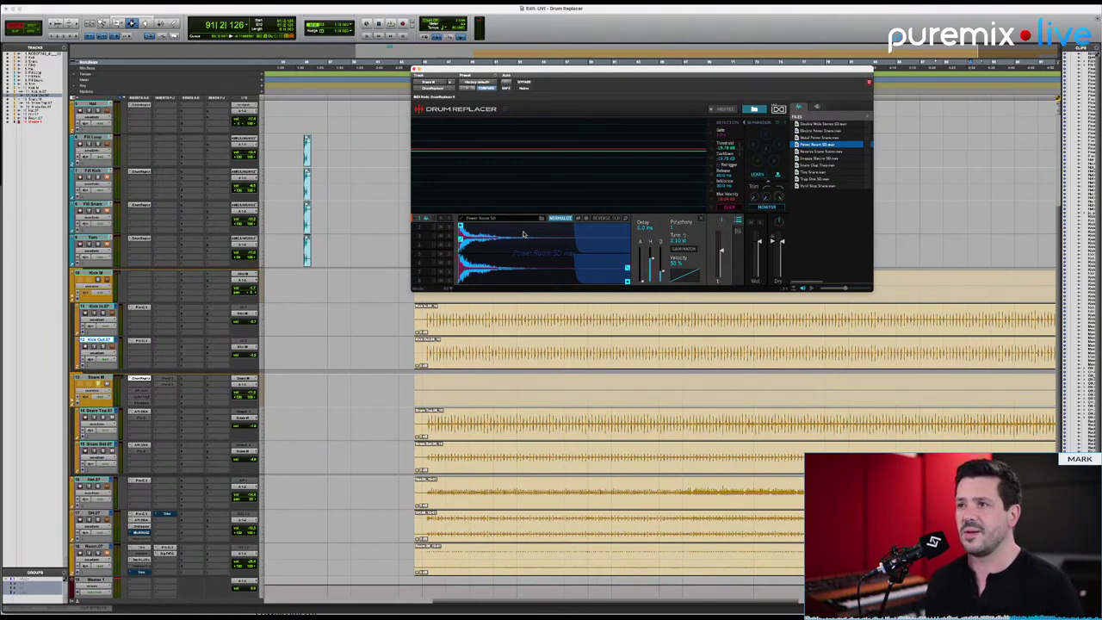
pyautogui.click(701, 221)
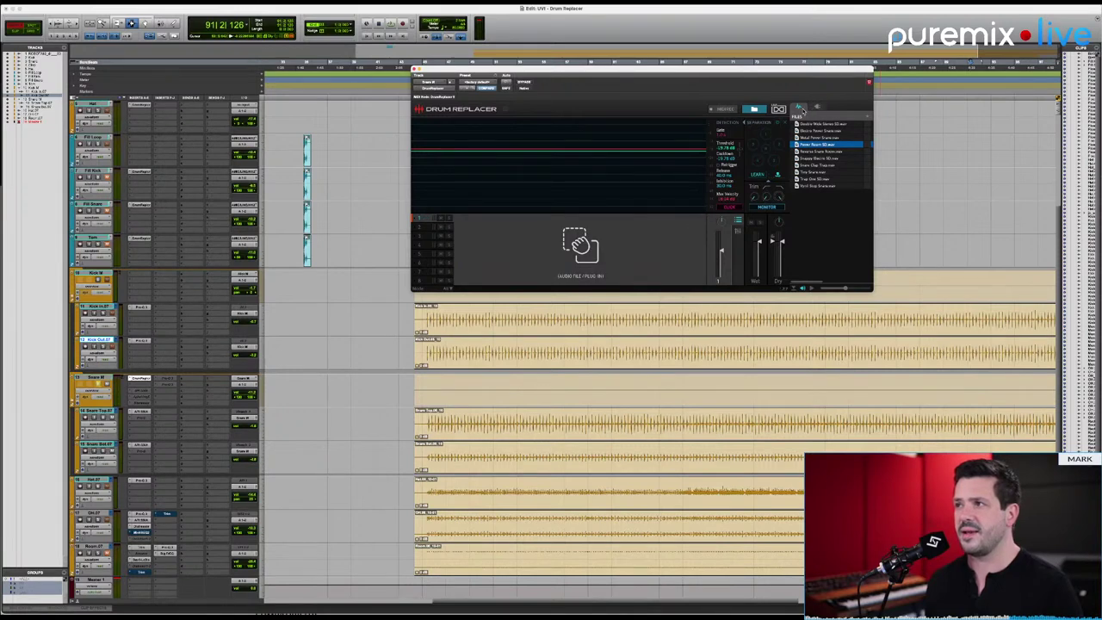
pyautogui.click(753, 110)
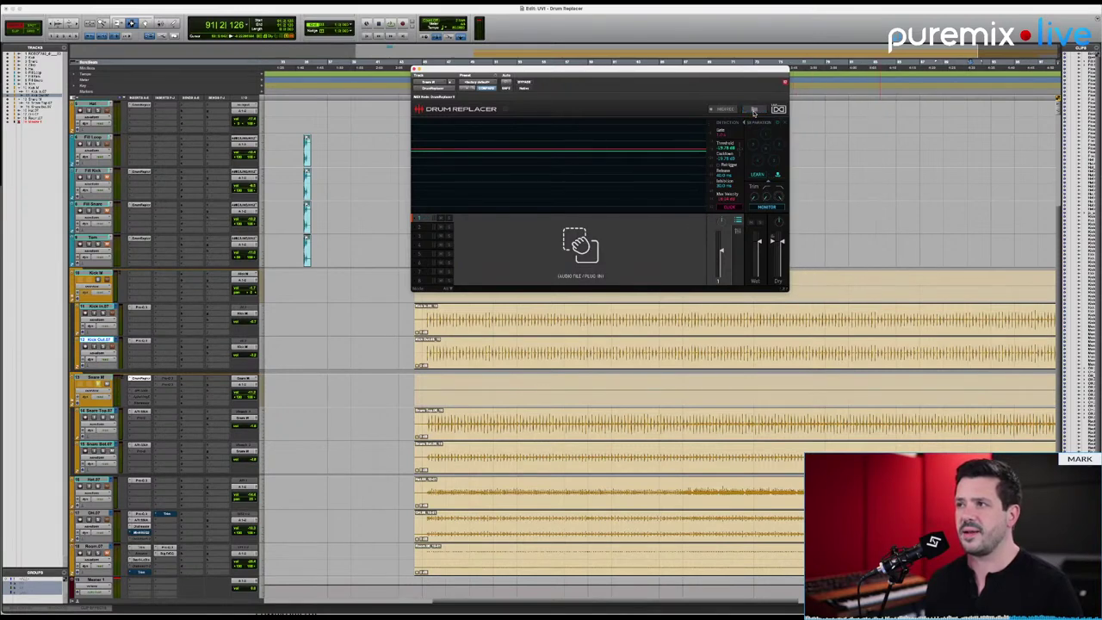
pyautogui.click(755, 112)
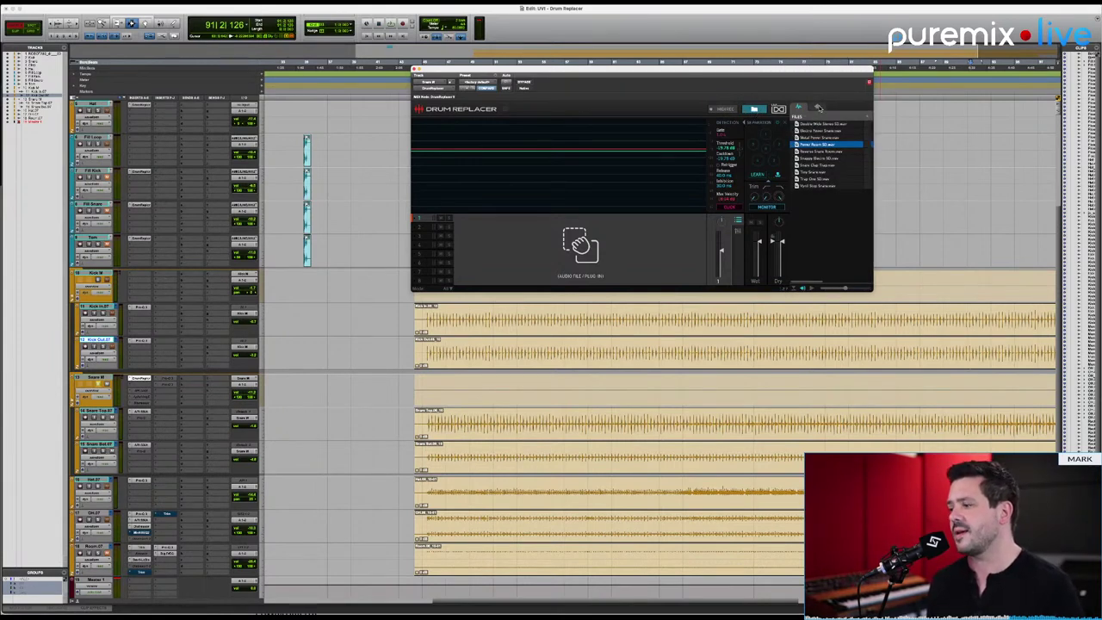
# Narrow the plug-in browser to favourites and load Komplete Kontrol from the Native Instruments GmbH folder into layer 1.
pyautogui.click(817, 108)
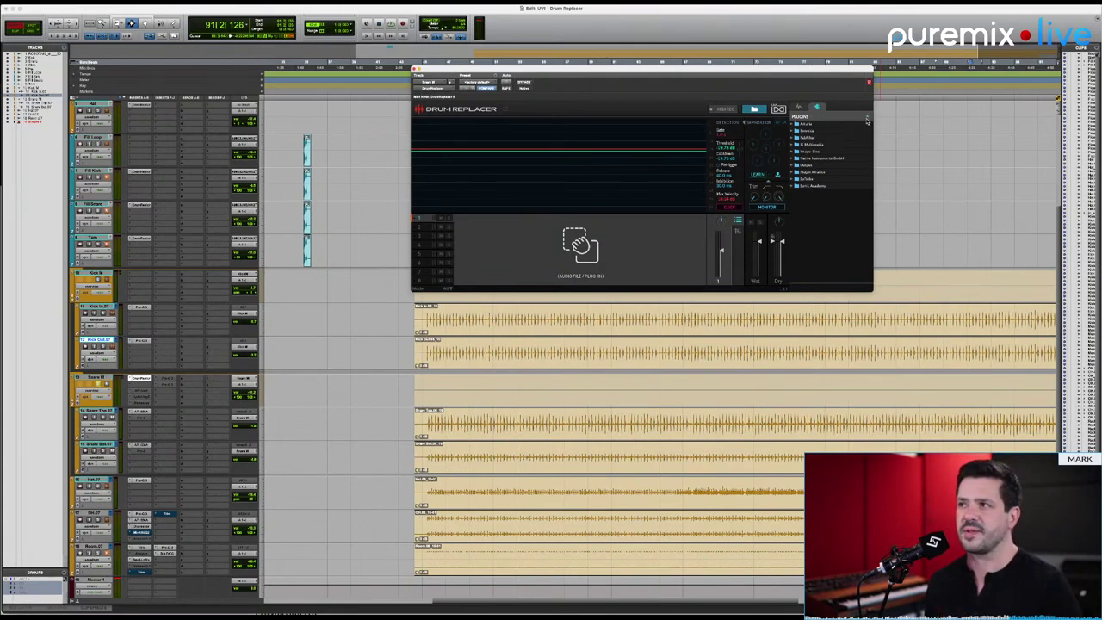
pyautogui.click(867, 122)
pyautogui.click(819, 125)
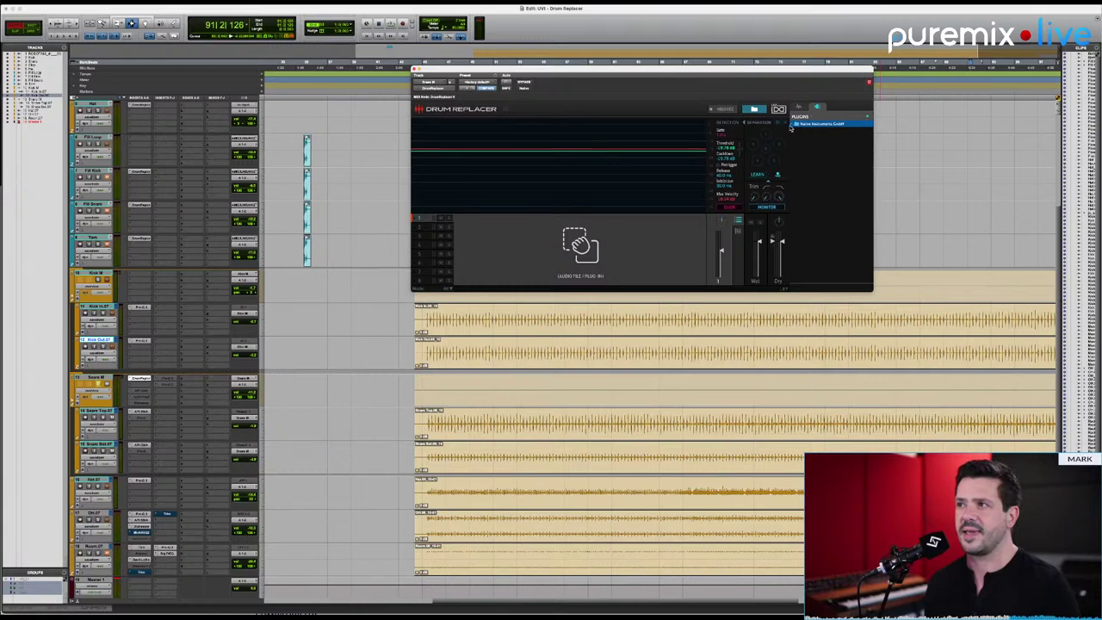
pyautogui.click(793, 125)
pyautogui.click(823, 131)
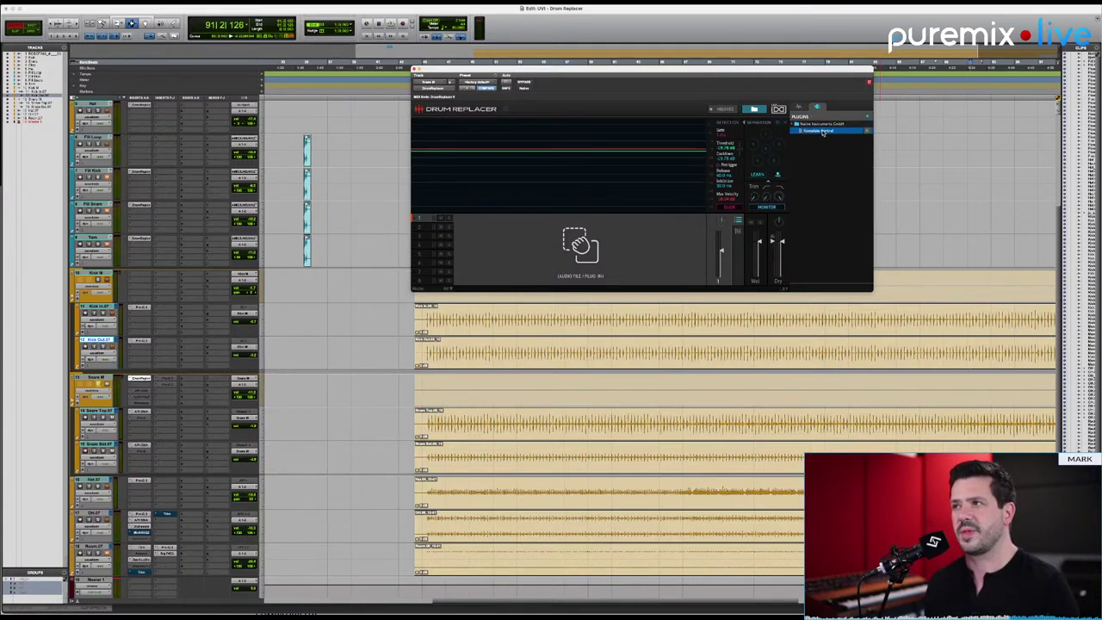
pyautogui.doubleClick(823, 131)
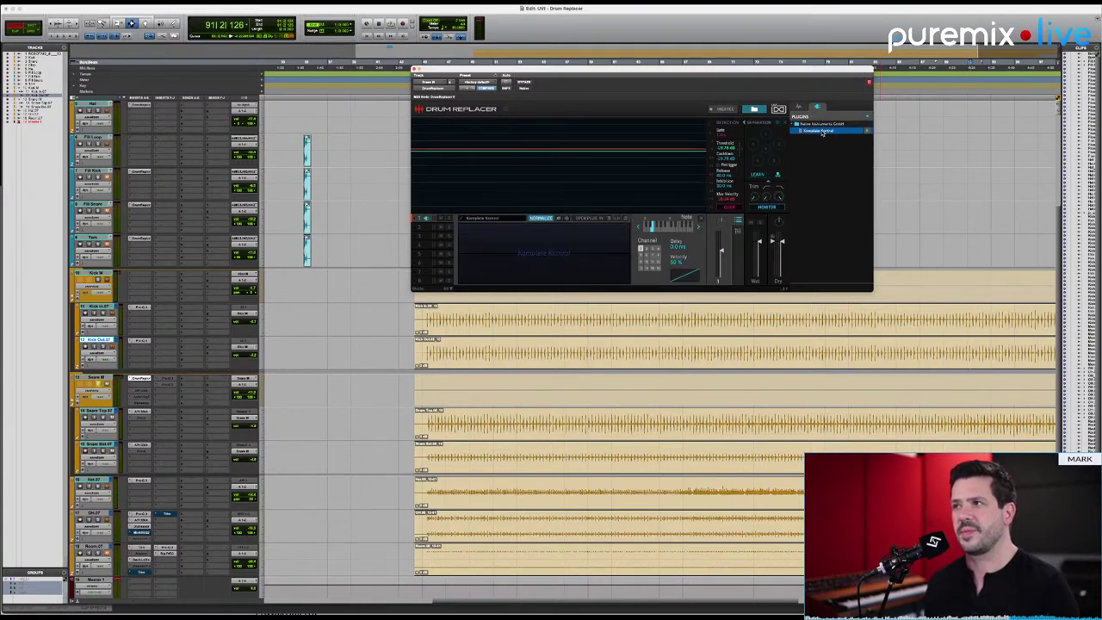
# Open Komplete Kontrol's interface and load the AR60s Early Kit Full preset from the AbbeyRoad 60s Drummer library.
pyautogui.click(587, 220)
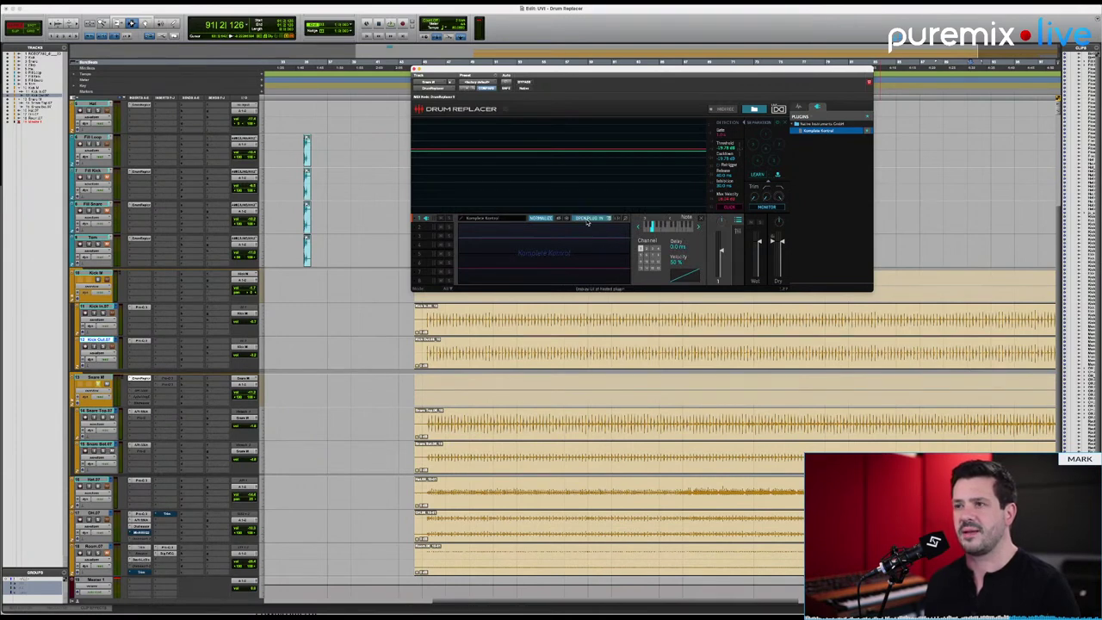
pyautogui.moveTo(243, 12); pyautogui.dragTo(701, 217)
pyautogui.click(507, 260)
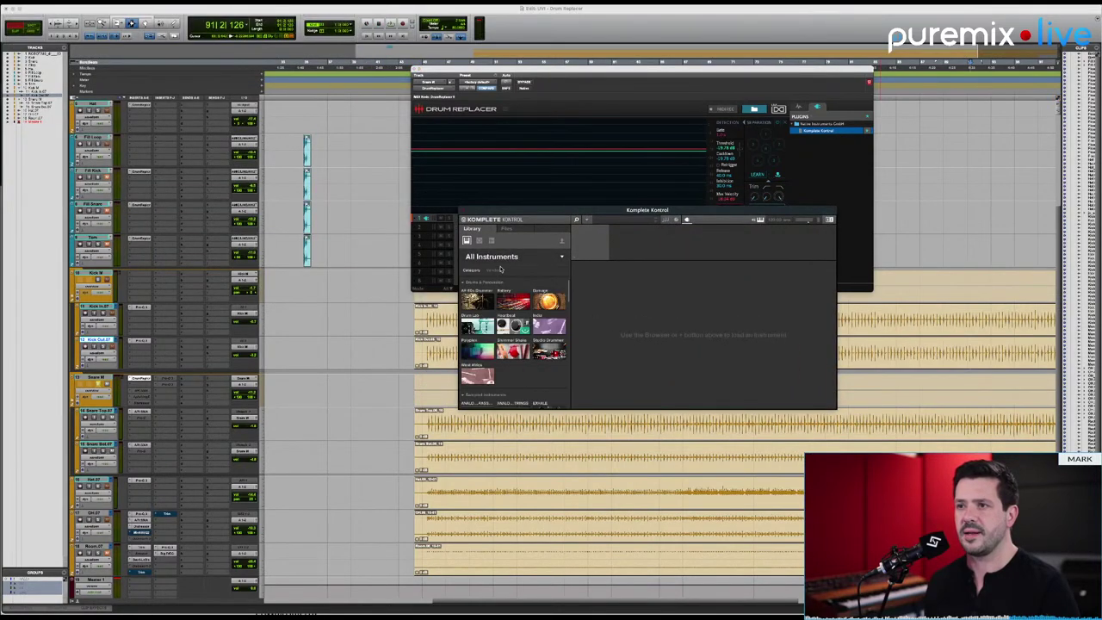
pyautogui.click(477, 298)
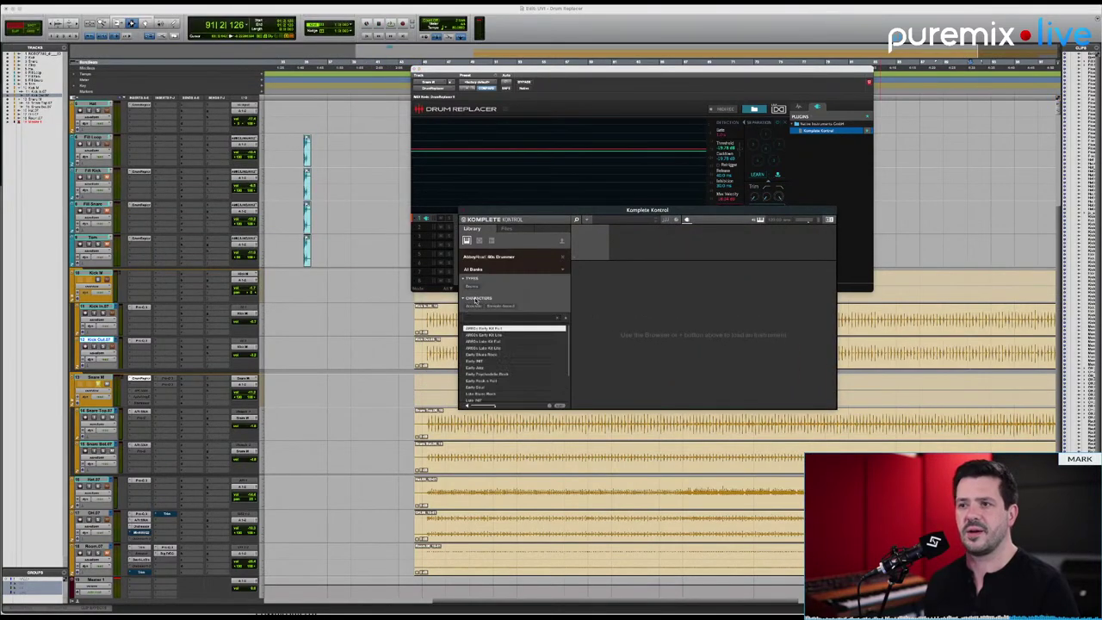
pyautogui.click(491, 258)
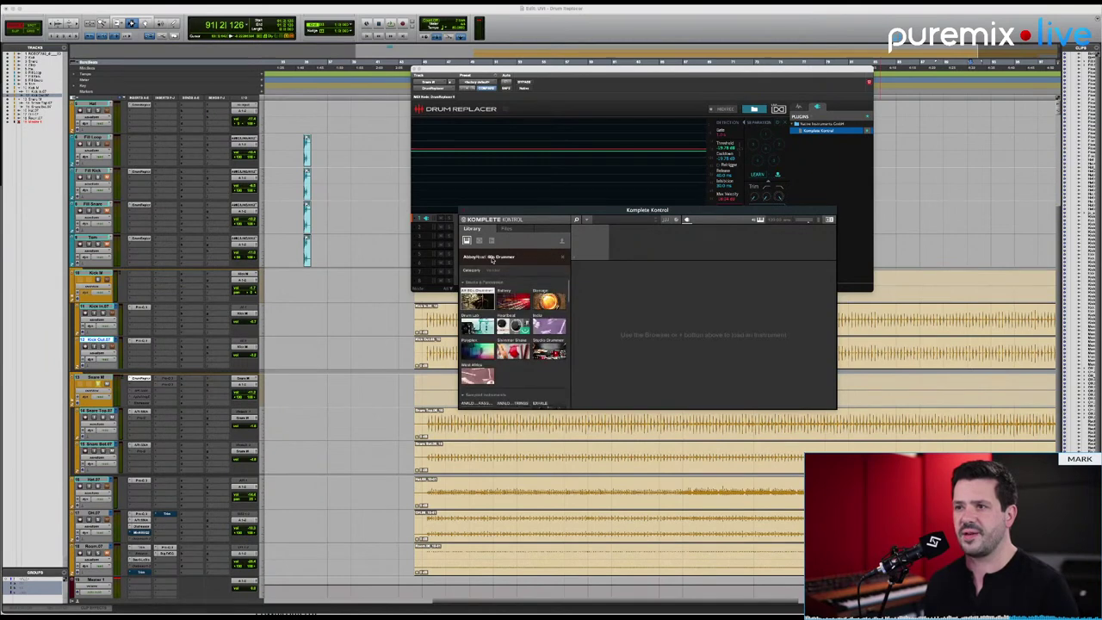
pyautogui.click(477, 298)
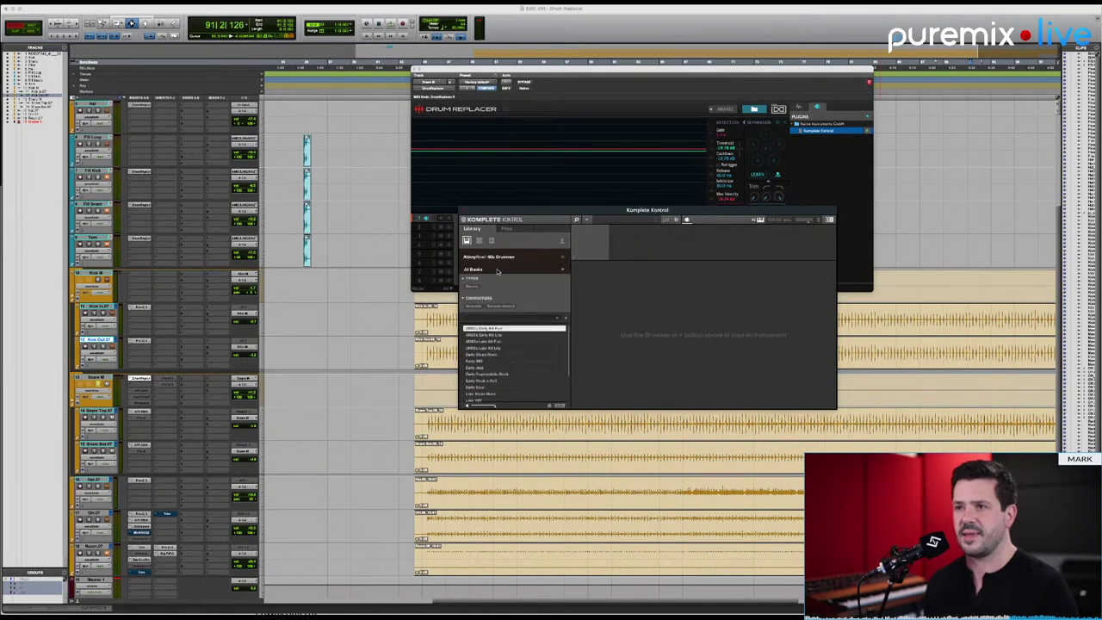
pyautogui.doubleClick(515, 328)
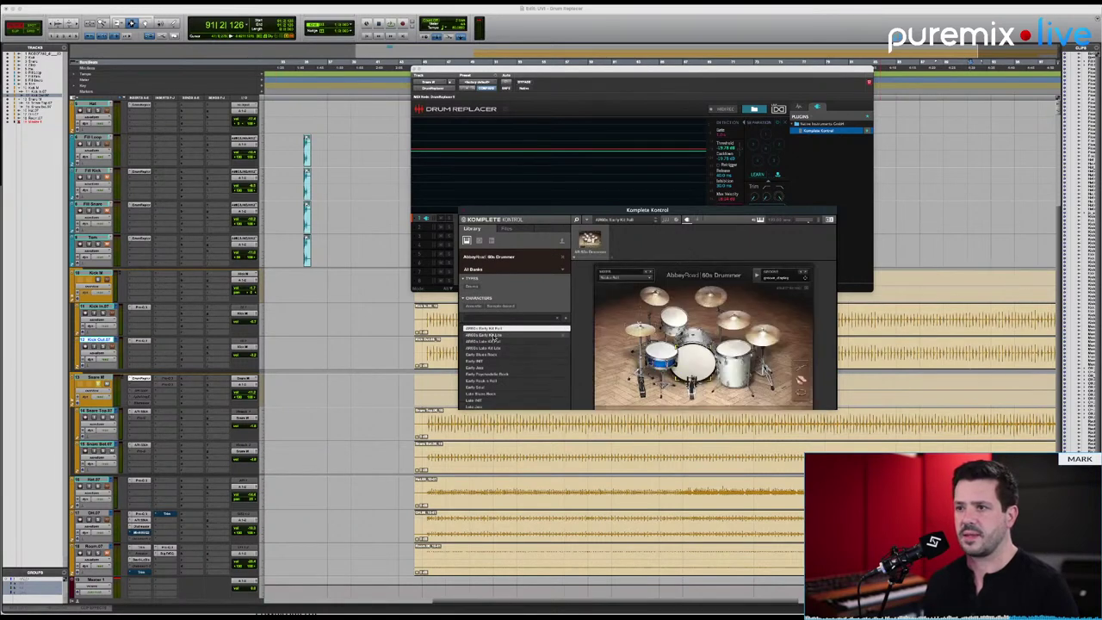
# Move the Komplete Kontrol window clear of Drum Replacer, choose a snare trigger note for layer 1, and pull the Dry level down.
pyautogui.moveTo(579, 209); pyautogui.dragTo(612, 323)
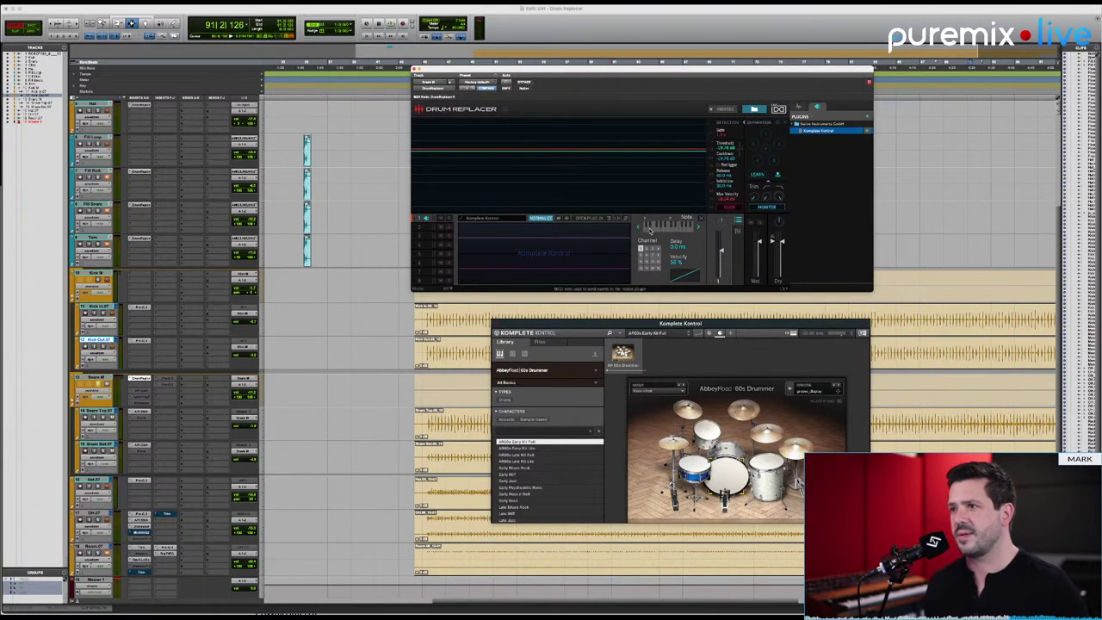
pyautogui.click(647, 227)
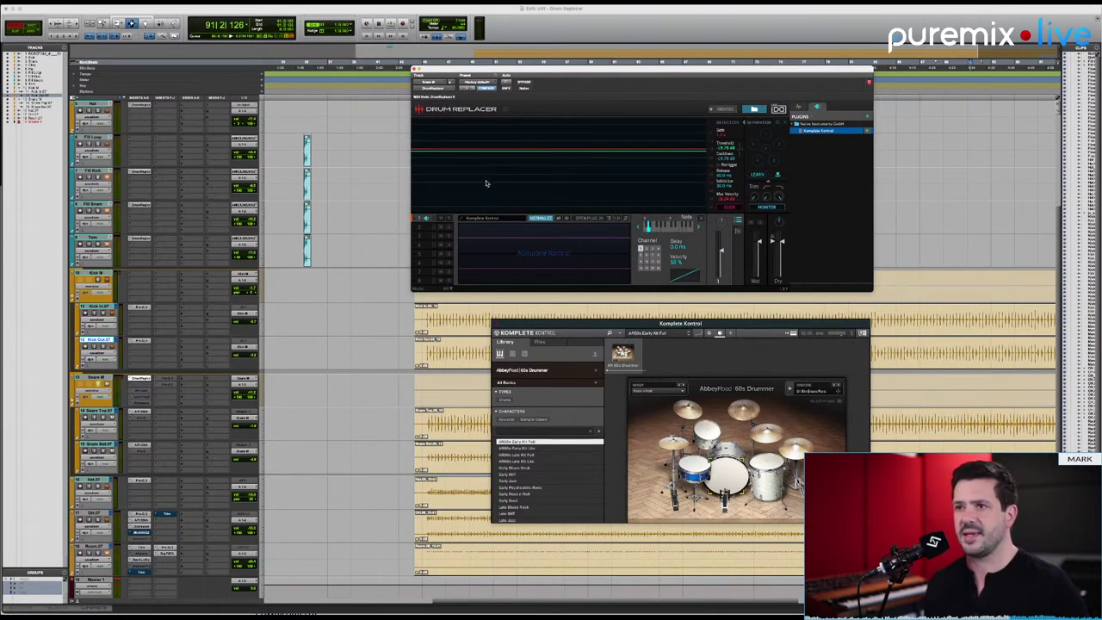
pyautogui.moveTo(782, 242); pyautogui.dragTo(775, 280)
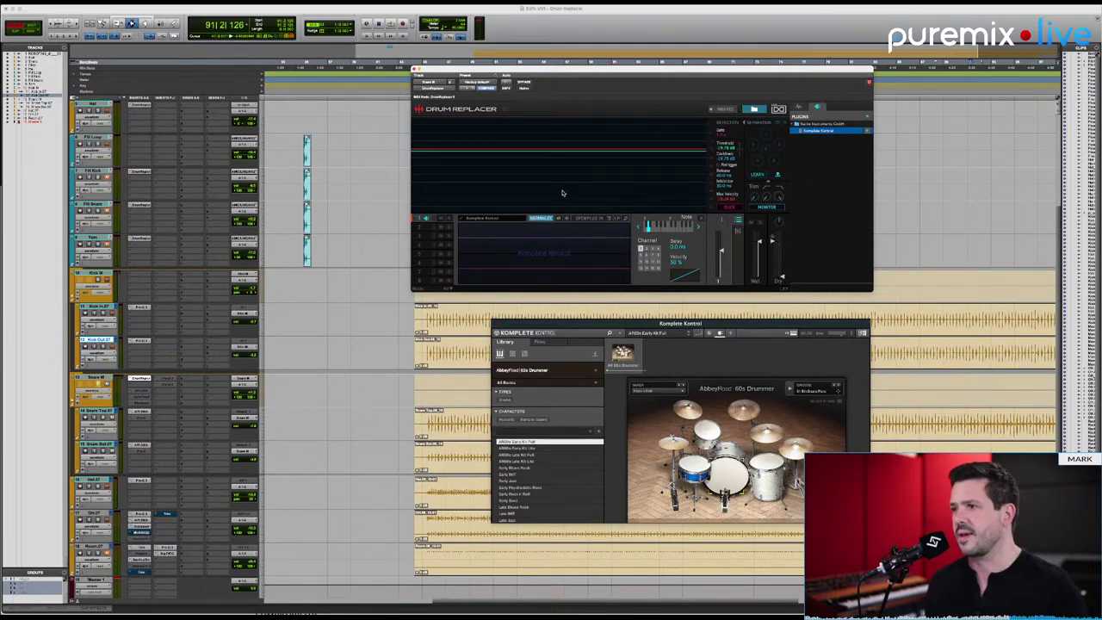
# Play the drums, lower the detection threshold to about -27 dB, and raise the layer 1 level to audition the triggered kit snare.
pyautogui.press('space')
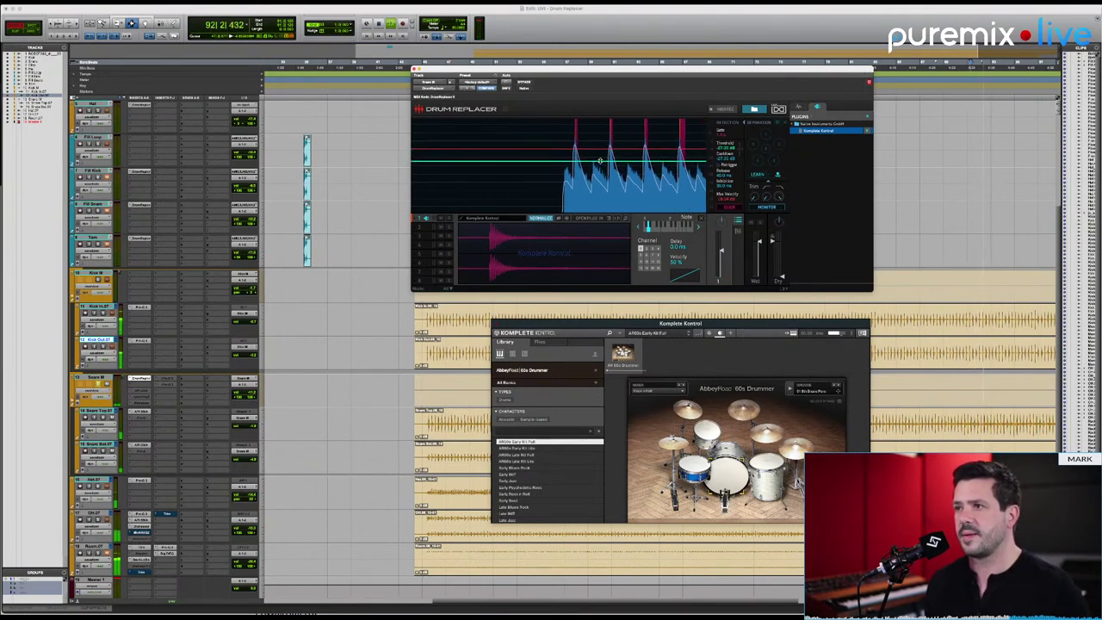
pyautogui.moveTo(606, 146); pyautogui.dragTo(601, 161)
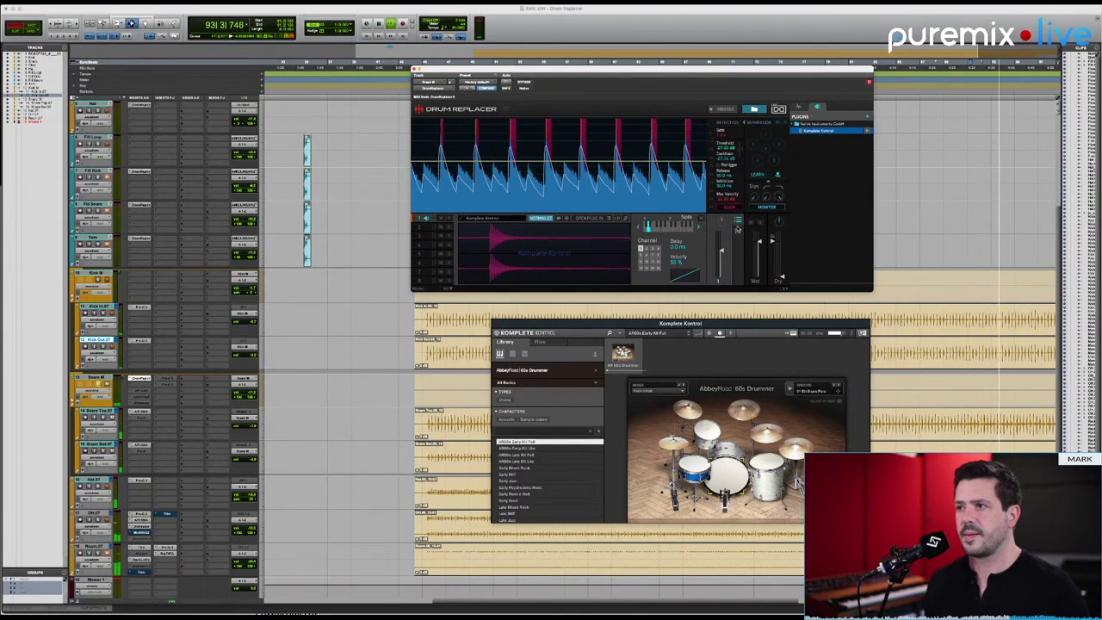
pyautogui.moveTo(724, 246)
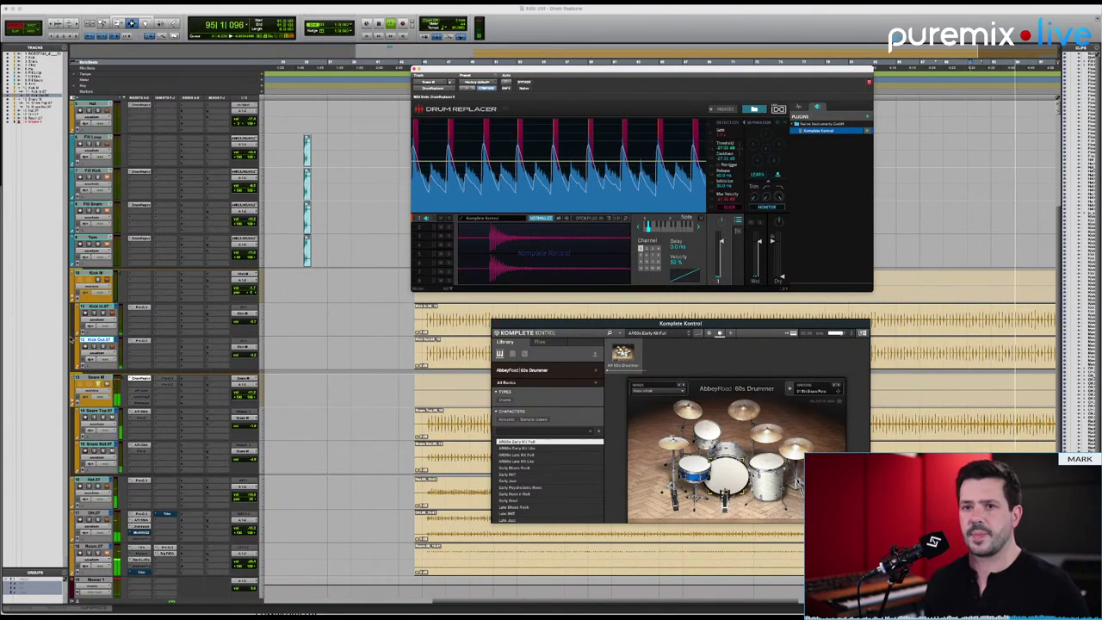
pyautogui.moveTo(782, 250)
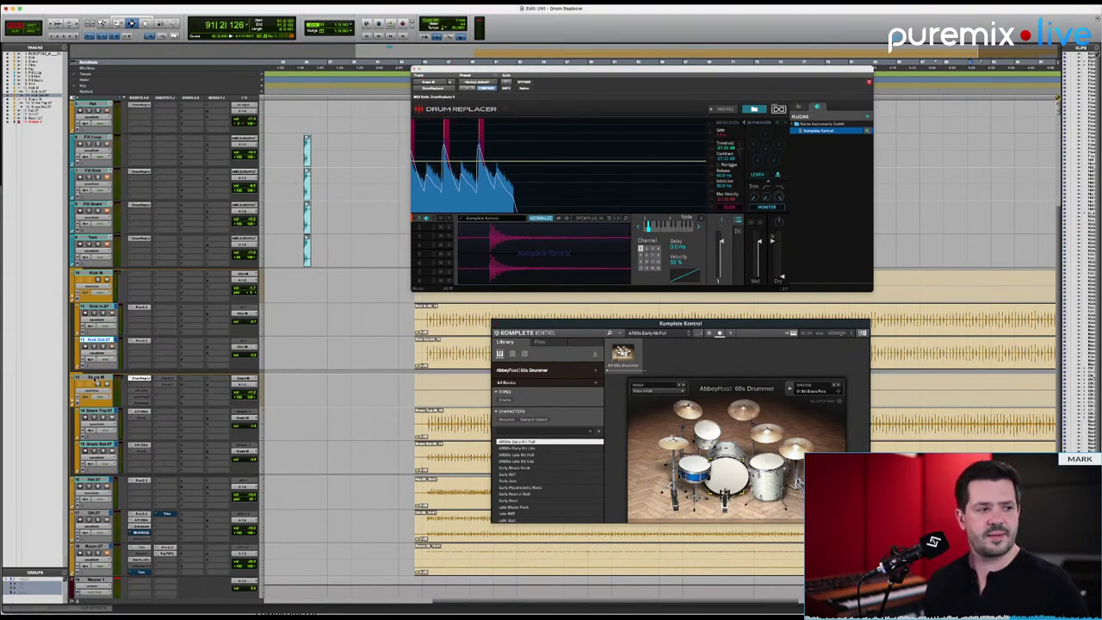
pyautogui.moveTo(720, 272)
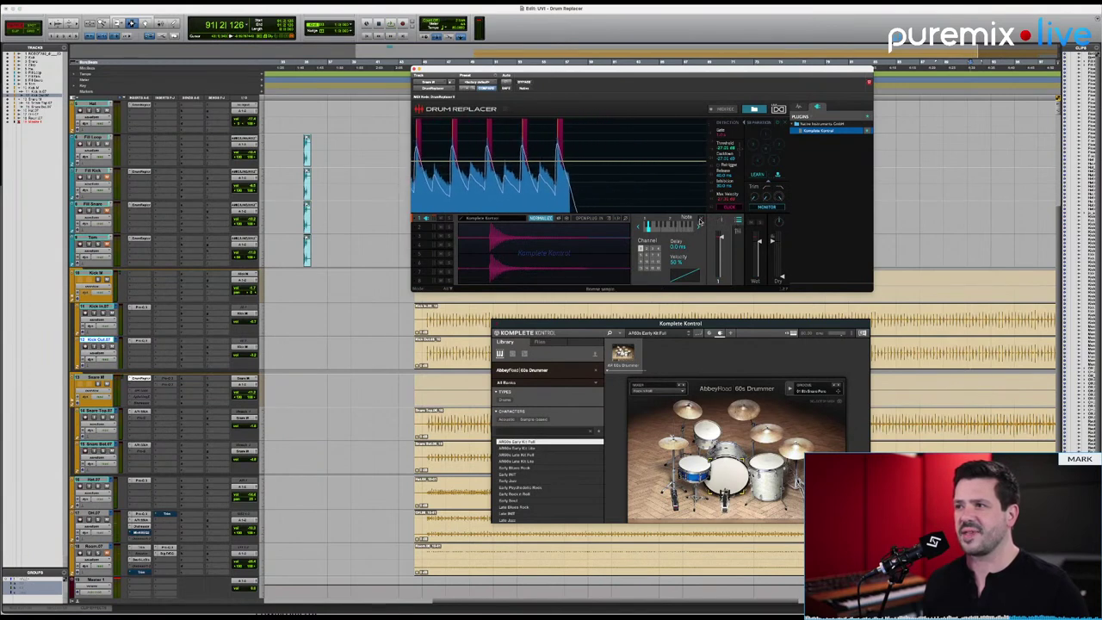
# Remove Komplete Kontrol from layer 1, return to the sample files, and preview the Electro Power Snare and Metal Power Snare samples.
pyautogui.click(705, 223)
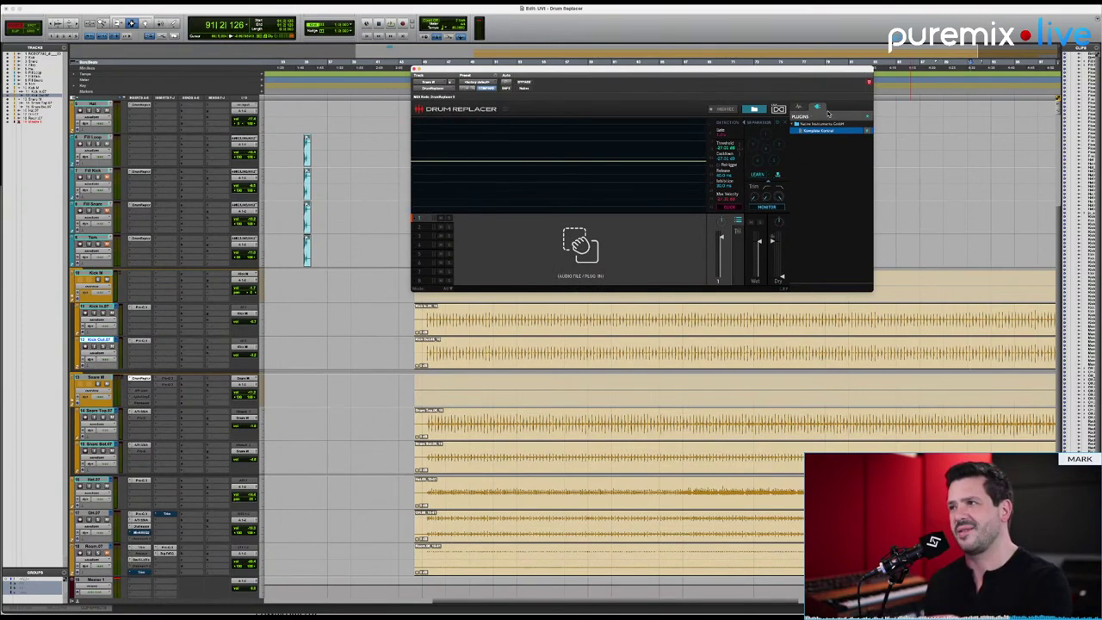
pyautogui.click(800, 108)
pyautogui.click(822, 131)
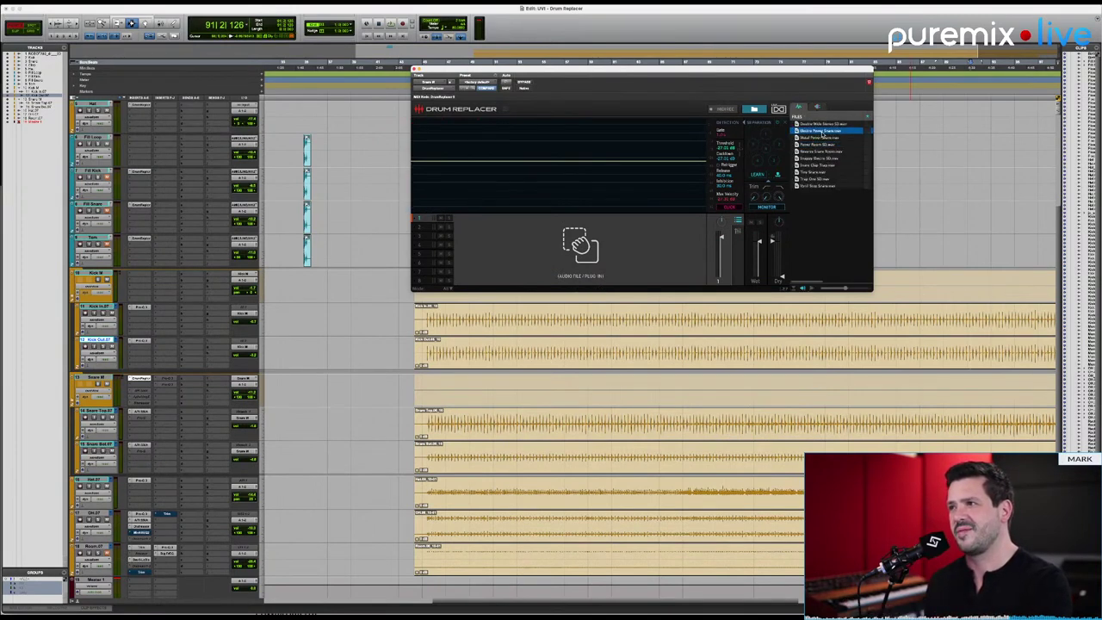
pyautogui.click(825, 139)
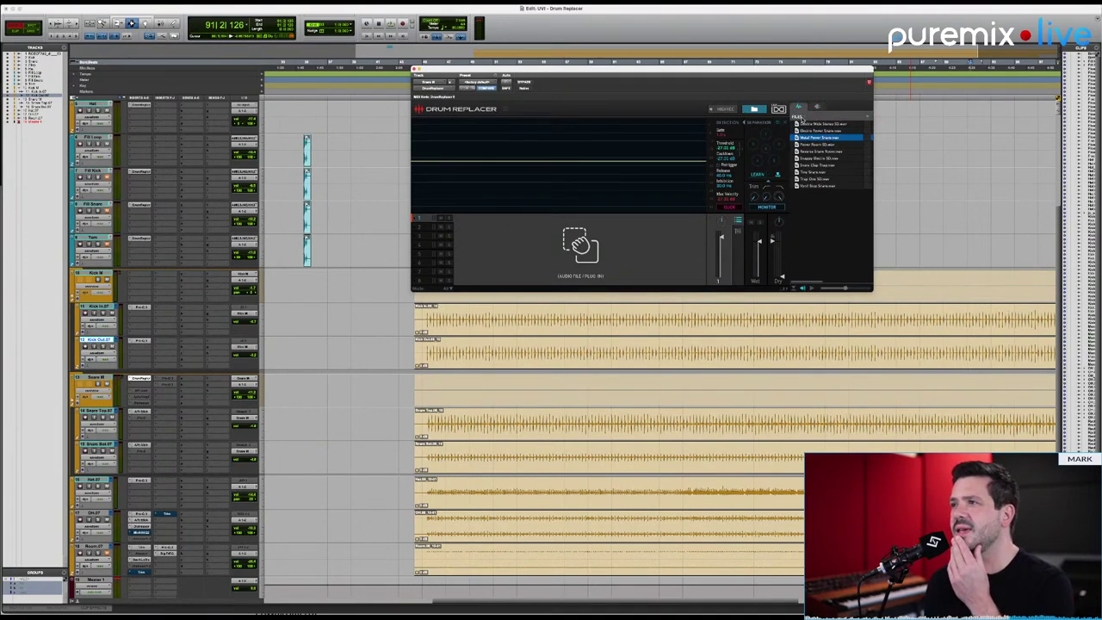
# Go to the ROOT path, show the favourite SAMPLES folder, and browse into the Darren King drums one-shots' Snares 1 folder.
pyautogui.click(804, 118)
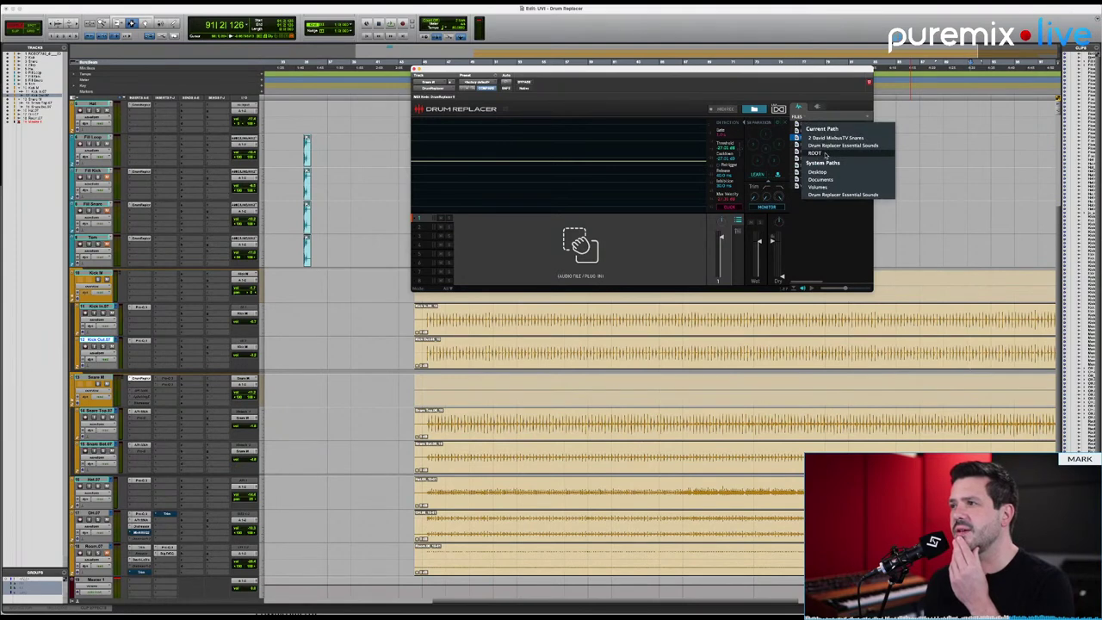
pyautogui.click(825, 154)
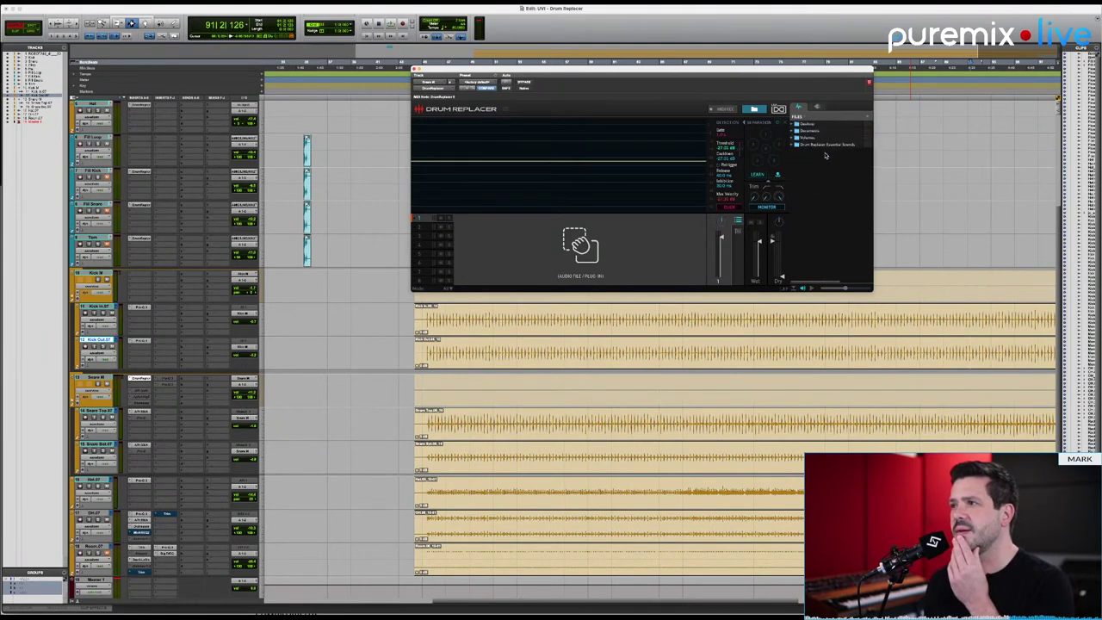
pyautogui.click(868, 119)
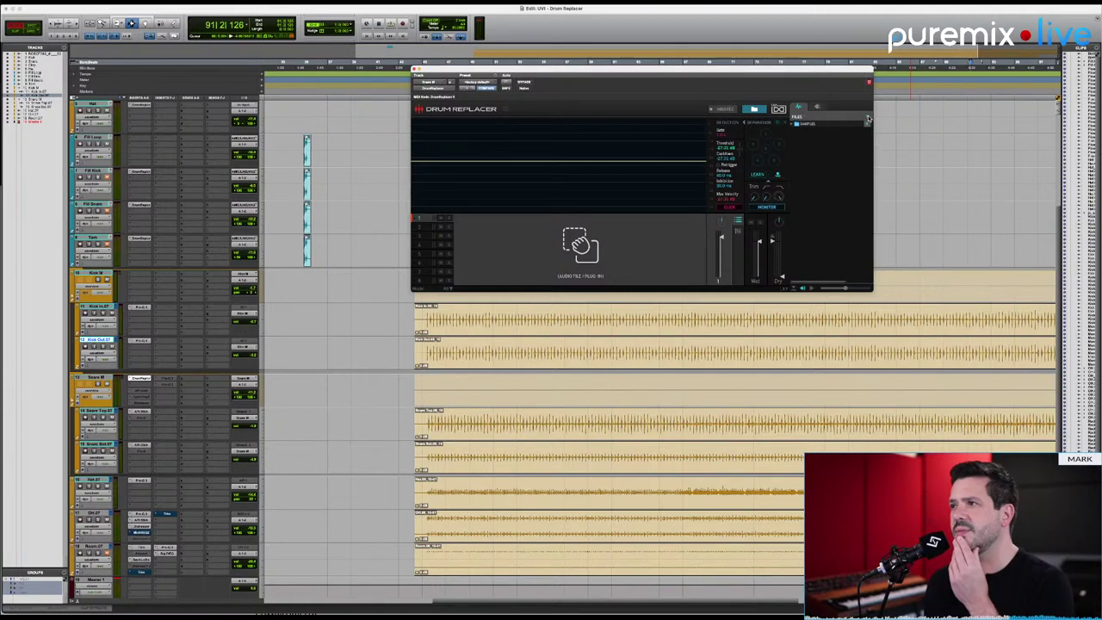
pyautogui.doubleClick(817, 125)
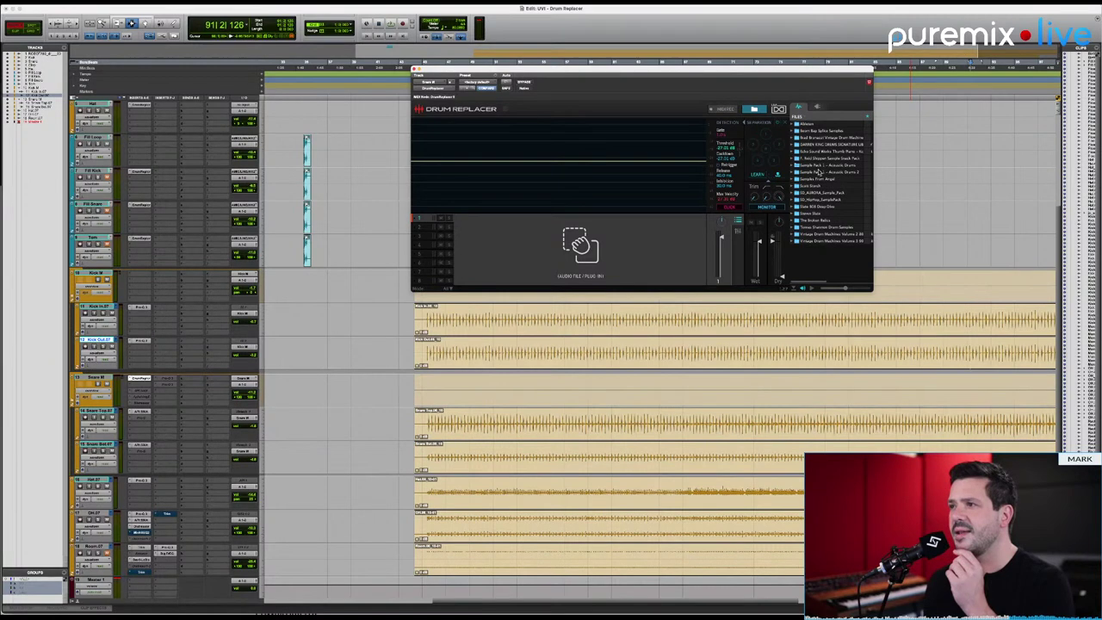
pyautogui.doubleClick(825, 145)
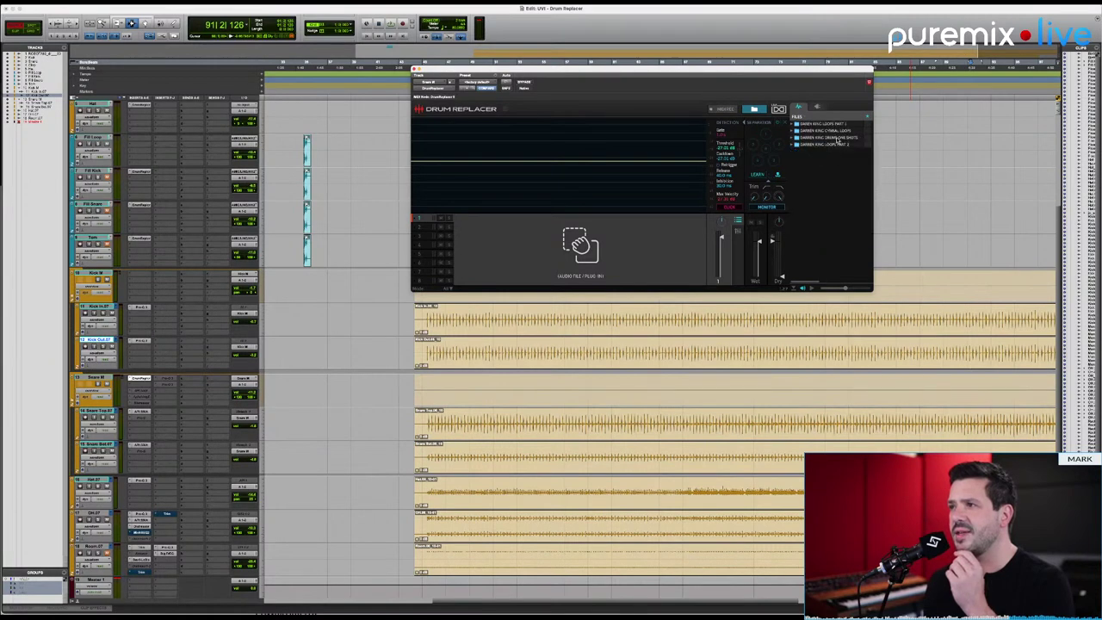
pyautogui.doubleClick(834, 139)
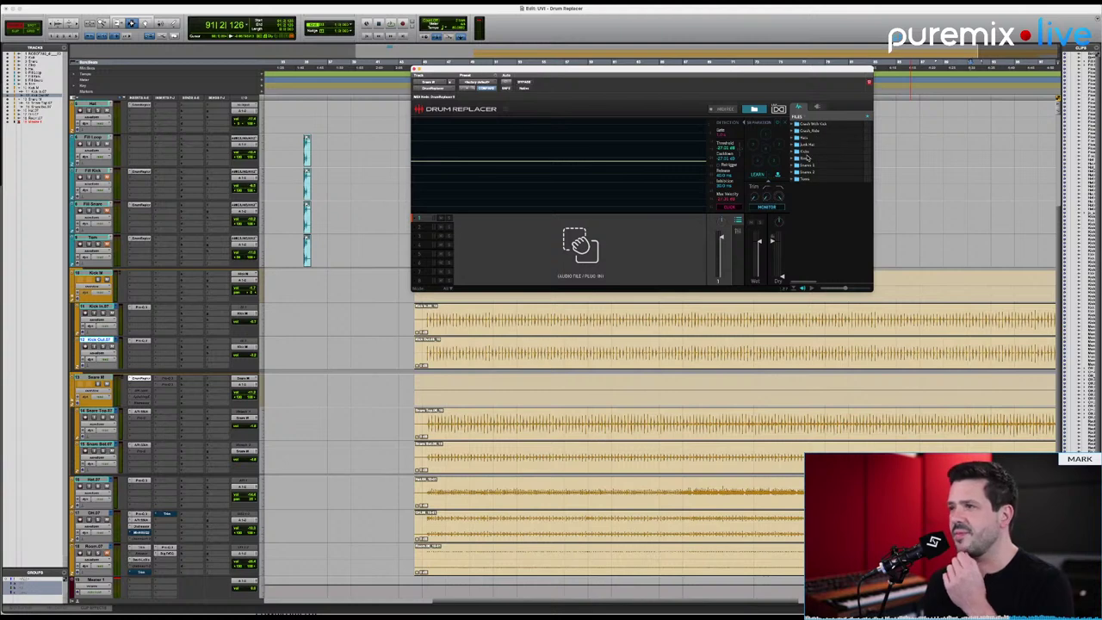
pyautogui.doubleClick(813, 166)
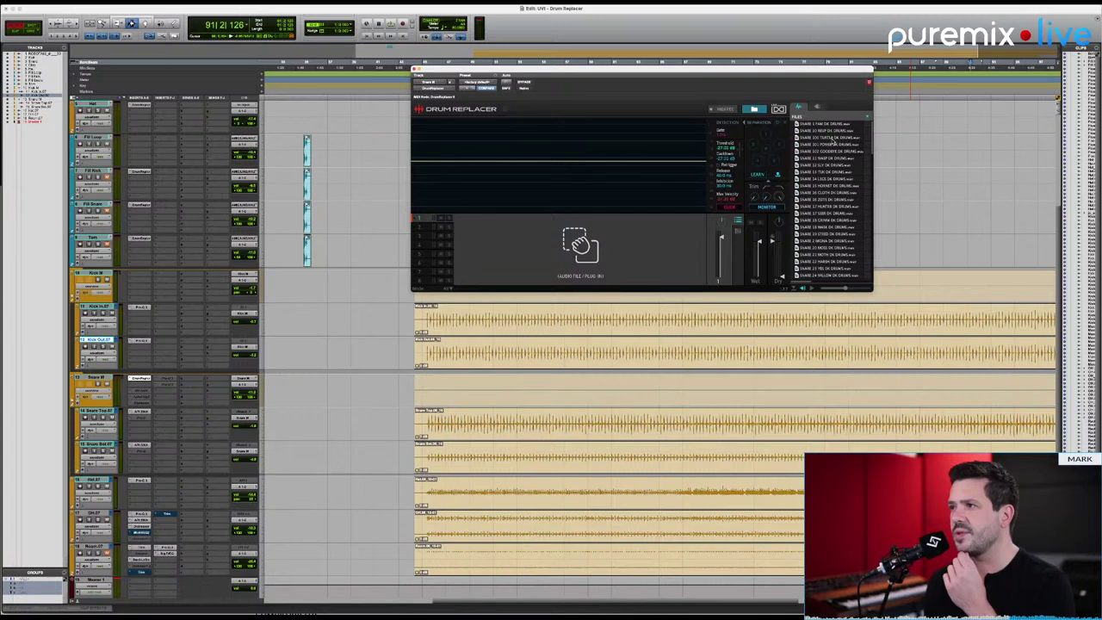
# Preview SNARE 100 TURTLE DK DRUMS.wav, load it into layer 1, and play the drums with it.
pyautogui.click(831, 138)
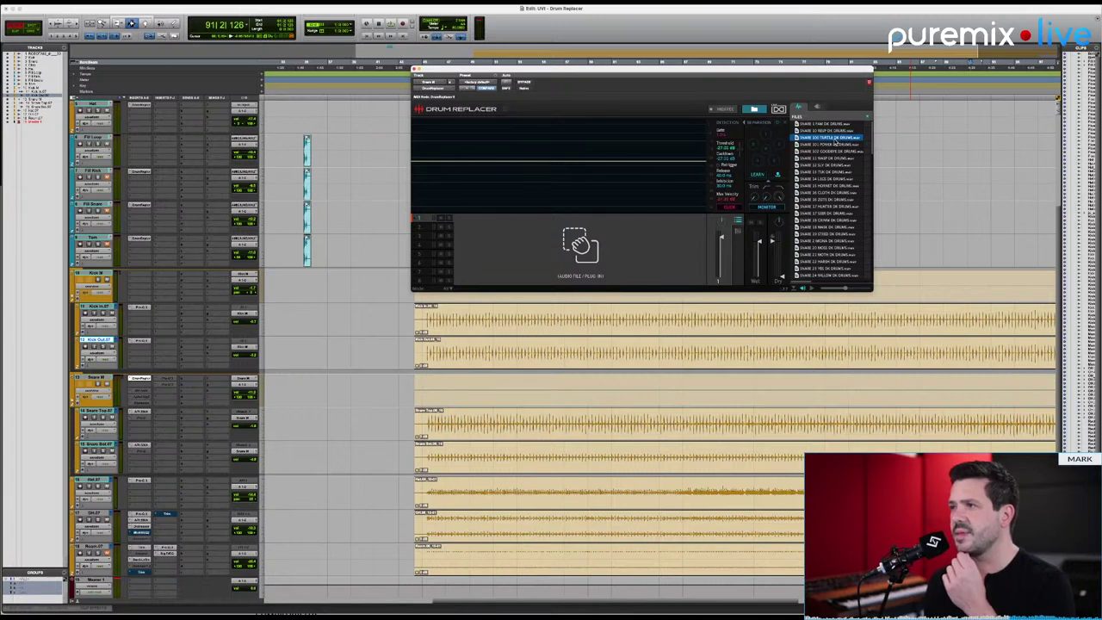
pyautogui.moveTo(837, 141); pyautogui.dragTo(604, 229)
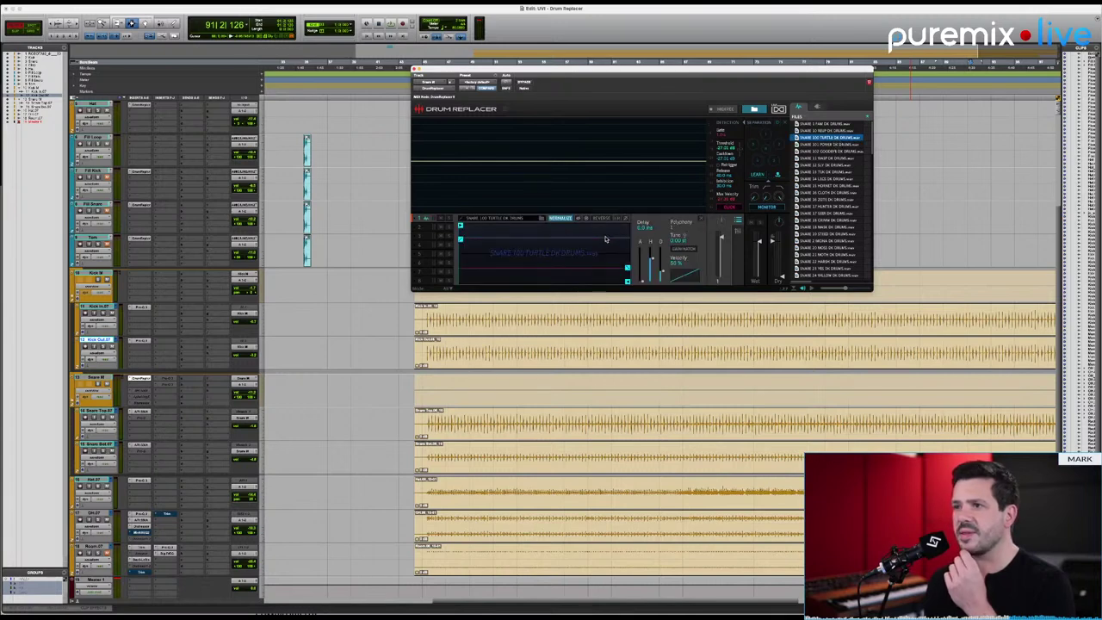
pyautogui.press('space')
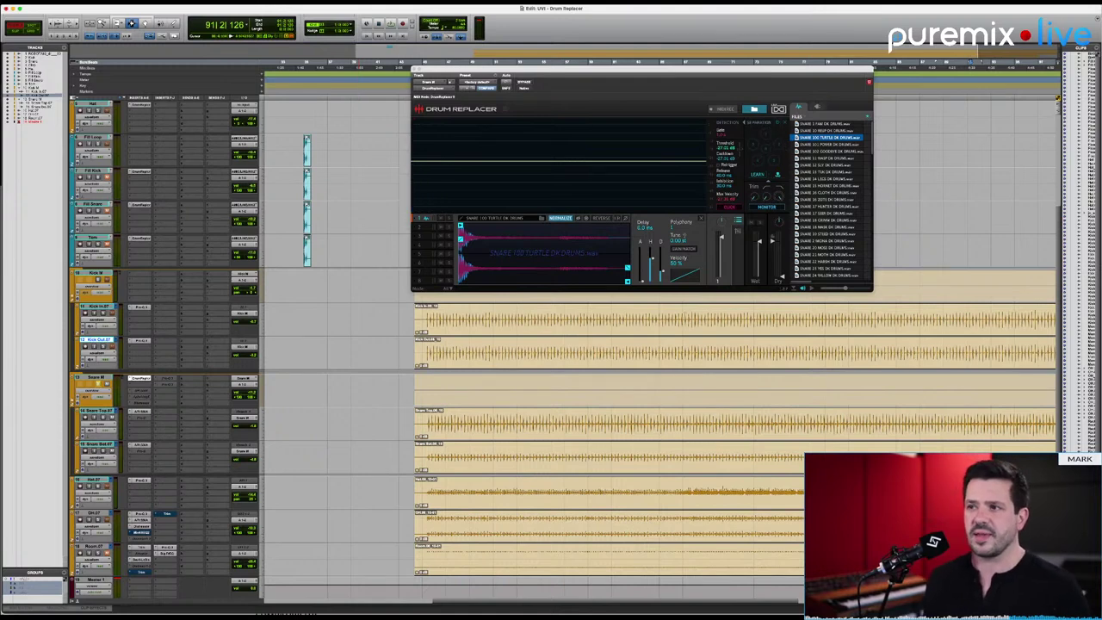
# Select the Snare Top track, play the drums to learn the separation components in Drum Replacer, and bring up the dry level.
pyautogui.moveTo(721, 242)
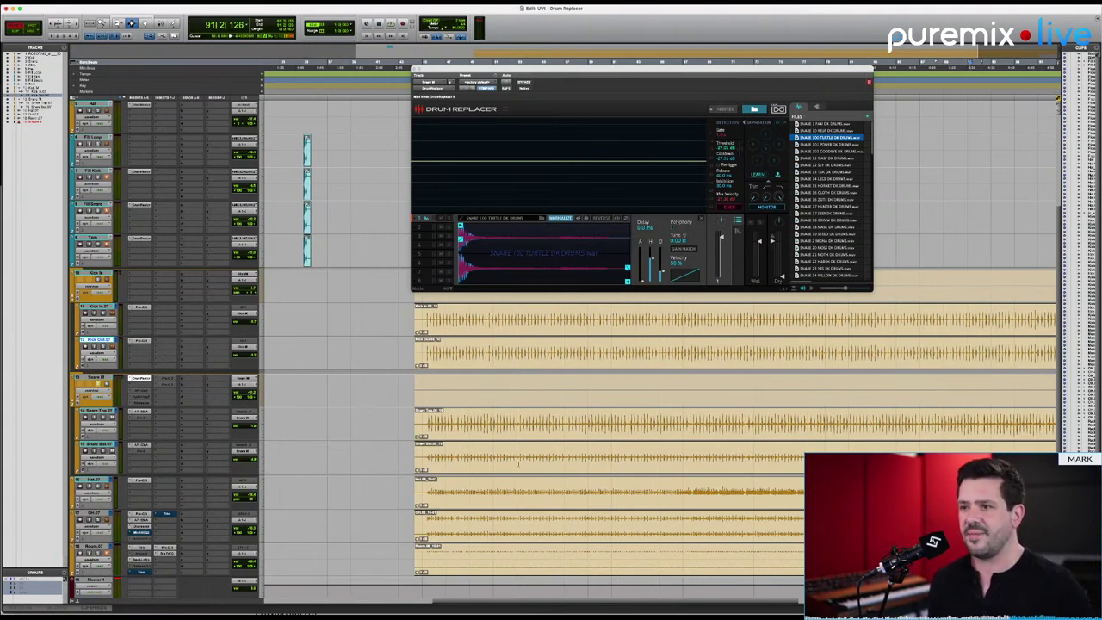
pyautogui.click(34, 101)
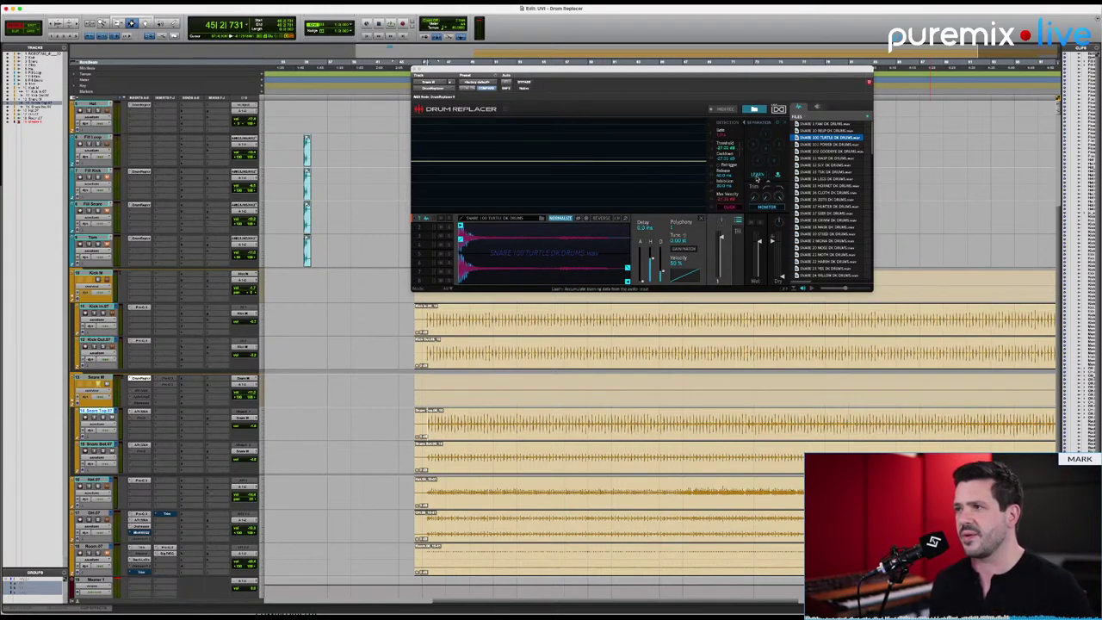
pyautogui.press('space')
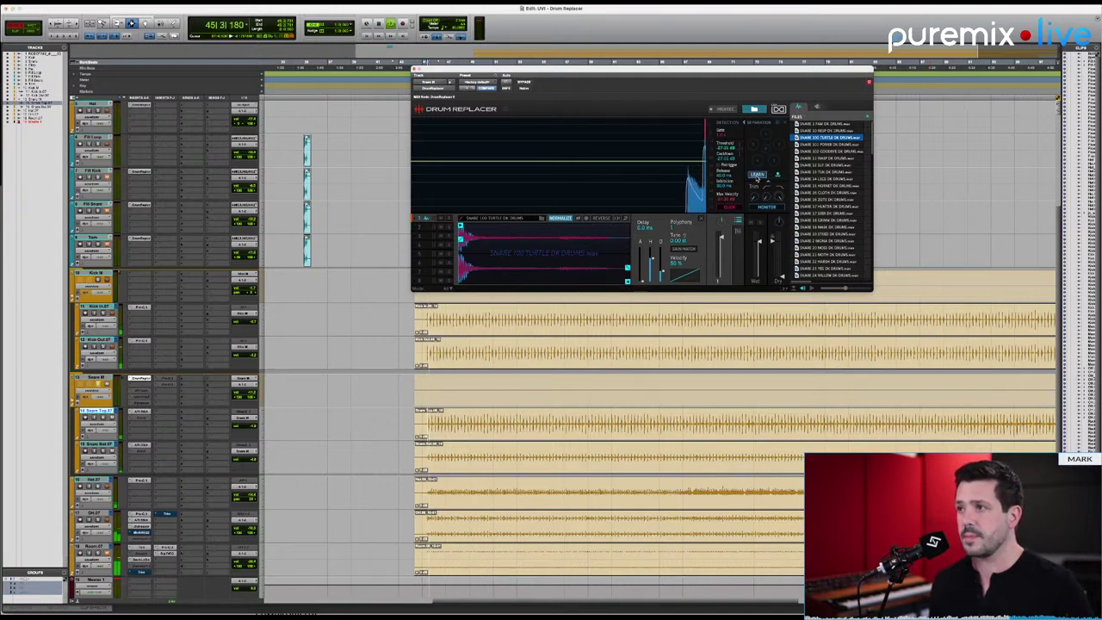
pyautogui.click(757, 177)
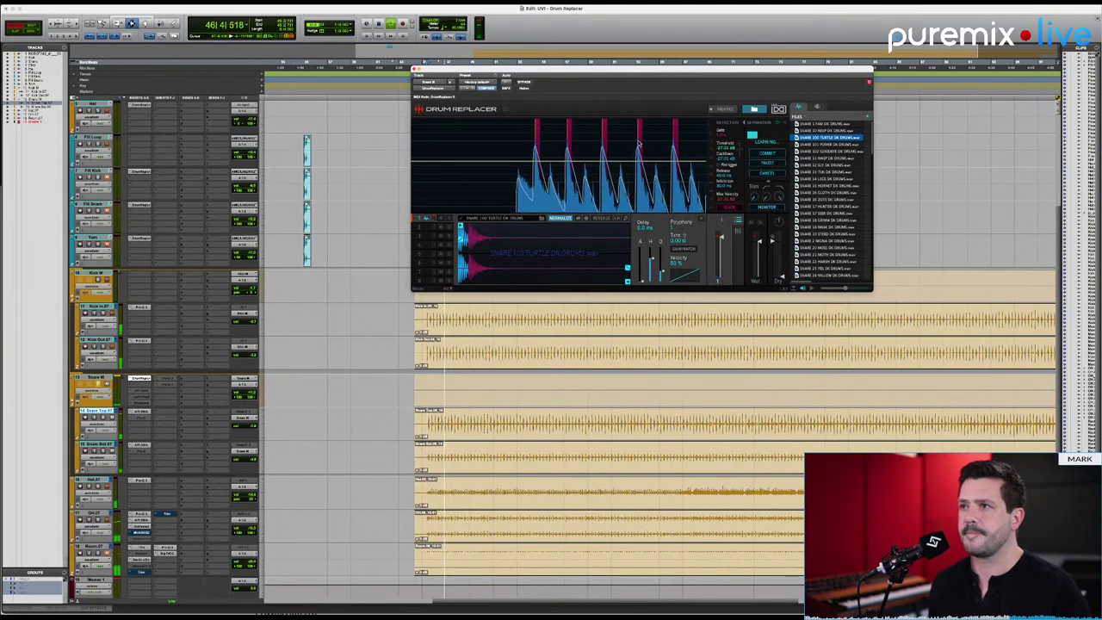
pyautogui.moveTo(787, 283); pyautogui.dragTo(784, 244)
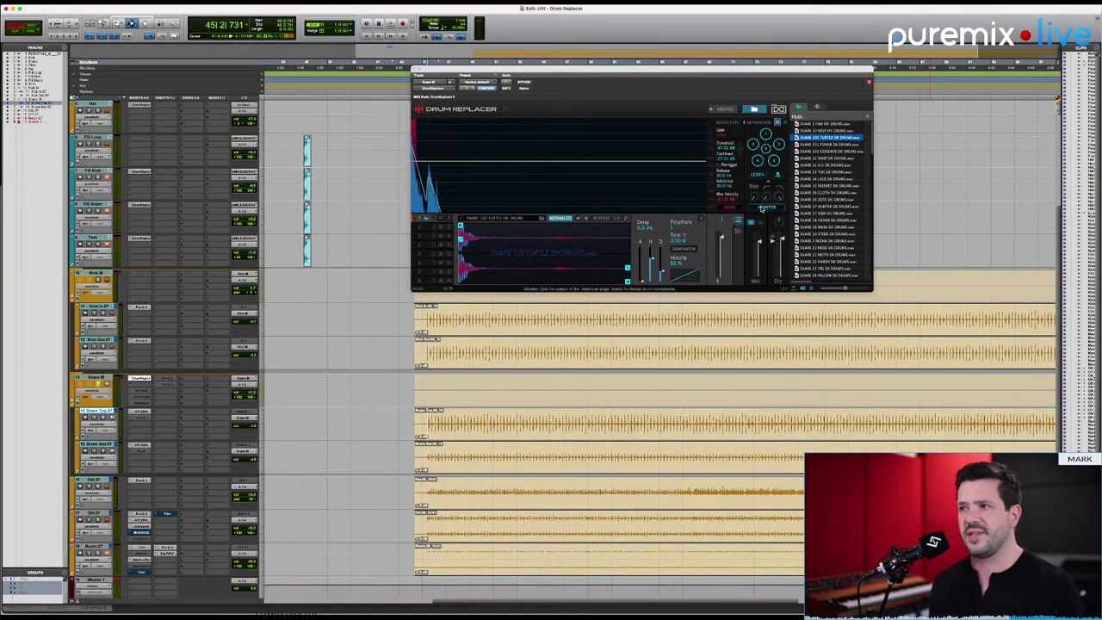
# Monitor the learned separation components during playback and leave only two of them active for the trigger detection.
pyautogui.click(764, 207)
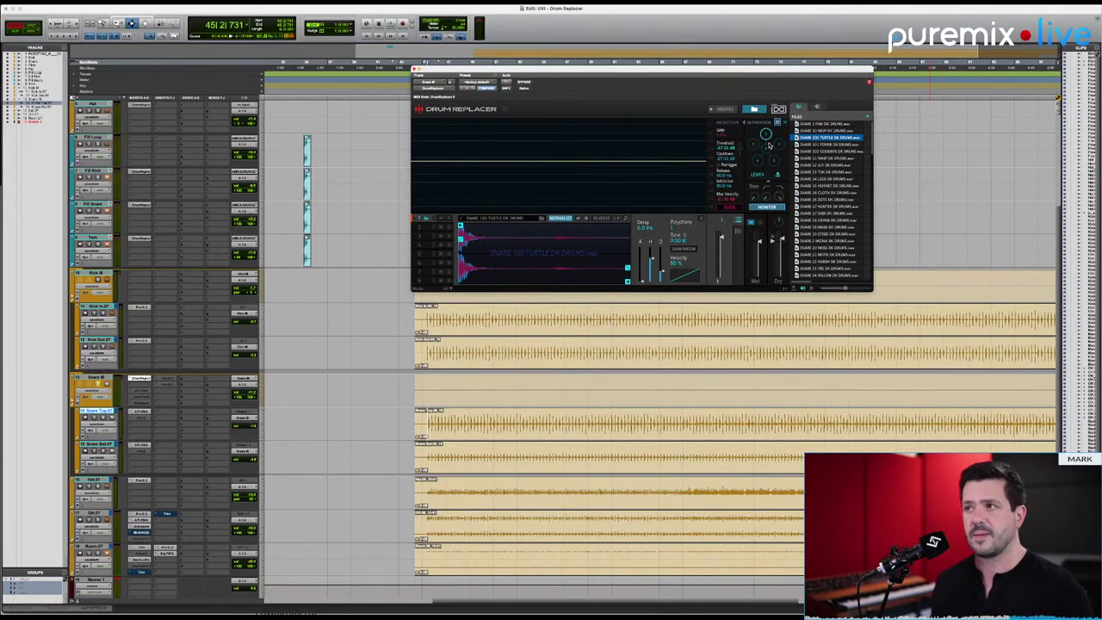
pyautogui.press('space')
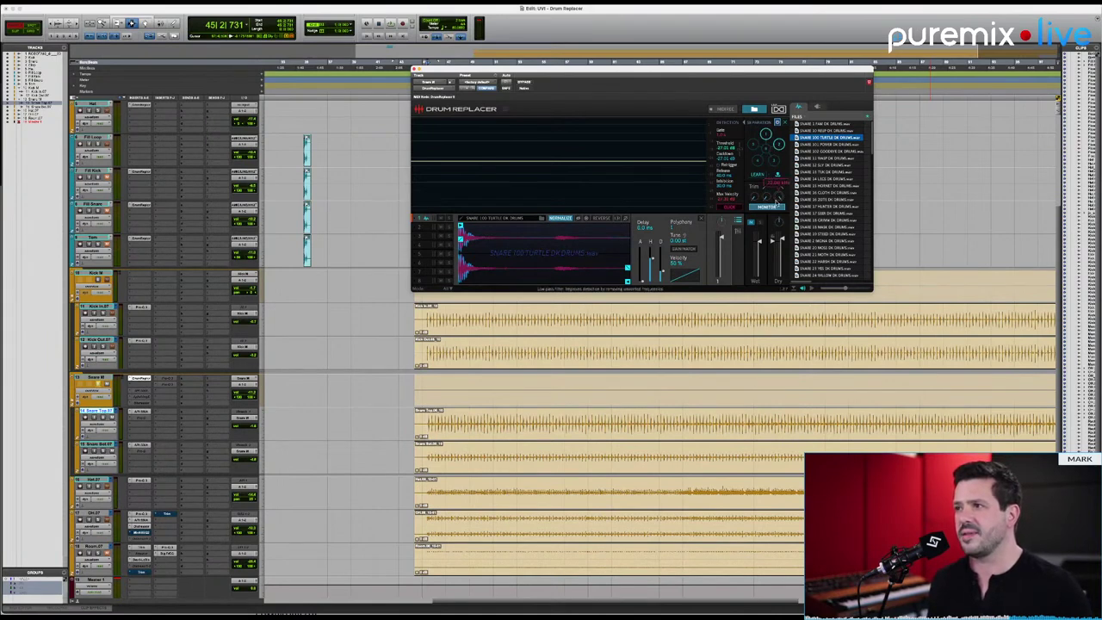
pyautogui.press('space')
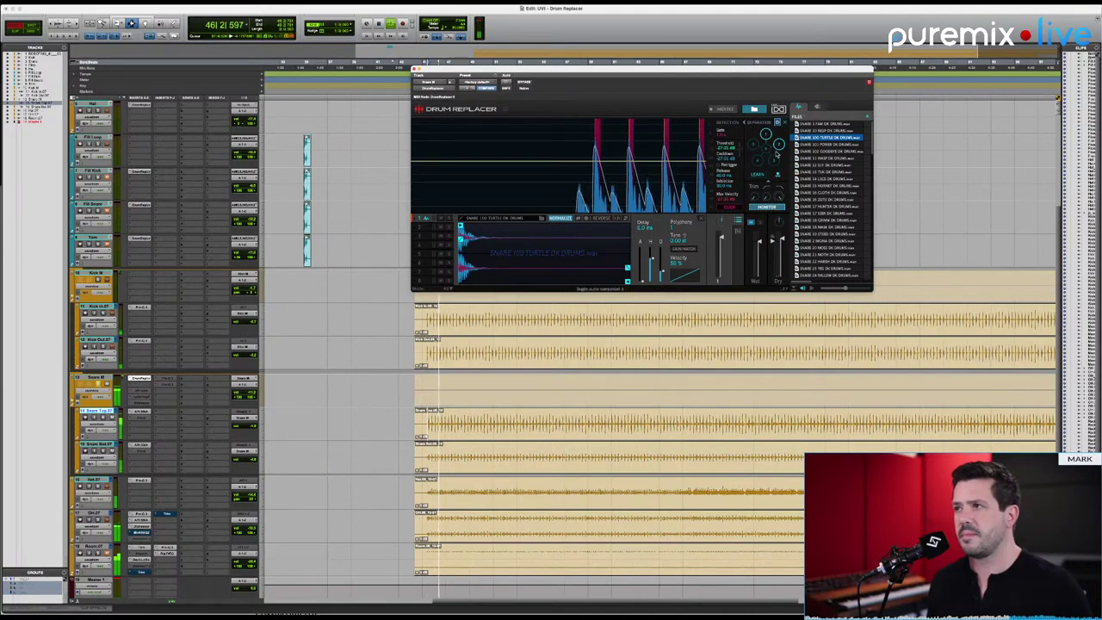
pyautogui.click(775, 209)
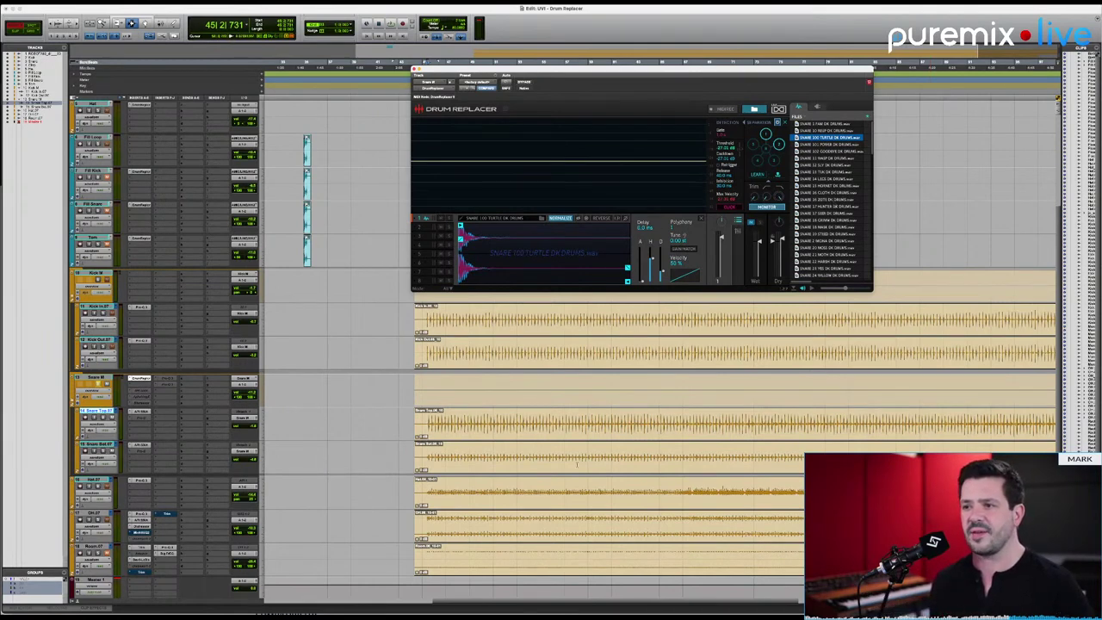
# Enlarge the Snare Top clip to inspect its waveform, move the plugin window out of the way, and restore the normal view.
pyautogui.click(521, 421)
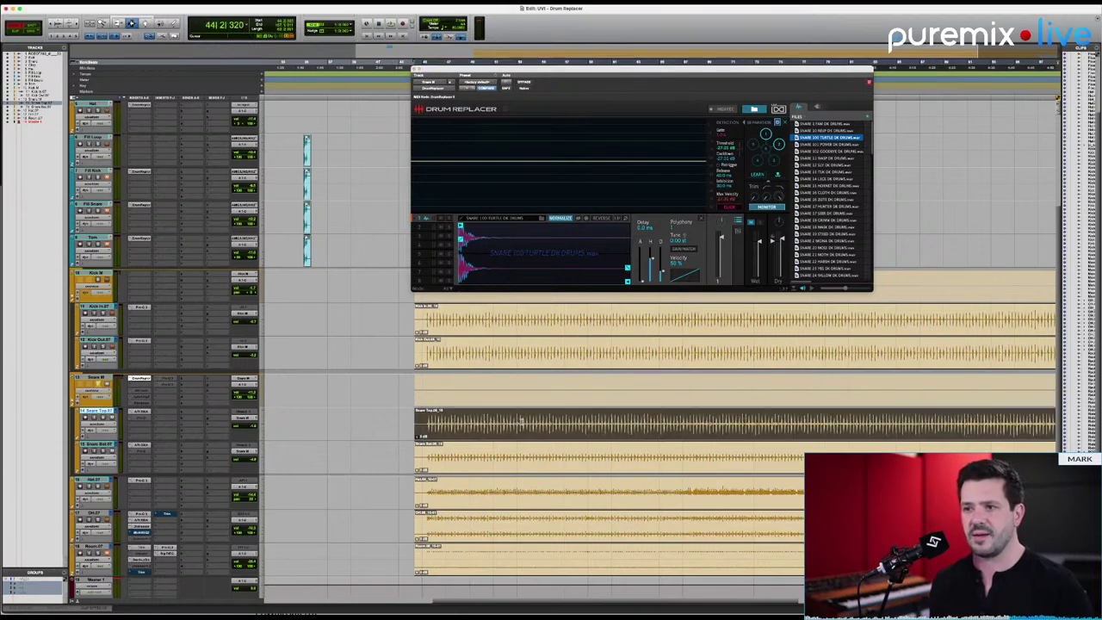
pyautogui.press('e')
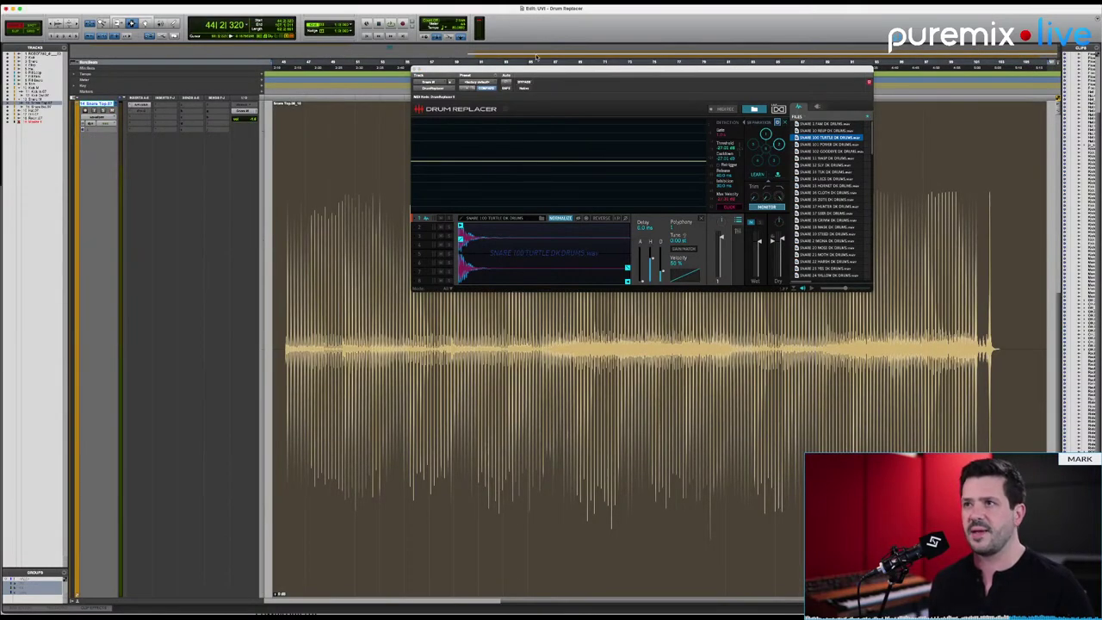
pyautogui.moveTo(548, 71); pyautogui.dragTo(625, 45)
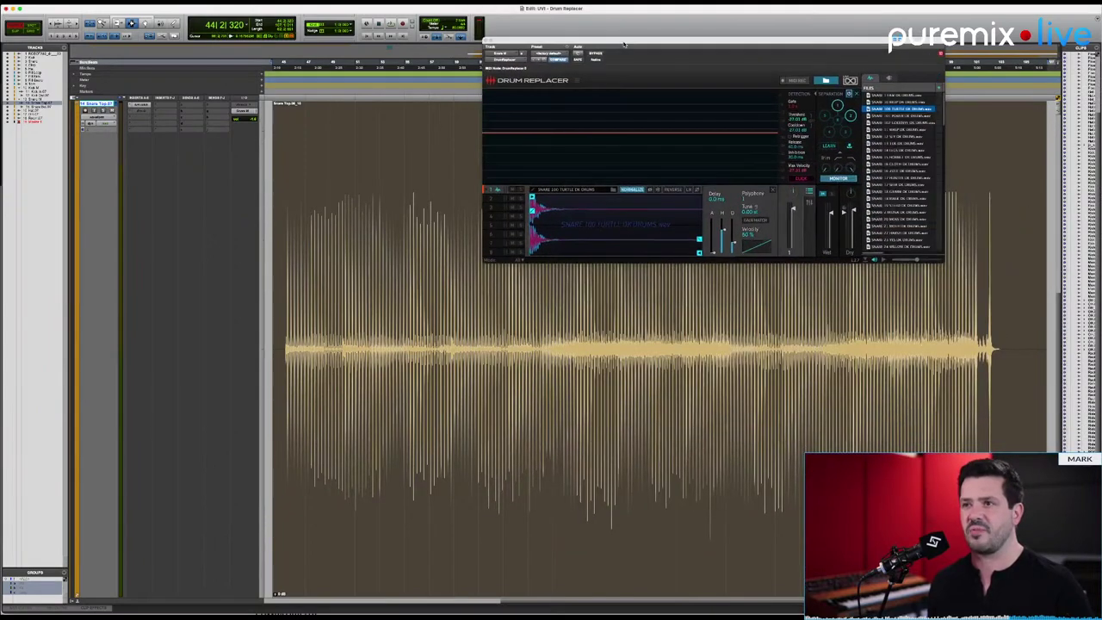
pyautogui.press('e')
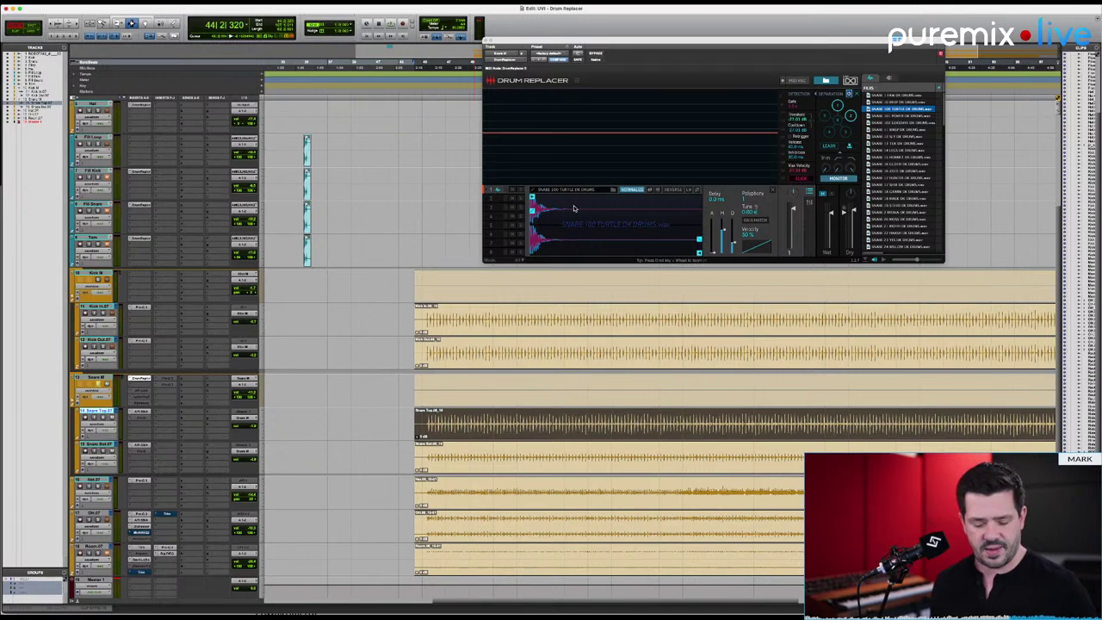
# Raise layer 1's polyphony and tune the SNARE 100 TURTLE DK DRUMS sample up to about 5.60 while playing the drums.
pyautogui.moveTo(848, 214)
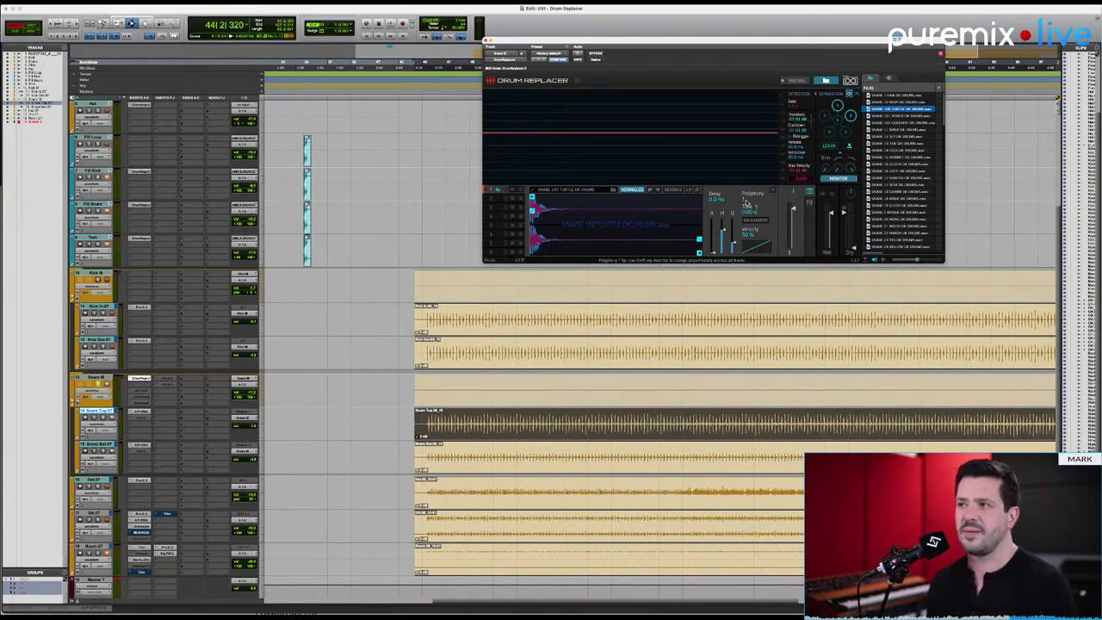
pyautogui.scroll(-2, 745, 202)
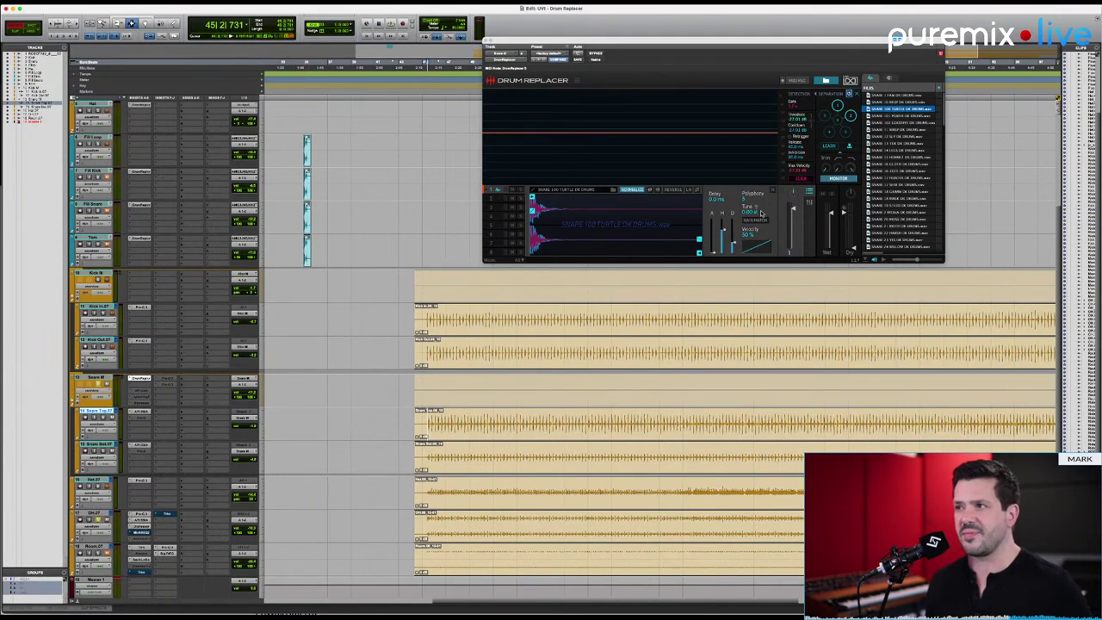
pyautogui.press('space')
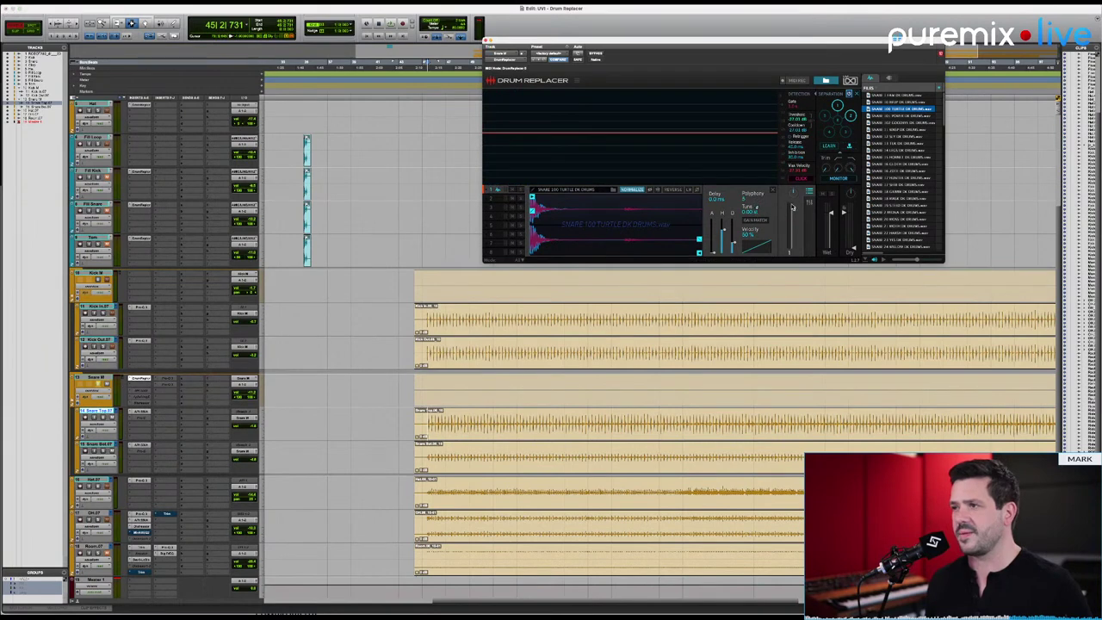
pyautogui.press('space')
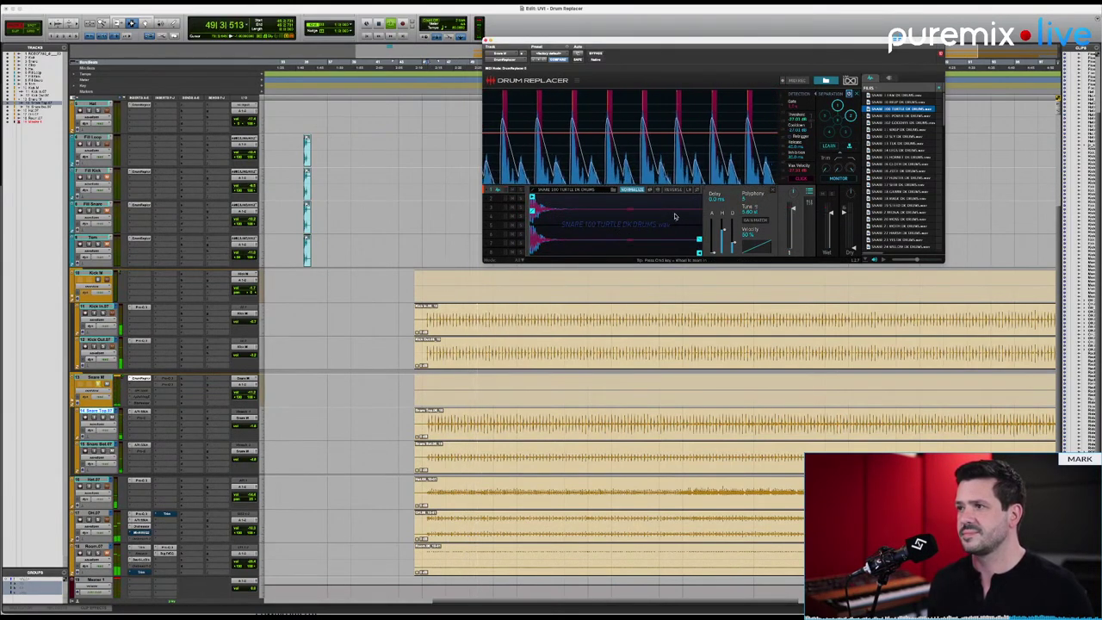
pyautogui.moveTo(733, 218)
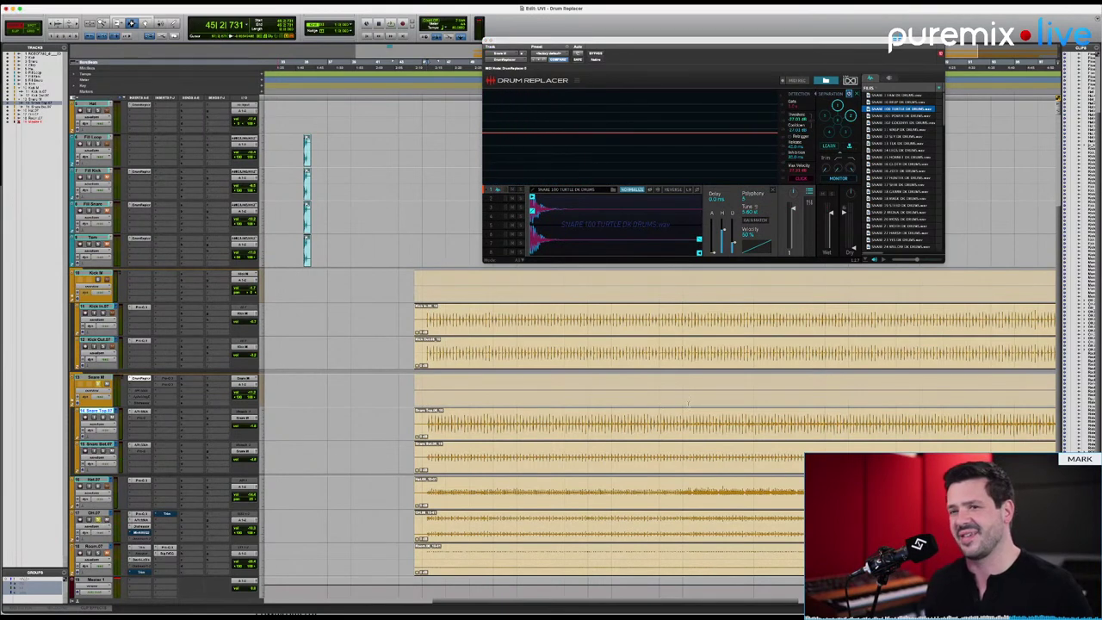
# Play the drums and compare the snare with Drum Replacer bypassed and active on the Snare M track.
pyautogui.press('space')
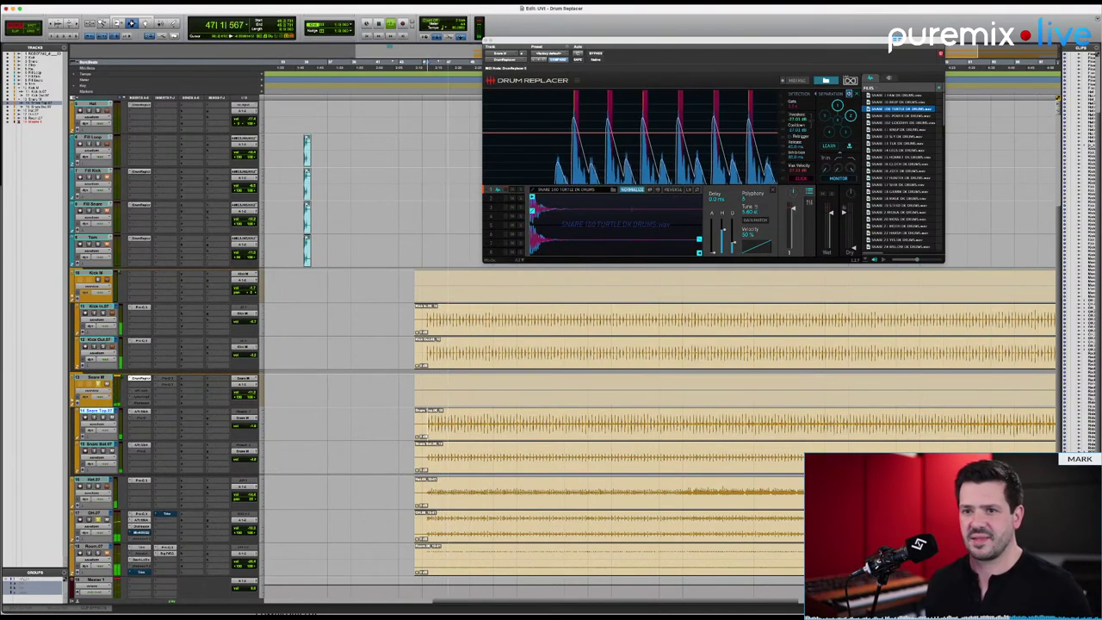
pyautogui.keyDown('super'); pyautogui.click(141, 379); pyautogui.keyUp('super')
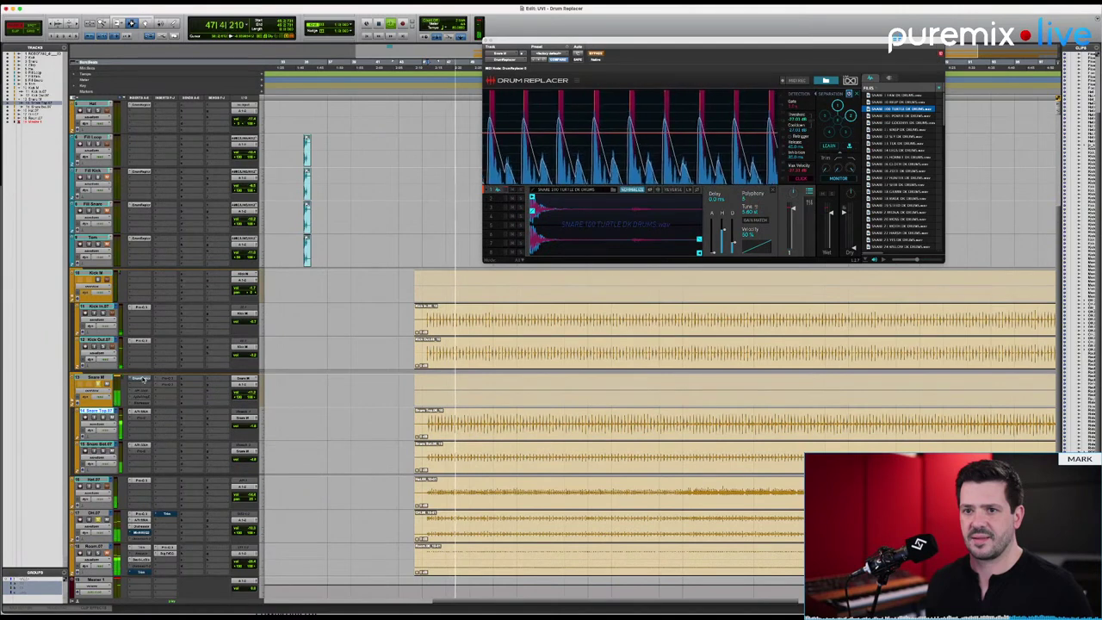
pyautogui.click(141, 380)
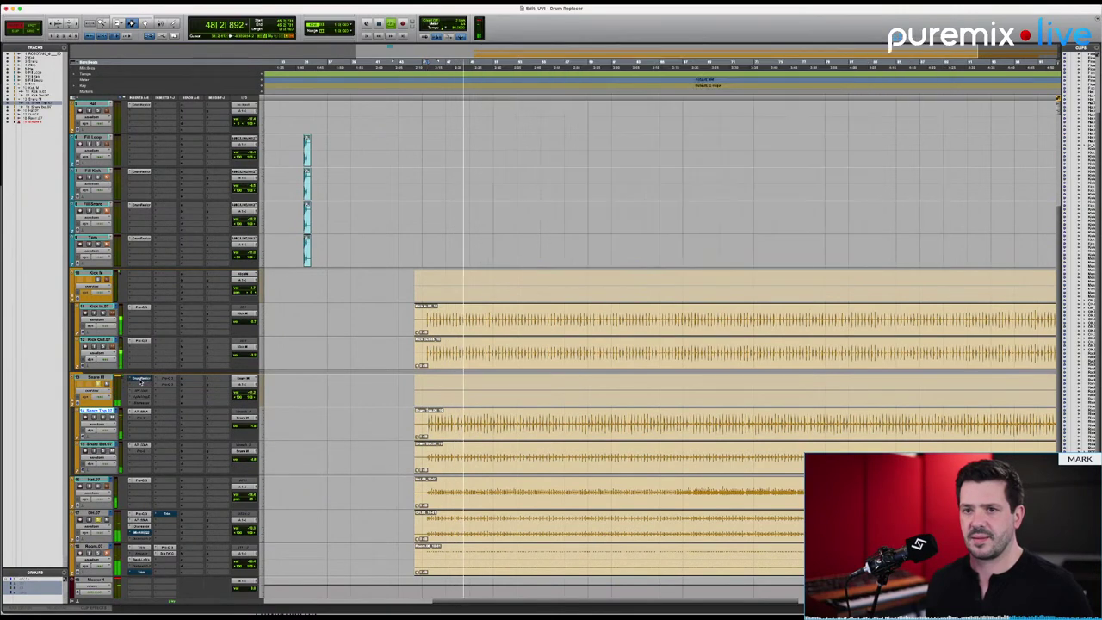
pyautogui.click(141, 380)
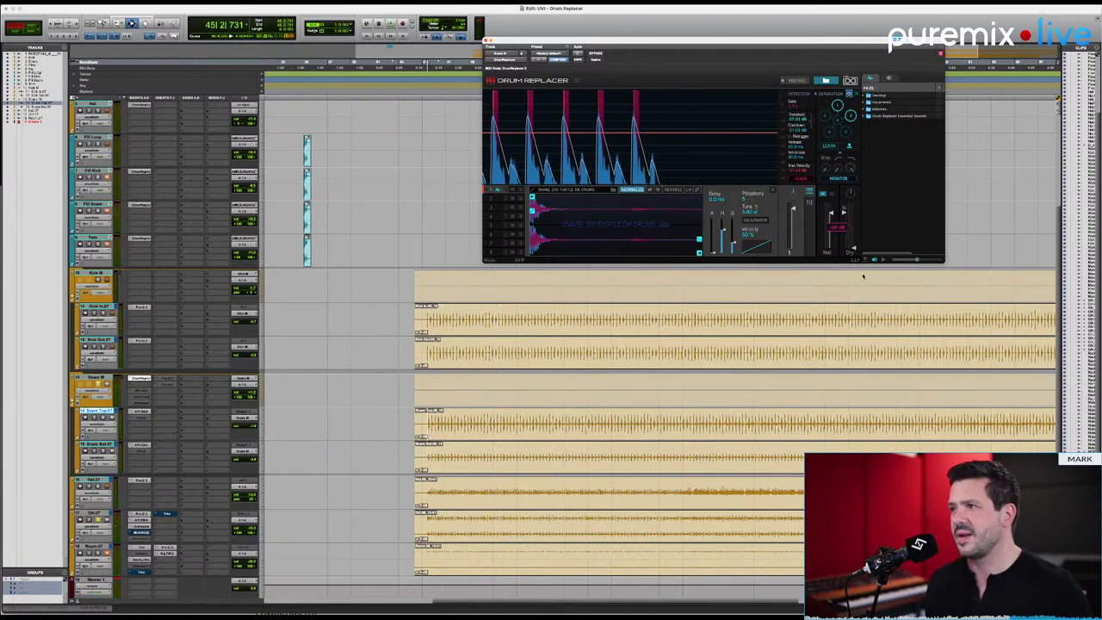
# Enable Gain Match on layer 1 and compare the triggered snare with it off and on during playback.
pyautogui.click(749, 222)
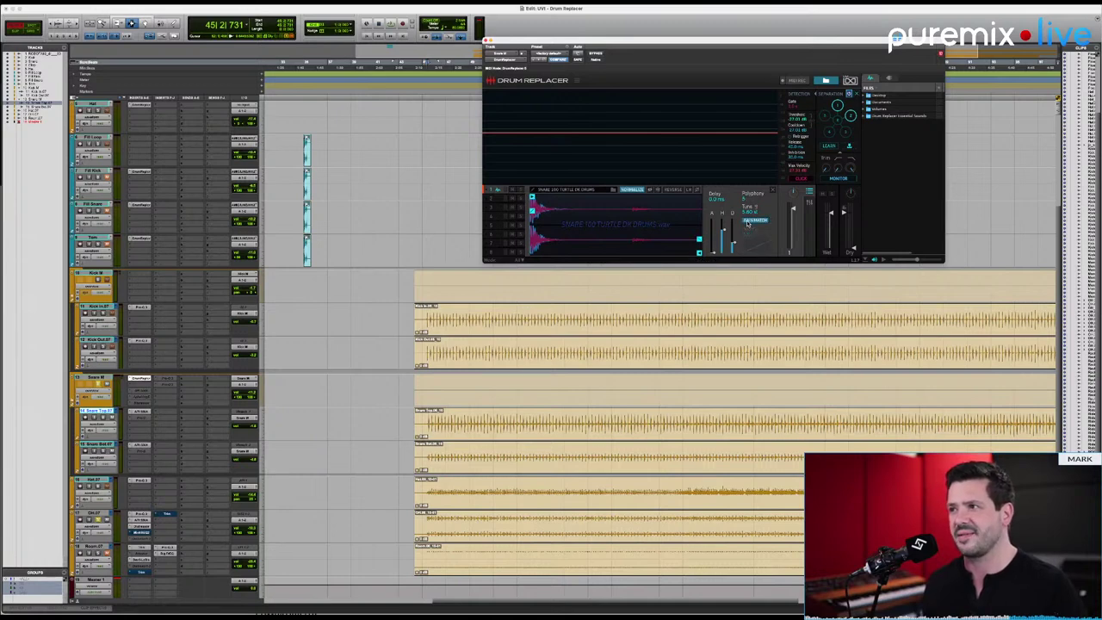
pyautogui.moveTo(733, 223)
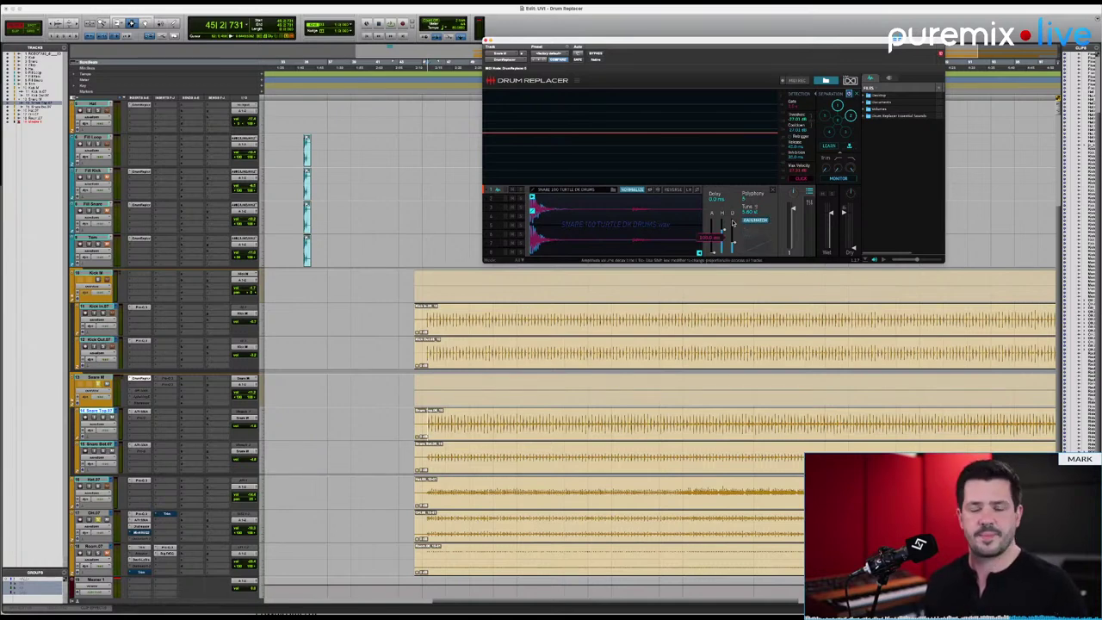
pyautogui.press('space')
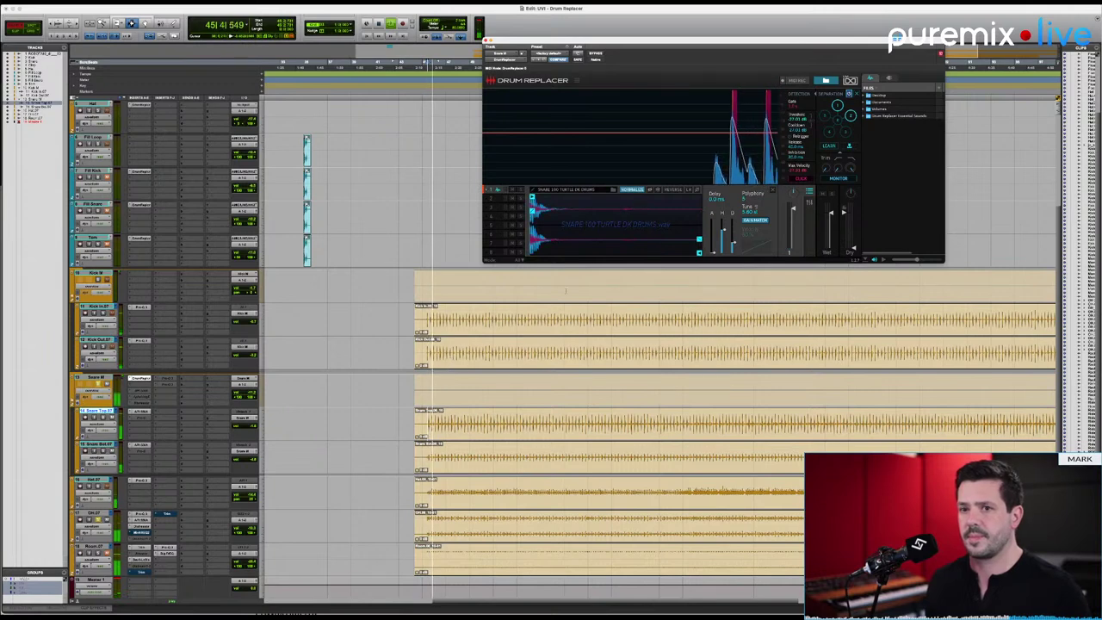
pyautogui.click(756, 220)
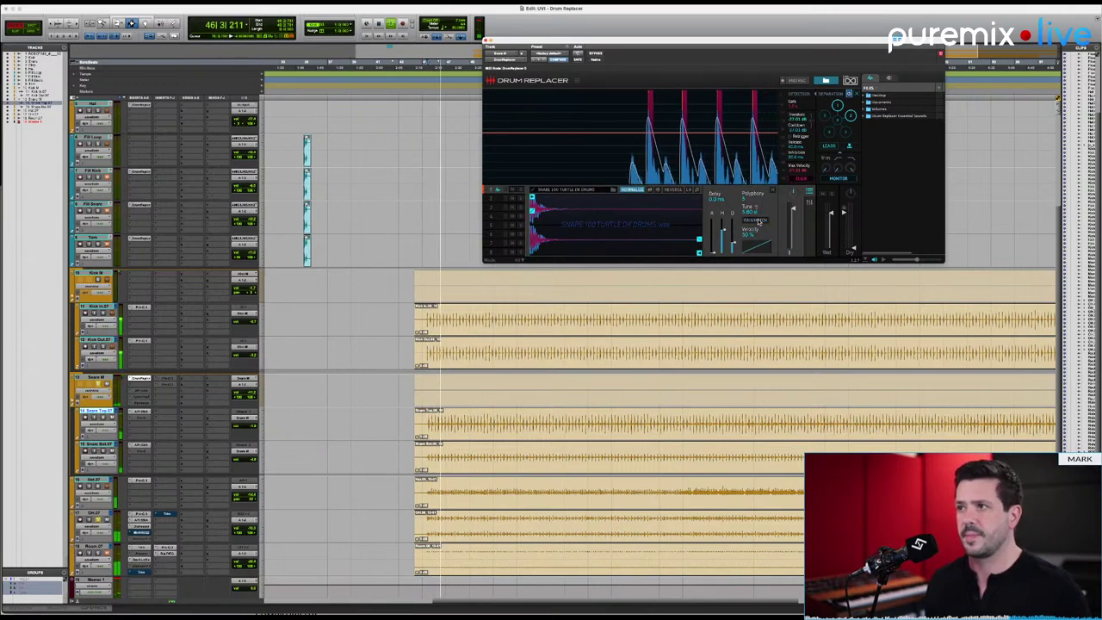
pyautogui.click(757, 220)
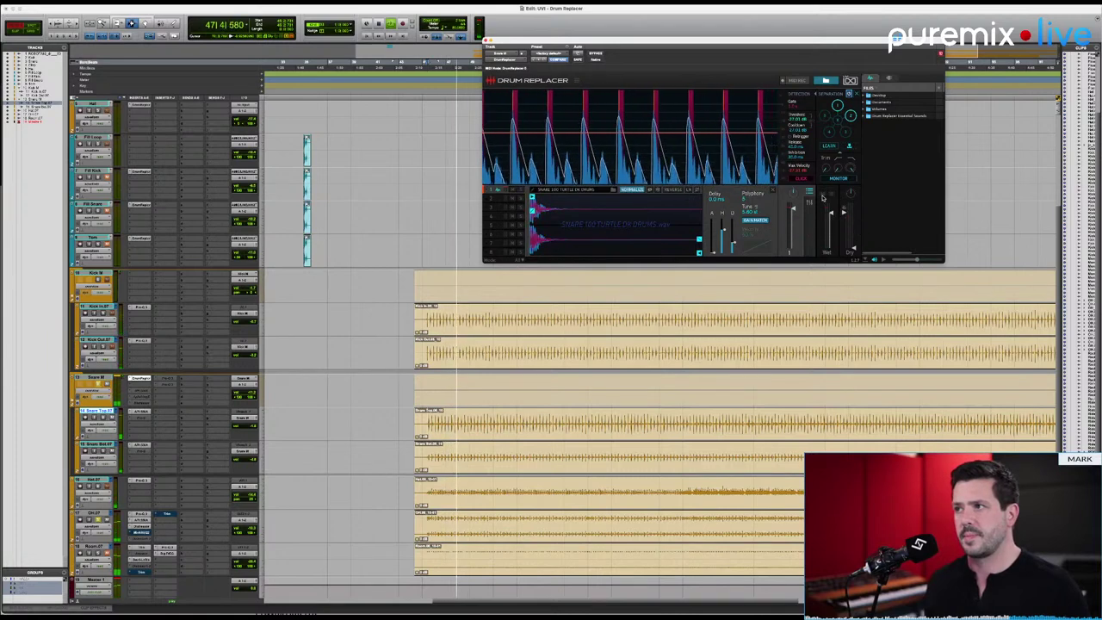
pyautogui.moveTo(854, 210)
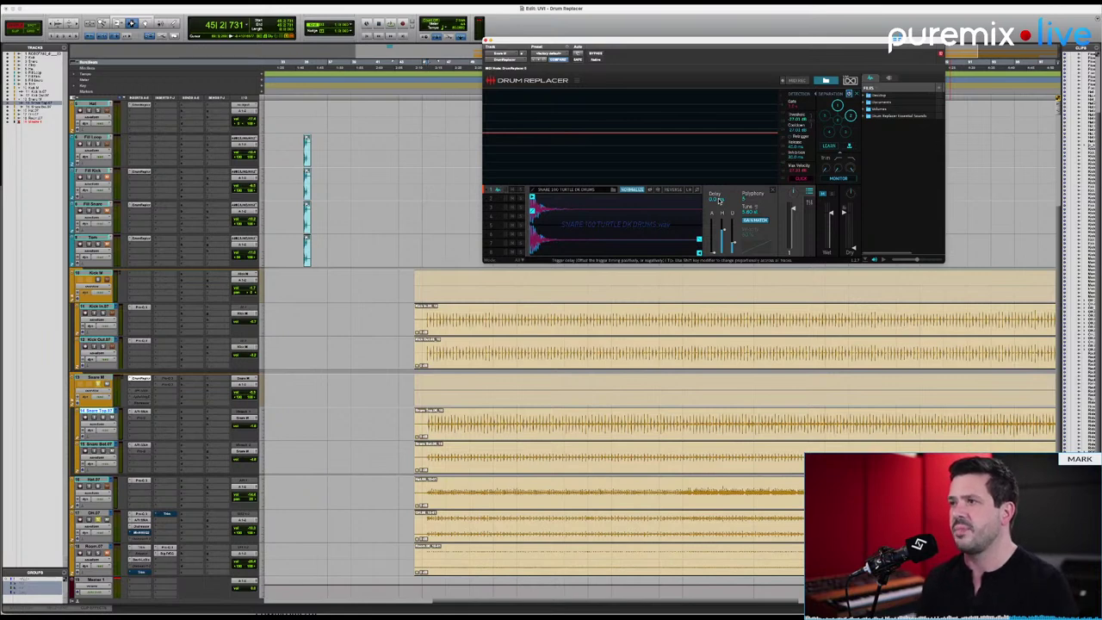
pyautogui.moveTo(720, 223)
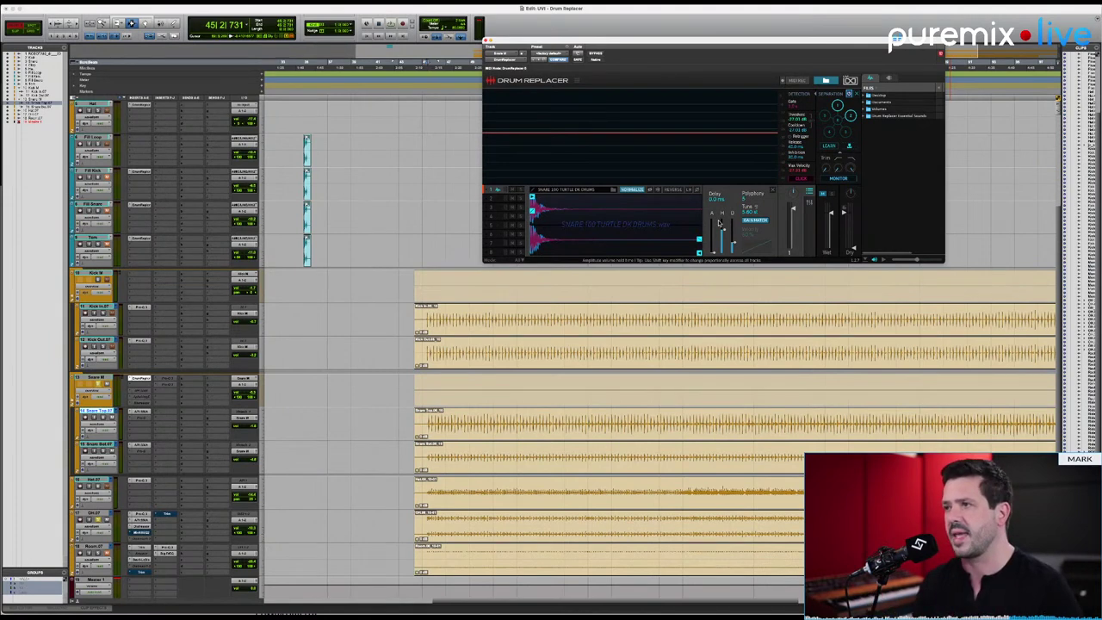
pyautogui.moveTo(719, 222); pyautogui.dragTo(719, 208)
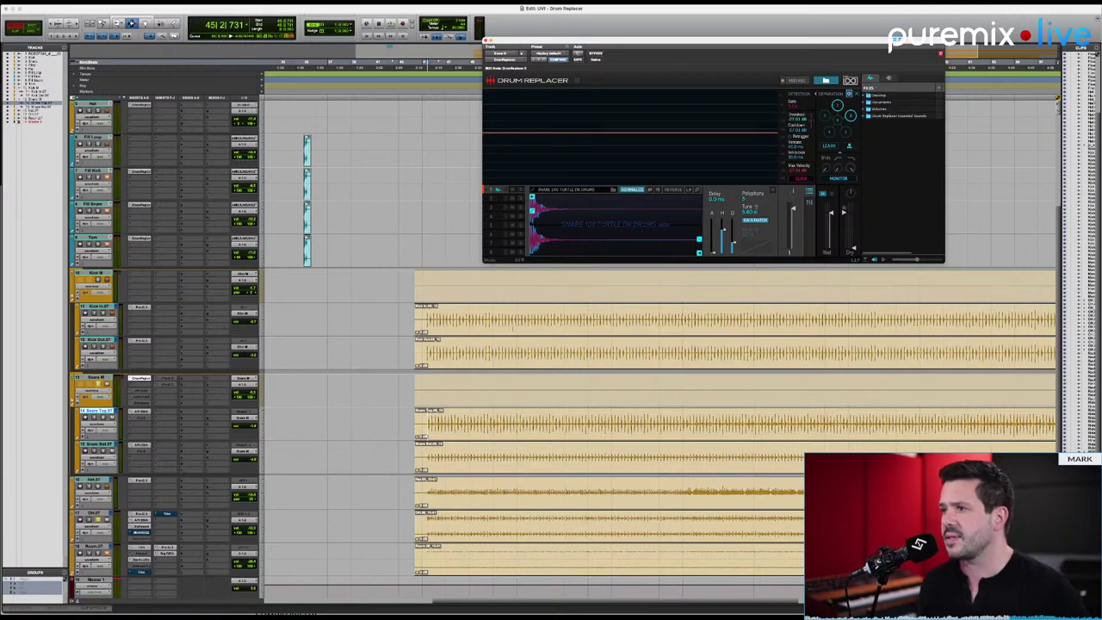
# Play the drums from near the start of the recording, lower the wet level slightly, and select the Snare M track.
pyautogui.click(436, 296)
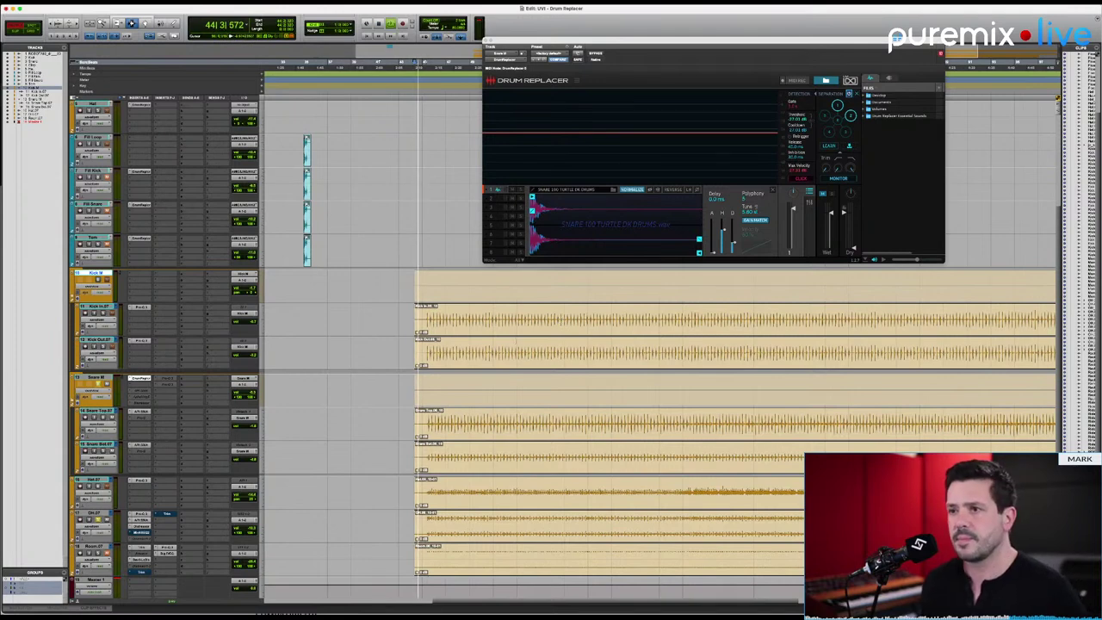
pyautogui.click(95, 306)
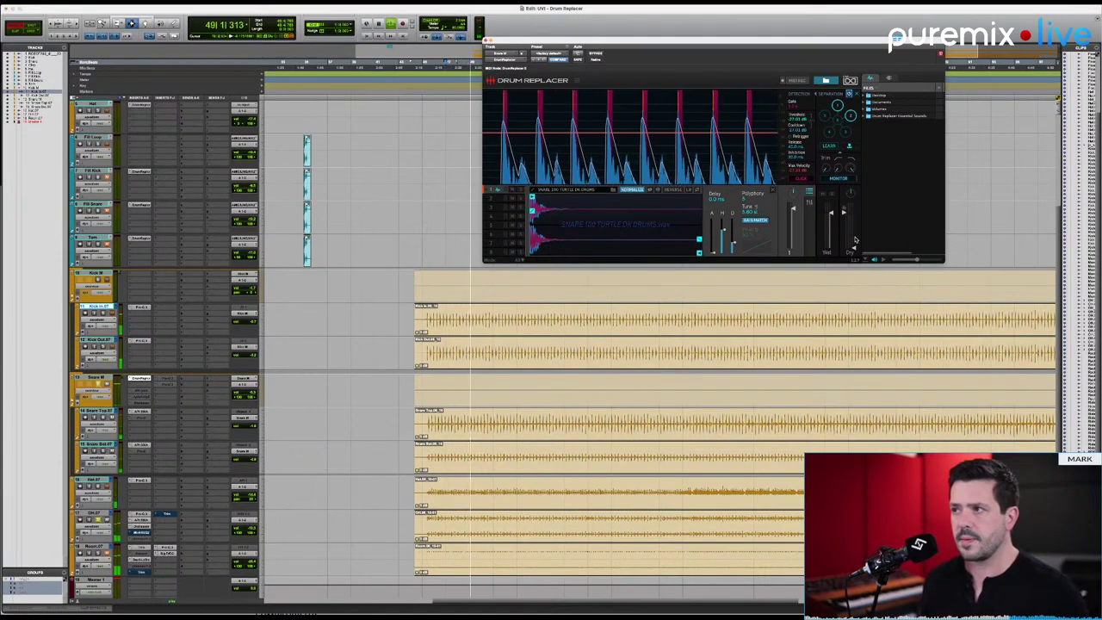
pyautogui.moveTo(832, 214); pyautogui.dragTo(832, 222)
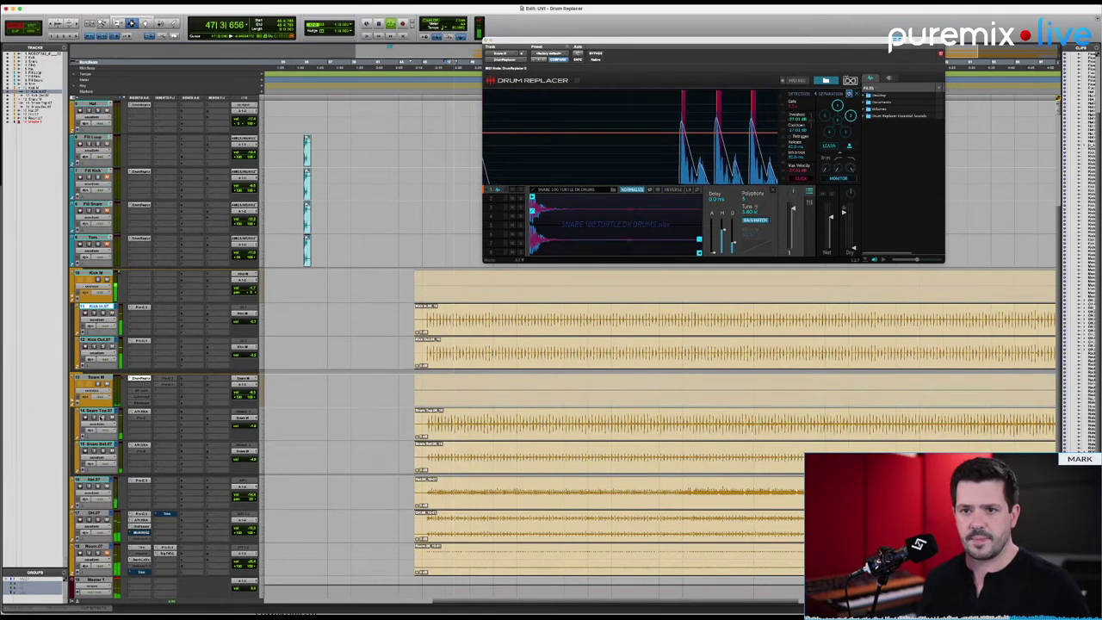
pyautogui.click(97, 378)
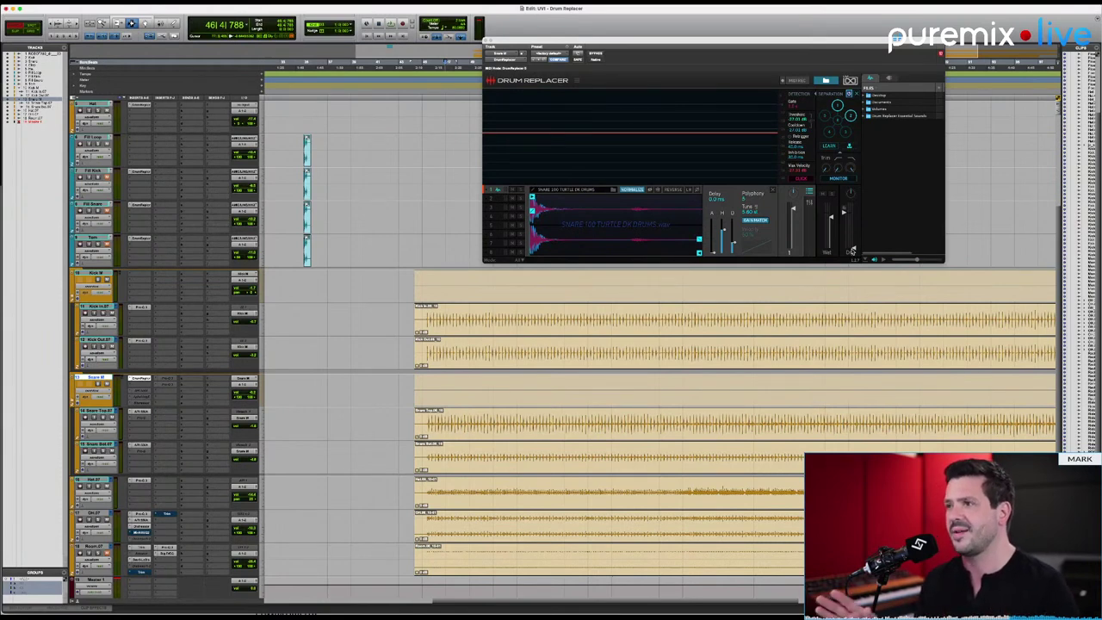
pyautogui.moveTo(854, 254)
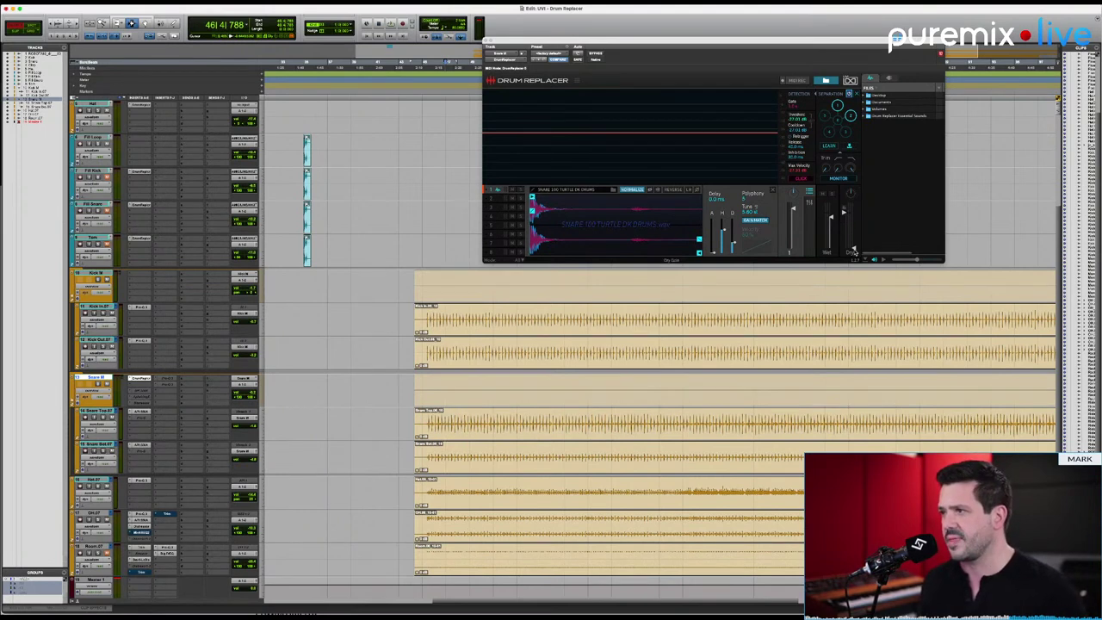
# Play the drums and raise the dry level to blend the original snare with the triggered sample.
pyautogui.press('space')
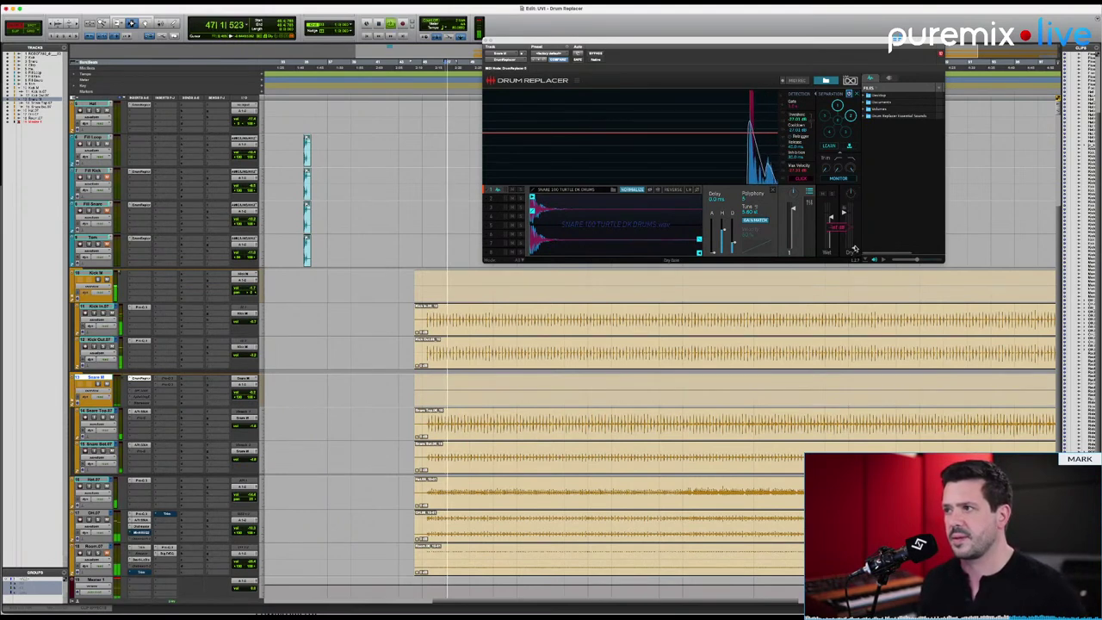
pyautogui.moveTo(853, 250)
pyautogui.mouseDown()
pyautogui.moveTo(858, 217)
pyautogui.moveTo(862, 234)
pyautogui.mouseUp()
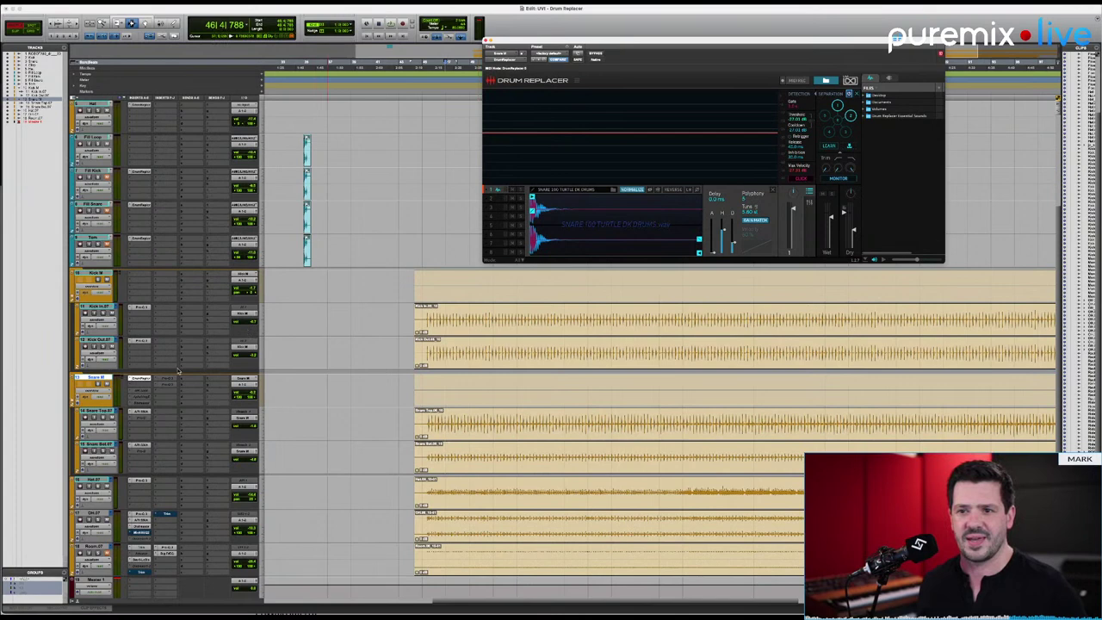
# Make the current Drum Replacer on Snare M inactive and insert a second Drum Replacer instance in the next slot.
pyautogui.keyDown('ctrl'); pyautogui.keyDown('super'); pyautogui.click(142, 378); pyautogui.keyUp('super'); pyautogui.keyUp('ctrl')
pyautogui.click(145, 390)
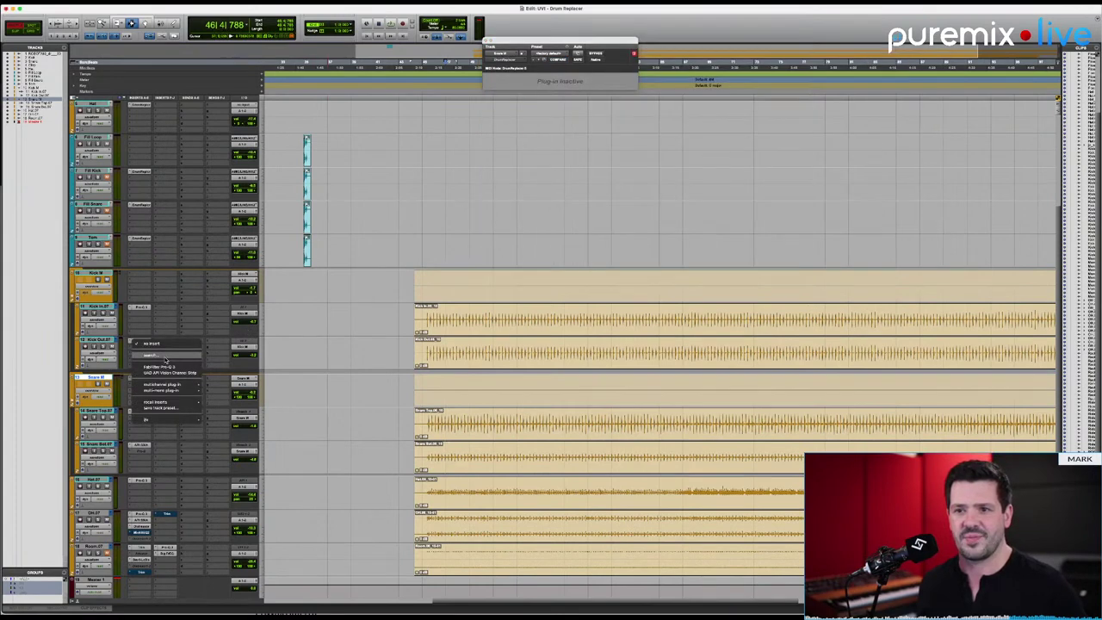
pyautogui.press('Escape')
pyautogui.click(146, 389)
pyautogui.write('drum')
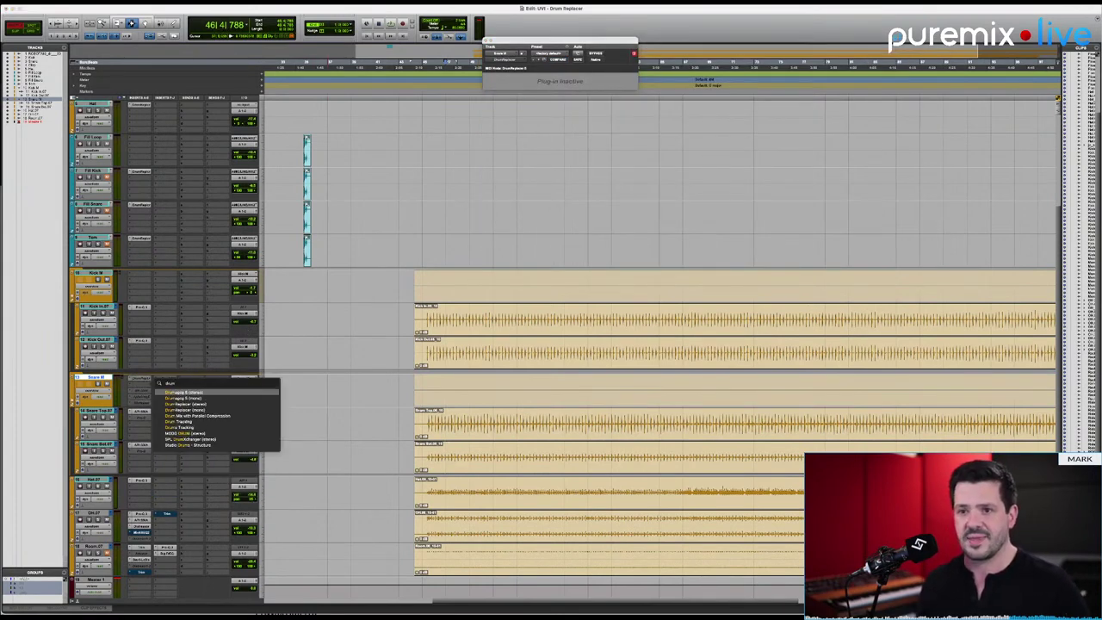
pyautogui.press('Down')
pyautogui.press('Down')
pyautogui.press('Down')
pyautogui.press('Return')
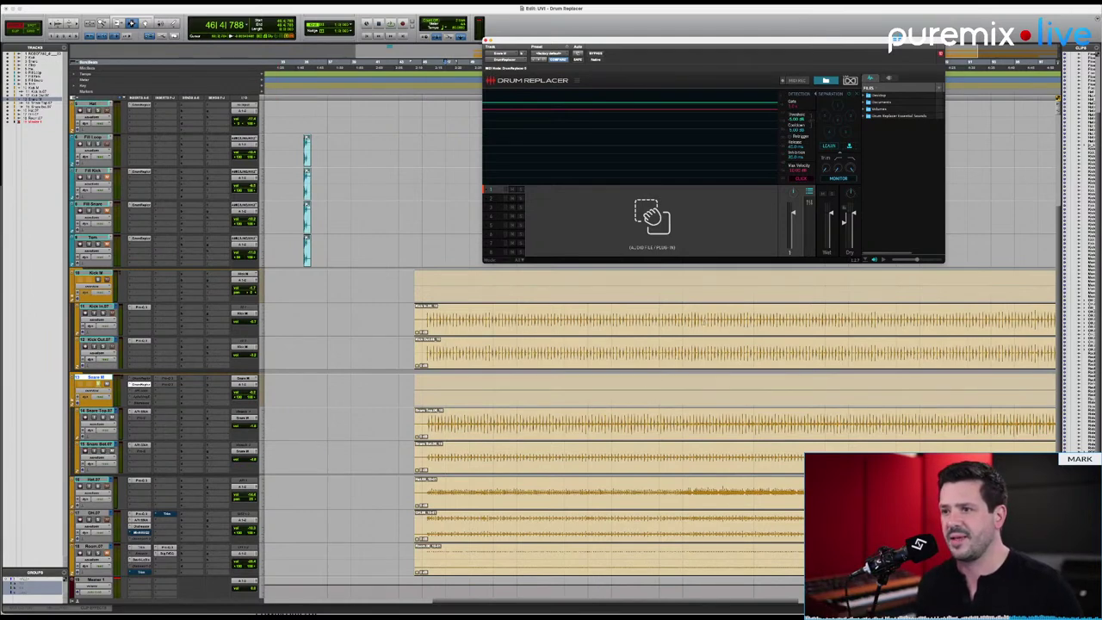
# Run the separation Learn on the new instance during playback and turn on its monitoring.
pyautogui.click(828, 149)
pyautogui.press('space')
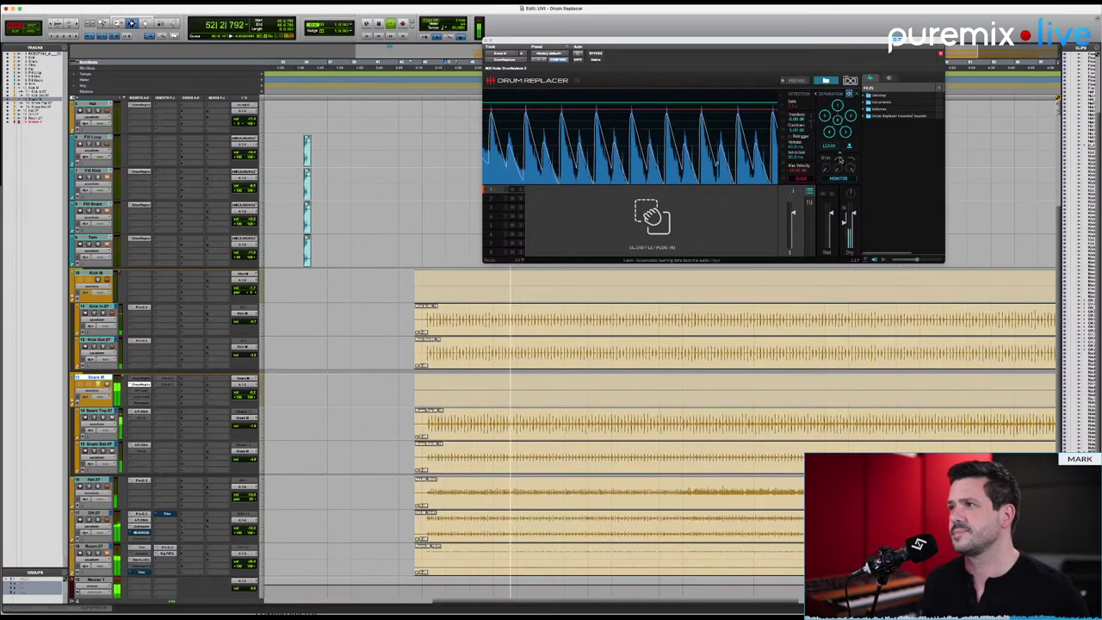
pyautogui.click(846, 179)
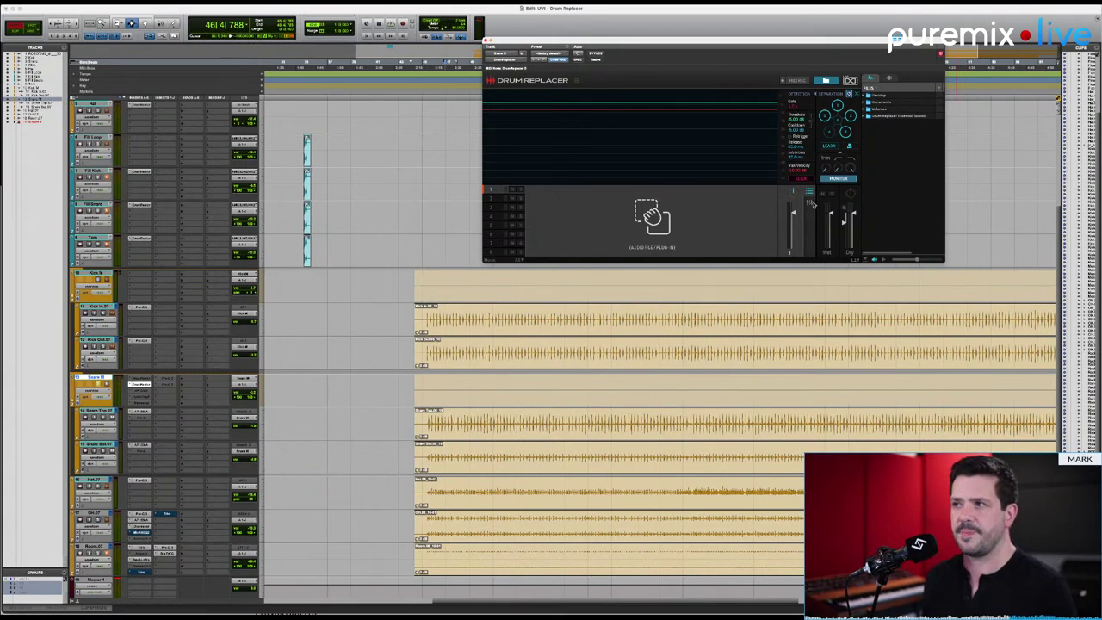
# Make the second Drum Replacer on Snare M inactive and reactivate the first instance.
pyautogui.moveTo(781, 213)
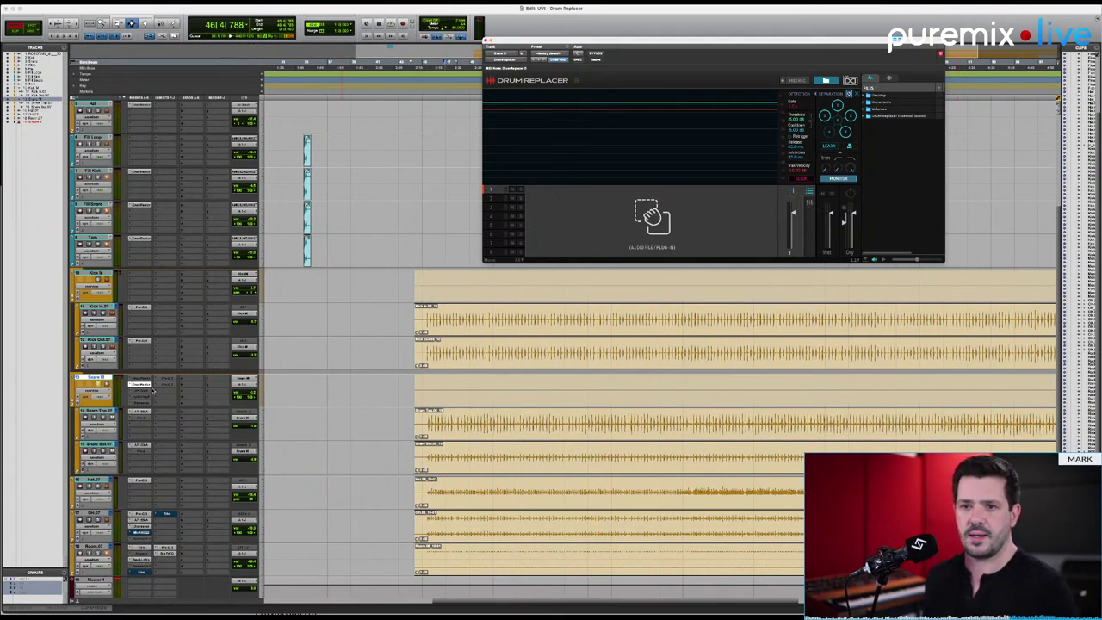
pyautogui.keyDown('ctrl'); pyautogui.keyDown('super'); pyautogui.click(146, 382); pyautogui.keyUp('super'); pyautogui.keyUp('ctrl')
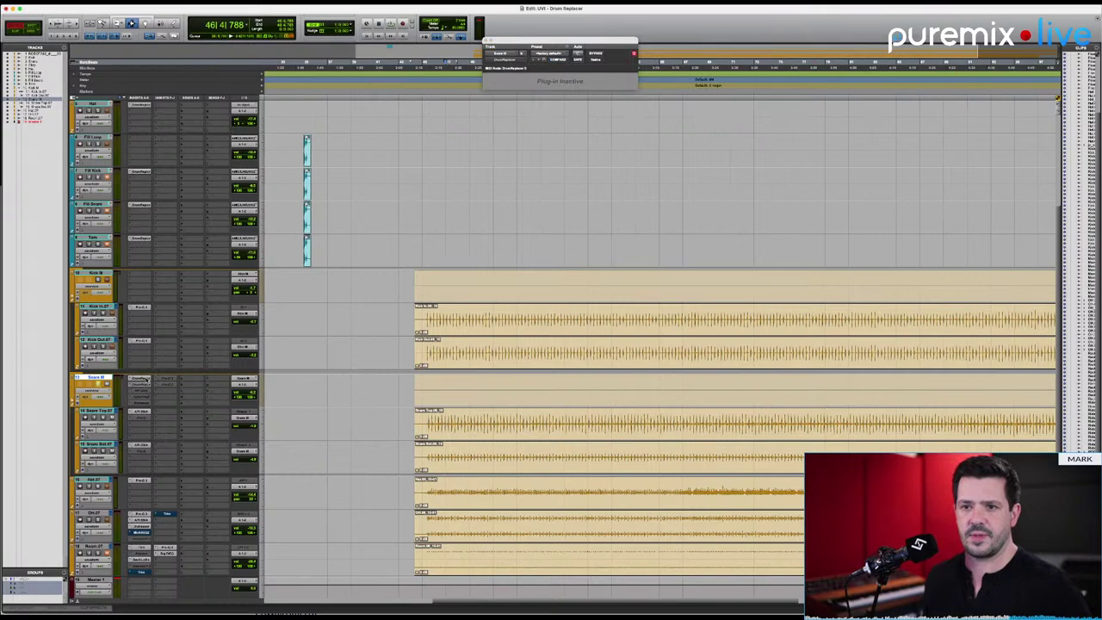
pyautogui.keyDown('ctrl'); pyautogui.keyDown('super'); pyautogui.click(146, 380); pyautogui.keyUp('super'); pyautogui.keyUp('ctrl')
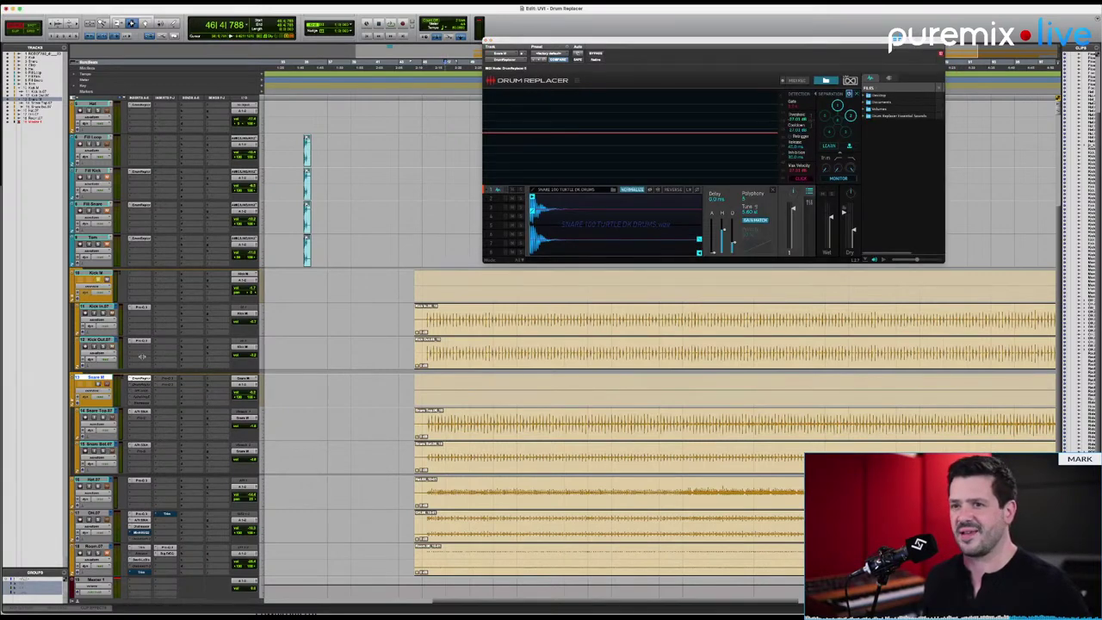
# Select a section of the Kick M track and insert a mono Drum Replacer on it.
pyautogui.moveTo(610, 285); pyautogui.dragTo(678, 294)
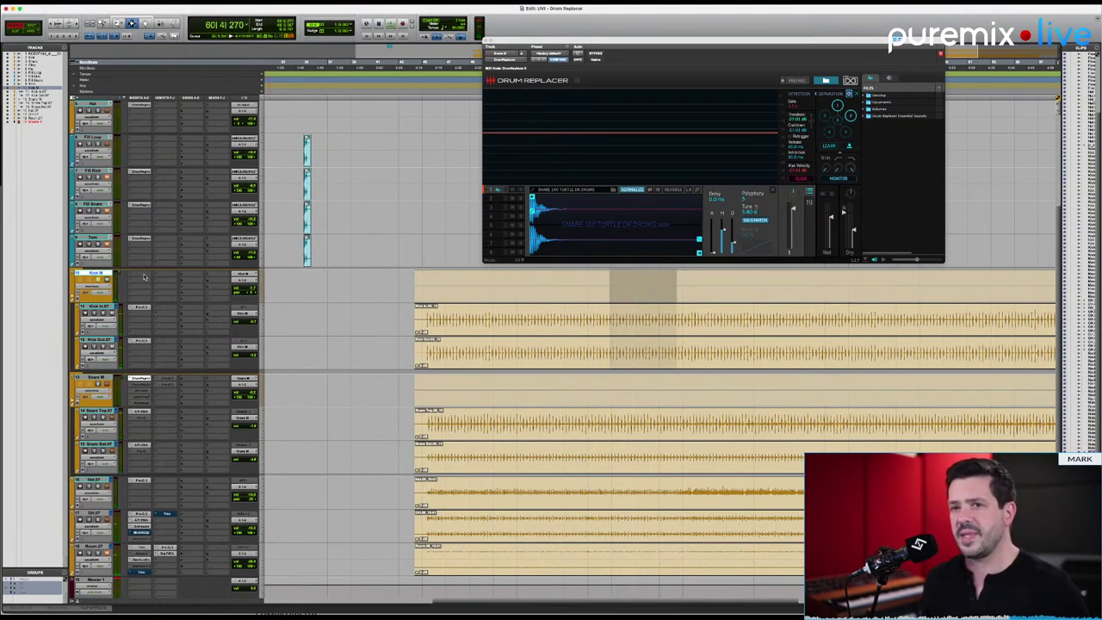
pyautogui.click(144, 276)
pyautogui.click(174, 248)
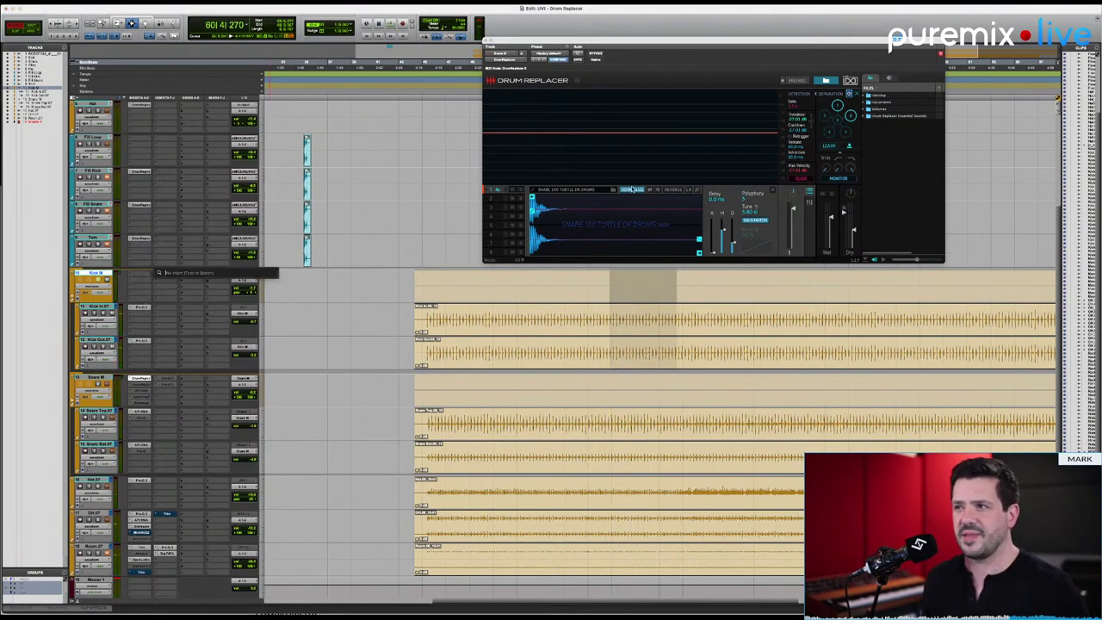
pyautogui.write('drum re')
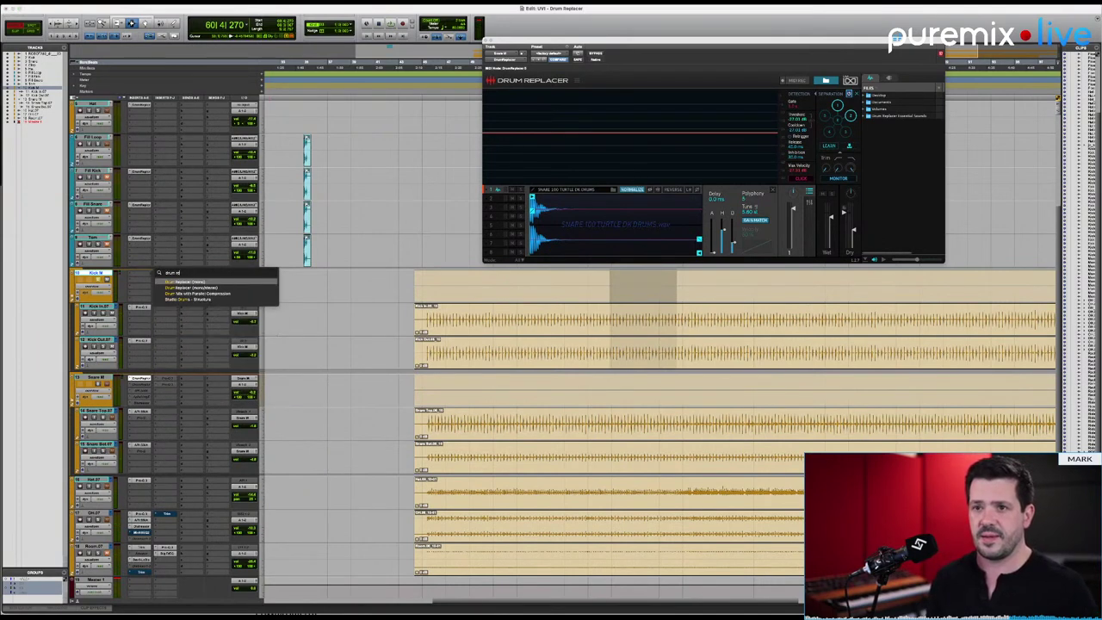
pyautogui.press('Return')
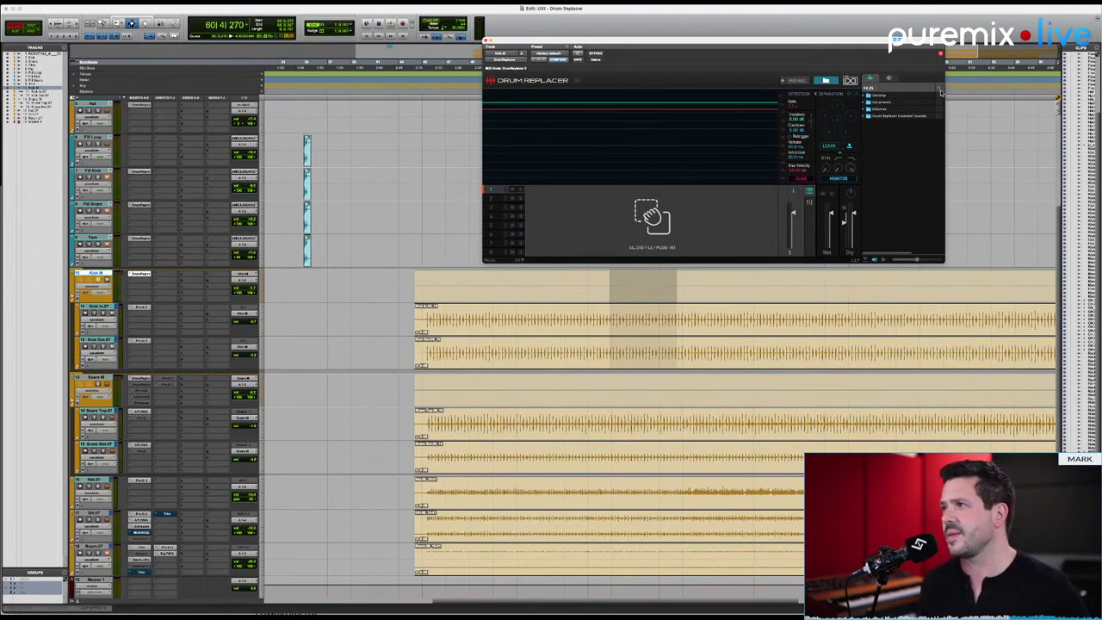
# Load Komplete Kontrol from the Native Instruments plugins into layer 1 and open its interface.
pyautogui.click(890, 80)
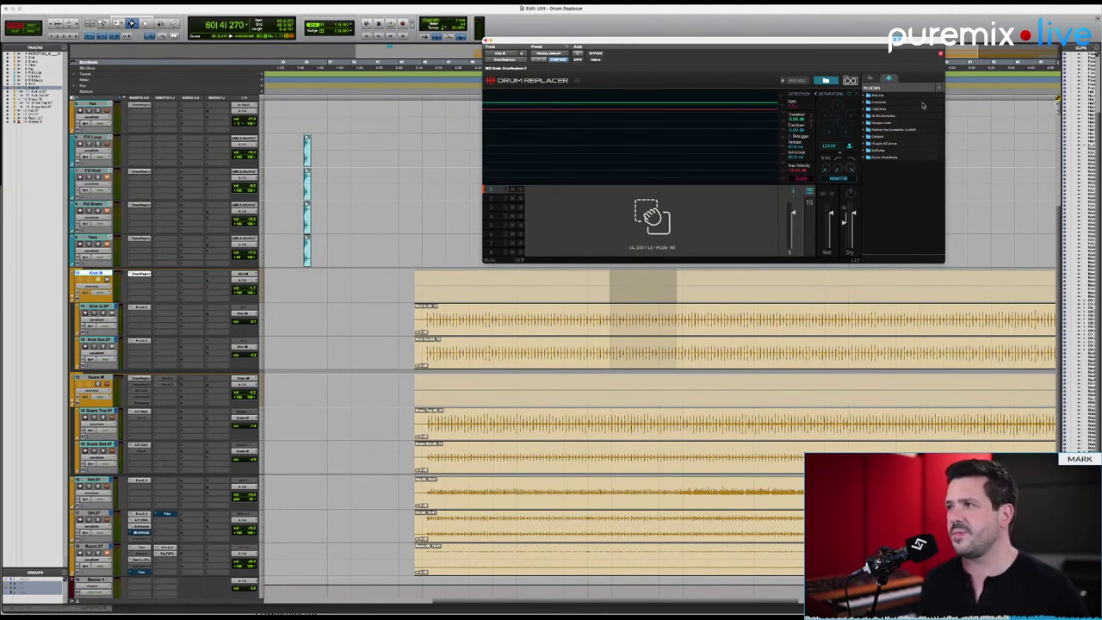
pyautogui.click(891, 101)
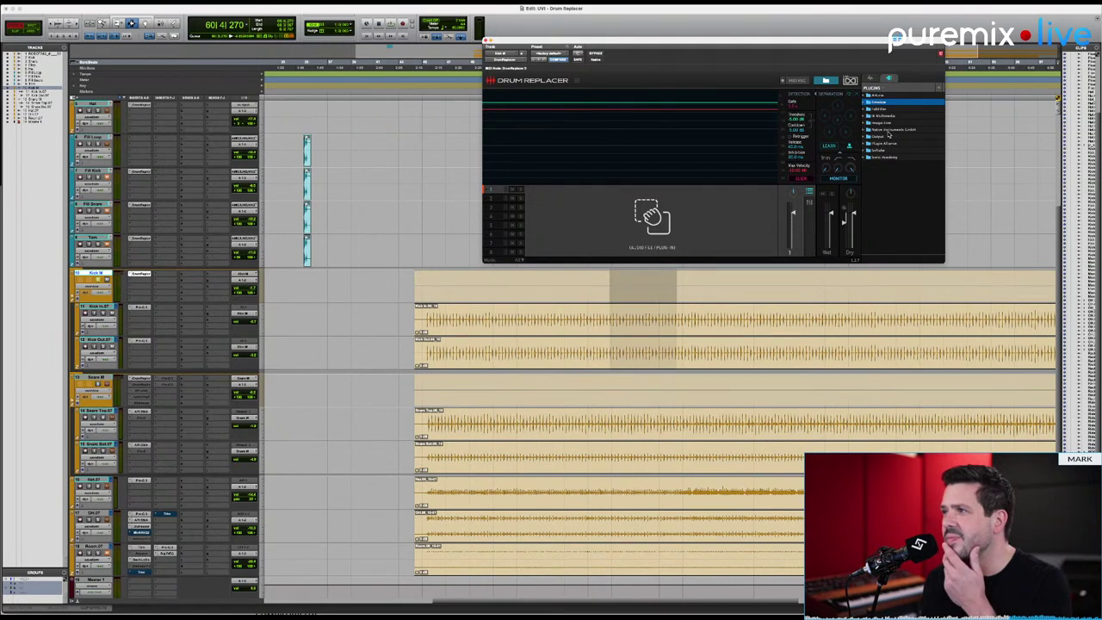
pyautogui.click(890, 130)
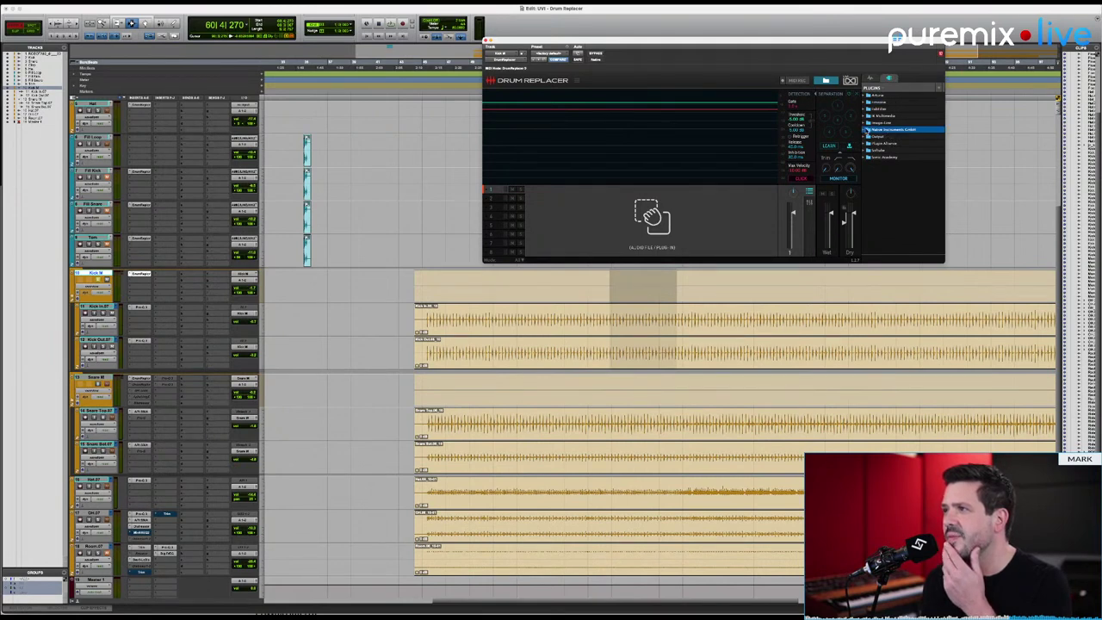
pyautogui.click(941, 90)
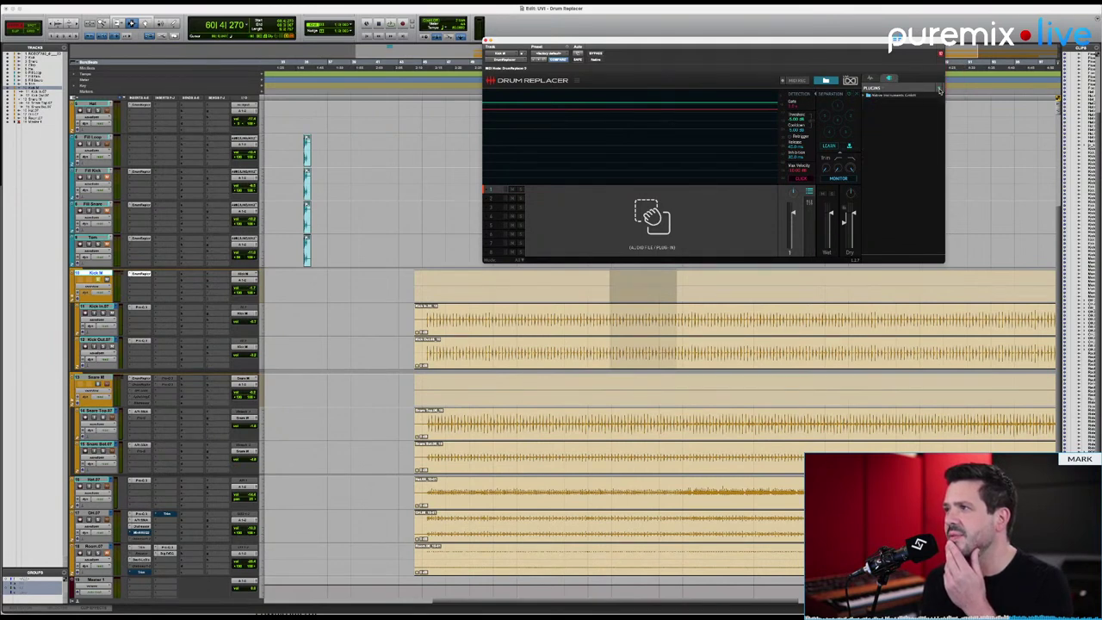
pyautogui.click(898, 95)
pyautogui.click(866, 96)
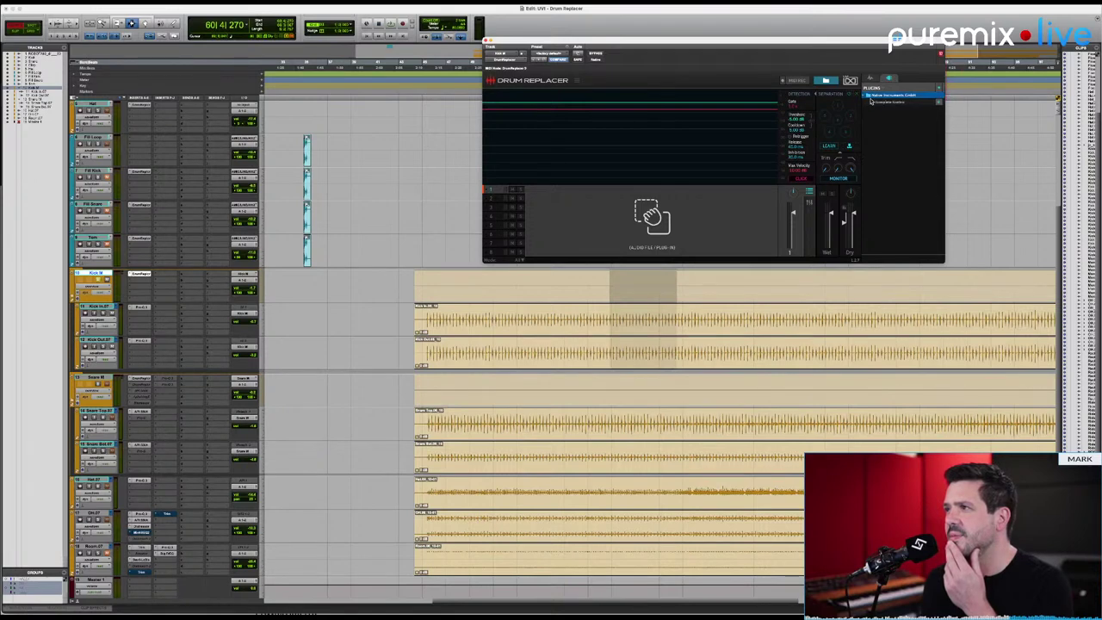
pyautogui.moveTo(891, 102); pyautogui.dragTo(637, 223)
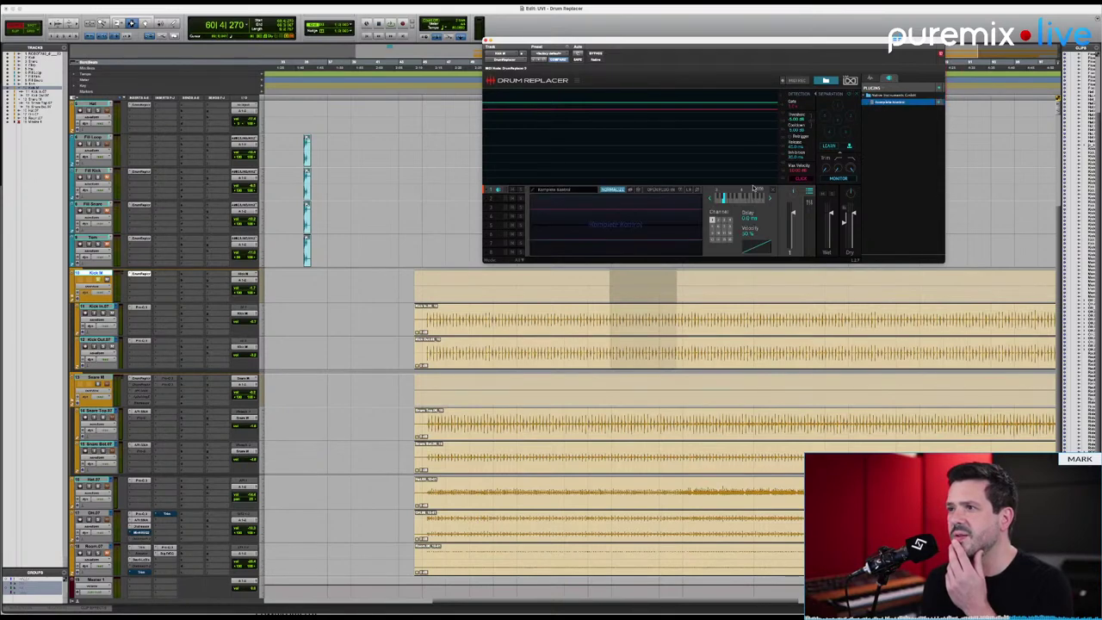
pyautogui.click(661, 190)
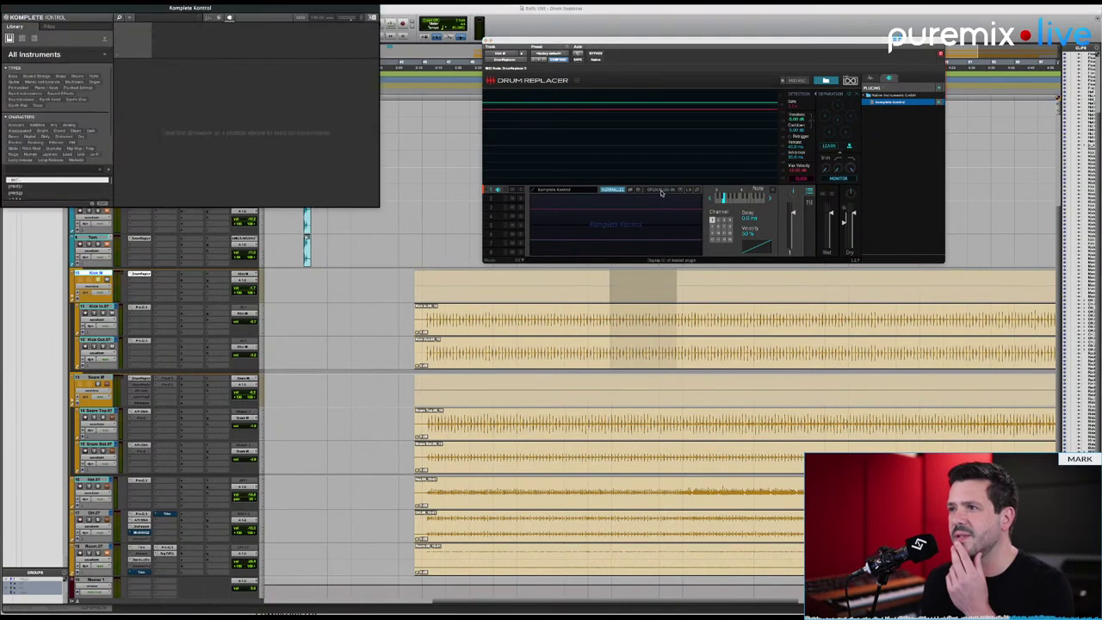
# Filter the Komplete Kontrol library to DrumLab kick drums and reposition its window over the tracks.
pyautogui.click(50, 59)
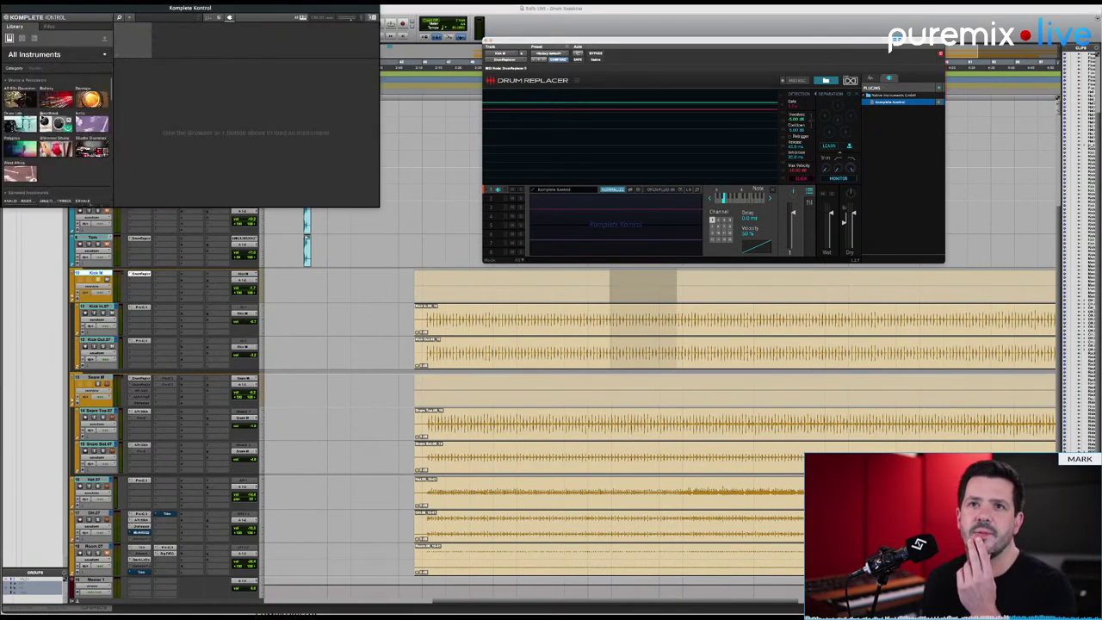
pyautogui.click(43, 118)
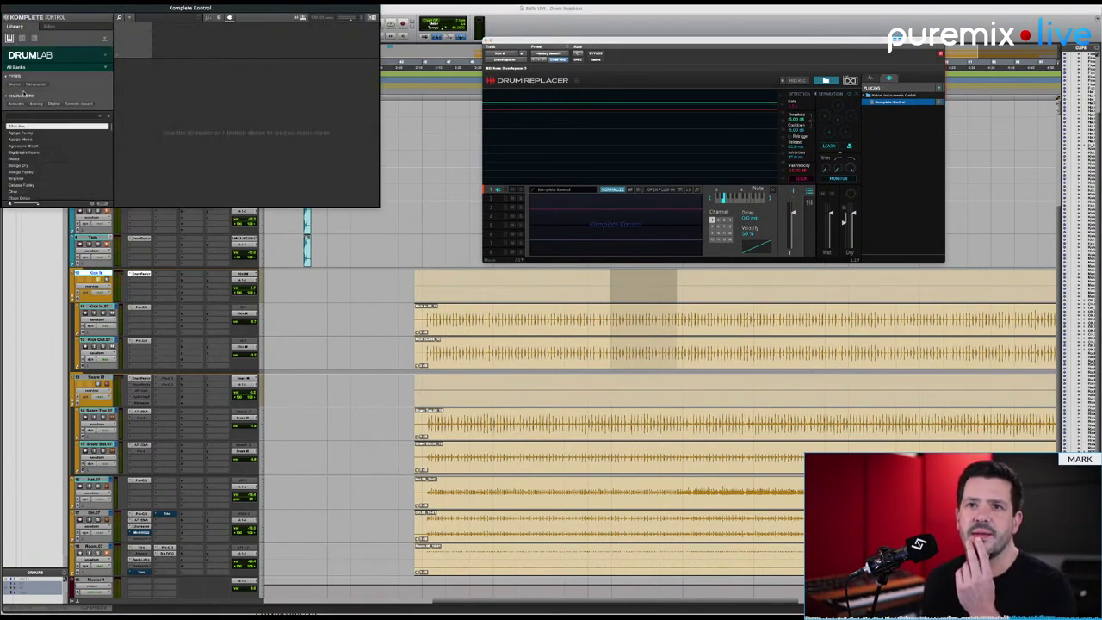
pyautogui.click(15, 85)
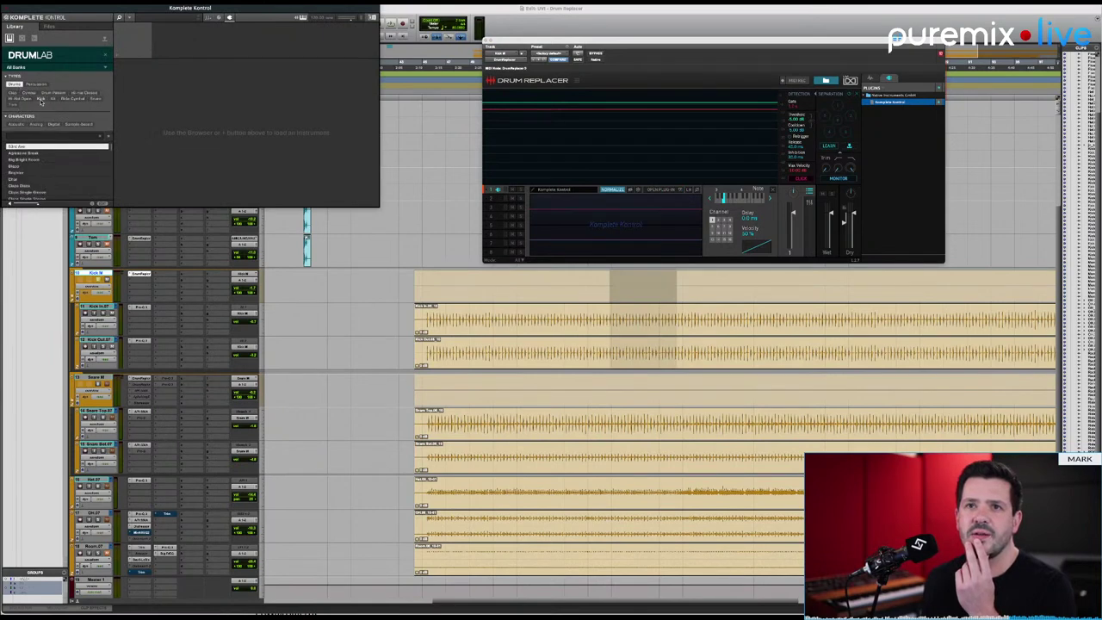
pyautogui.click(41, 99)
pyautogui.moveTo(112, 16); pyautogui.dragTo(403, 139)
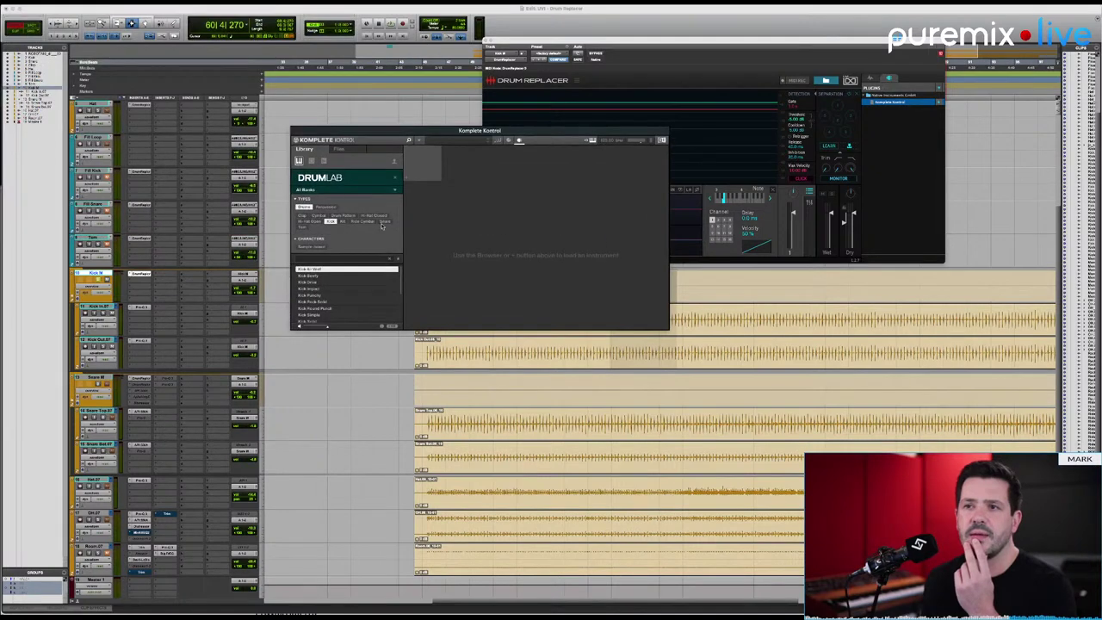
# Load the Kick Sub preset from the DrumLab kick list.
pyautogui.scroll(-3, 343, 292)
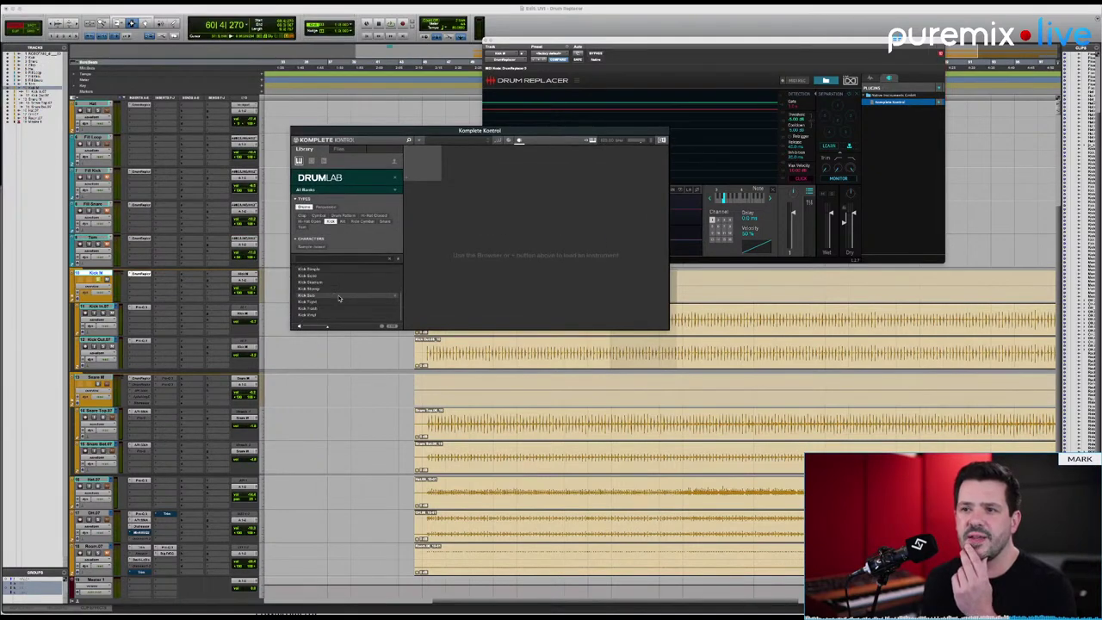
pyautogui.click(331, 282)
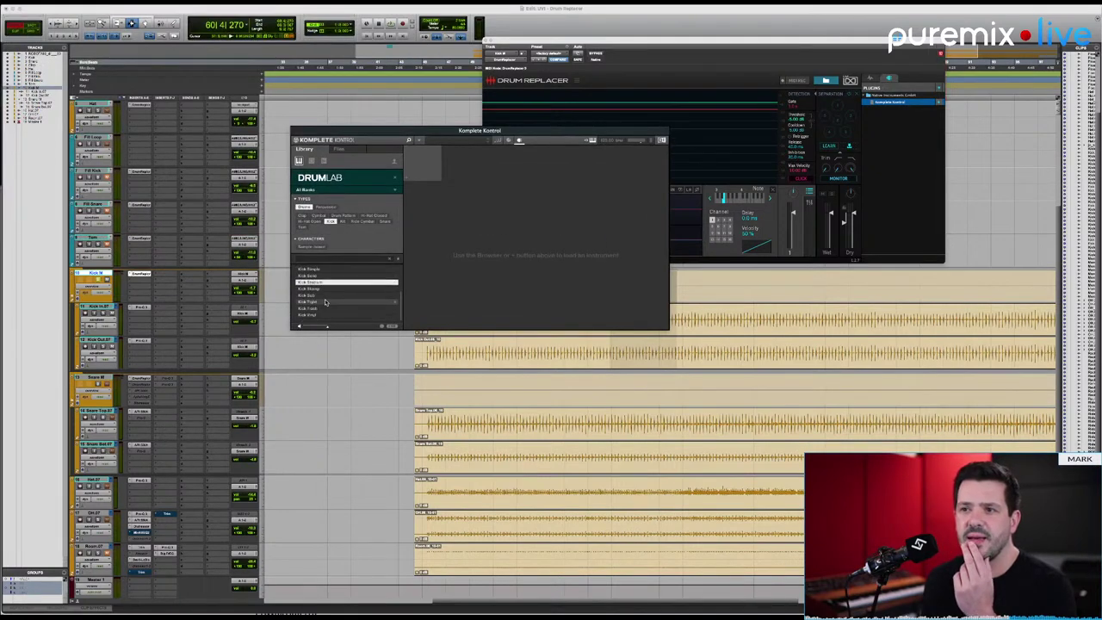
pyautogui.click(327, 296)
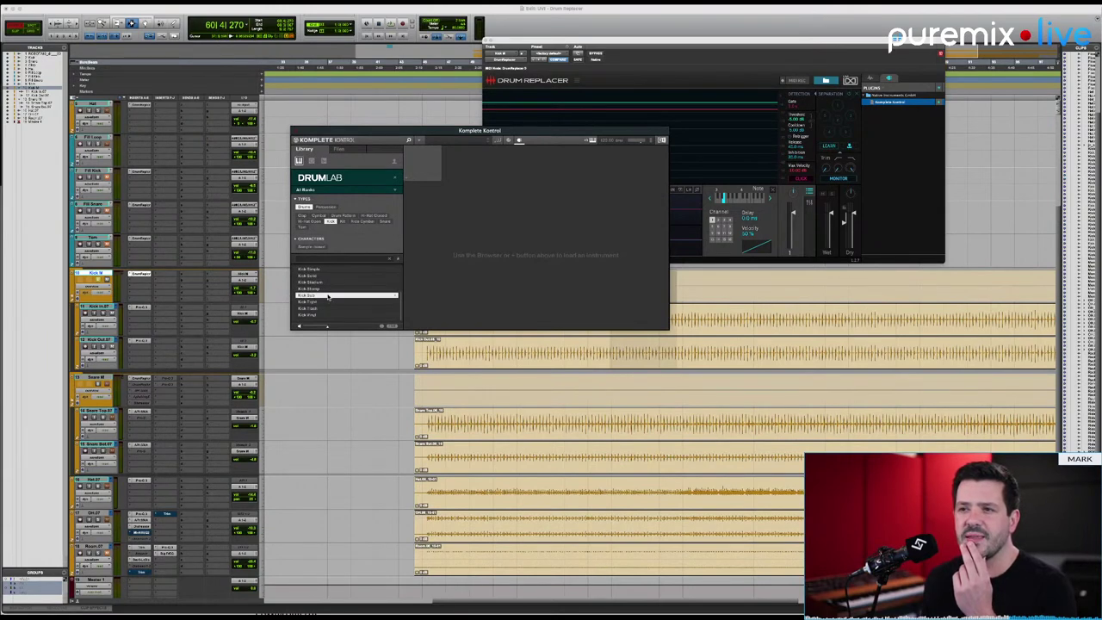
pyautogui.doubleClick(327, 297)
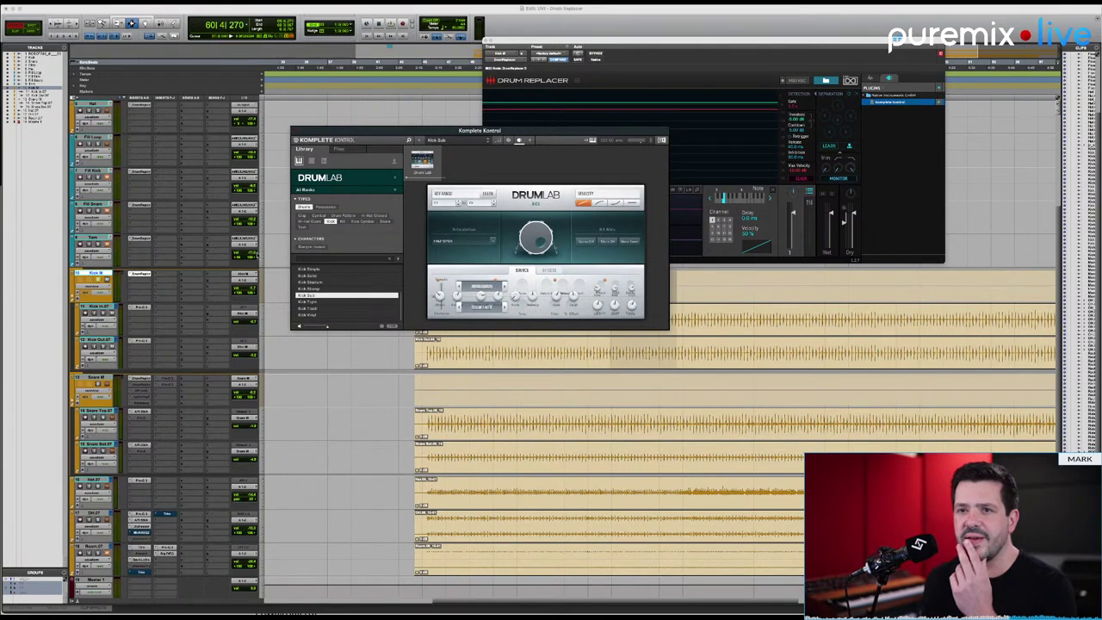
# Play the kick, turn the dry level fully down, drop the detection threshold below the kick peaks, and lower the wet level slightly.
pyautogui.click(714, 156)
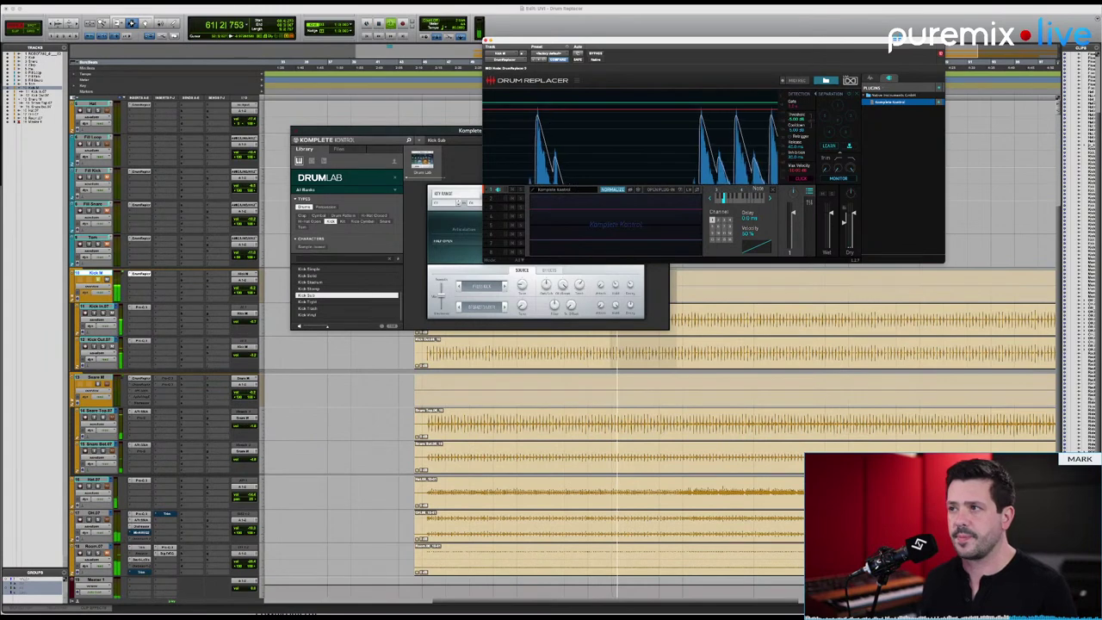
pyautogui.moveTo(854, 215)
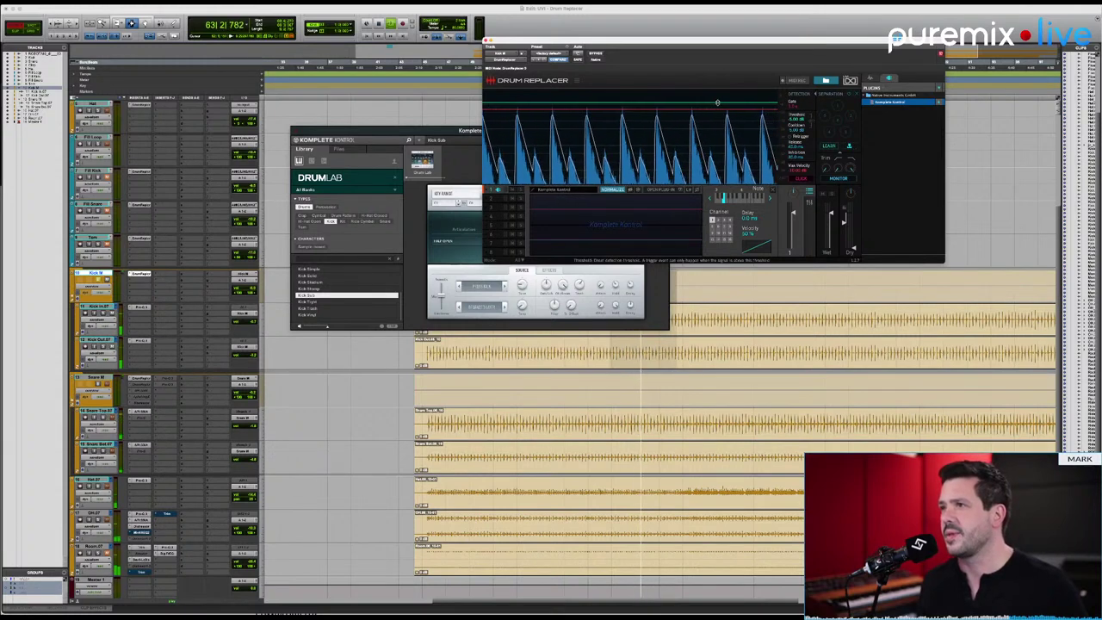
pyautogui.moveTo(717, 102); pyautogui.dragTo(721, 128)
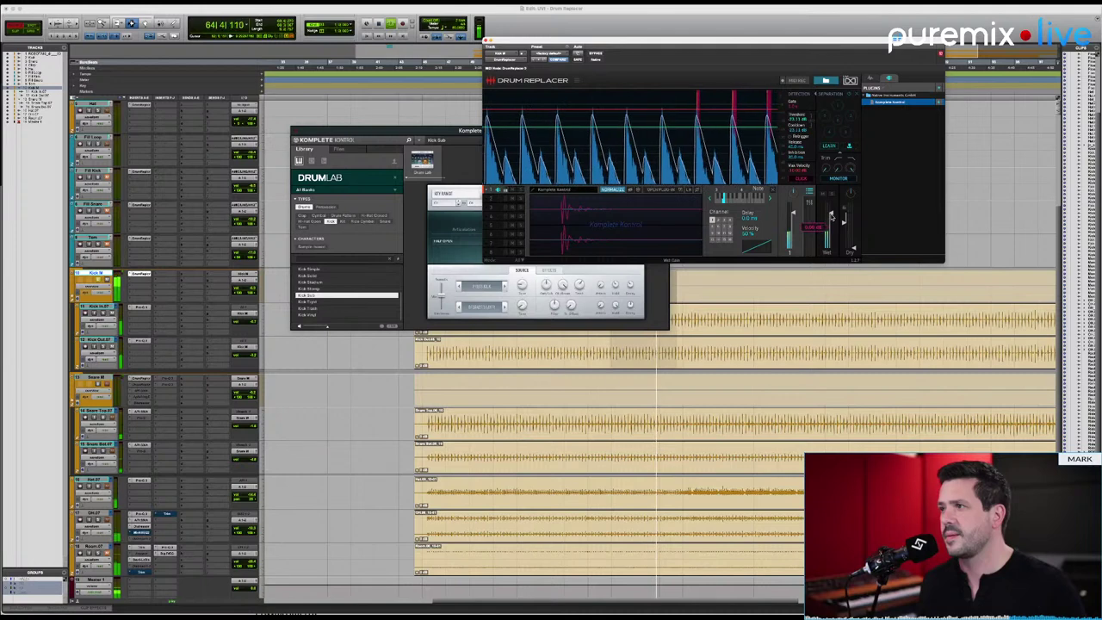
pyautogui.moveTo(831, 216); pyautogui.dragTo(833, 221)
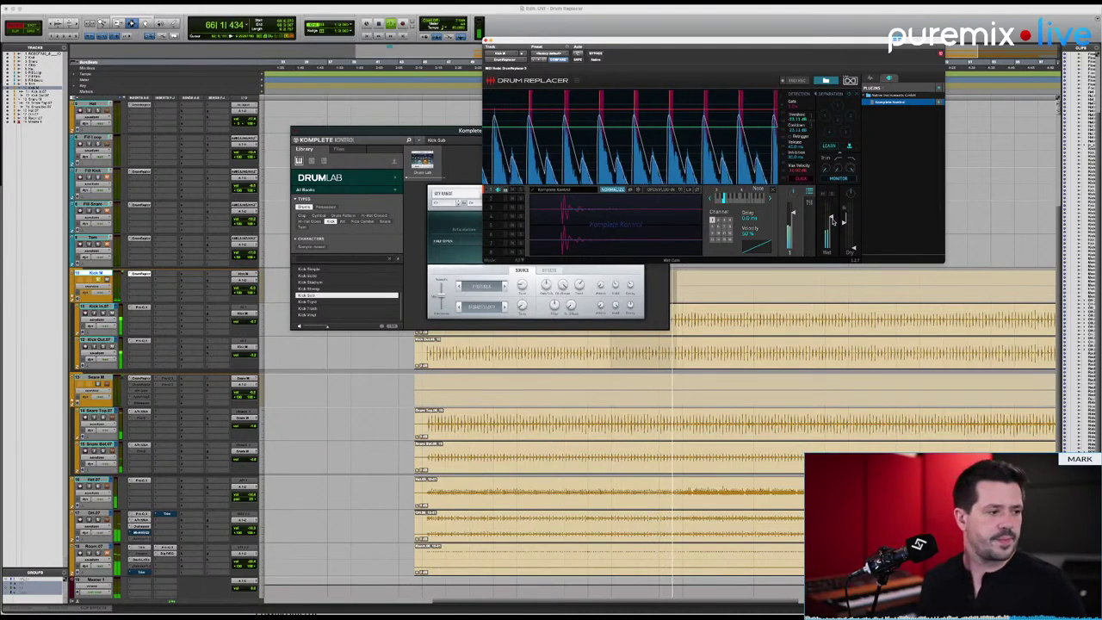
# Try several MIDI notes for triggering the hosted Kick Sub sound during playback and settle on one that sounds the layer.
pyautogui.click(710, 199)
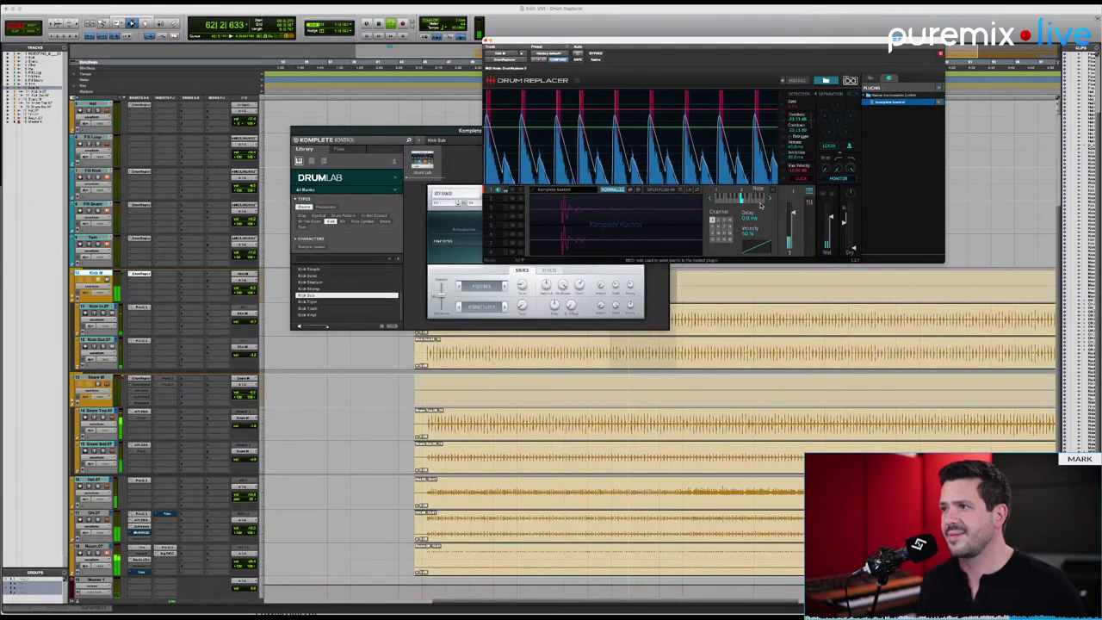
pyautogui.click(734, 198)
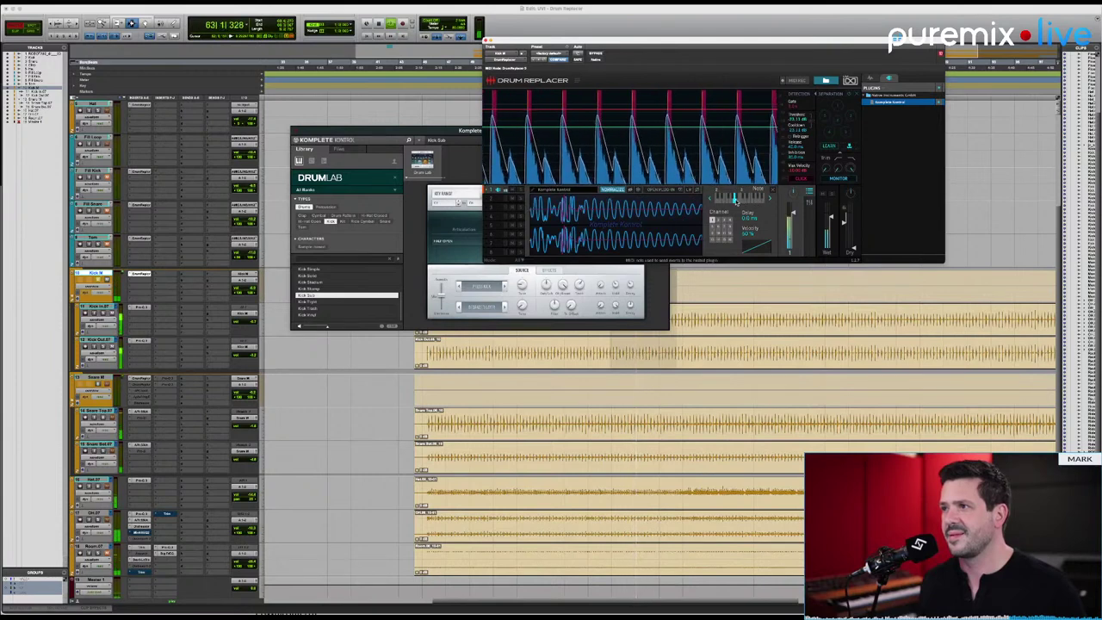
pyautogui.click(743, 198)
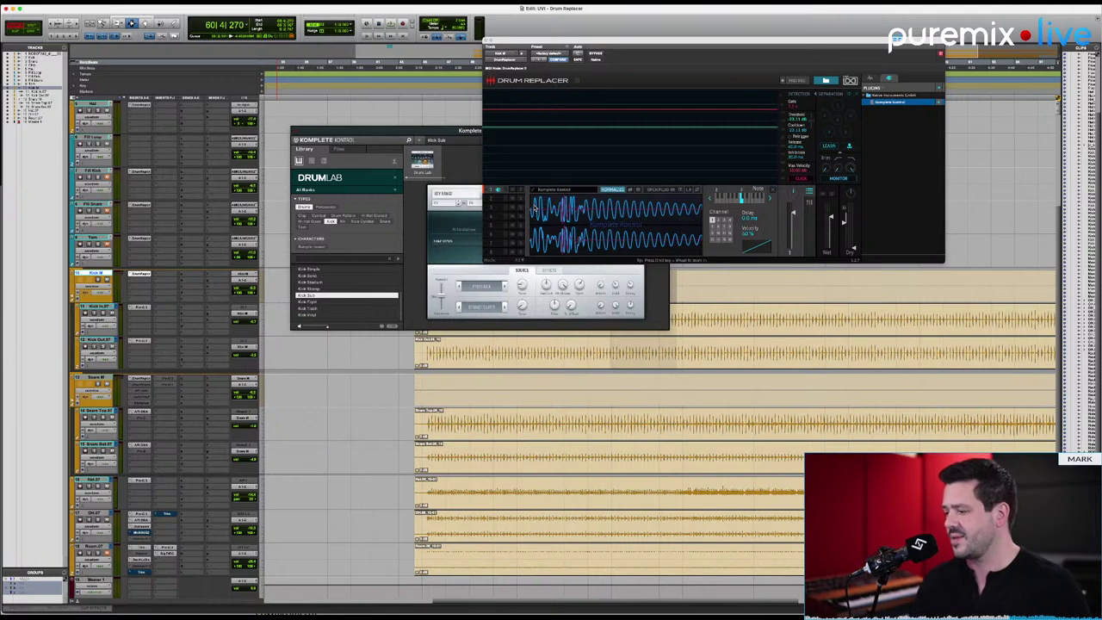
# Switch to the Notes app, review the UVI Drum Replacer outline, and return to the Pro Tools session.
pyautogui.press('super+Tab')
pyautogui.press('super+Tab')
pyautogui.press('super+Tab')
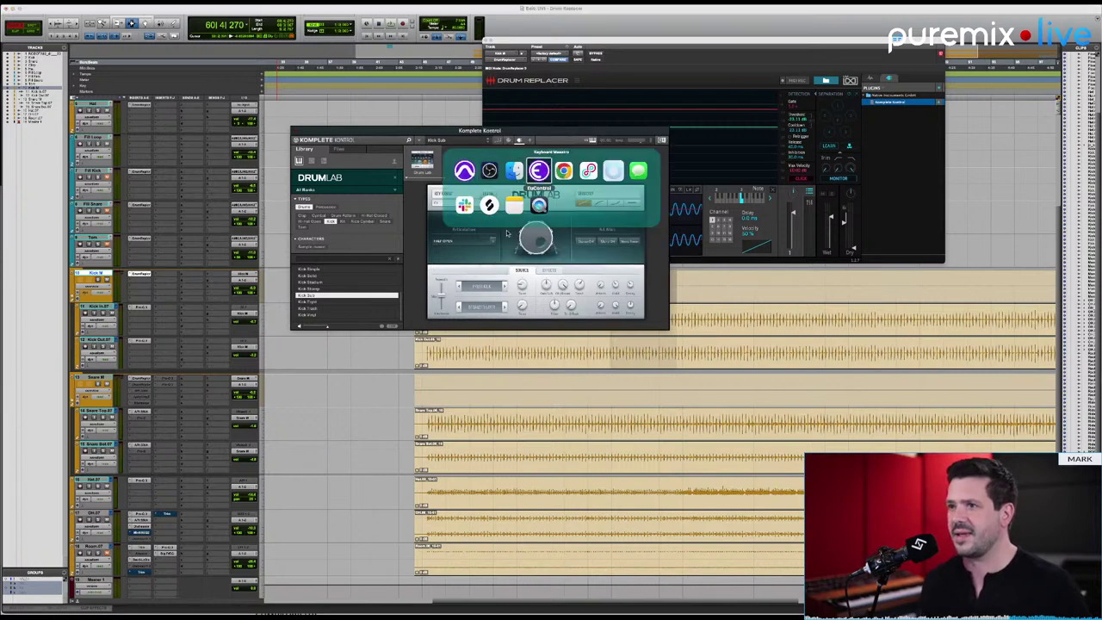
pyautogui.click(515, 204)
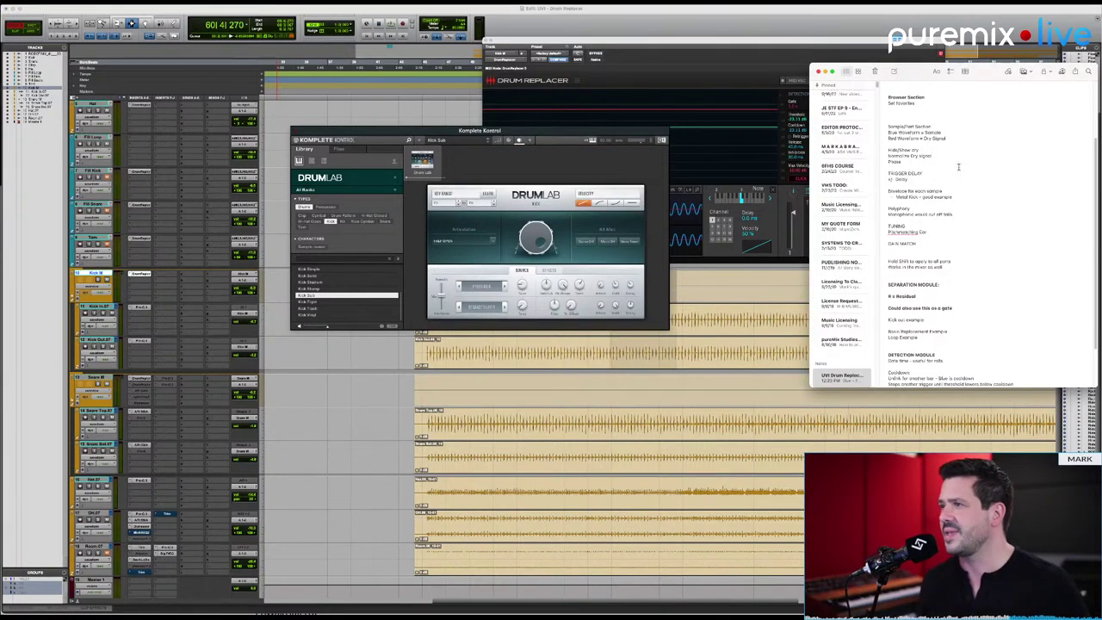
pyautogui.scroll(-1, 959, 167)
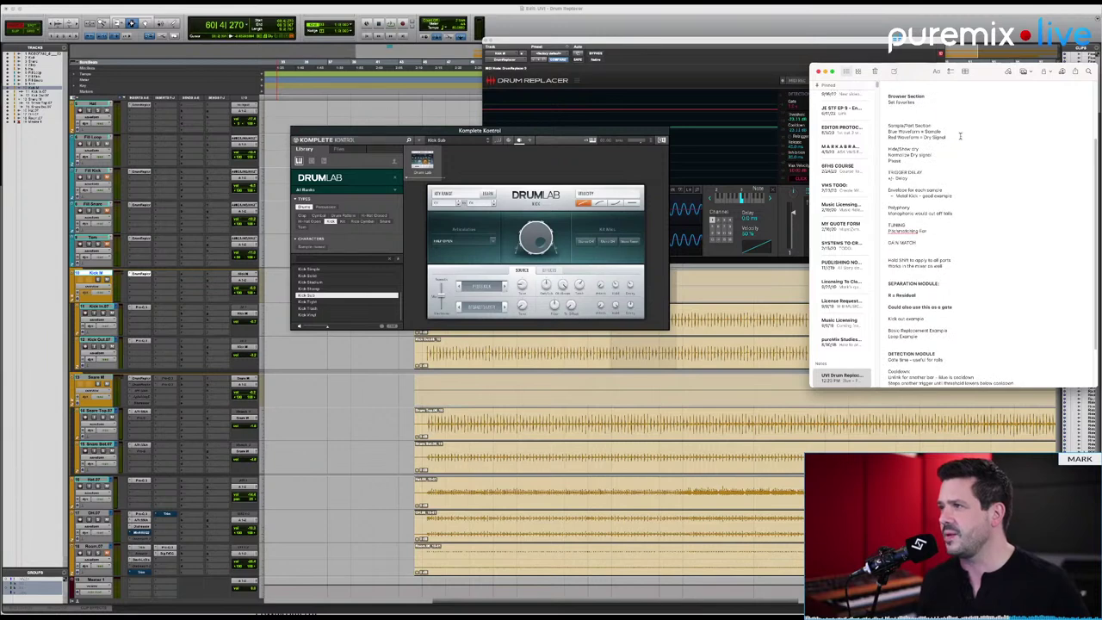
pyautogui.click(843, 45)
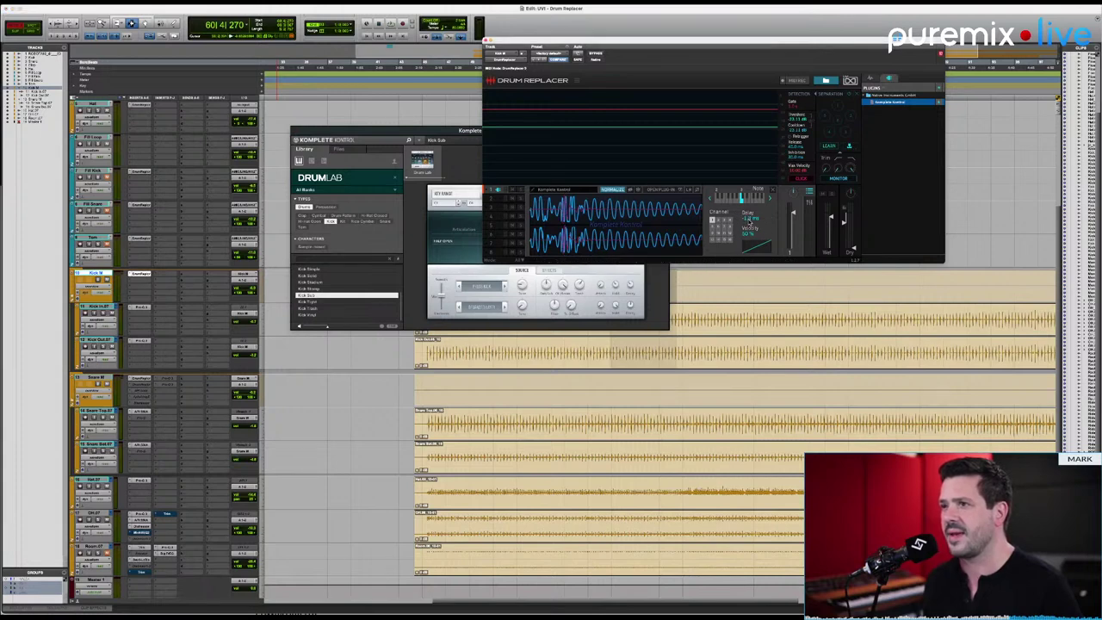
# Adjust the Komplete Kontrol layer's delay and move the hosted plug-in's window below the Drum Replacer window.
pyautogui.moveTo(749, 218)
pyautogui.mouseDown()
pyautogui.moveTo(751, 247)
pyautogui.moveTo(758, 161)
pyautogui.moveTo(759, 212)
pyautogui.mouseUp()
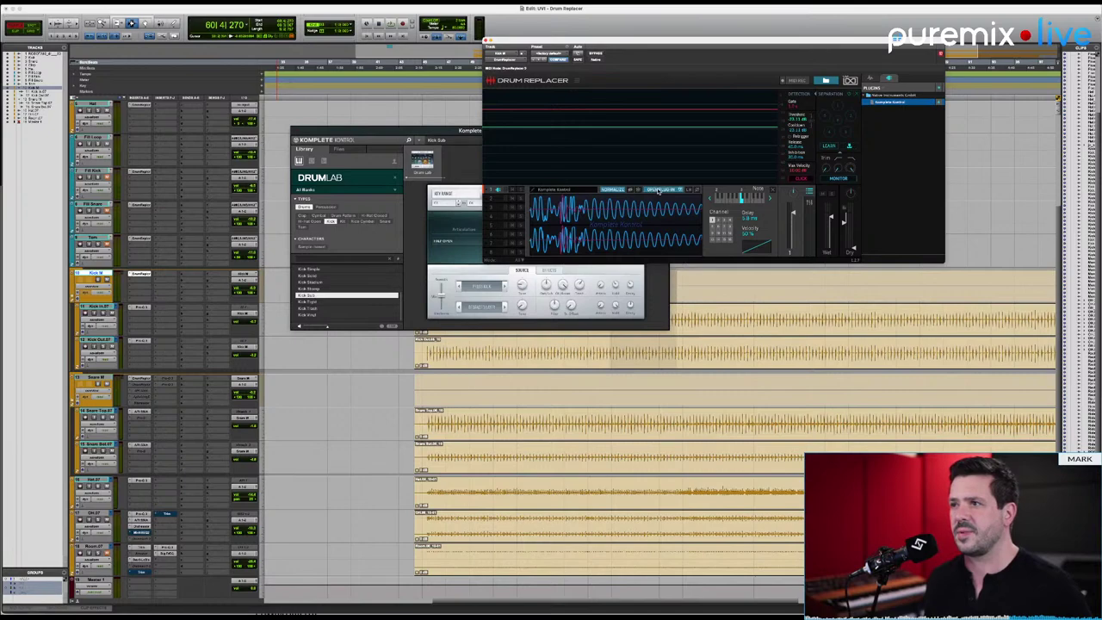
pyautogui.click(657, 191)
pyautogui.moveTo(609, 131); pyautogui.dragTo(674, 295)
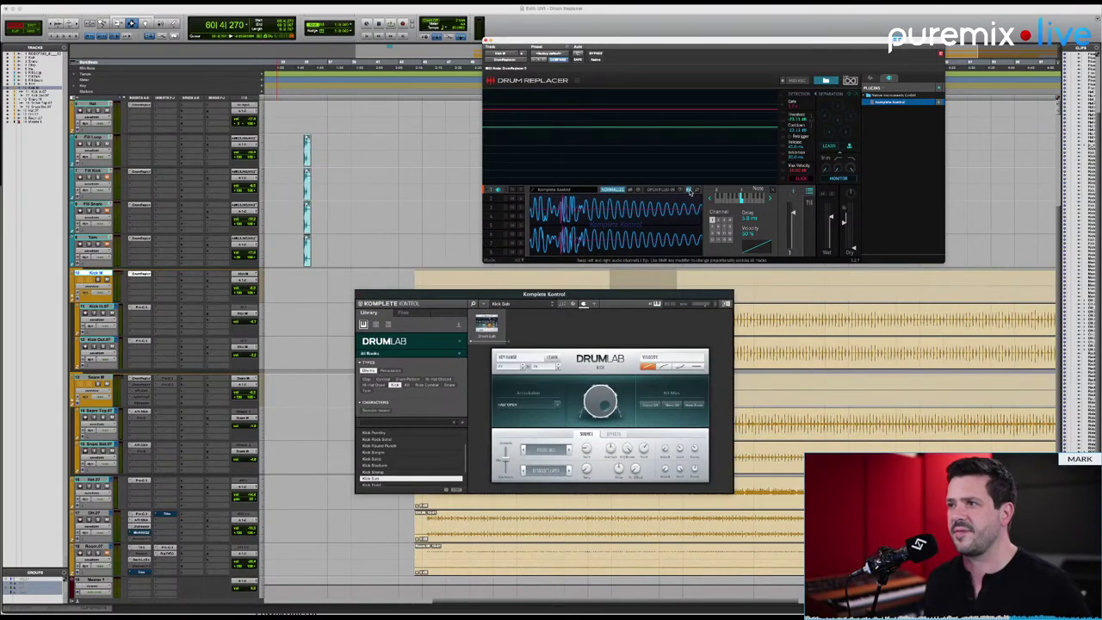
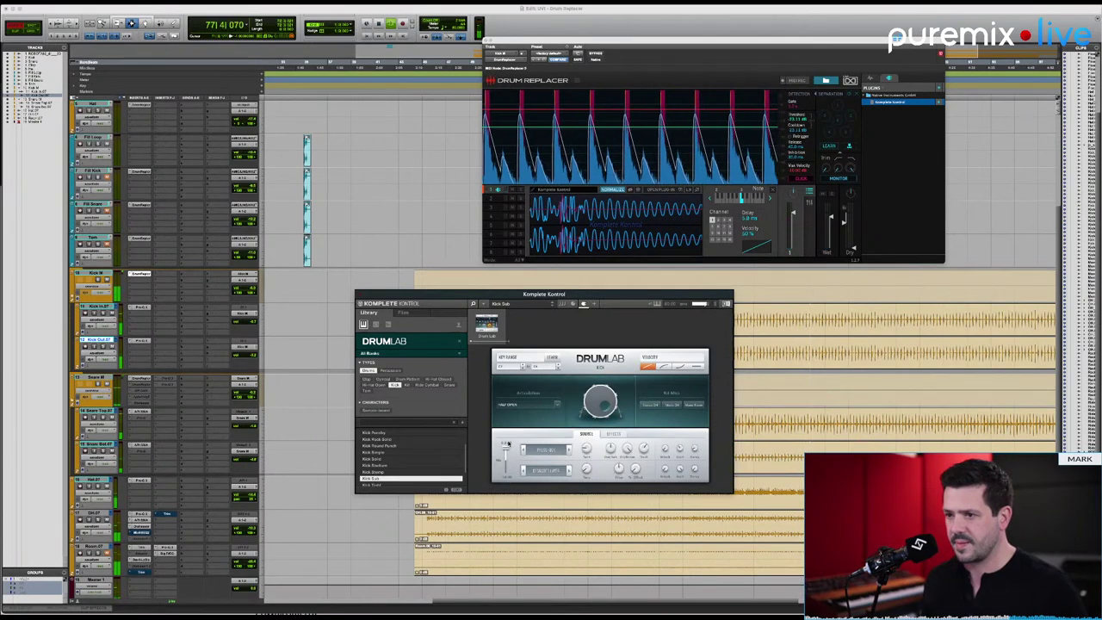
# Lower DrumLab's mix slider to near its minimum, then compare the raised dry kick with the wet signal pulled down and restored.
pyautogui.moveTo(508, 444); pyautogui.dragTo(508, 468)
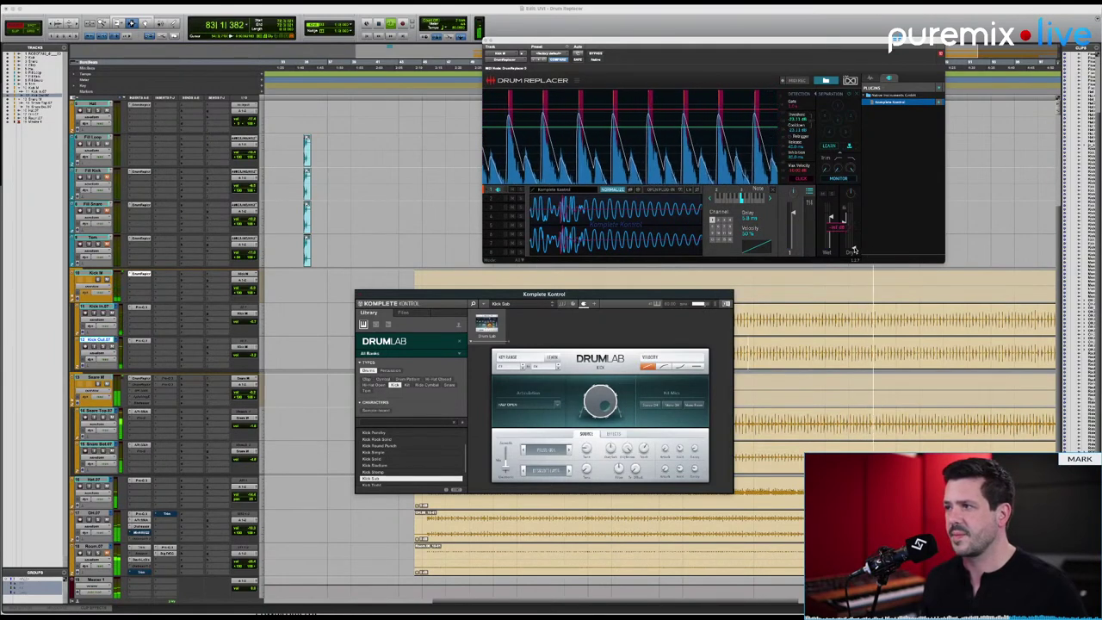
pyautogui.moveTo(855, 220)
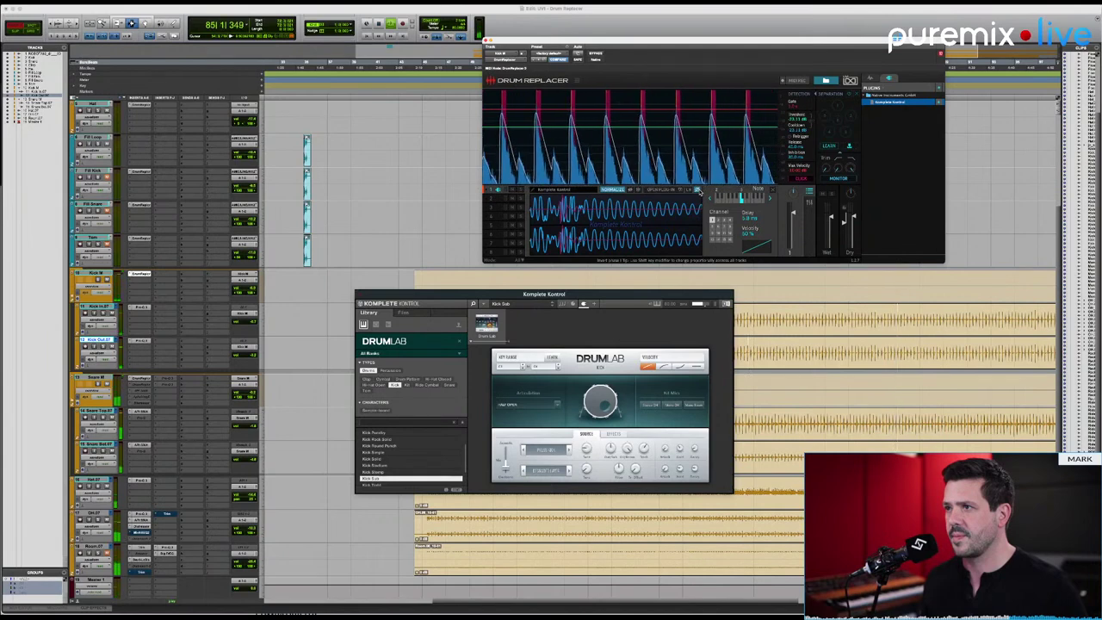
pyautogui.moveTo(832, 227); pyautogui.dragTo(832, 248)
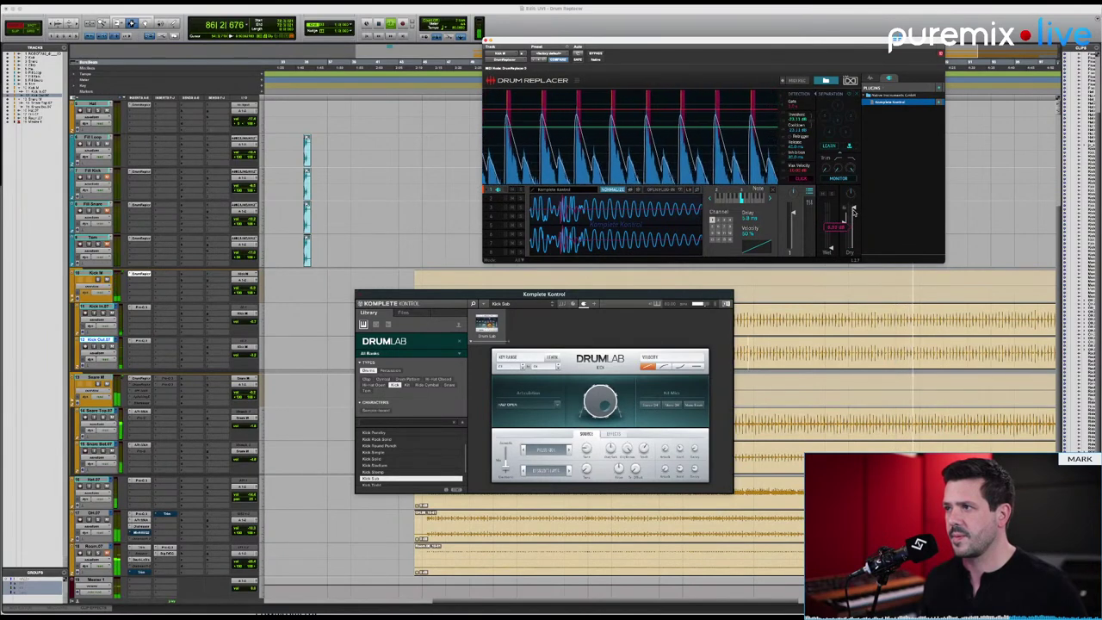
pyautogui.moveTo(831, 250)
pyautogui.moveTo(831, 250); pyautogui.dragTo(833, 222)
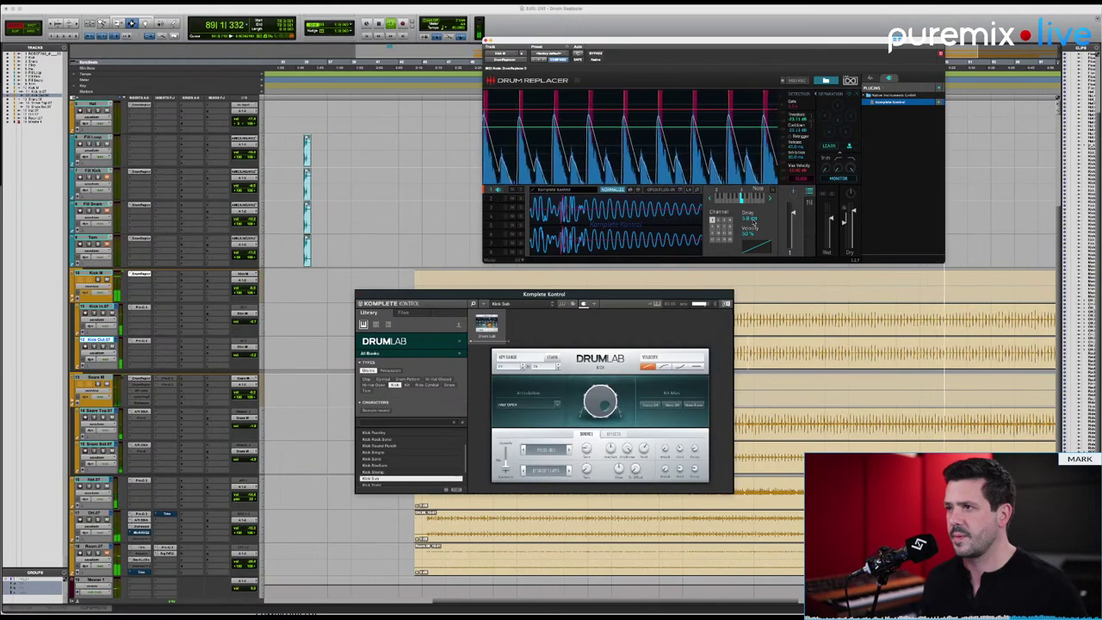
# Fine-tune the wet and dry levels to blend the sub kick with the original kick during playback.
pyautogui.moveTo(831, 223); pyautogui.dragTo(831, 225)
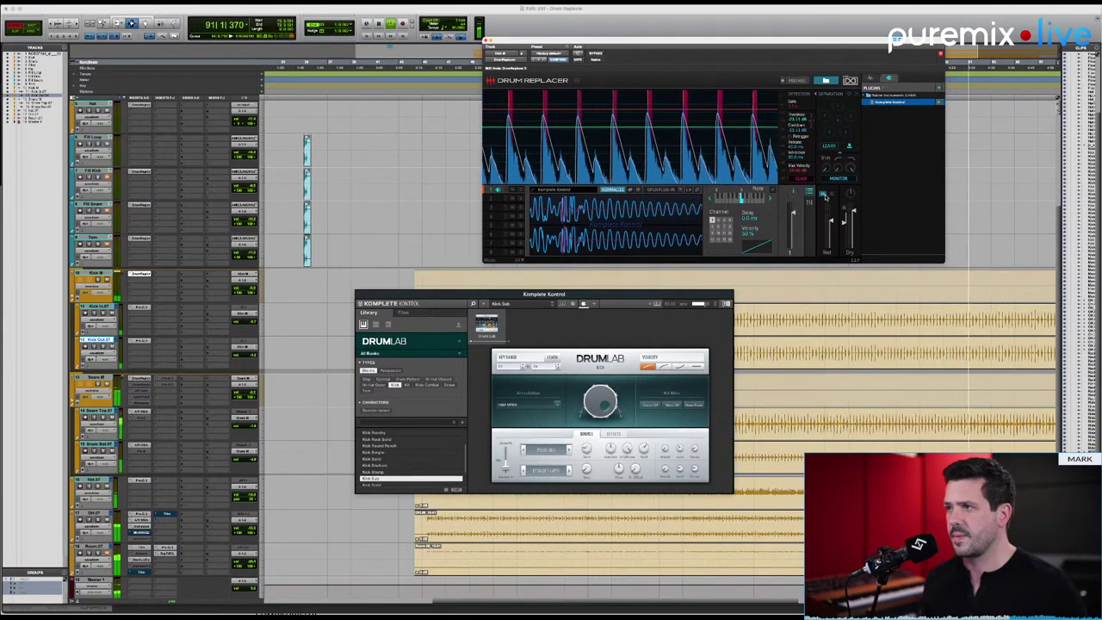
pyautogui.moveTo(854, 210); pyautogui.dragTo(853, 216)
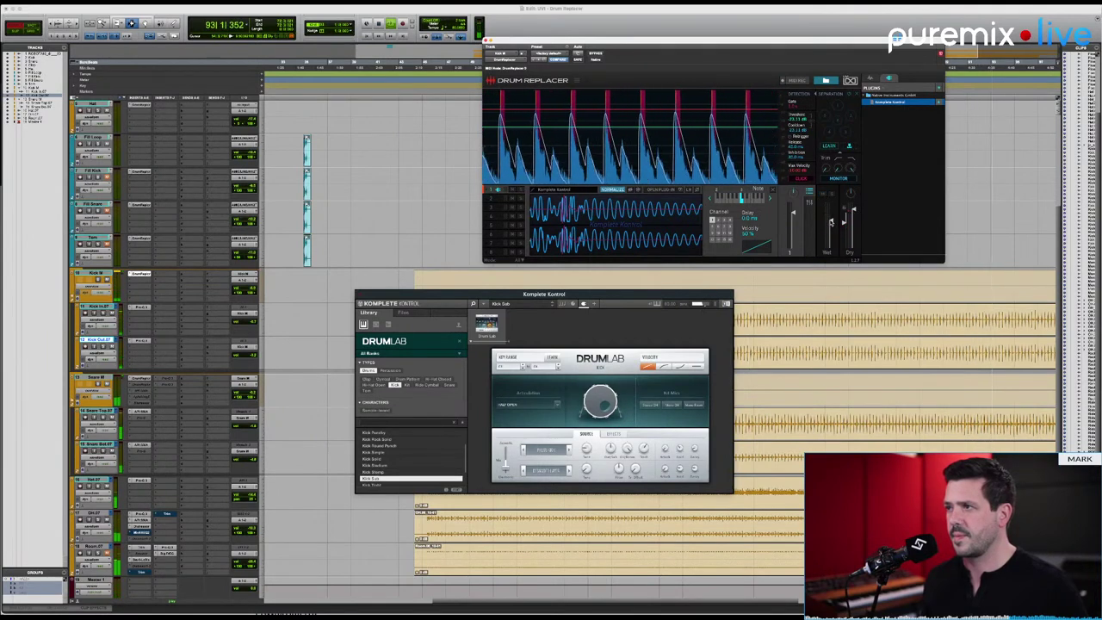
pyautogui.moveTo(830, 219); pyautogui.dragTo(833, 222)
pyautogui.moveTo(853, 210); pyautogui.dragTo(855, 217)
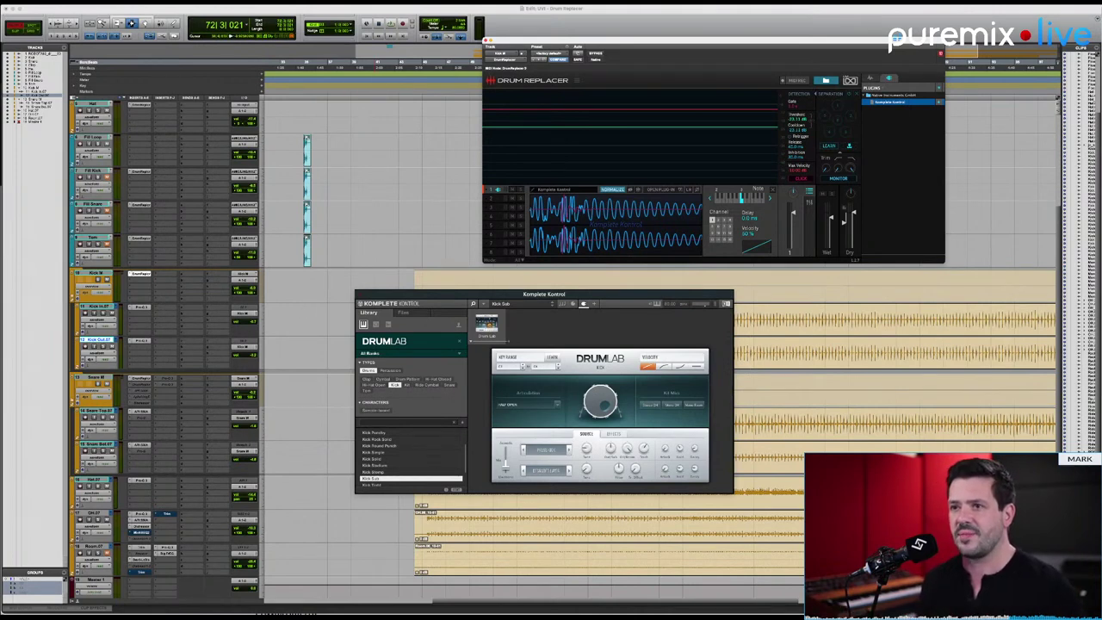
# Close the Komplete Kontrol window, deactivate Drum Replacer on the kick and snare master tracks, and select the snare master track.
pyautogui.click(360, 299)
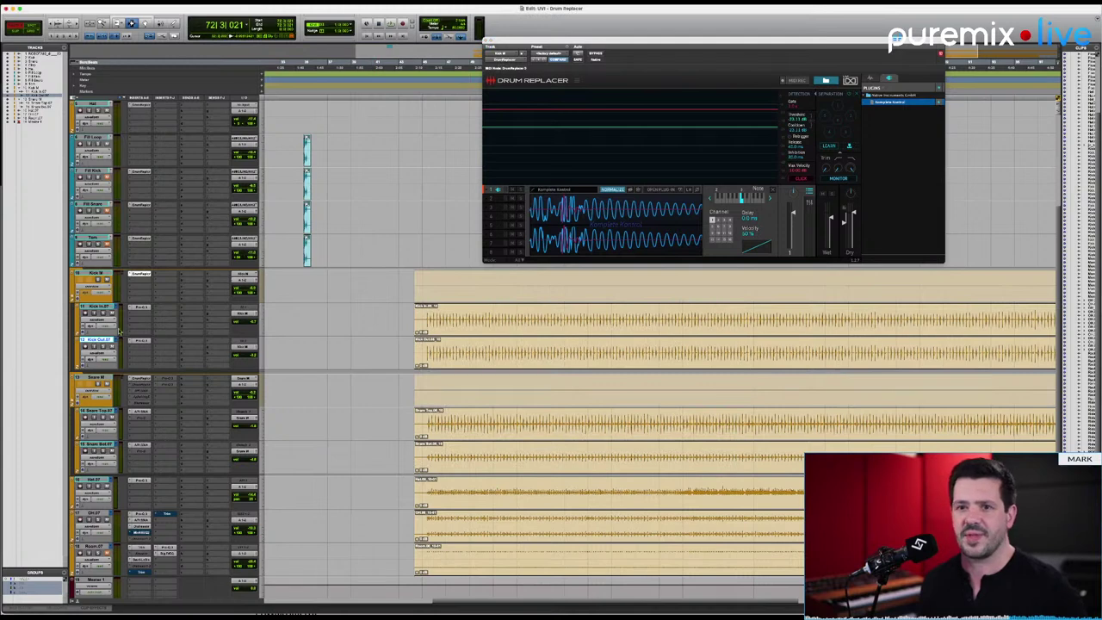
pyautogui.keyDown('ctrl'); pyautogui.keyDown('super'); pyautogui.click(140, 274); pyautogui.keyUp('super'); pyautogui.keyUp('ctrl')
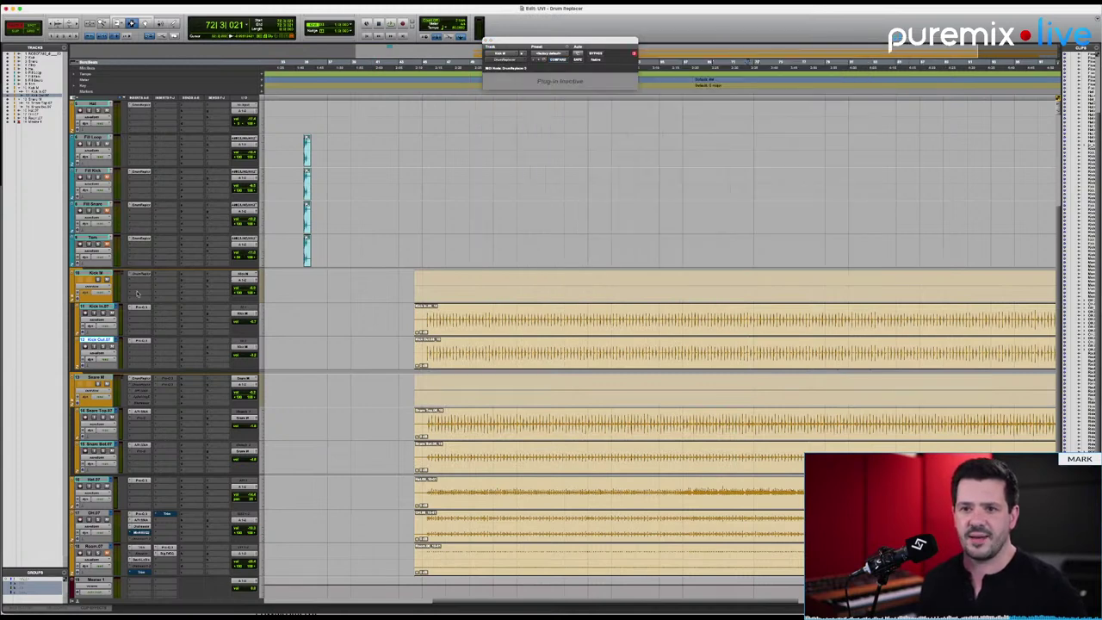
pyautogui.keyDown('ctrl'); pyautogui.keyDown('super'); pyautogui.click(140, 378); pyautogui.keyUp('super'); pyautogui.keyUp('ctrl')
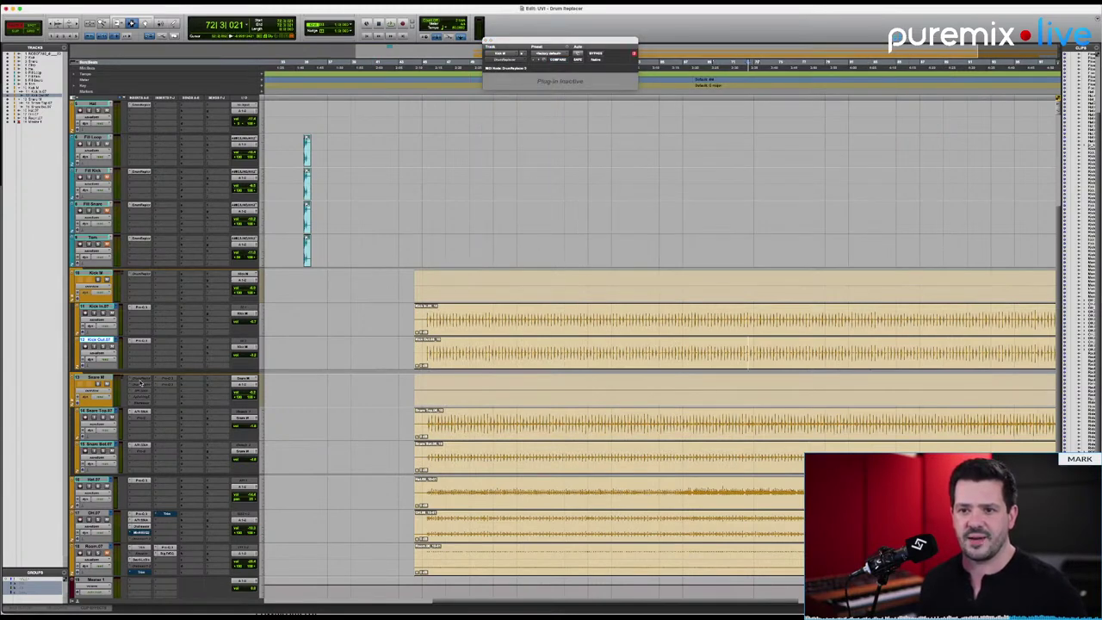
pyautogui.click(95, 378)
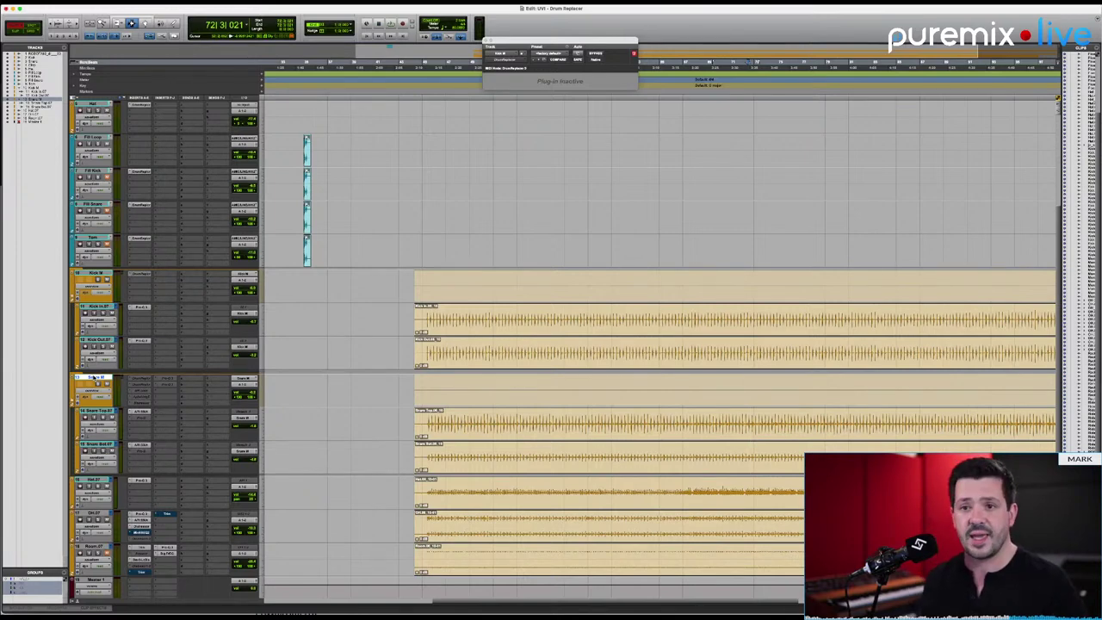
# Reactivate and open the snare master's Drum Replacer, then demonstrate its duck gain and raise the dry level.
pyautogui.click(140, 379)
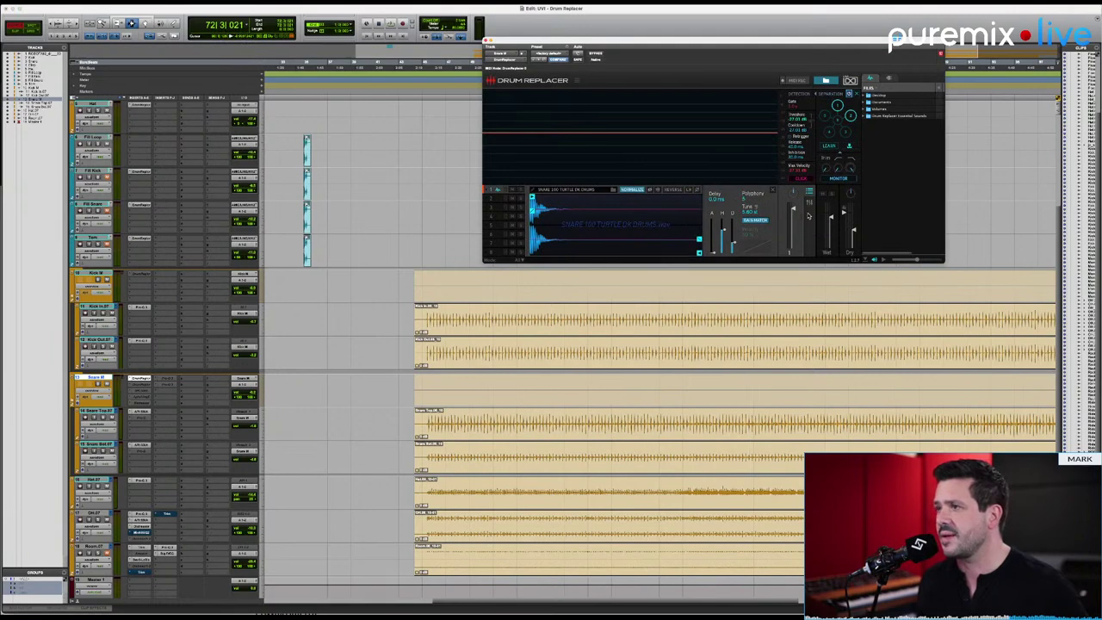
pyautogui.moveTo(906, 263)
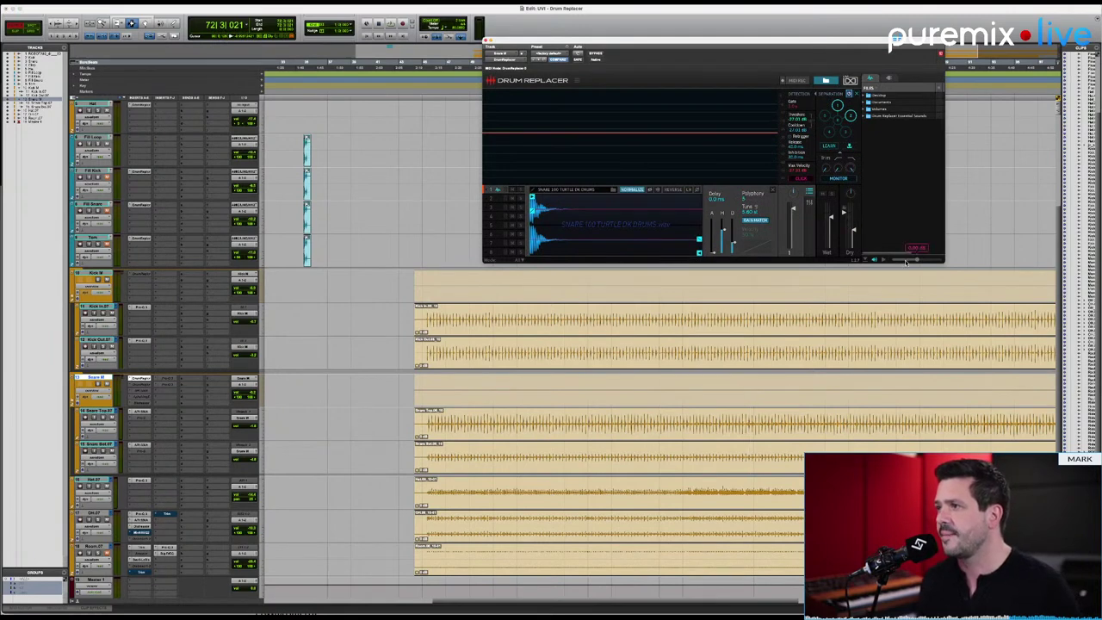
pyautogui.click(826, 80)
pyautogui.click(826, 80)
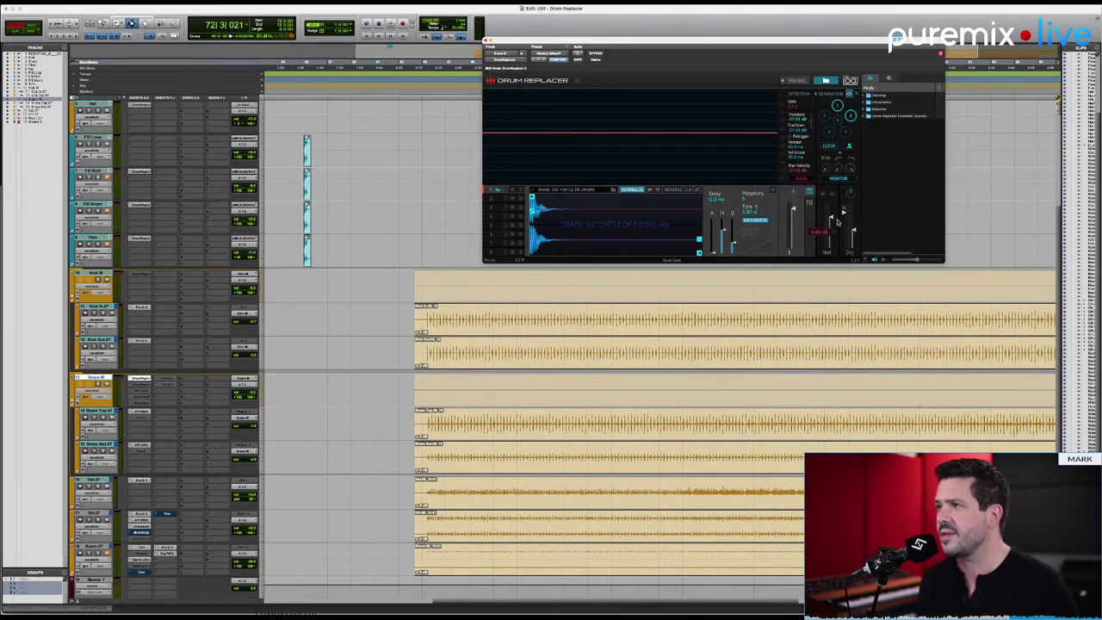
pyautogui.moveTo(855, 230)
pyautogui.moveTo(854, 231)
pyautogui.mouseDown()
pyautogui.moveTo(854, 248)
pyautogui.moveTo(858, 228)
pyautogui.moveTo(844, 218)
pyautogui.mouseUp()
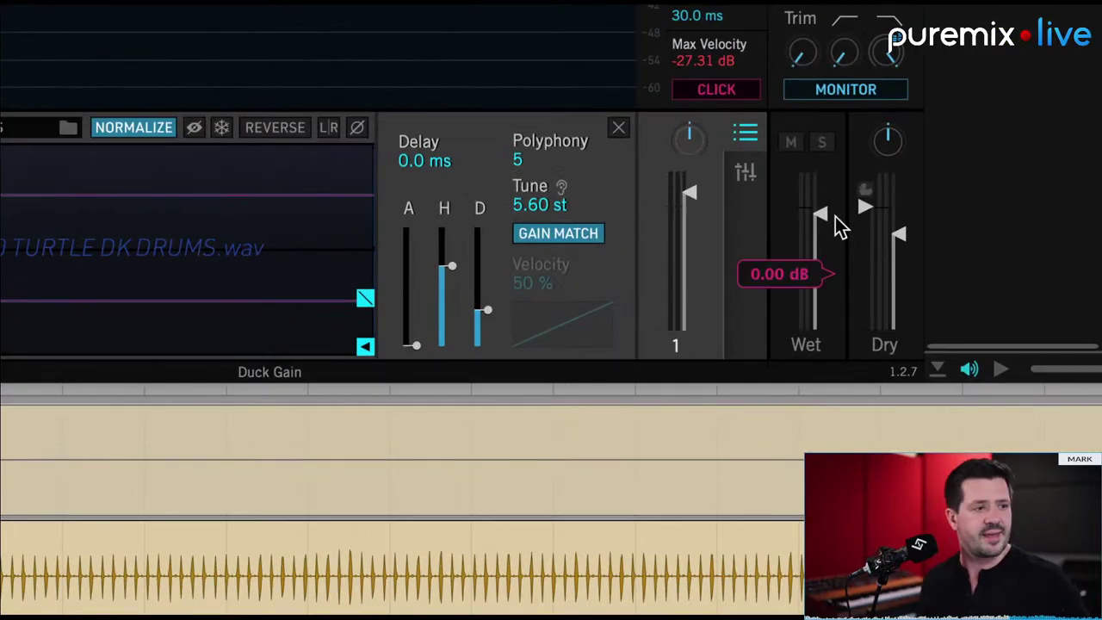
pyautogui.moveTo(840, 225); pyautogui.dragTo(836, 227)
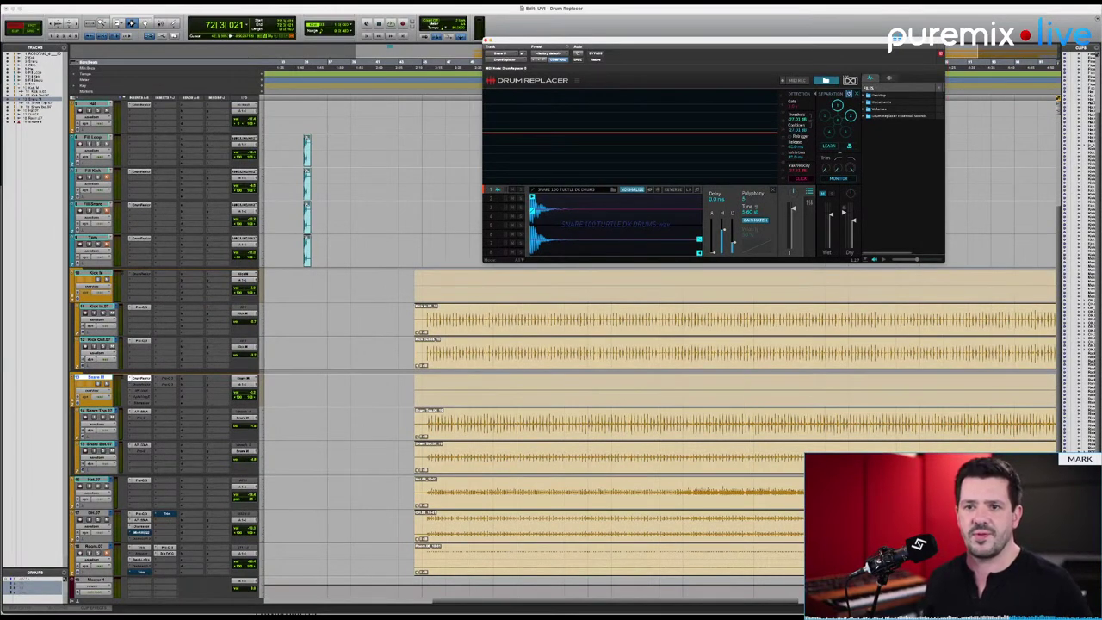
# Deactivate the snare master's Drum Replacer and select the opening two bars of the topmost loop track.
pyautogui.keyDown('ctrl'); pyautogui.keyDown('super'); pyautogui.click(140, 379); pyautogui.keyUp('super'); pyautogui.keyUp('ctrl')
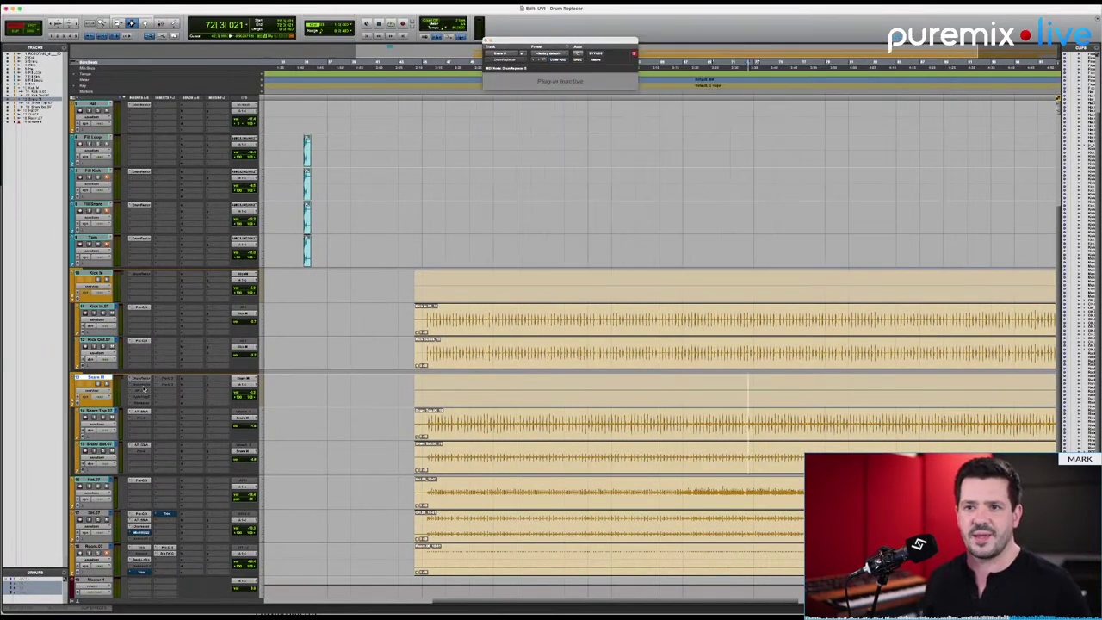
pyautogui.press('Return')
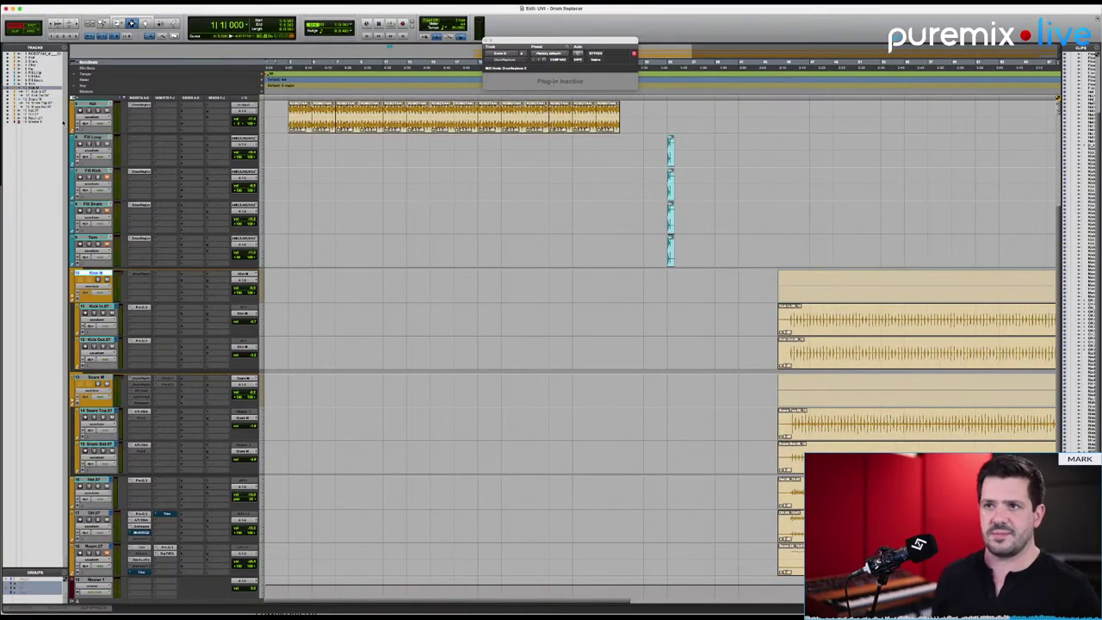
pyautogui.scroll(5, 421, 295)
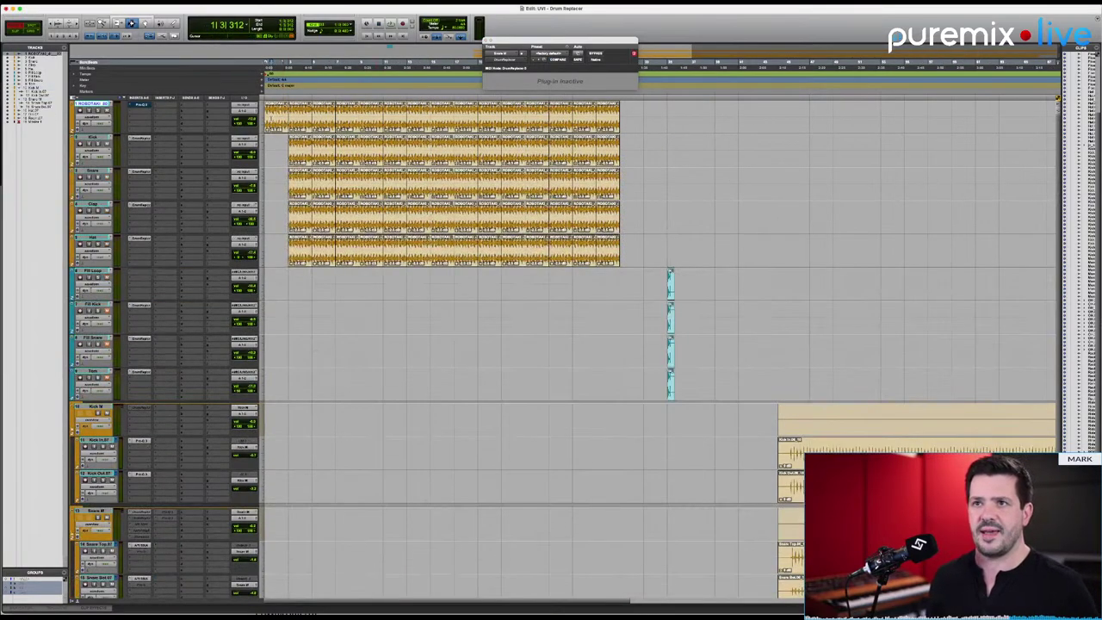
pyautogui.moveTo(262, 126); pyautogui.dragTo(289, 126)
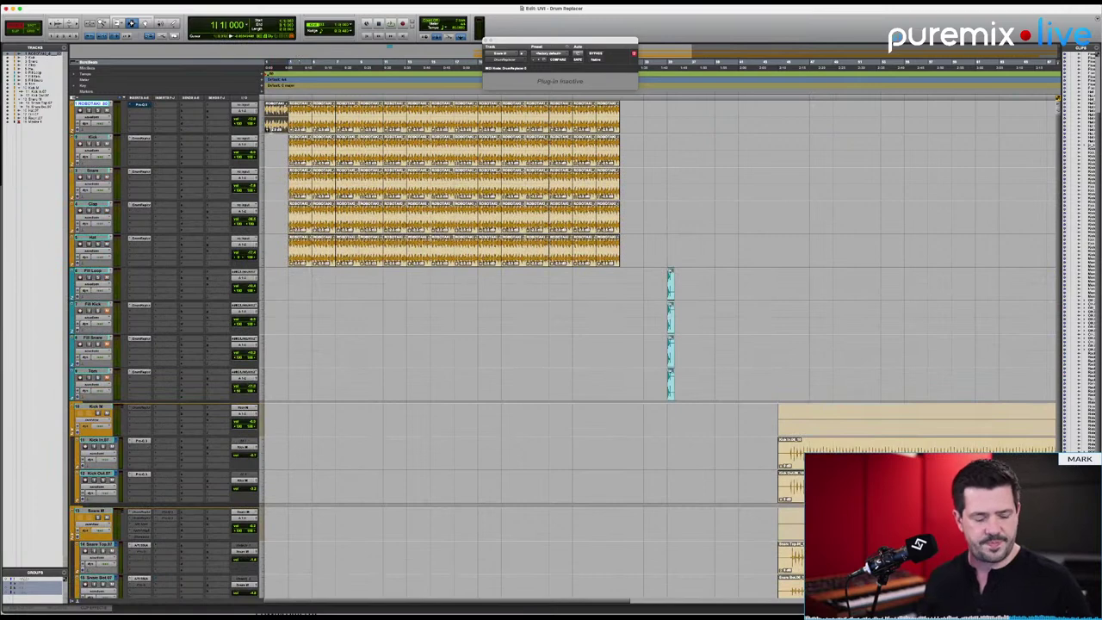
# Audition the selected two-bar loop with the track's insert bypassed, and again with the insert active.
pyautogui.press('space')
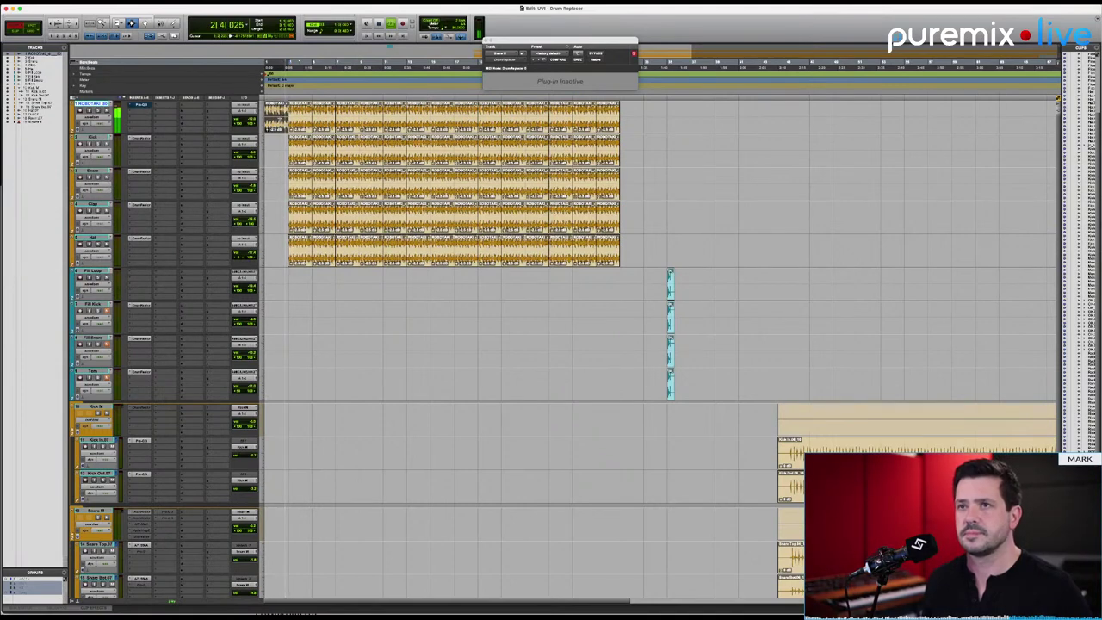
pyautogui.press('space')
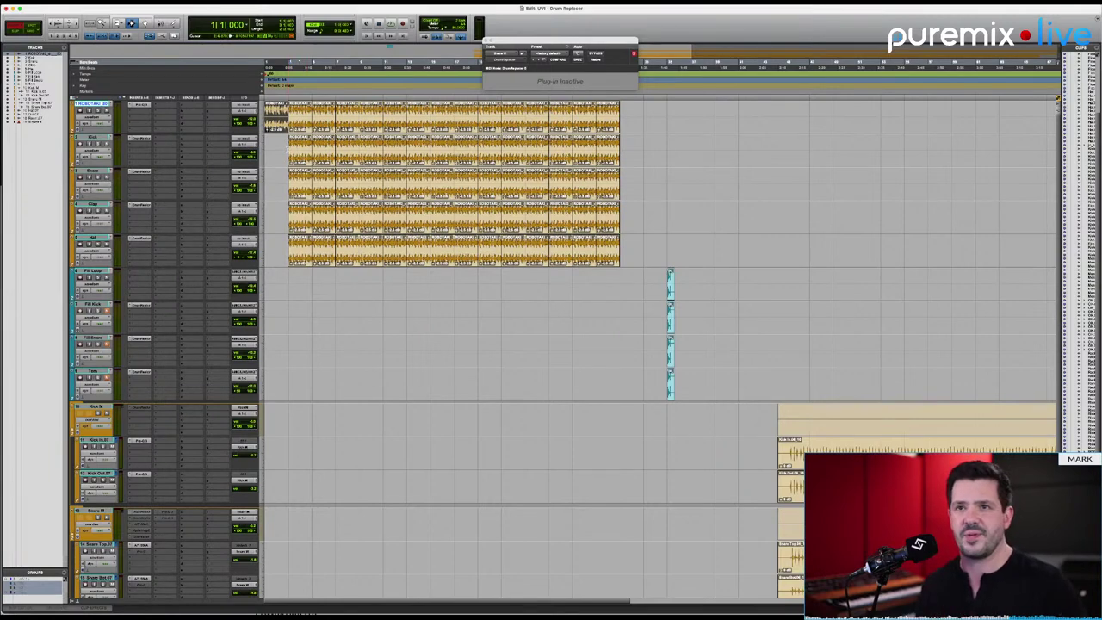
pyautogui.press('space')
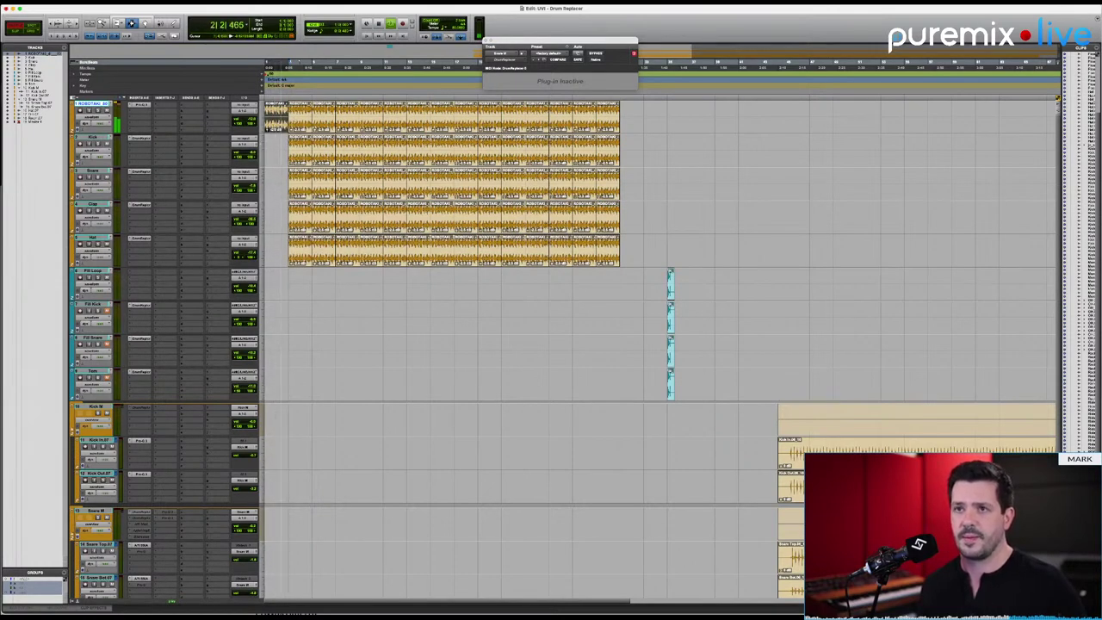
pyautogui.press('space')
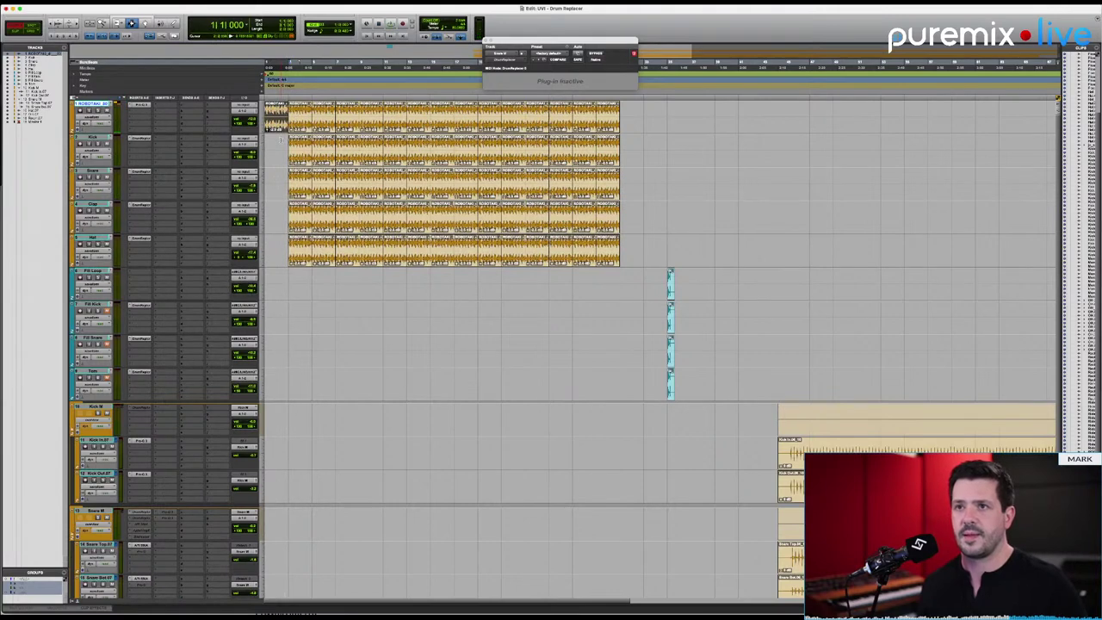
# Move the playback position to bar 3 on the Kick track, open its Drum Replacer, and audition the soloed kick.
pyautogui.click(118, 139)
pyautogui.press('Tab')
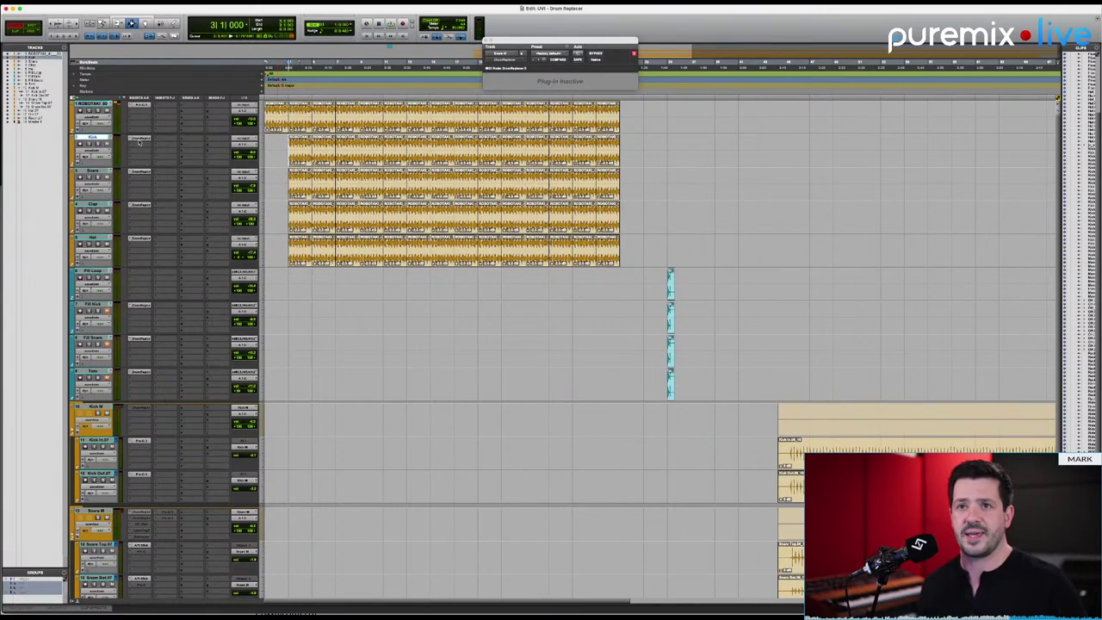
pyautogui.click(140, 139)
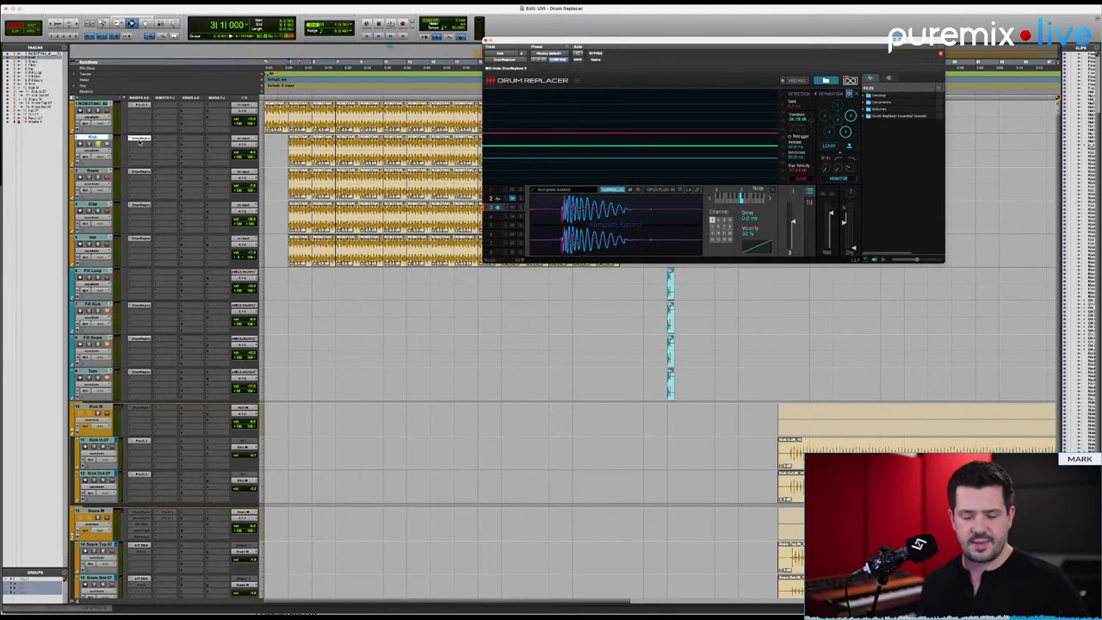
pyautogui.press('space')
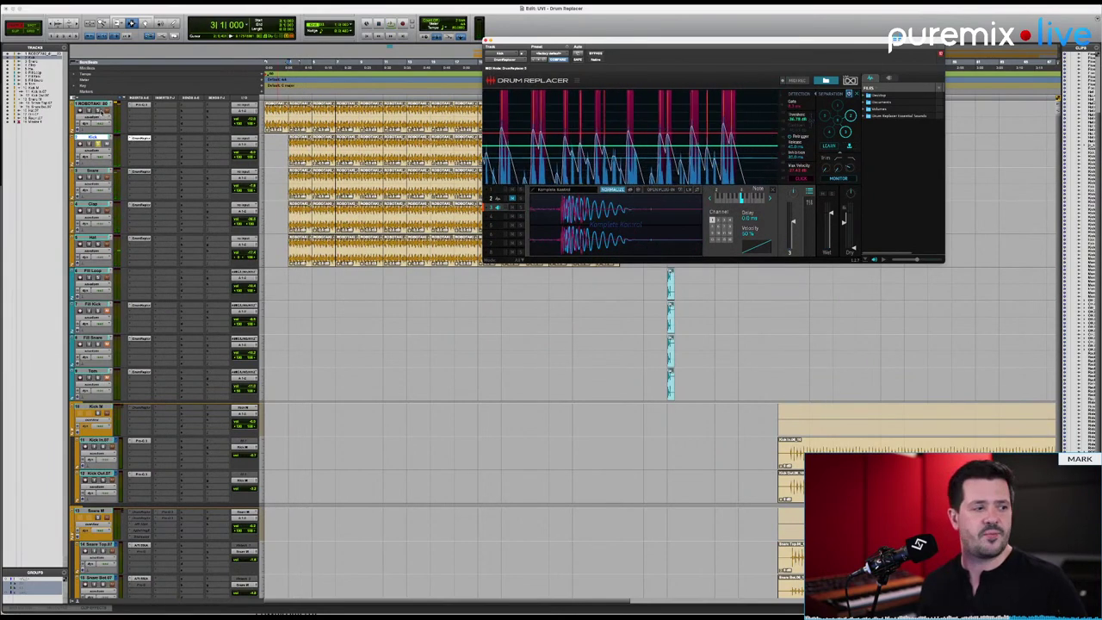
# Audition the Snare, Clap and Hat replacement tracks one at a time in solo, playing from bar 3.
pyautogui.press('space')
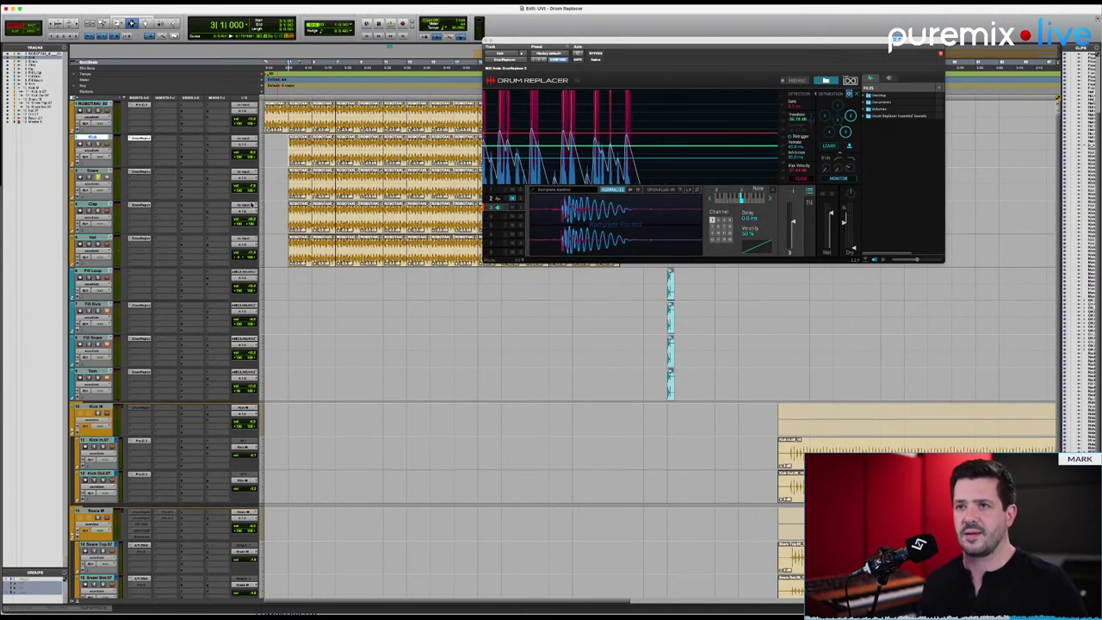
pyautogui.press('space')
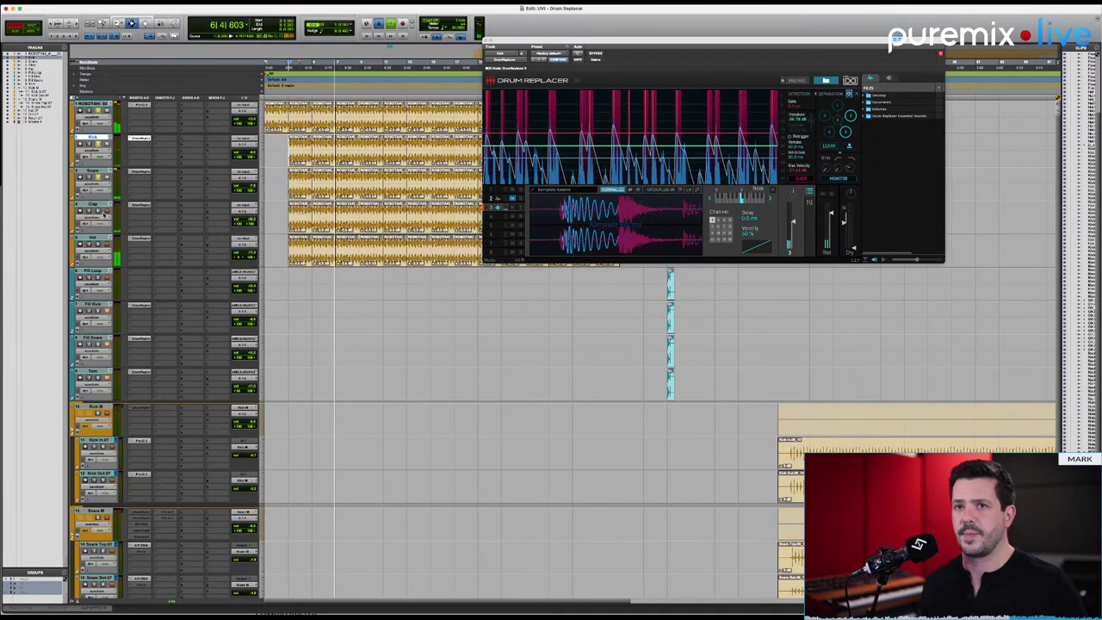
pyautogui.press('space')
pyautogui.press('space')
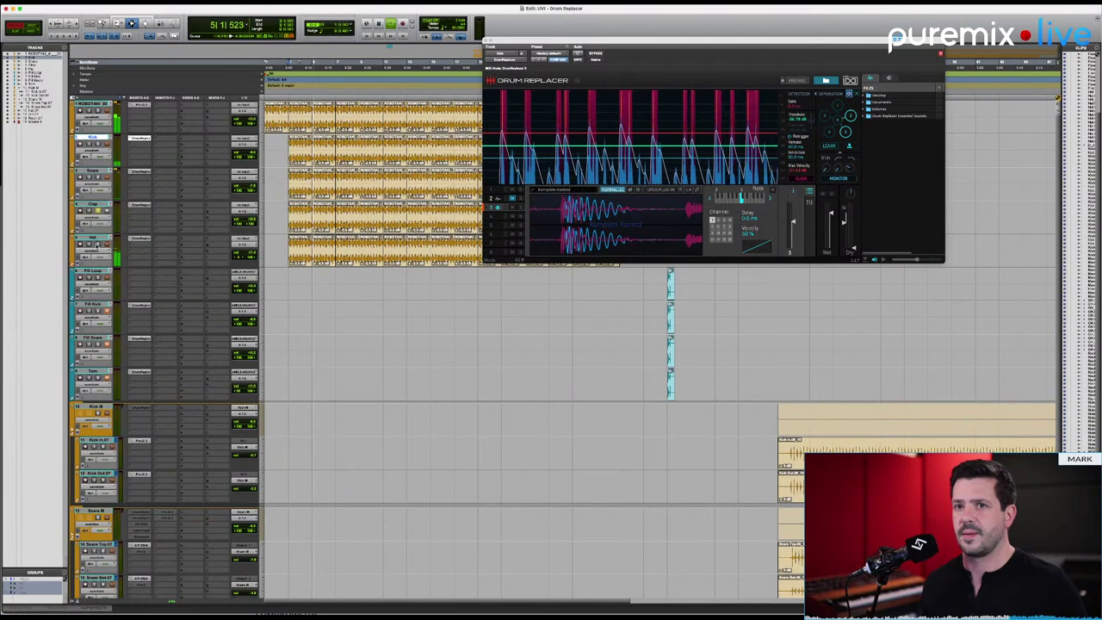
pyautogui.press('space')
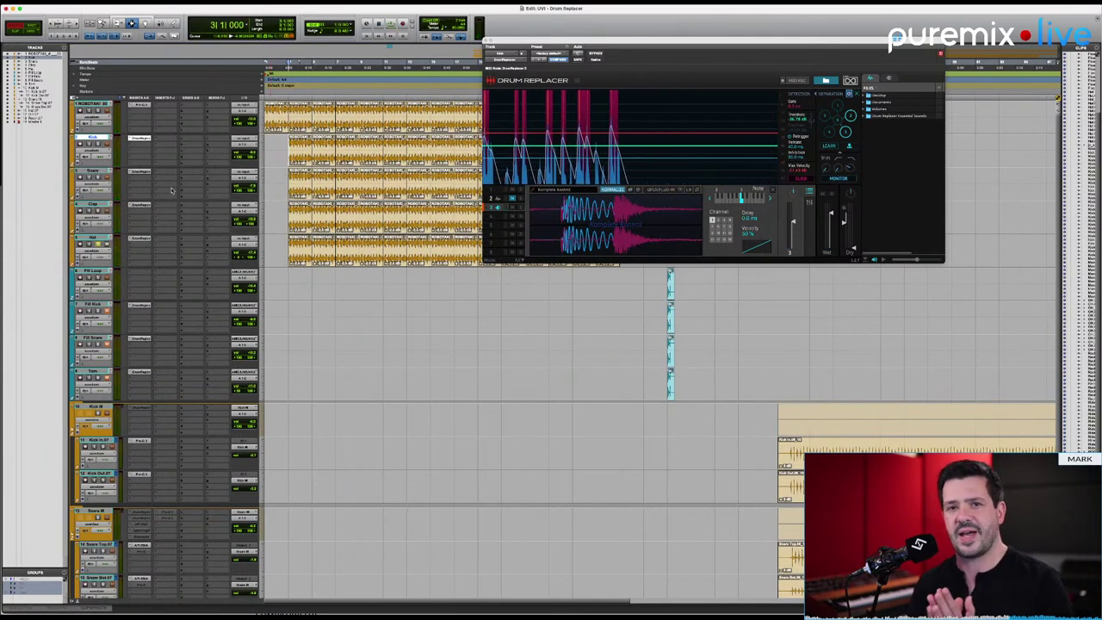
# Open the Hat track's Drum Replacer, enable monitoring of its separated trigger signal, and select the Hat track.
pyautogui.click(140, 238)
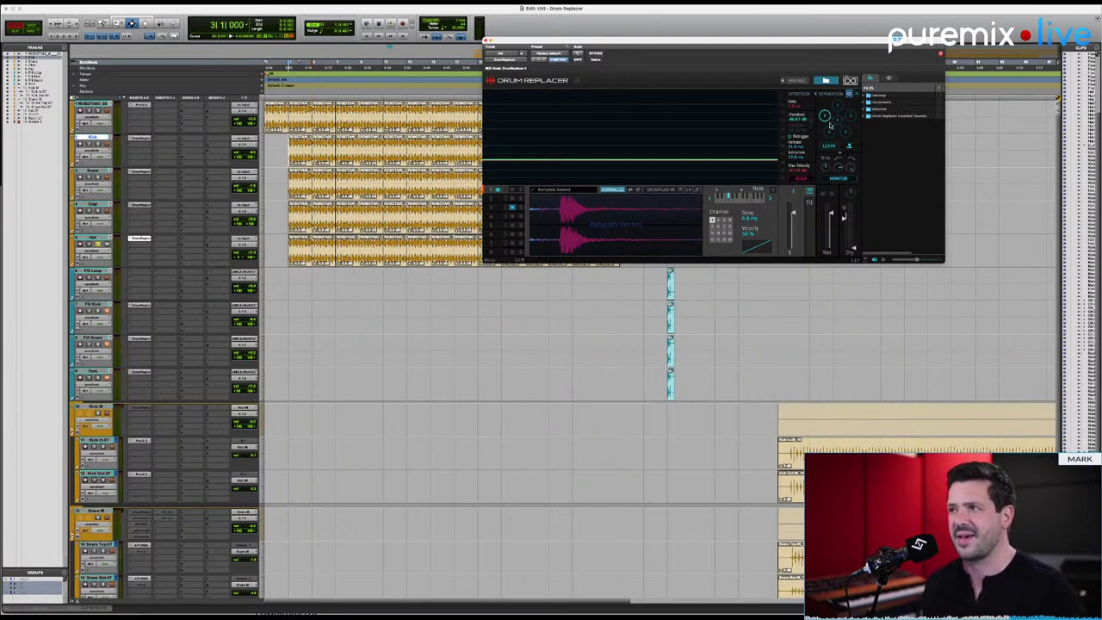
pyautogui.click(846, 179)
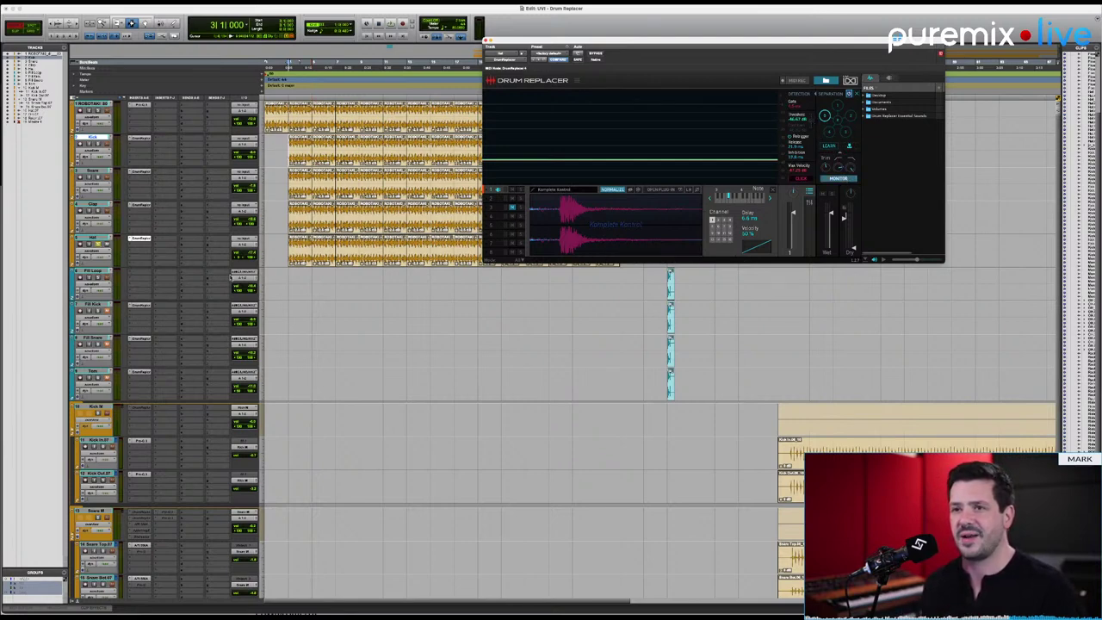
pyautogui.click(92, 237)
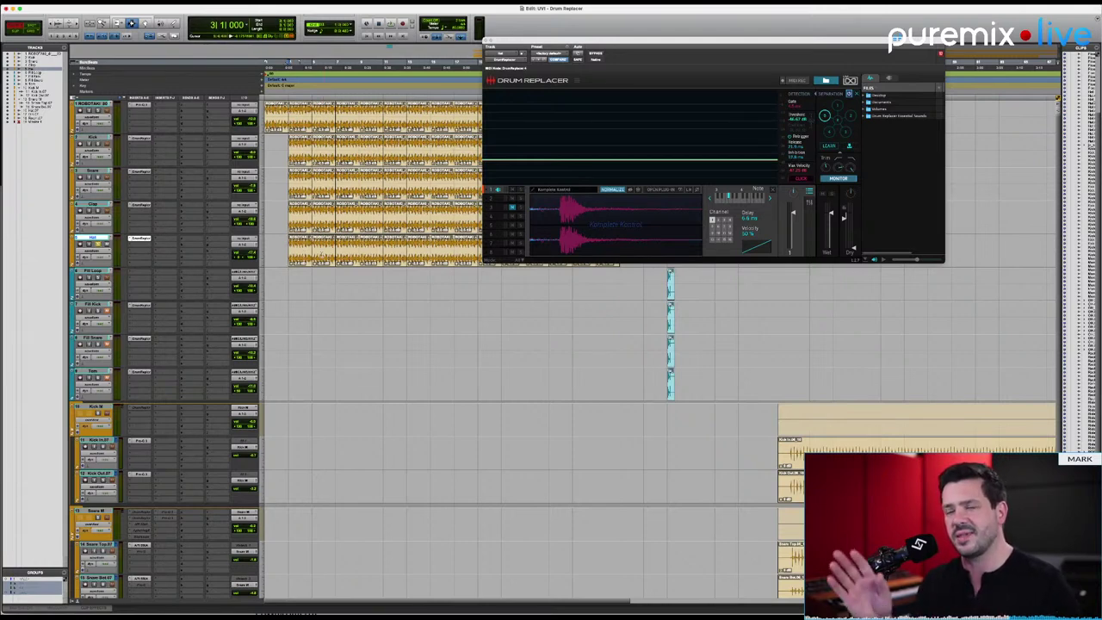
# Monitor the hat's trigger signal while toggling the separation components and trying the trigger filter.
pyautogui.press('space')
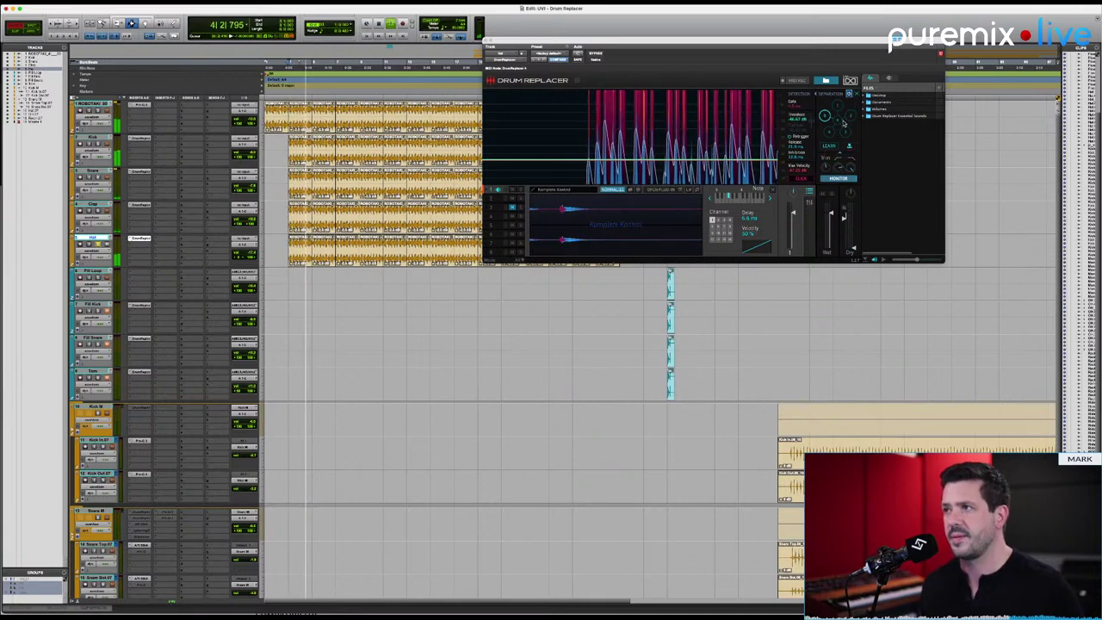
pyautogui.press('space')
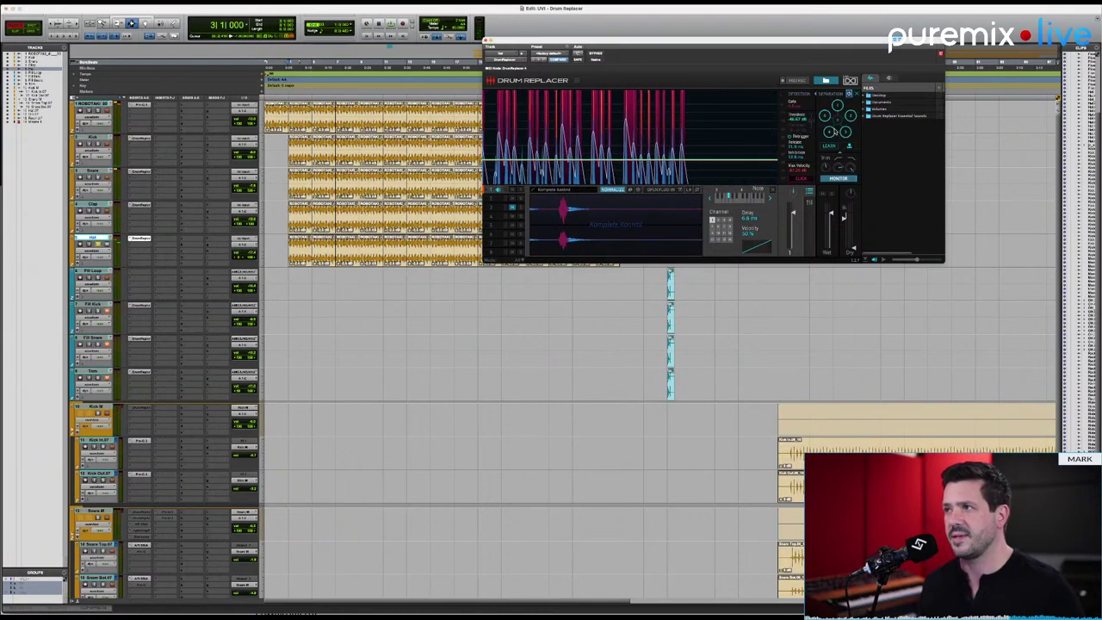
pyautogui.press('space')
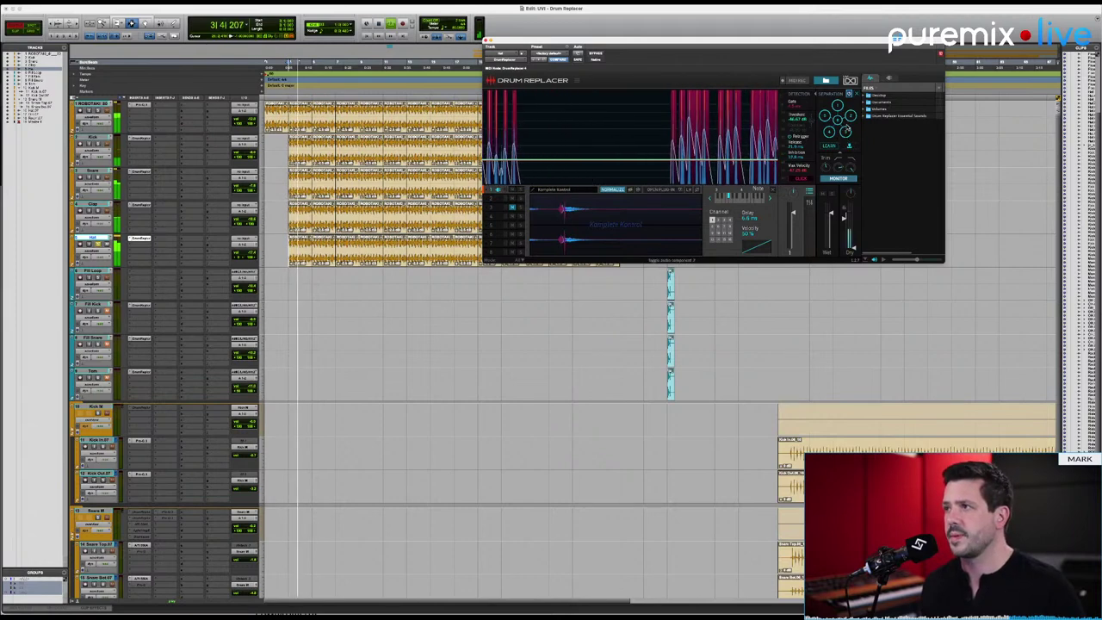
pyautogui.moveTo(837, 163)
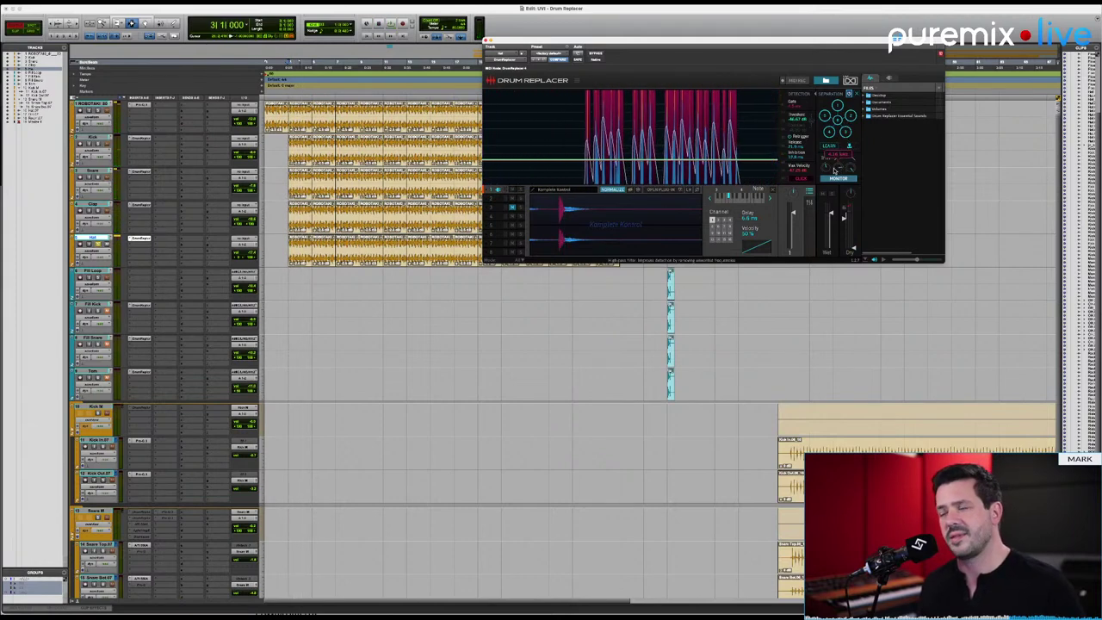
pyautogui.press('space')
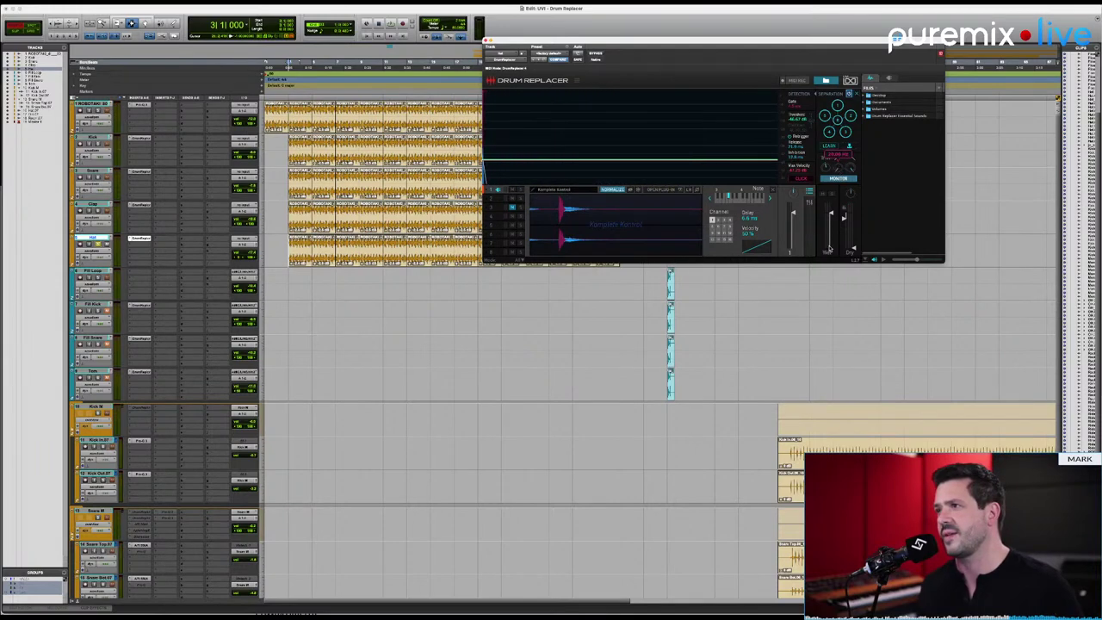
pyautogui.press('space')
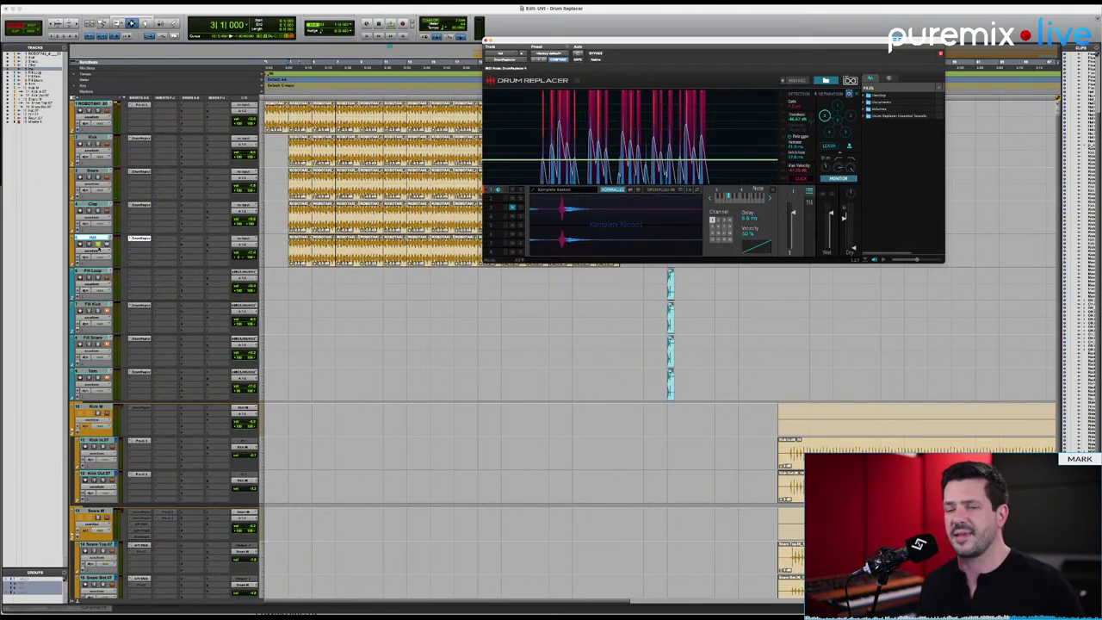
# Audition the replaced hat on its own from bar 3.
pyautogui.press('space')
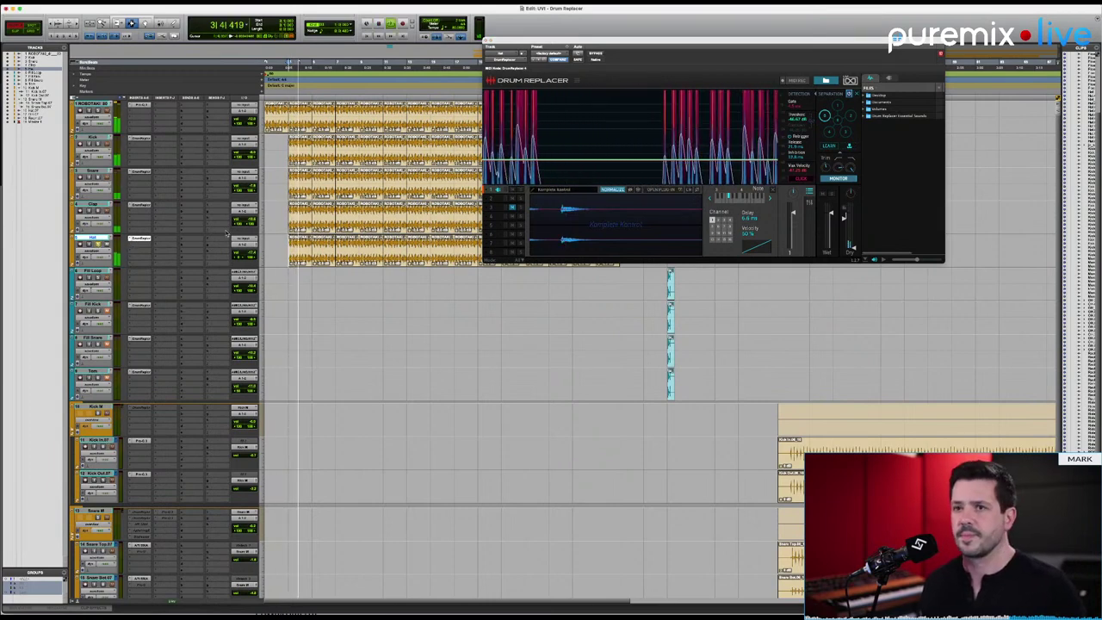
pyautogui.press('space')
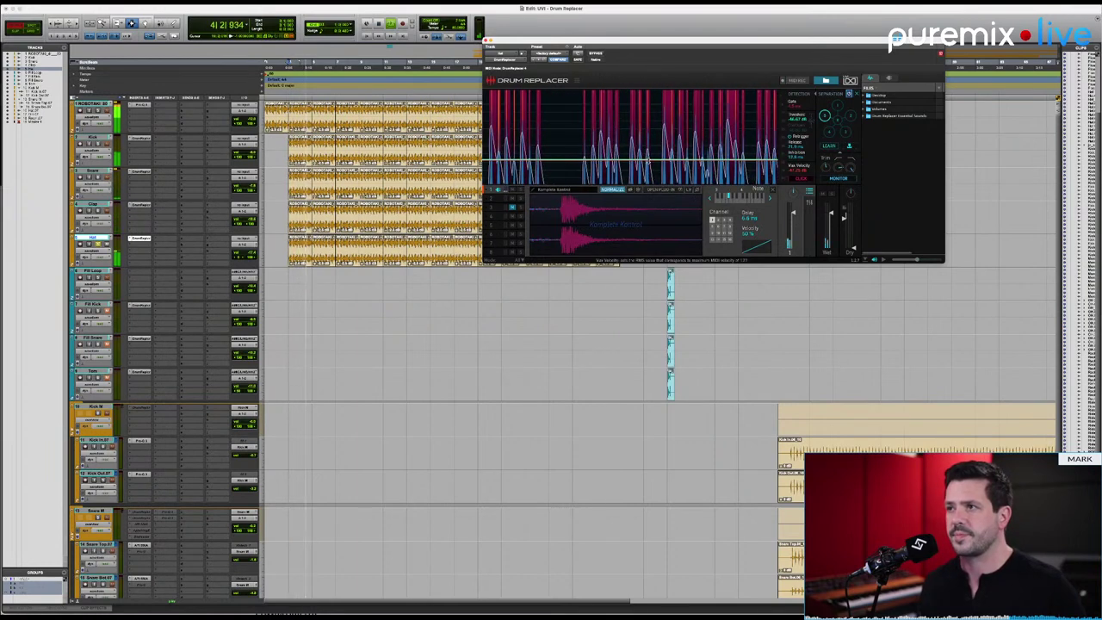
pyautogui.press('space')
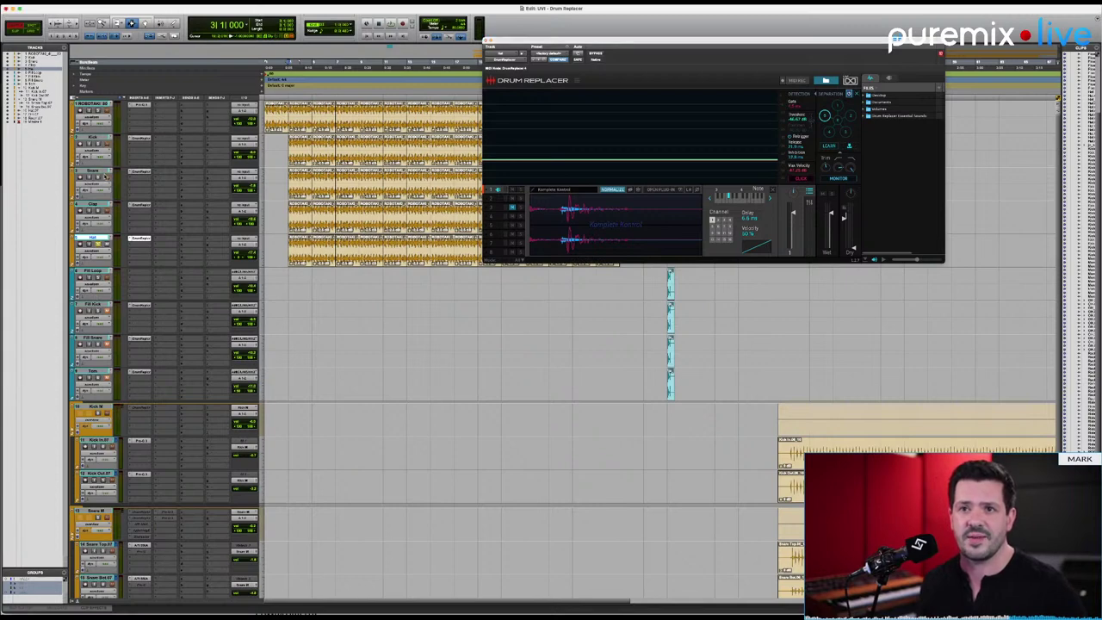
# Select and solo the Kick through Hat tracks together, and audition the complete replaced loop against the original.
pyautogui.keyDown('shift'); pyautogui.click(97, 138); pyautogui.keyUp('shift')
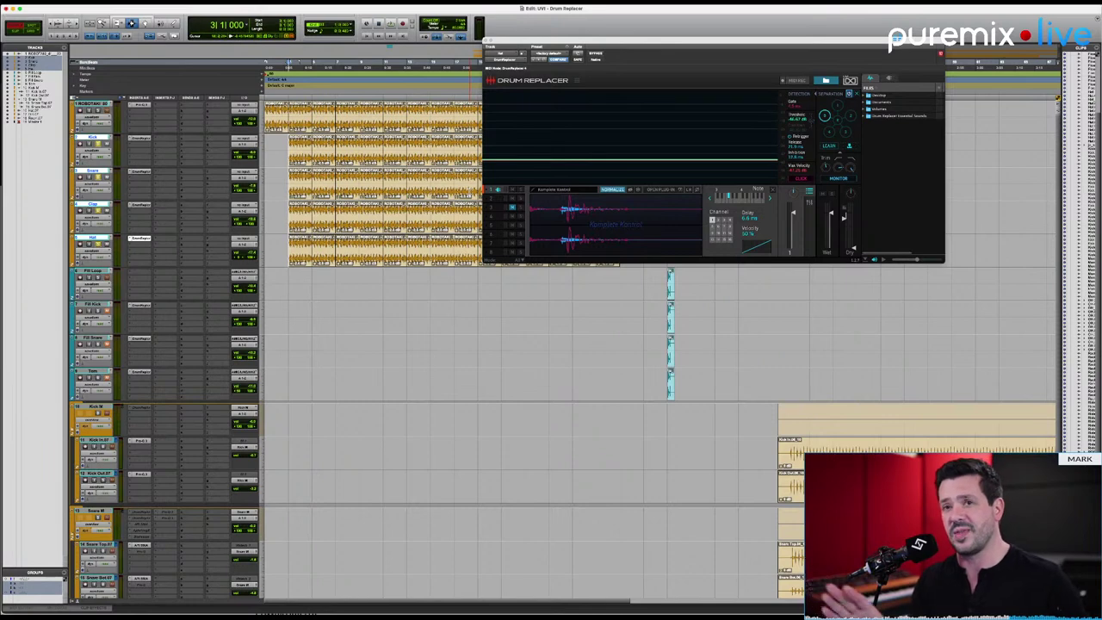
pyautogui.press('space')
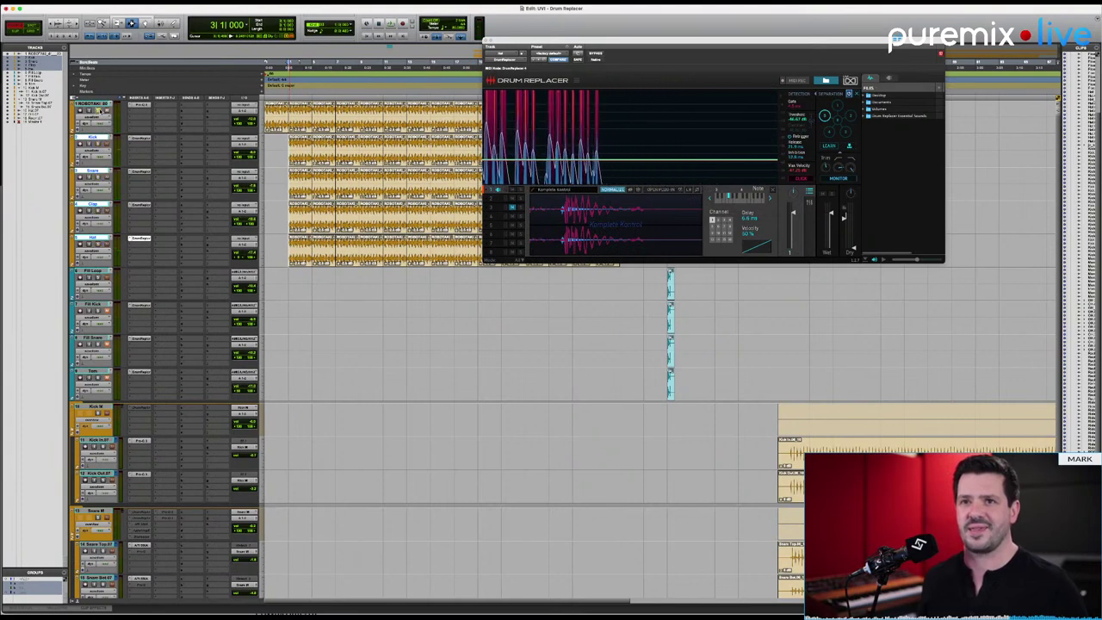
pyautogui.press('space')
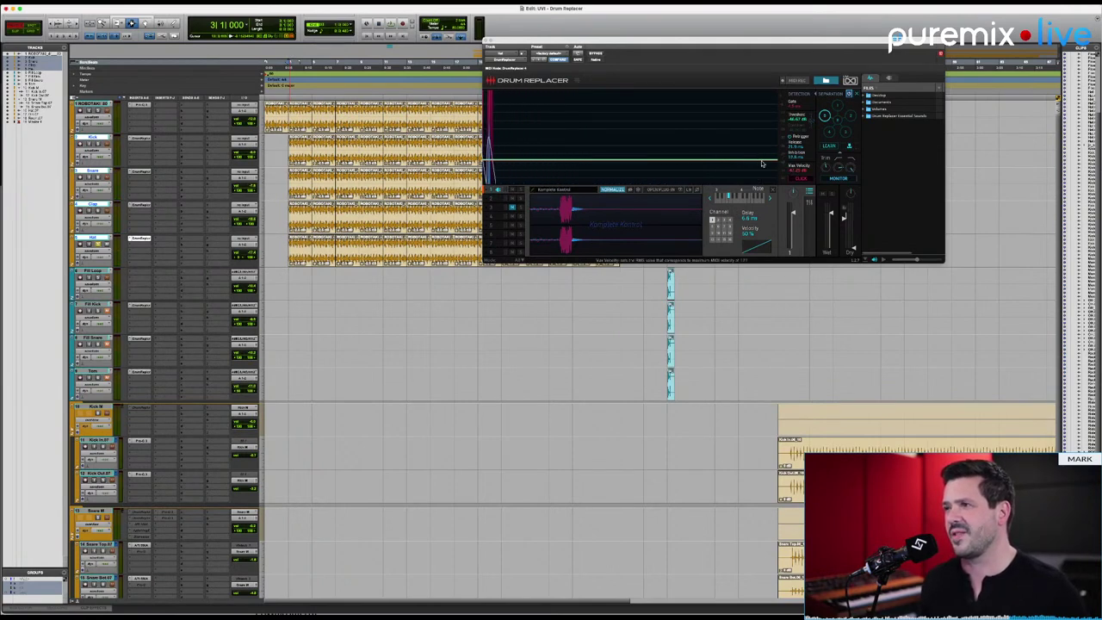
# Raise the hat's Max Velocity level well above the trigger threshold, after trying a lower setting, and audition it.
pyautogui.click(765, 161)
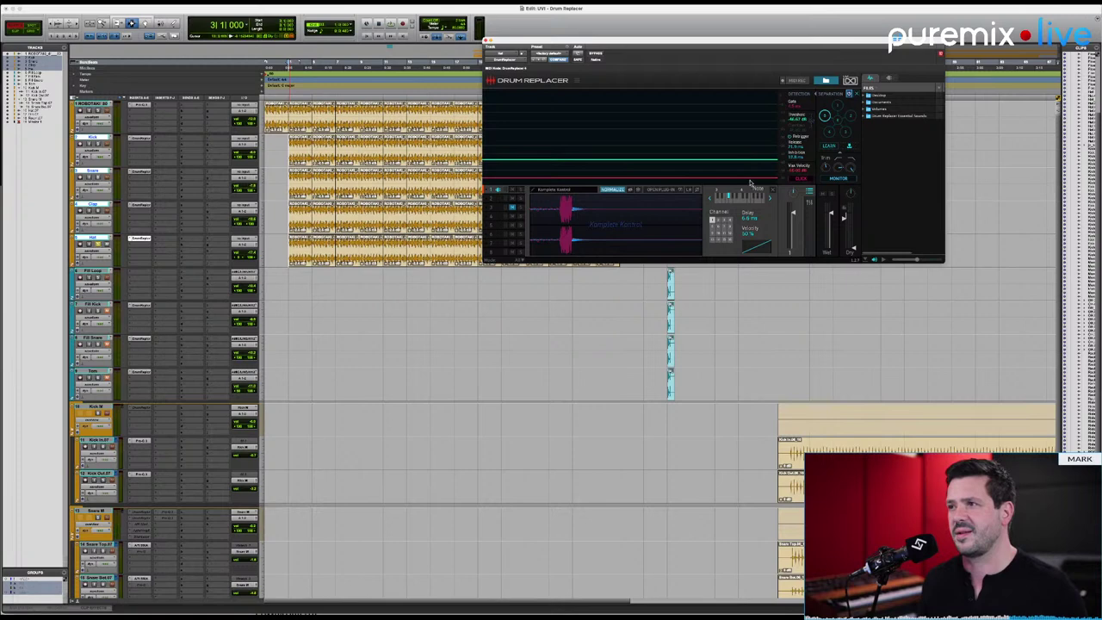
pyautogui.press('space')
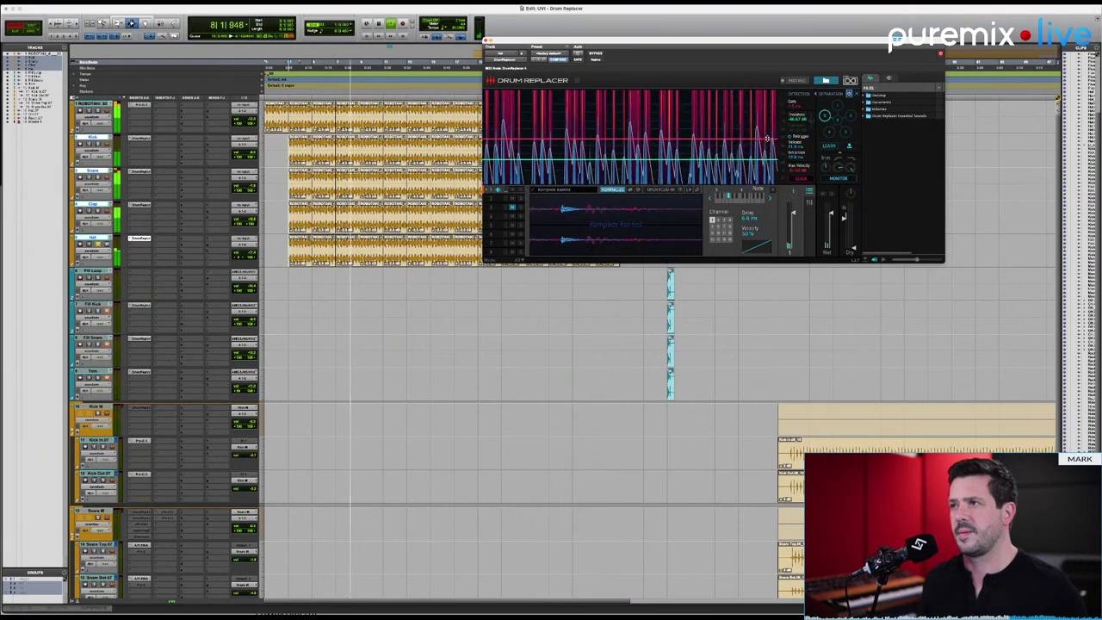
pyautogui.press('space')
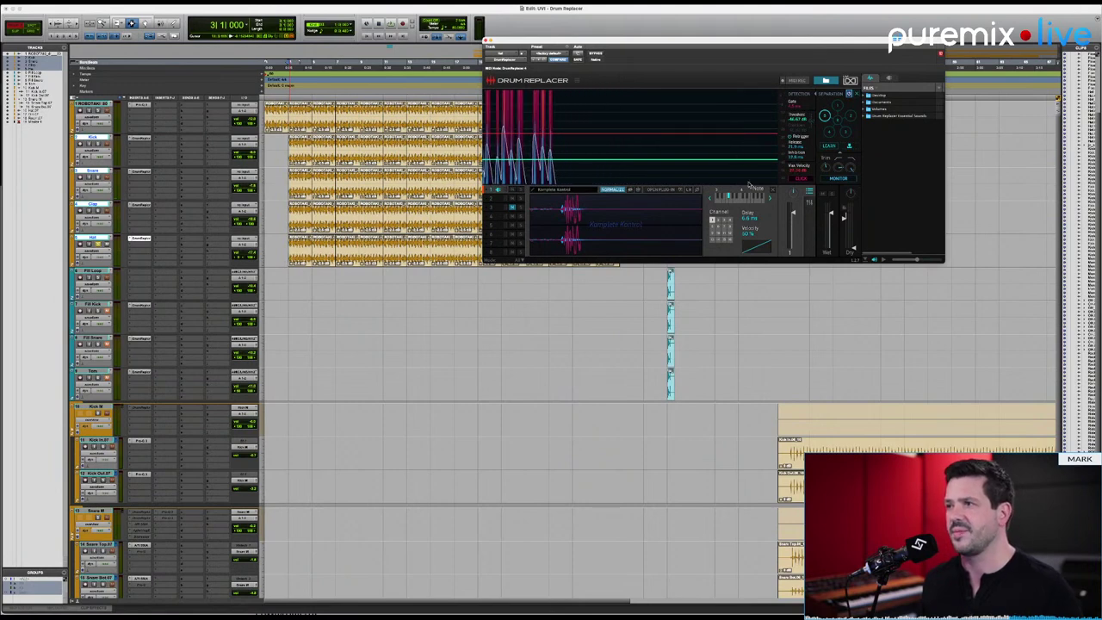
# Bend the hat's velocity curve upward and raise its Velocity amount to 100% during playback.
pyautogui.moveTo(755, 246); pyautogui.dragTo(753, 241)
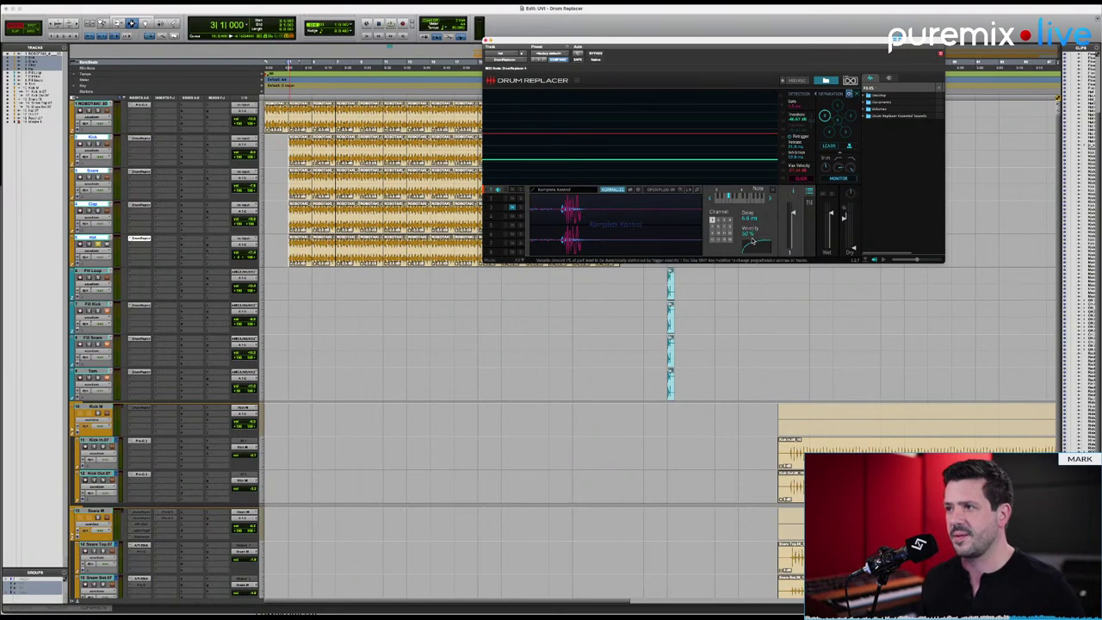
pyautogui.press('space')
pyautogui.moveTo(752, 246)
pyautogui.mouseDown()
pyautogui.moveTo(762, 252)
pyautogui.moveTo(752, 247)
pyautogui.mouseUp()
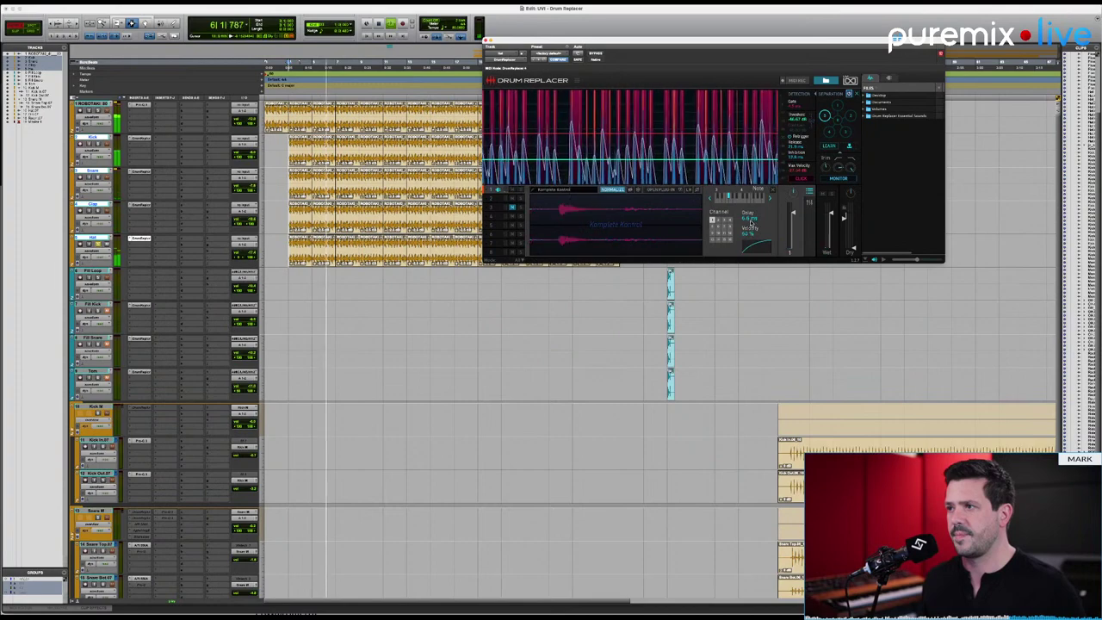
pyautogui.moveTo(748, 233); pyautogui.dragTo(757, 186)
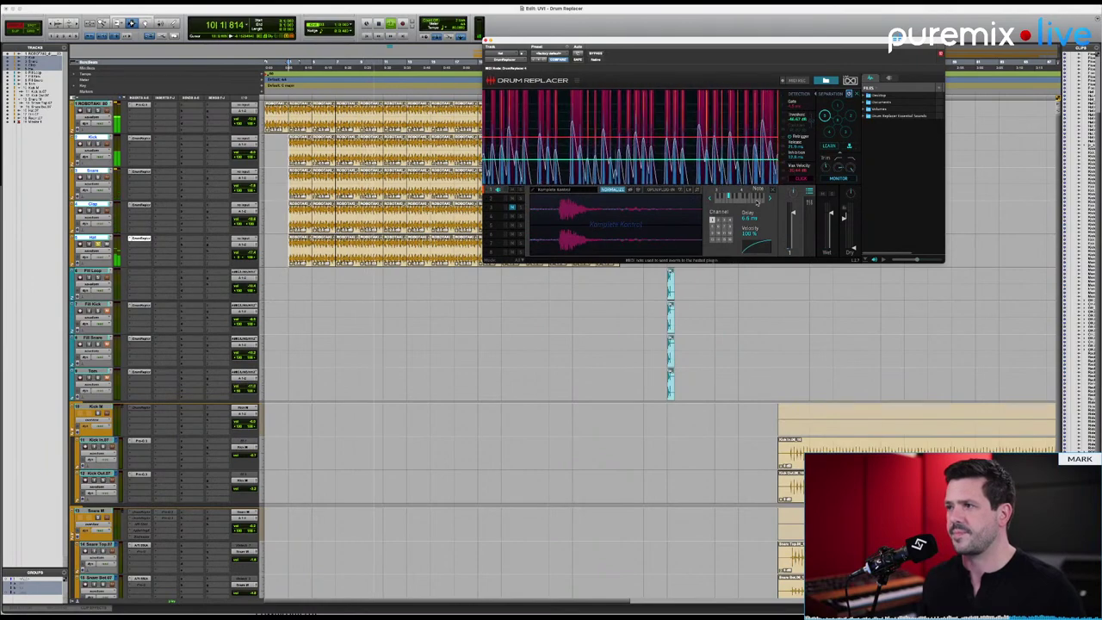
# Reduce the hat's velocity curve bend and lower its Velocity amount while the loop plays.
pyautogui.scroll(3, 759, 249)
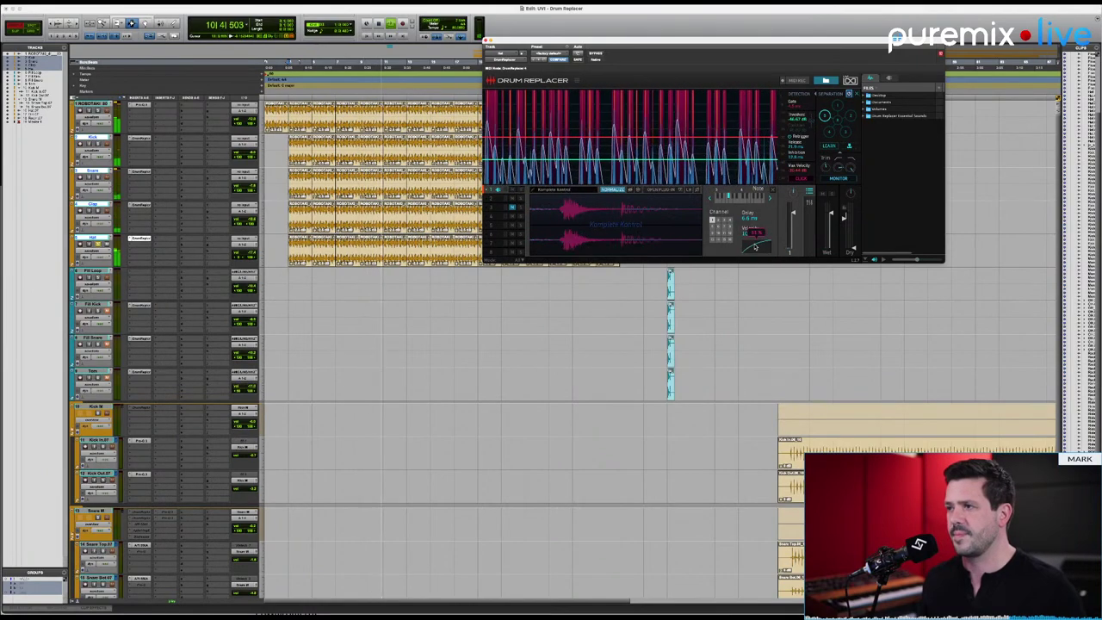
pyautogui.scroll(-3, 756, 247)
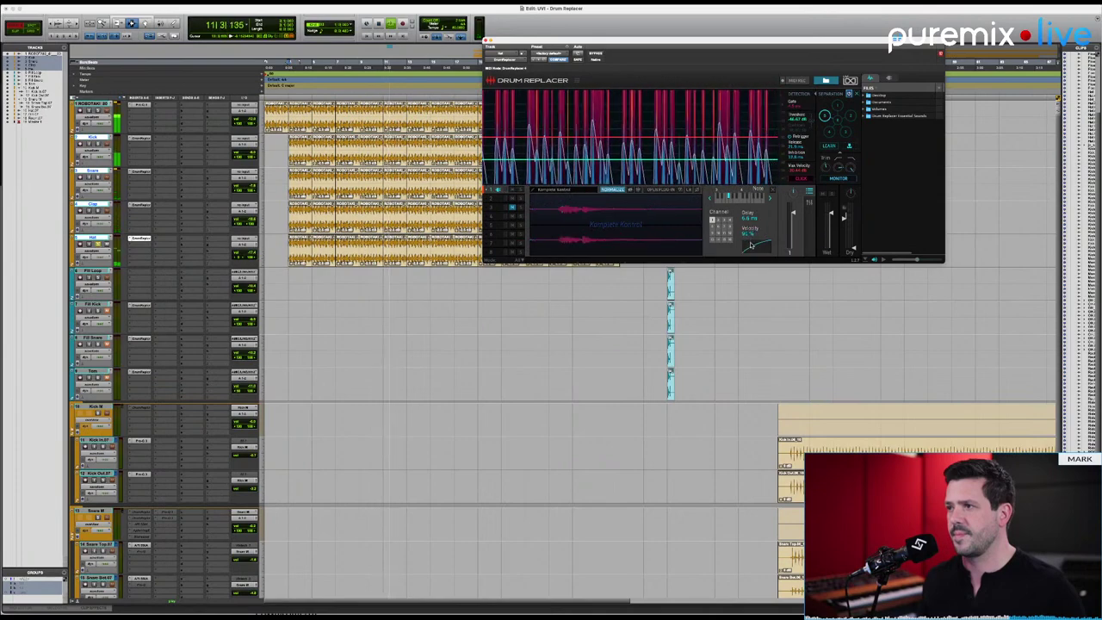
pyautogui.scroll(1, 751, 247)
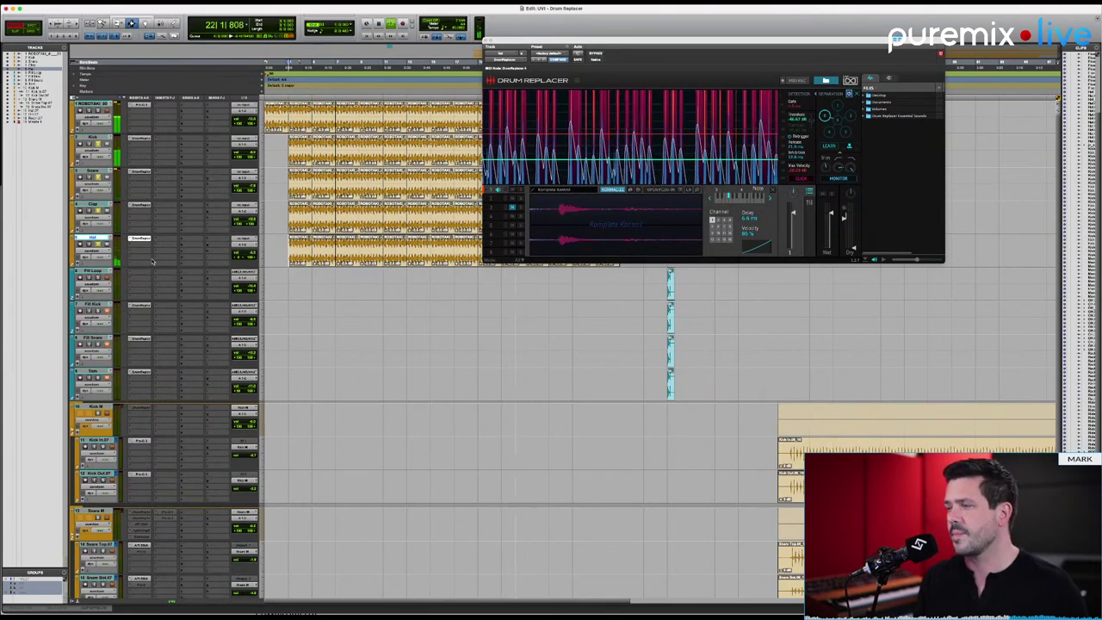
# Reset the hat's velocity curve to linear, then bend it upward again during playback.
pyautogui.doubleClick(758, 249)
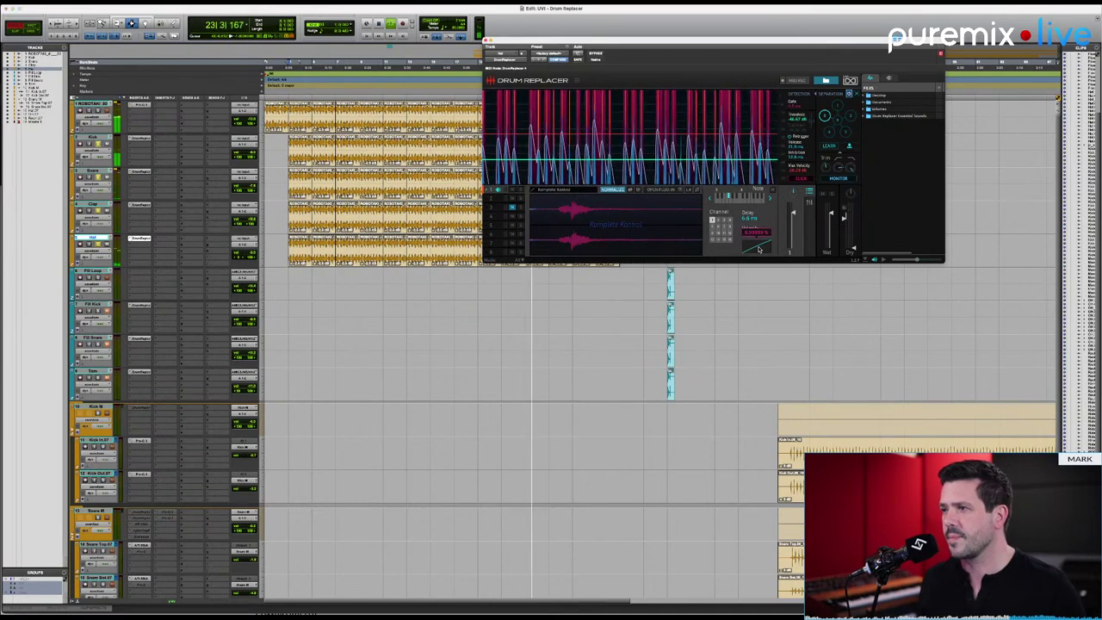
pyautogui.moveTo(759, 248); pyautogui.dragTo(753, 249)
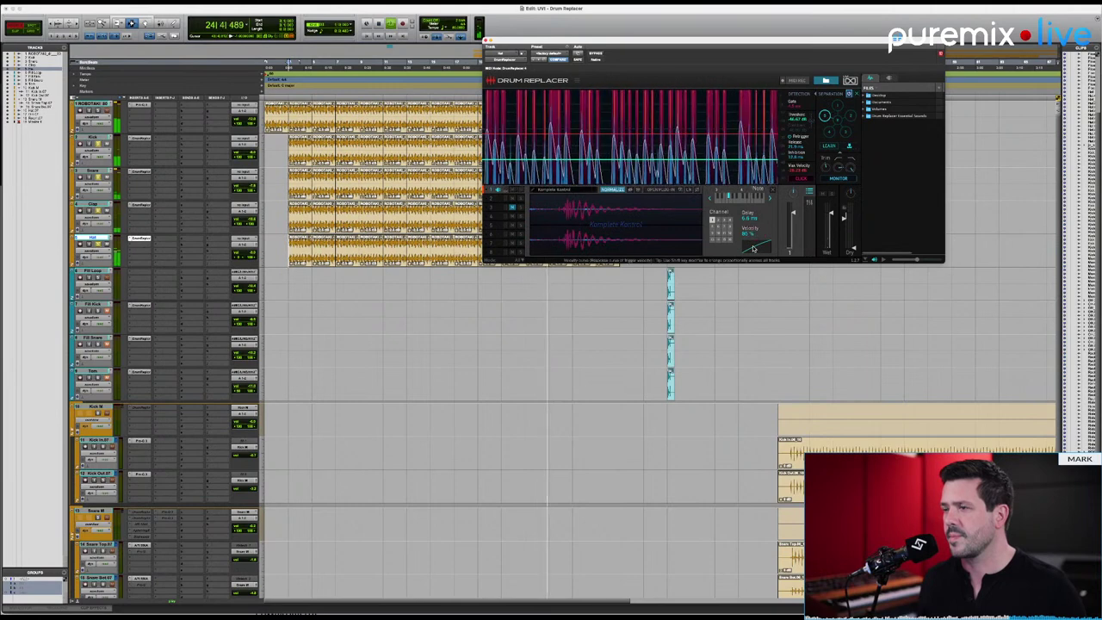
pyautogui.moveTo(754, 248); pyautogui.dragTo(741, 244)
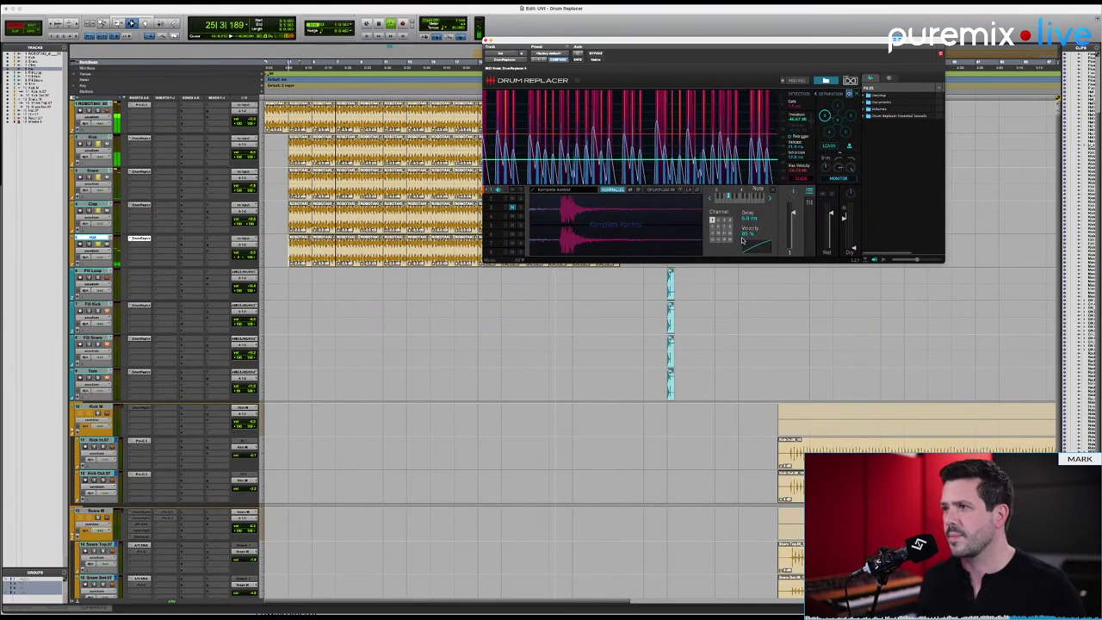
pyautogui.click(510, 207)
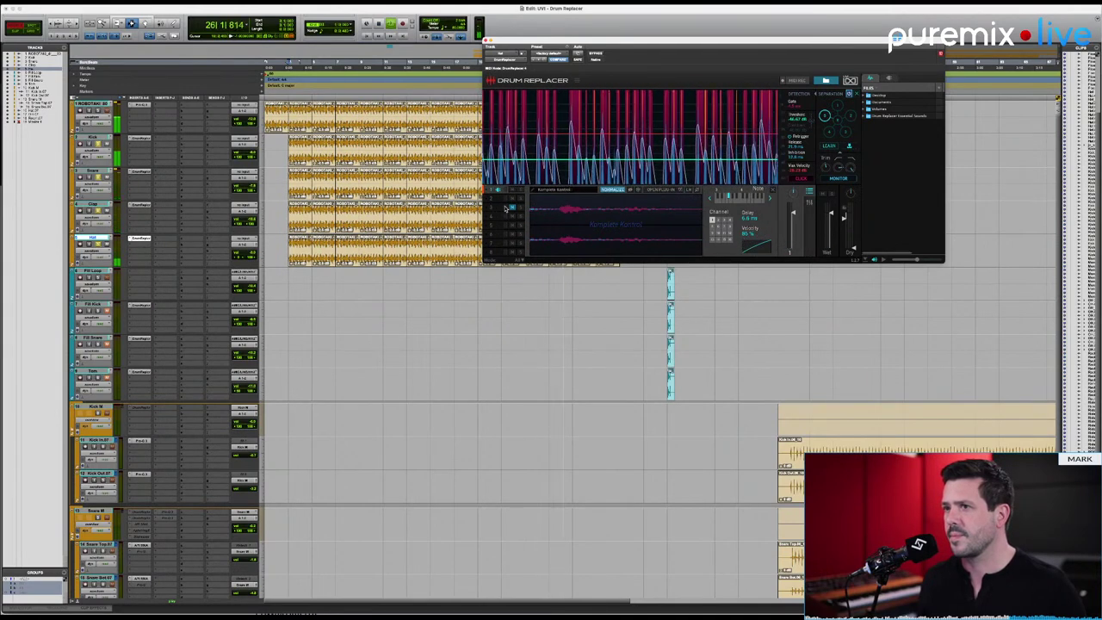
# Replay the replaced loop, and look at the Komplete Kontrol drum kit hosted in the hat's Drum Replacer.
pyautogui.press('space')
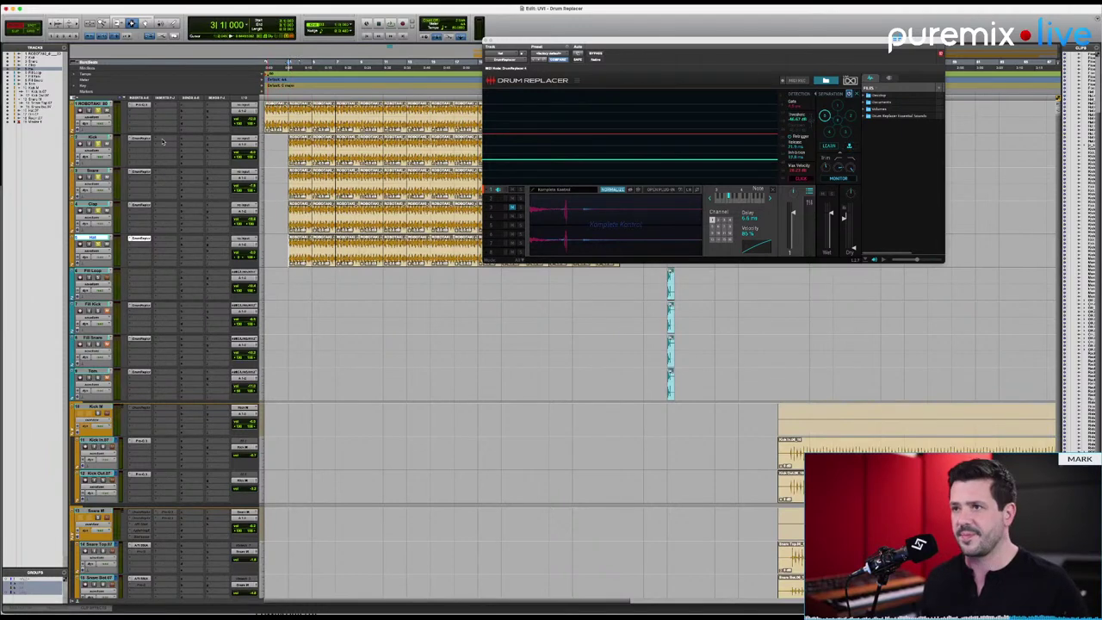
pyautogui.press('space')
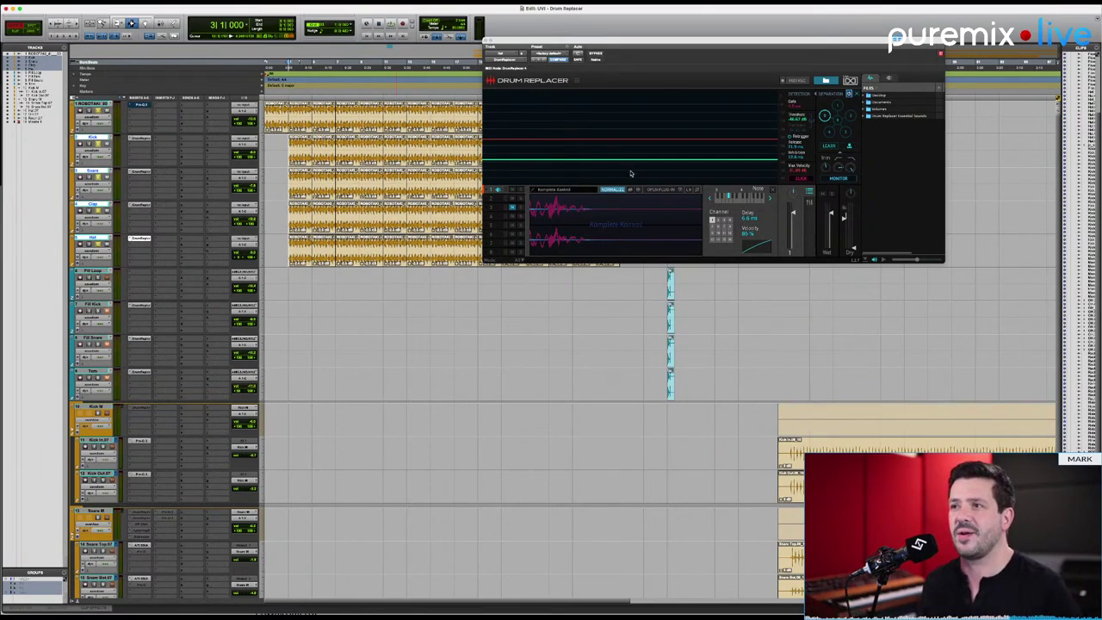
pyautogui.click(660, 189)
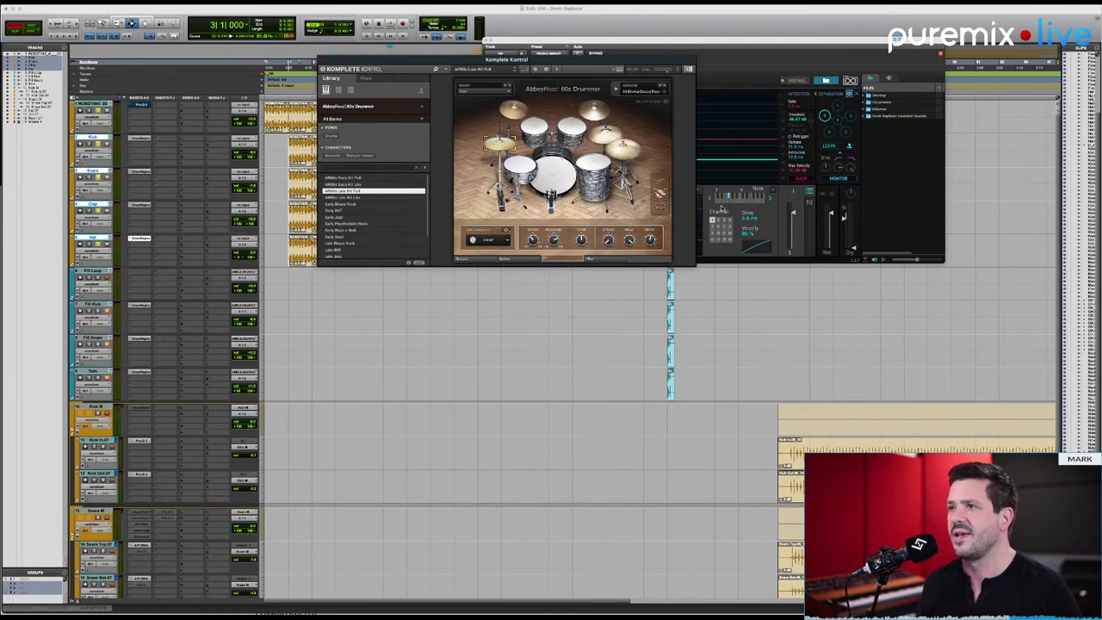
pyautogui.click(322, 61)
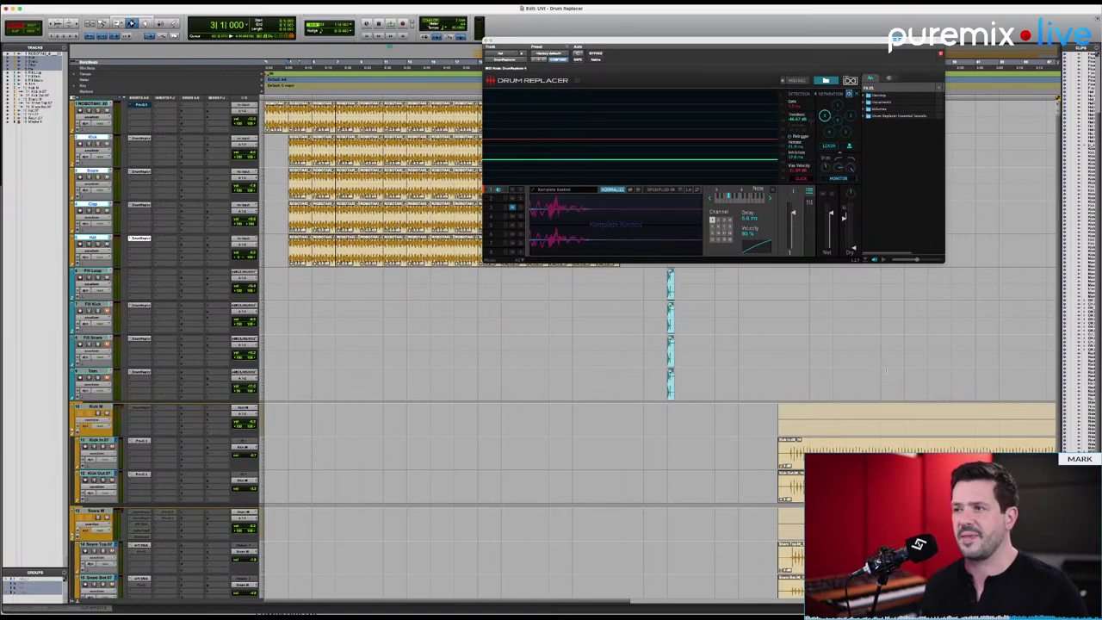
# Bring the drum fill clips at bar 35 into close view and audition the Fill Kick track soloed.
pyautogui.click(671, 284)
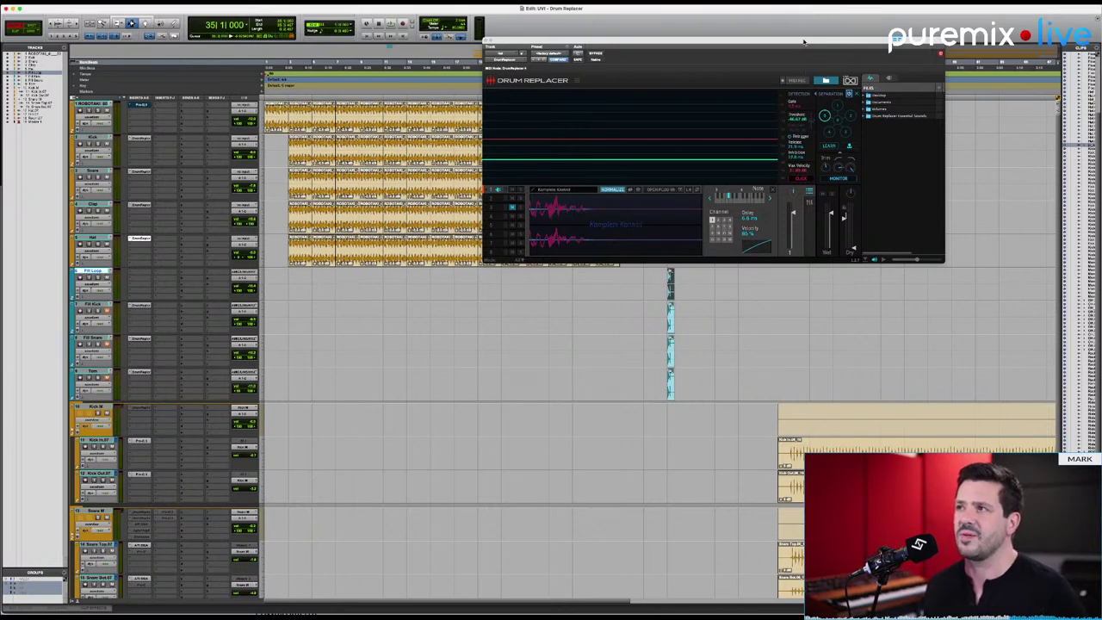
pyautogui.moveTo(803, 40); pyautogui.dragTo(794, 21)
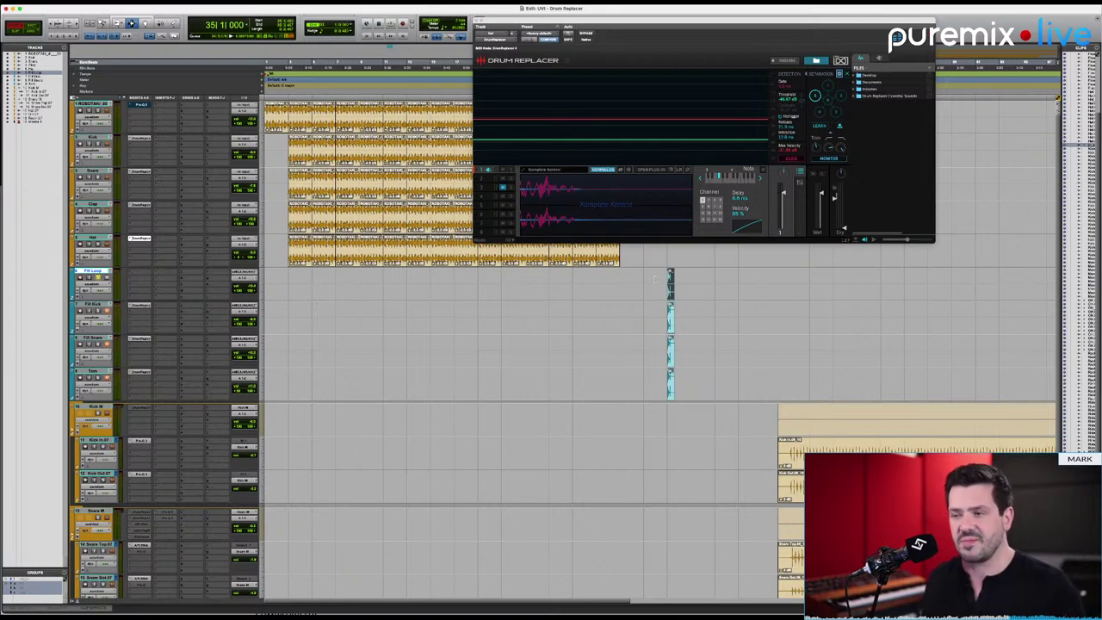
pyautogui.press('super+bracketright')
pyautogui.press('super+bracketright')
pyautogui.press('super+bracketright')
pyautogui.press('super+bracketright')
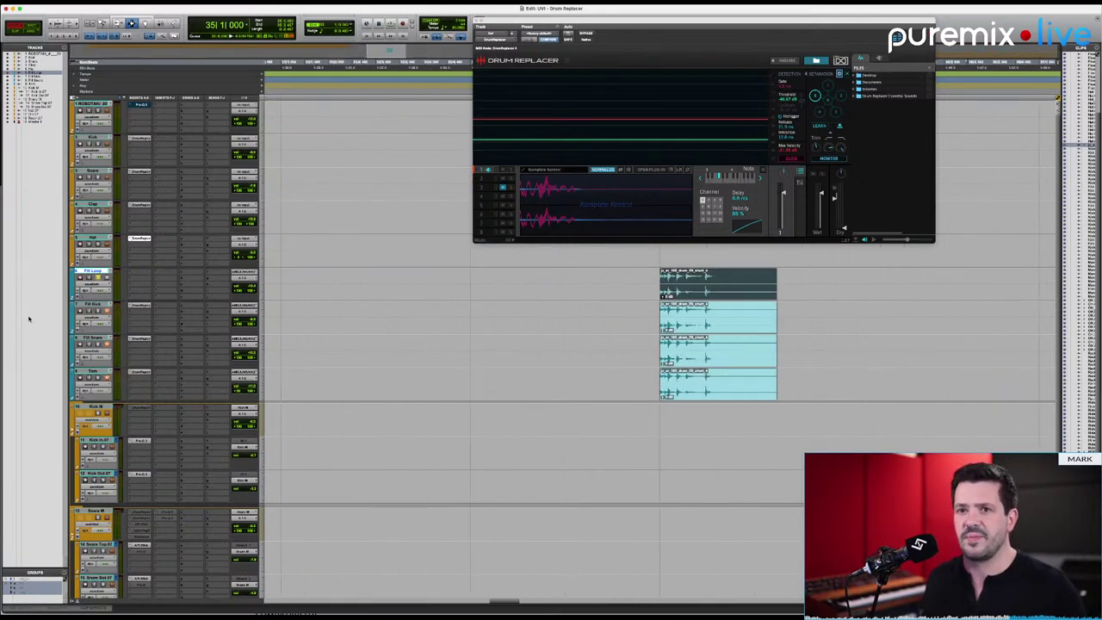
pyautogui.click(93, 305)
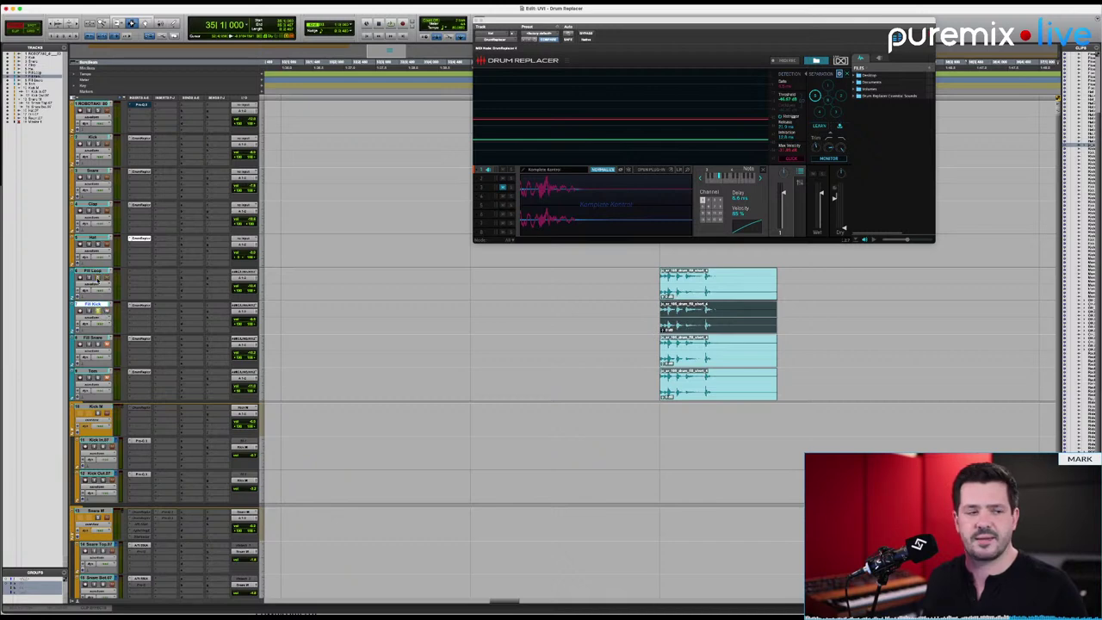
pyautogui.press('space')
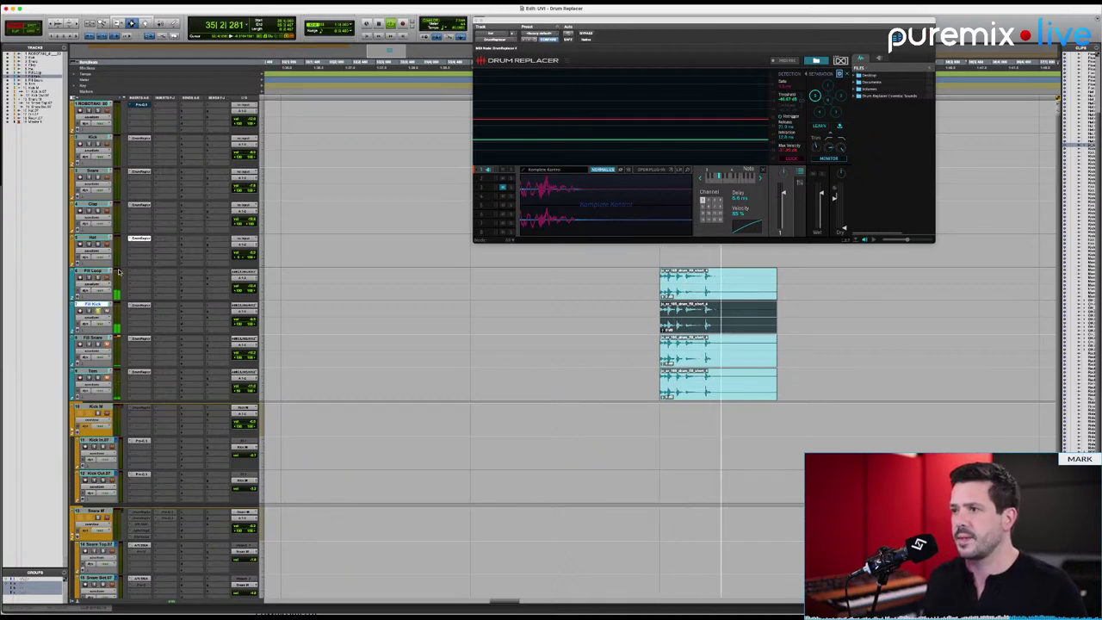
pyautogui.press('space')
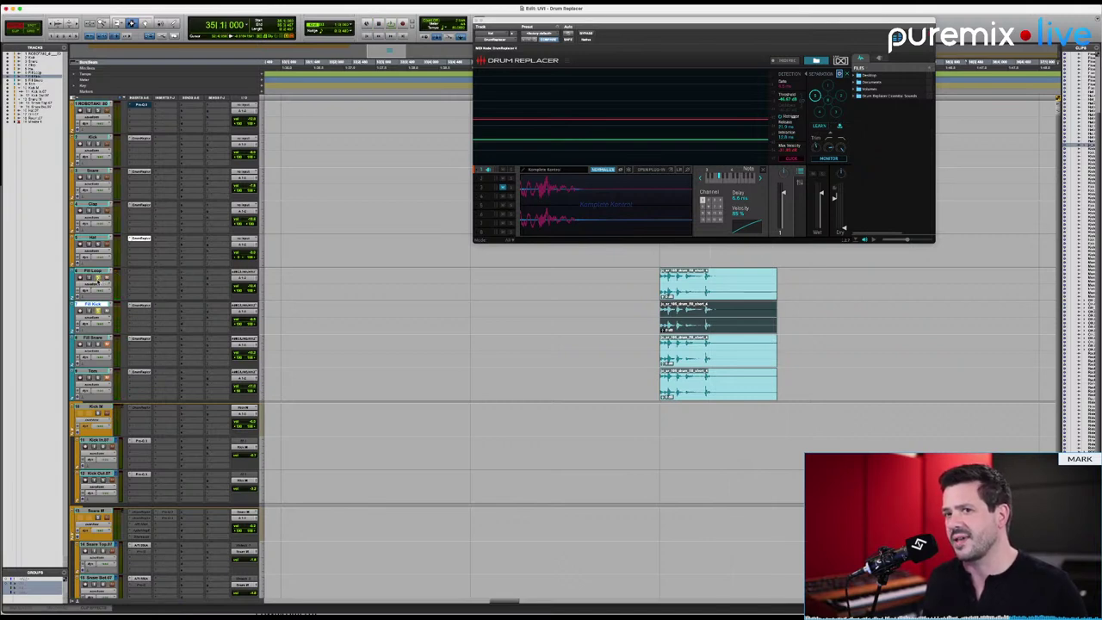
# Audition the Fill Loop soloed with and without the Fill Kick track to compare the kick layer.
pyautogui.press('space')
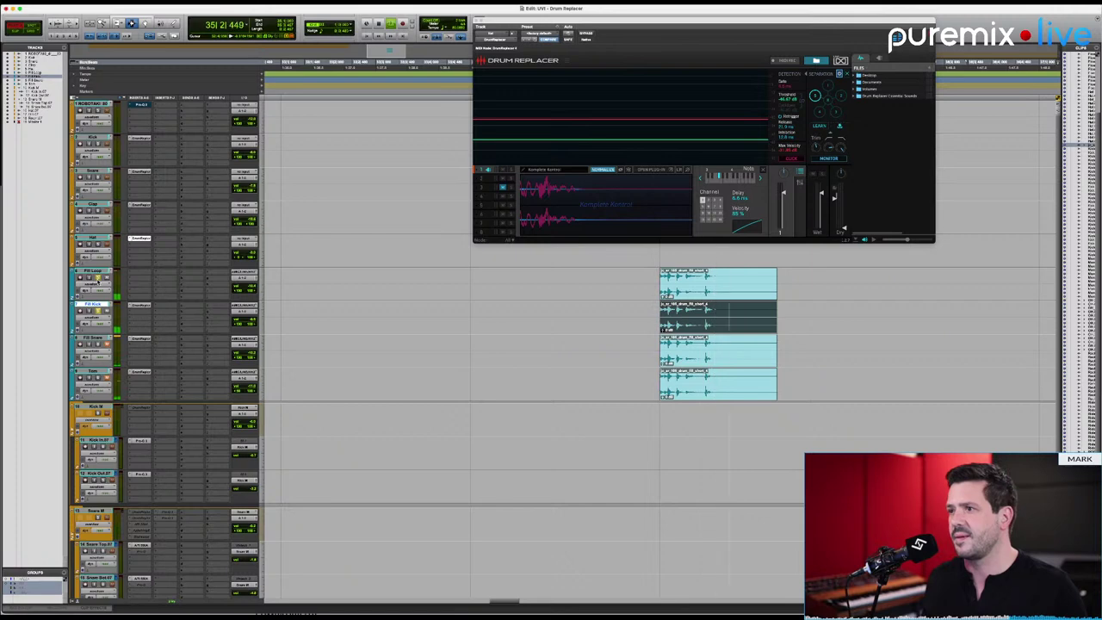
pyautogui.press('space')
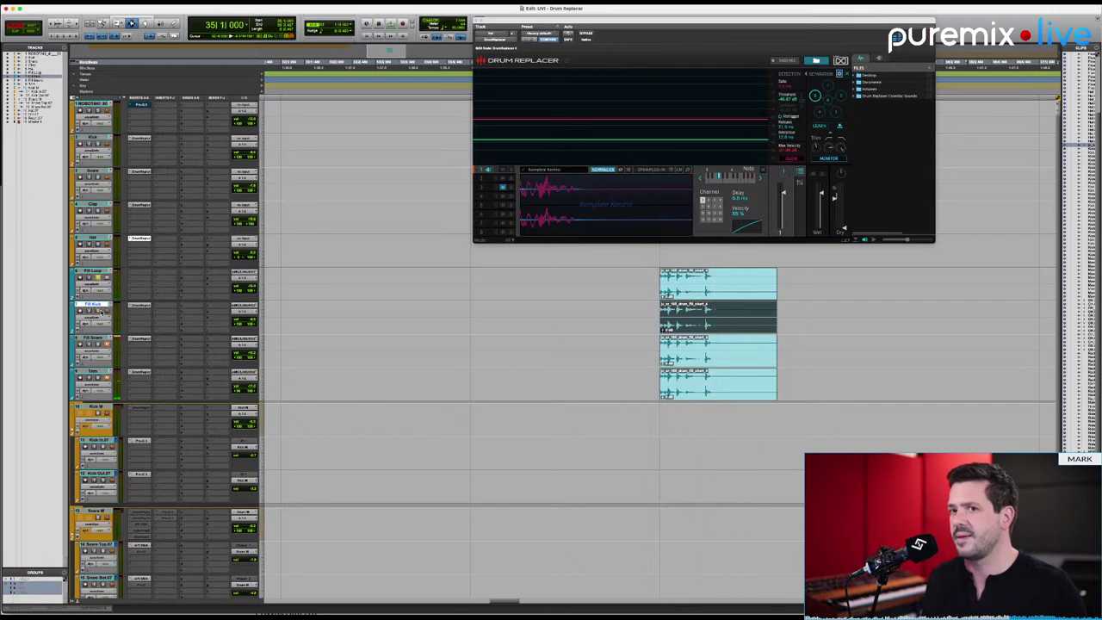
pyautogui.press('space')
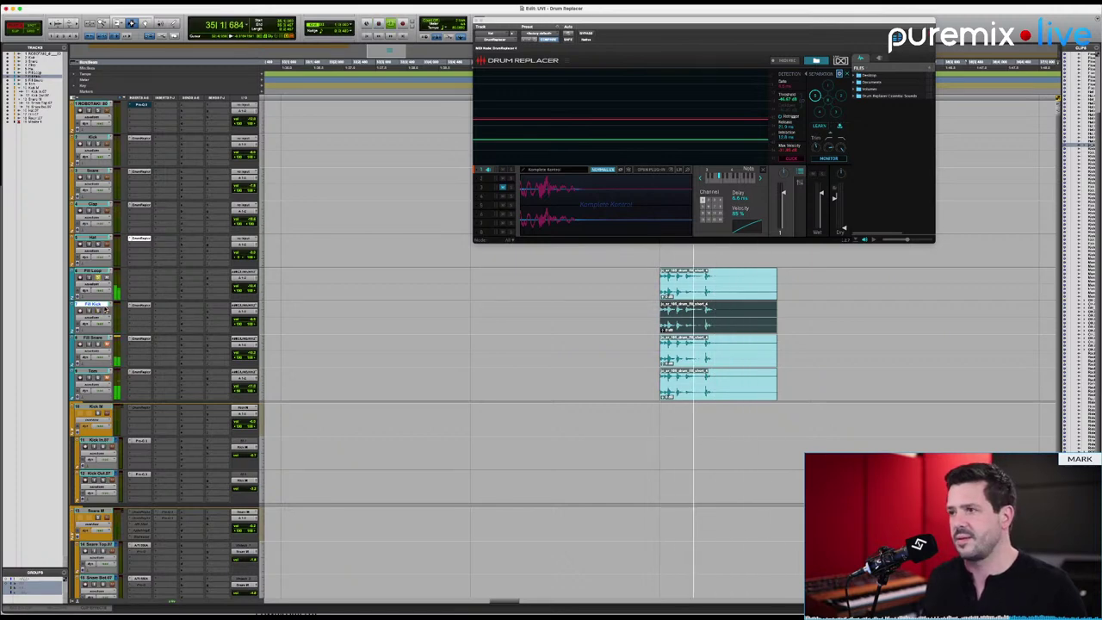
pyautogui.press('space')
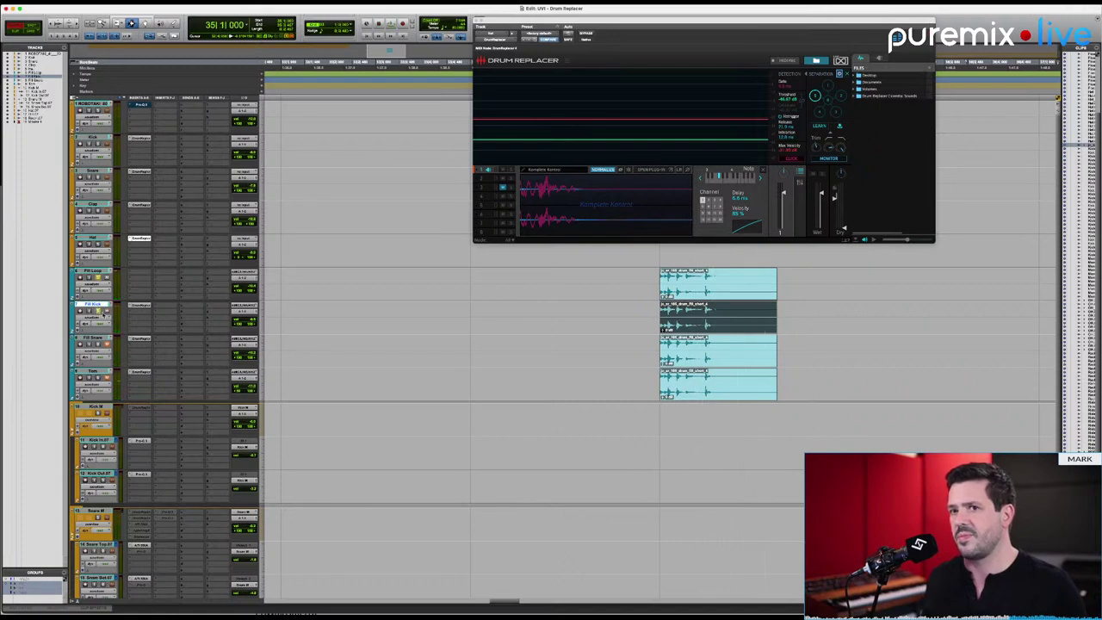
pyautogui.press('space')
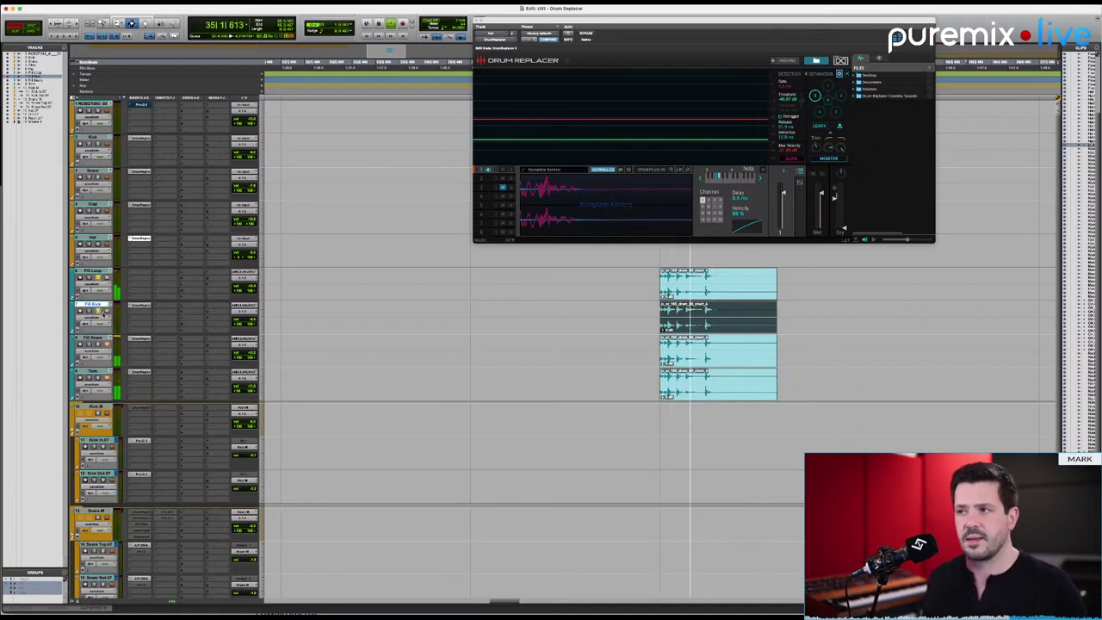
pyautogui.press('space')
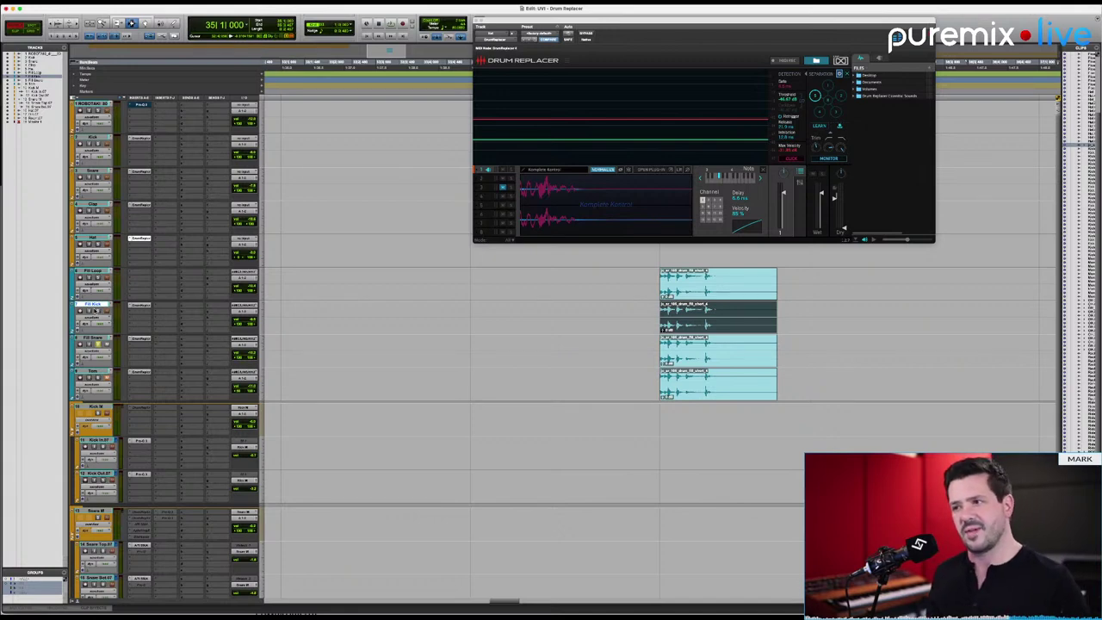
# Audition the soloed Fill Snare track, starting playback around the end of bar 33.
pyautogui.click(534, 349)
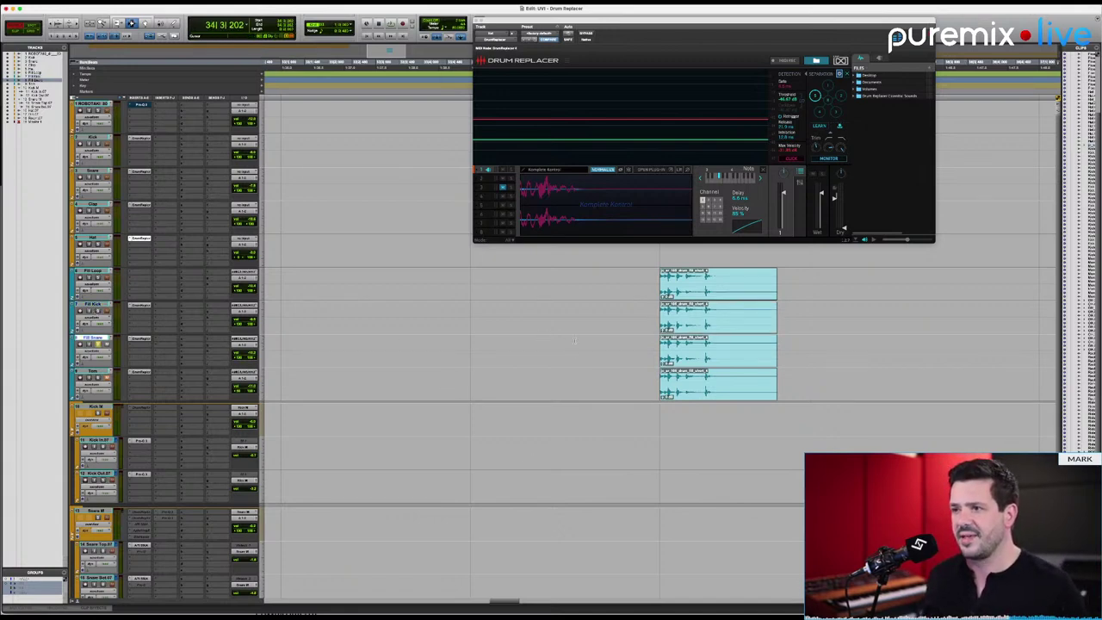
pyautogui.click(470, 354)
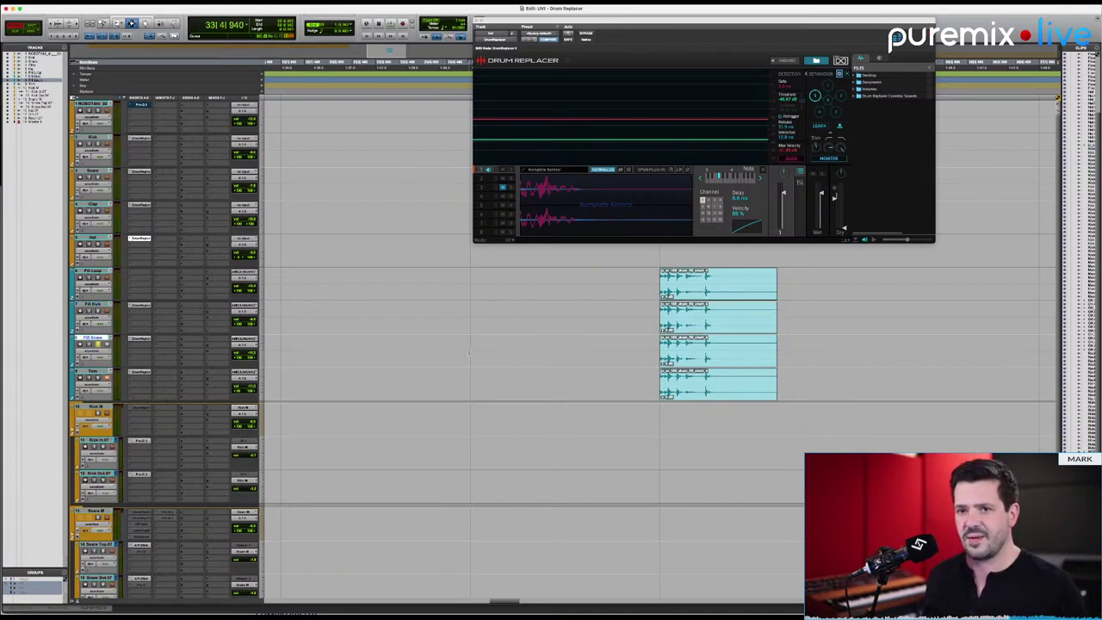
pyautogui.press('space')
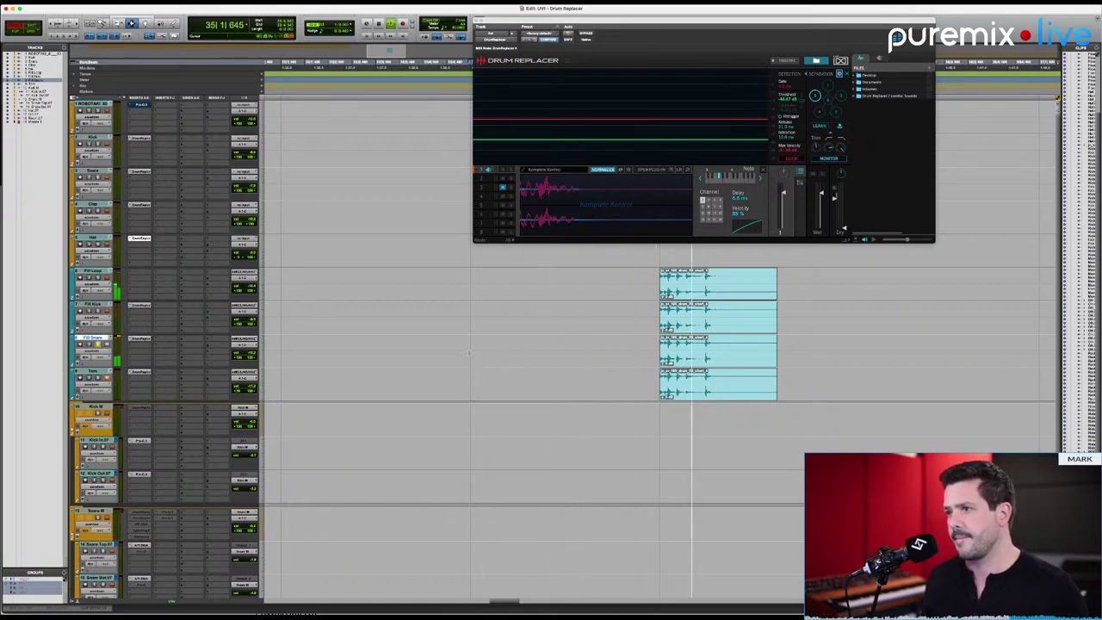
pyautogui.press('space')
pyautogui.press('space')
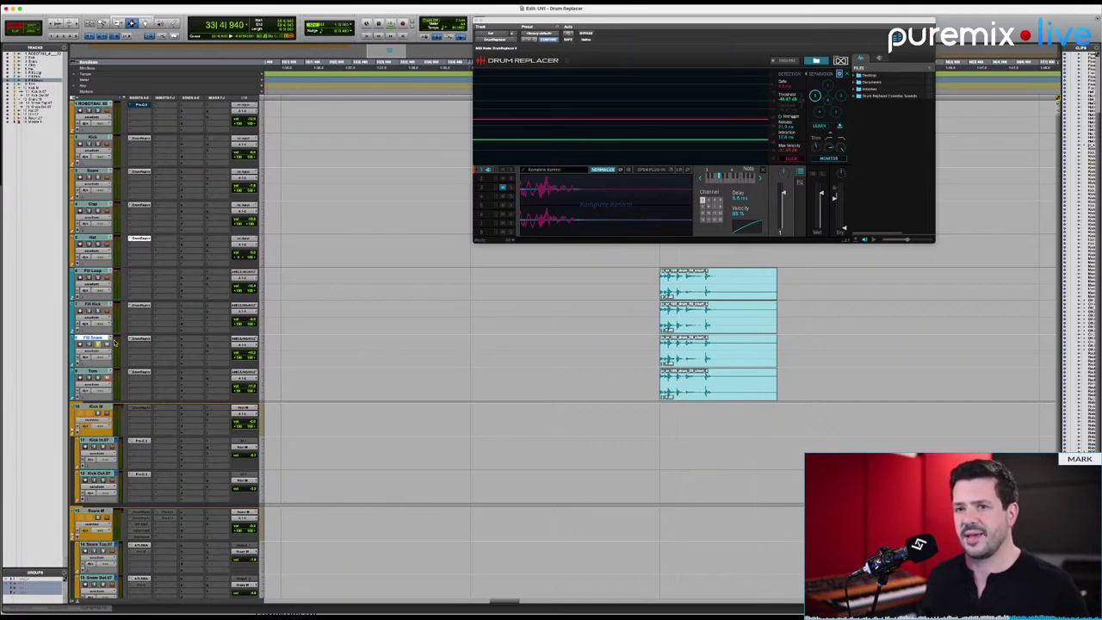
# Open the Fill Snare's Drum Replacer, enable the detection Click, and audition the fill, then again with the wet output muted.
pyautogui.click(141, 341)
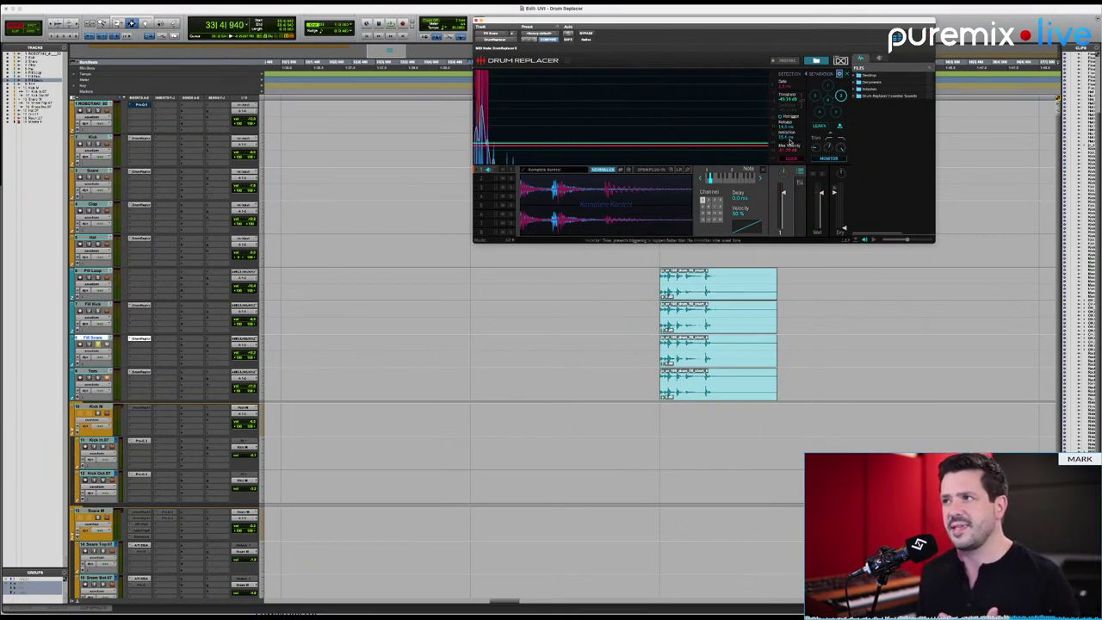
pyautogui.click(793, 159)
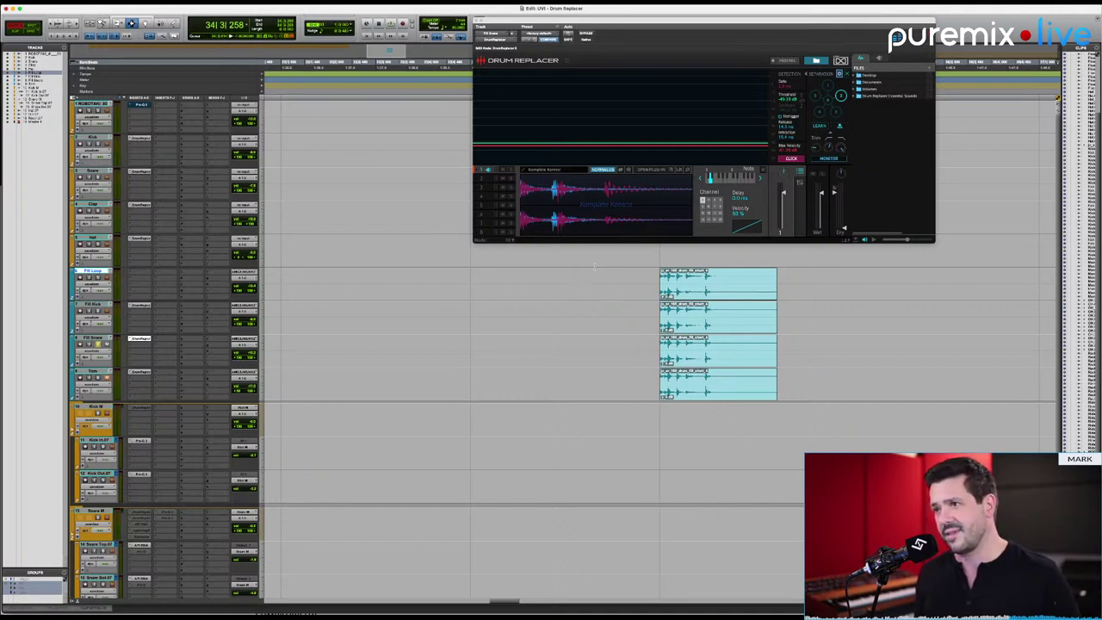
pyautogui.press('space')
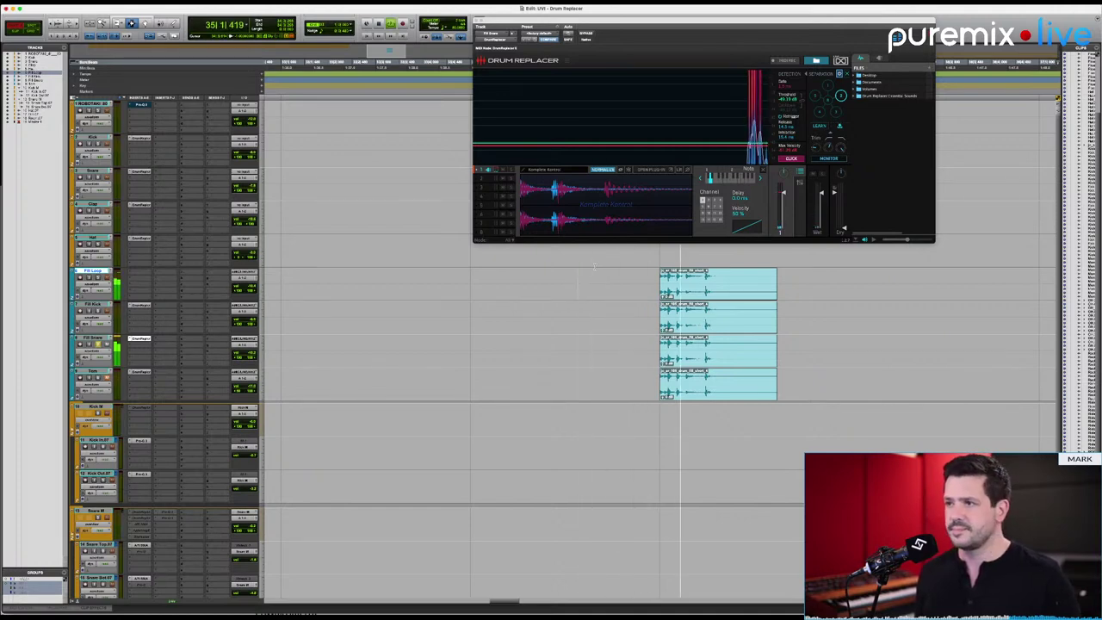
pyautogui.press('space')
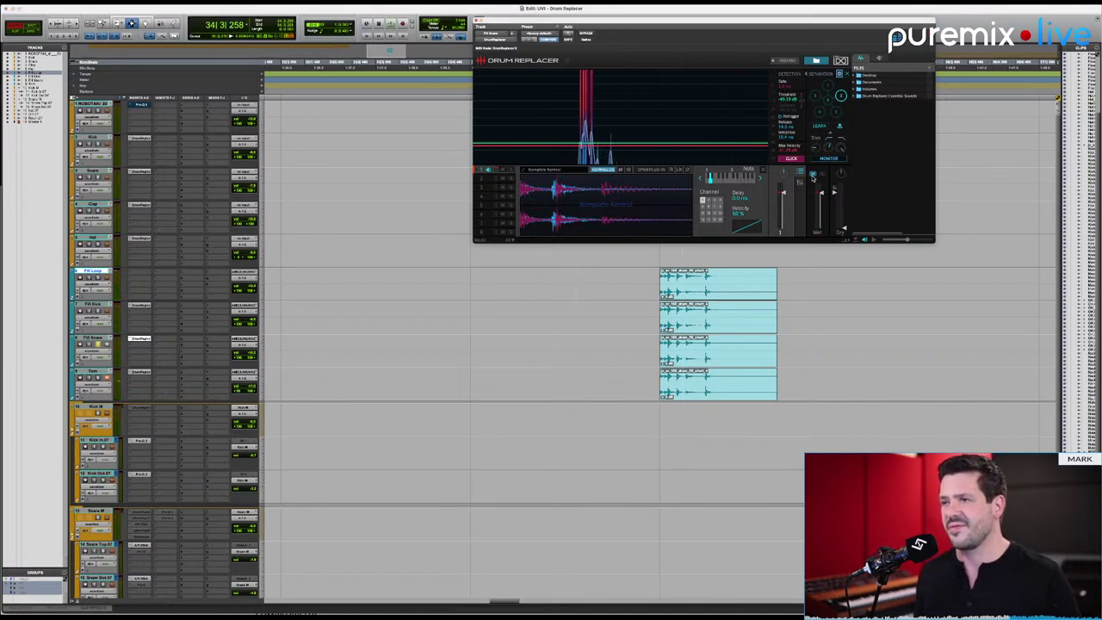
pyautogui.click(633, 297)
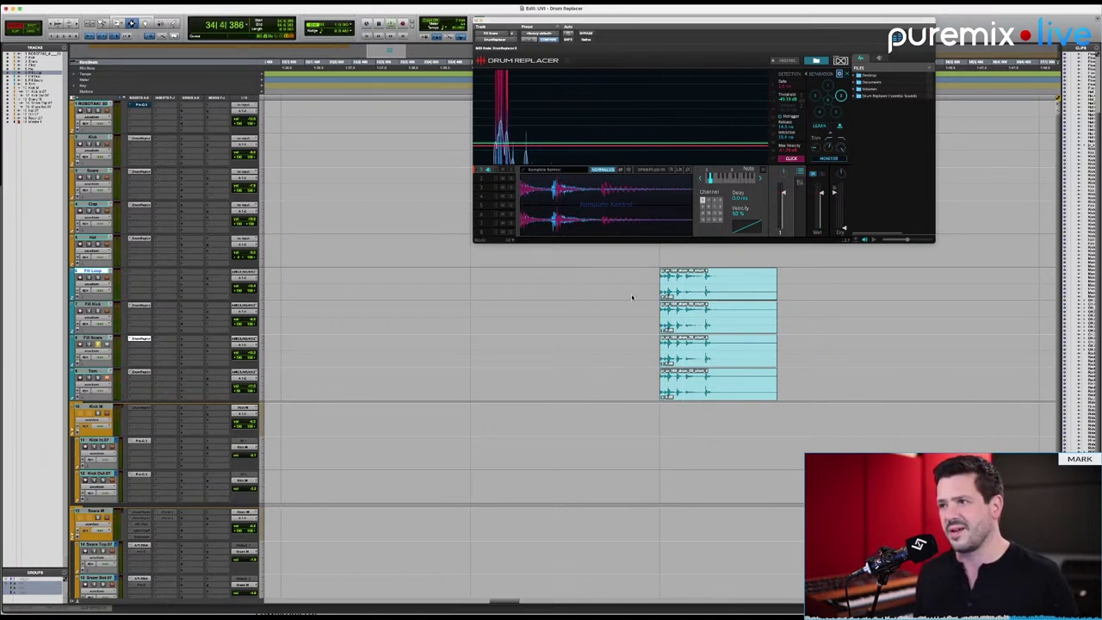
pyautogui.press('space')
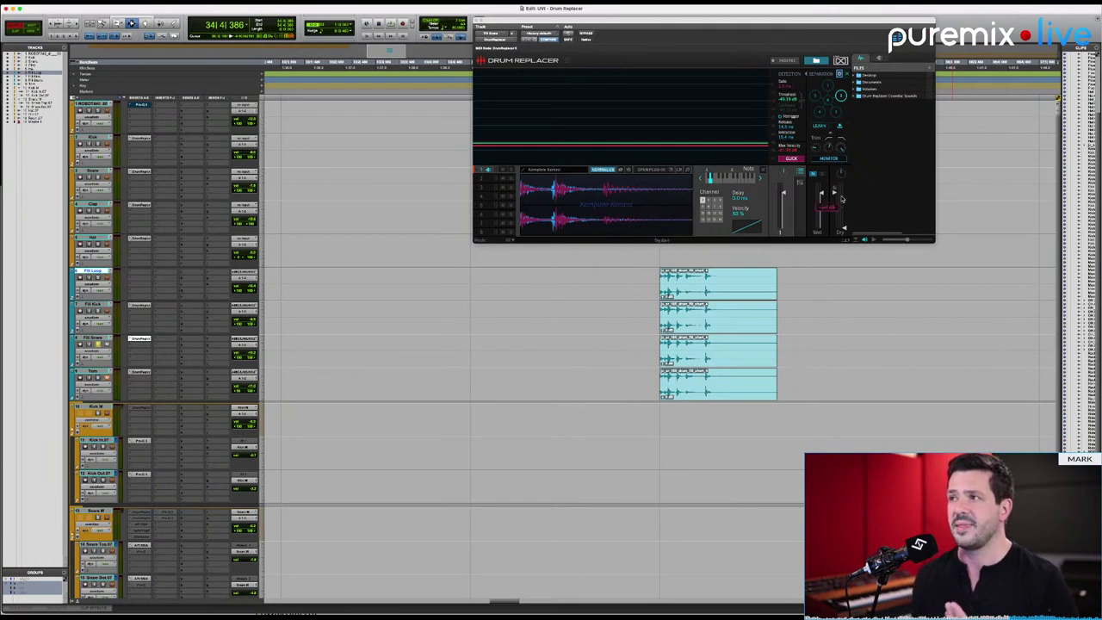
# Monitor the Fill Snare's detection signal with Click off, comparing all separation components against component 2 alone over the fill clip.
pyautogui.click(827, 161)
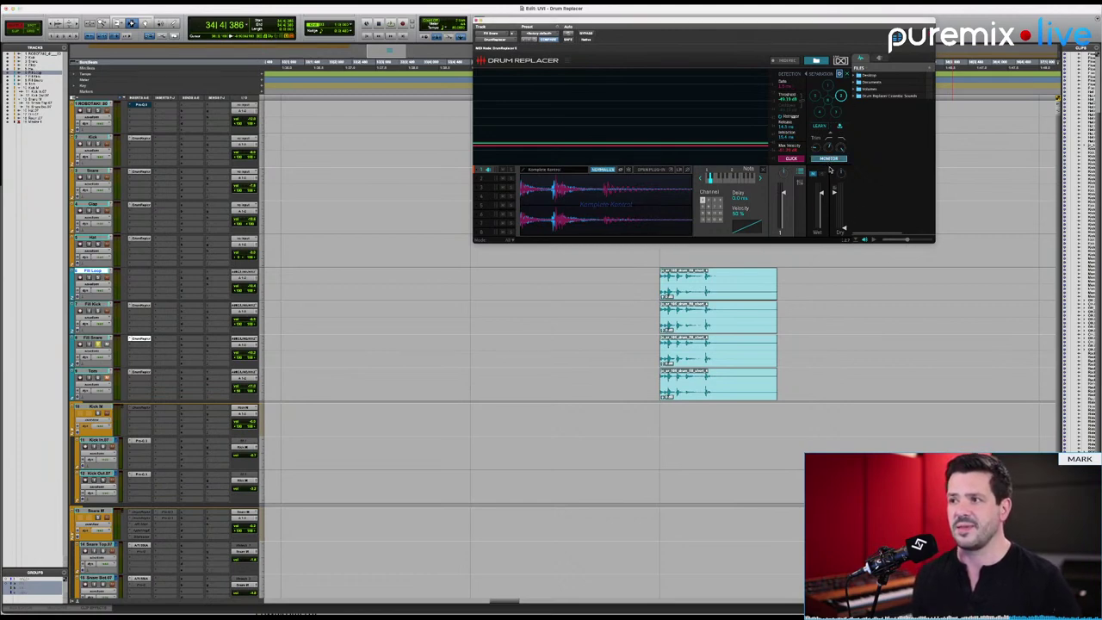
pyautogui.click(694, 355)
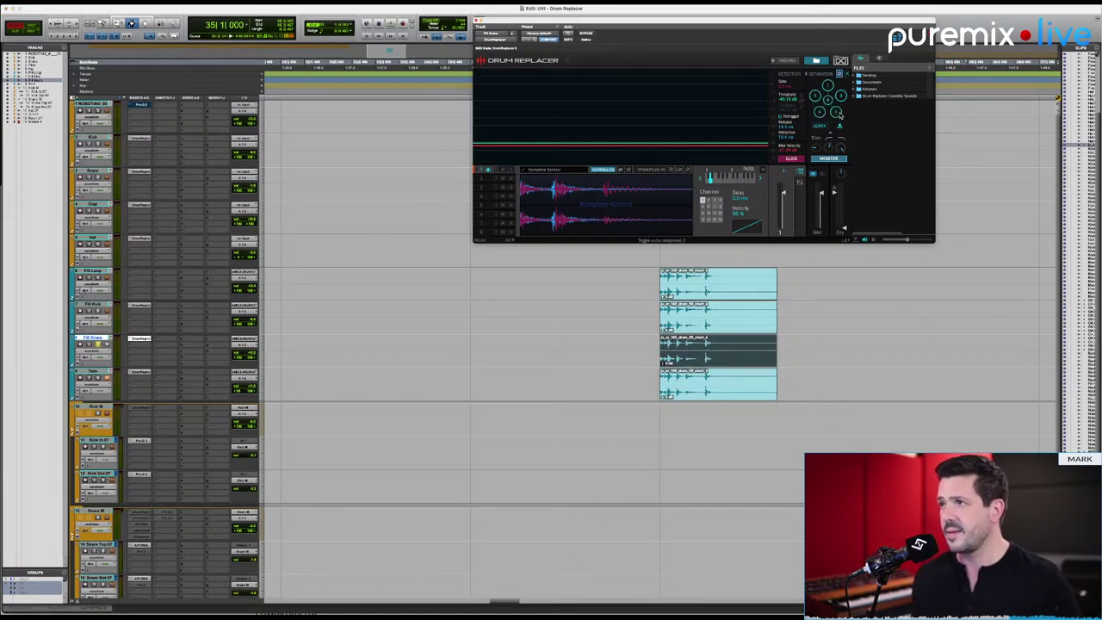
pyautogui.press('space')
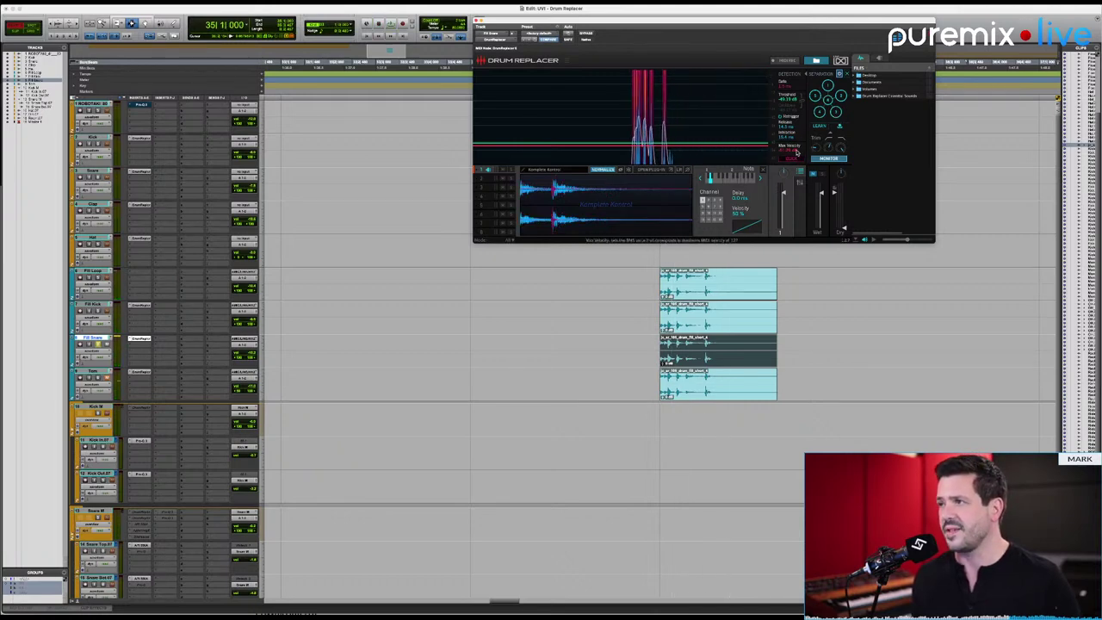
pyautogui.moveTo(830, 148)
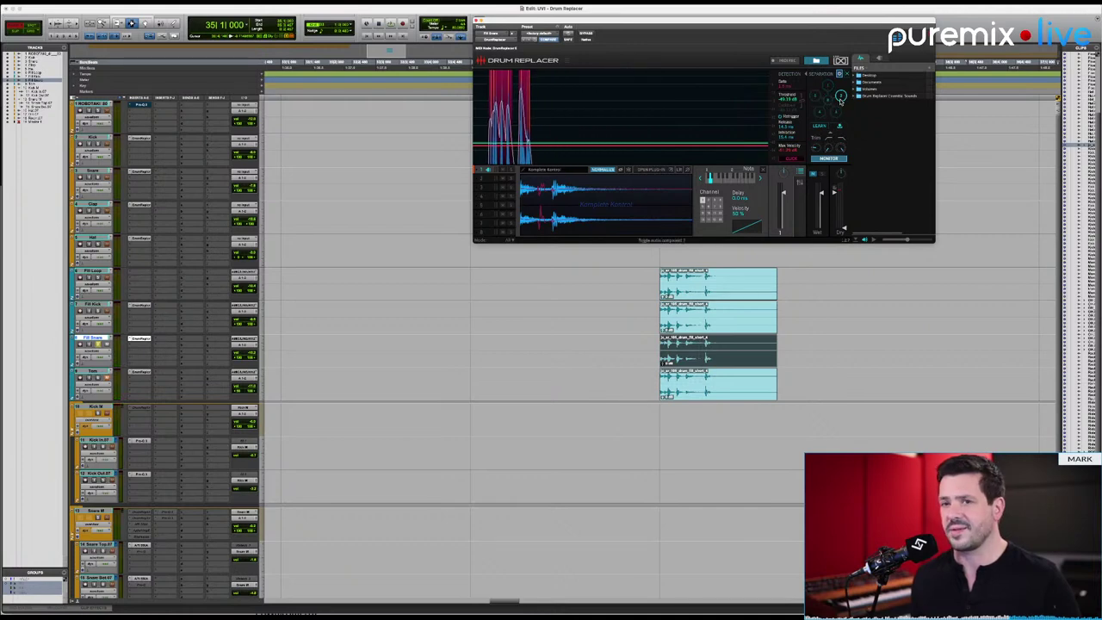
pyautogui.press('space')
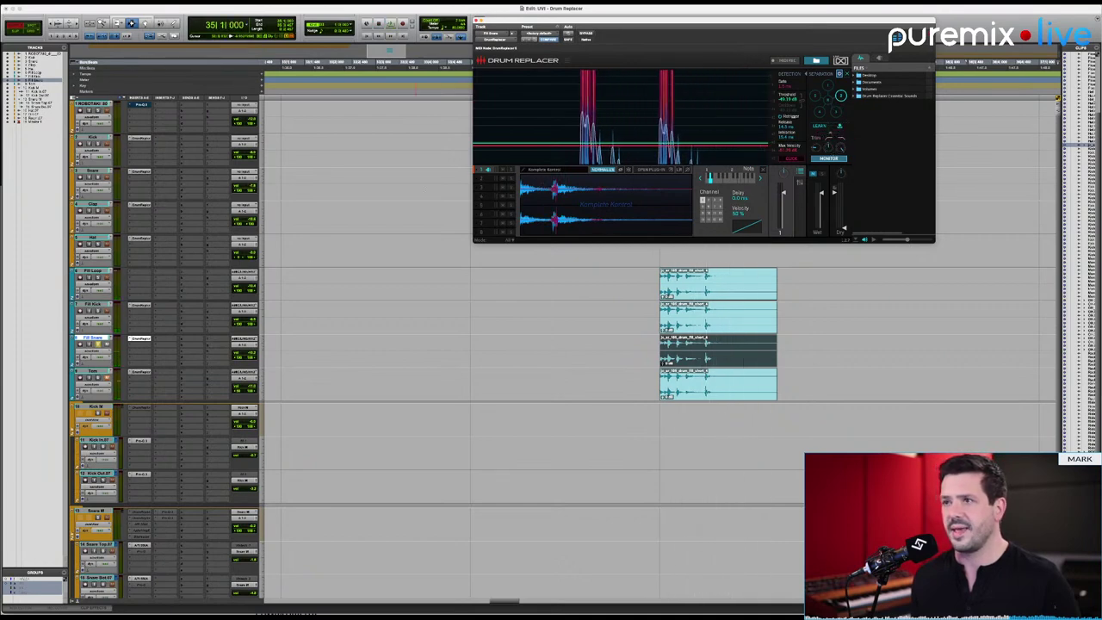
pyautogui.press('space')
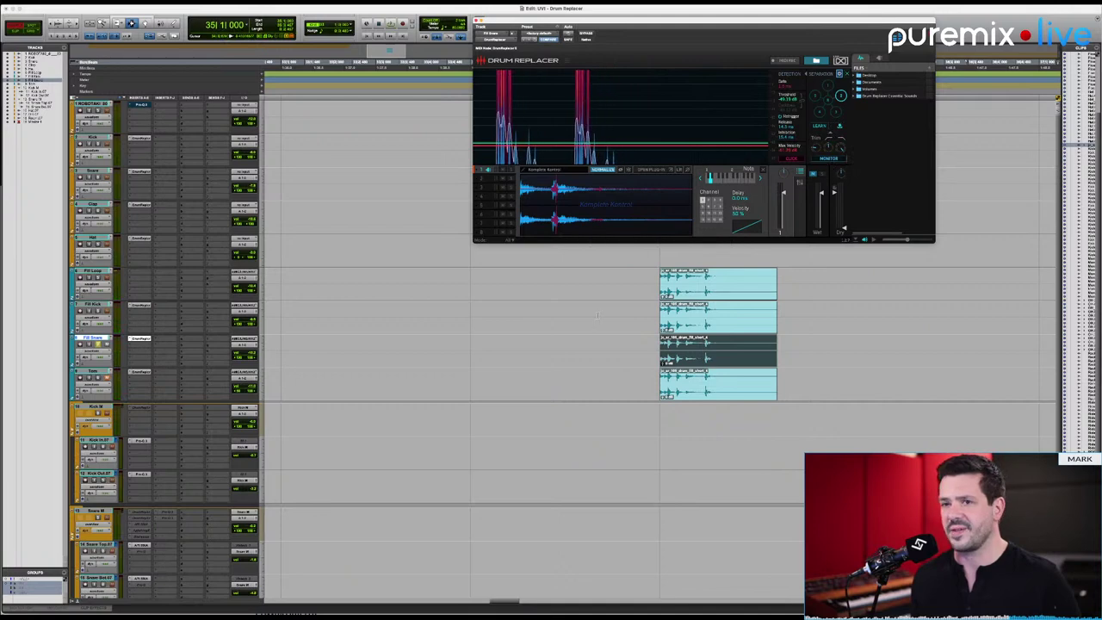
# Restore the Fill Snare's wet output, turn Monitor off, and audition the replacement from bar 34.
pyautogui.click(629, 348)
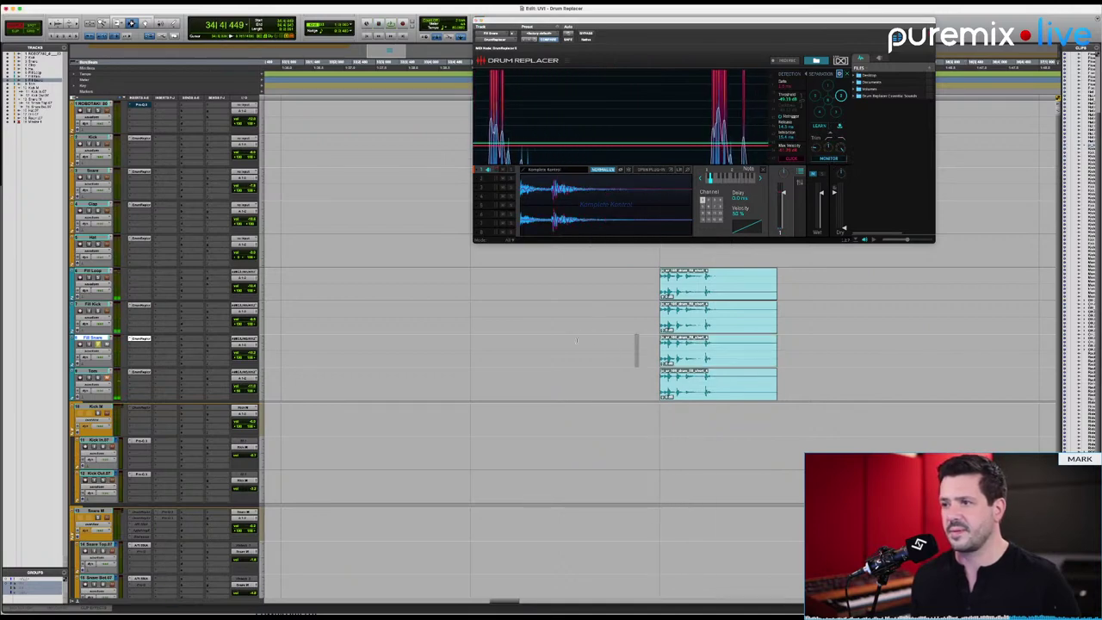
pyautogui.click(578, 344)
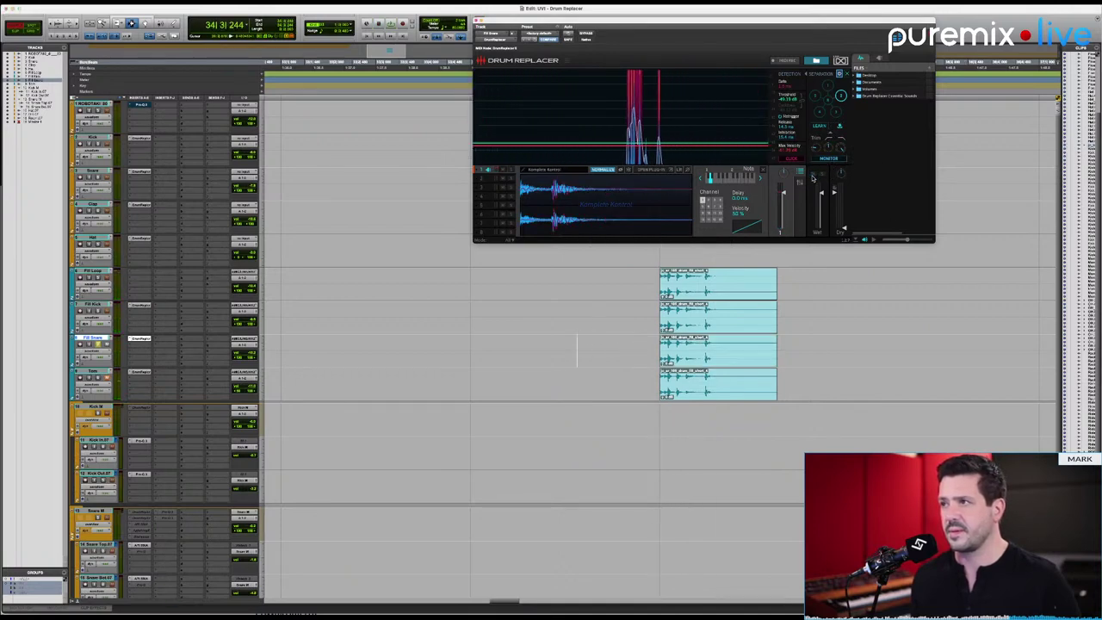
pyautogui.press('space')
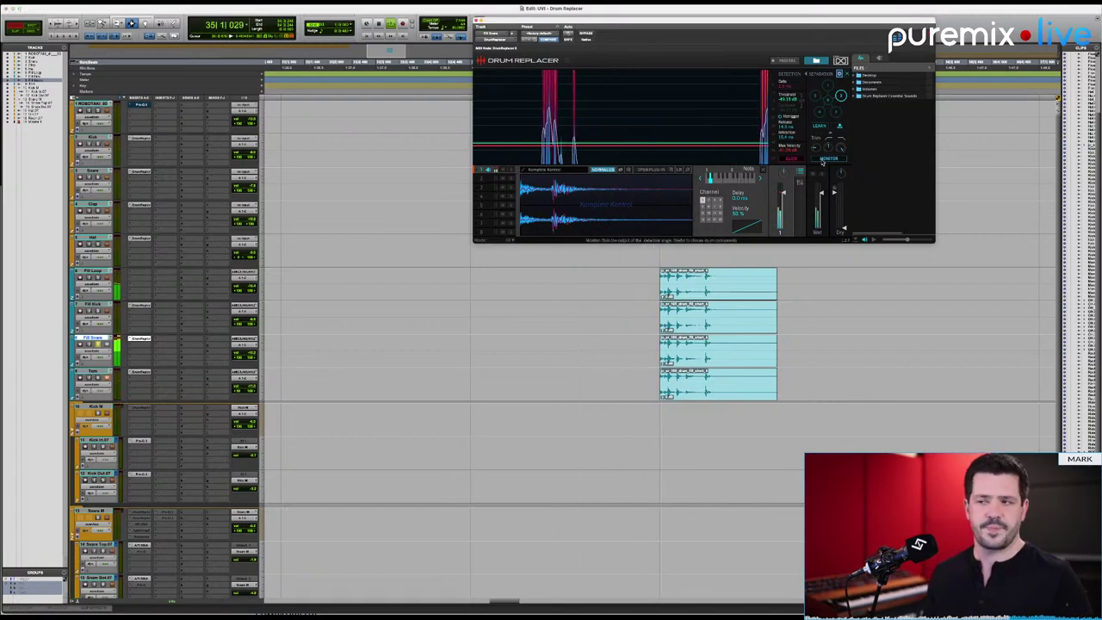
# Stop playback and raise the Fill Snare's detection threshold to about -46 dB.
pyautogui.press('space')
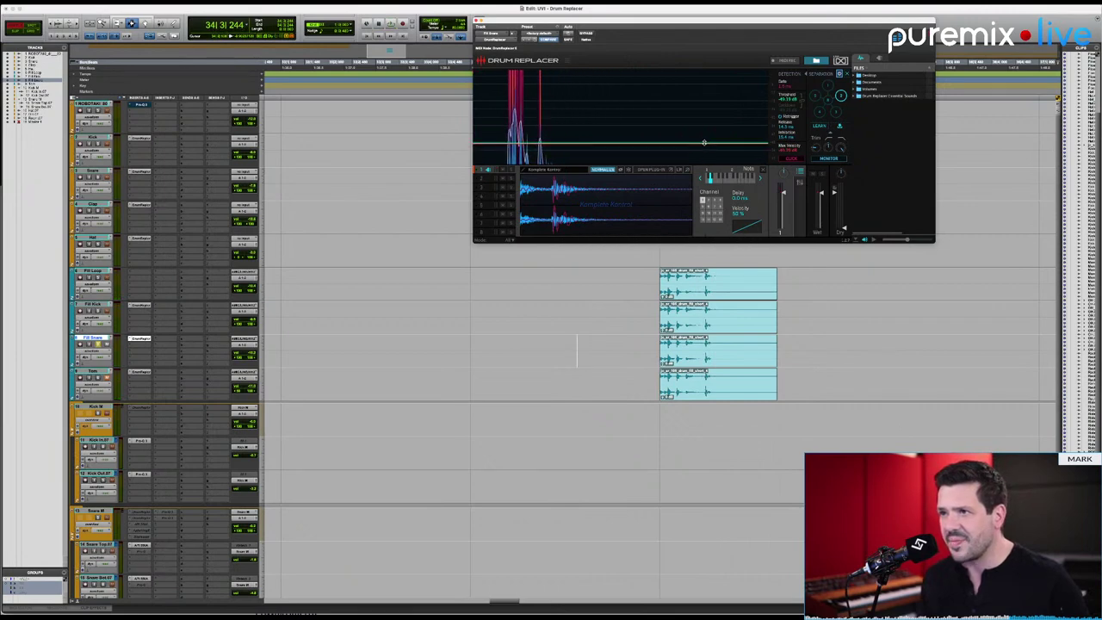
pyautogui.moveTo(702, 144); pyautogui.dragTo(710, 137)
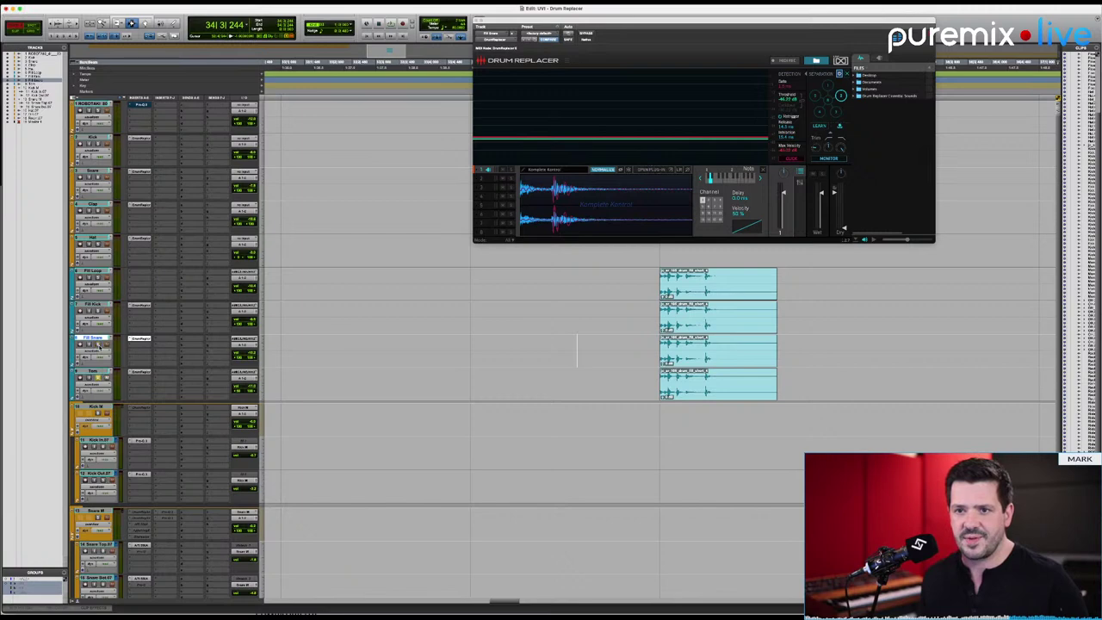
# Open the Tom track's Drum Replacer and audition the Tom track soloed over the fill.
pyautogui.click(140, 372)
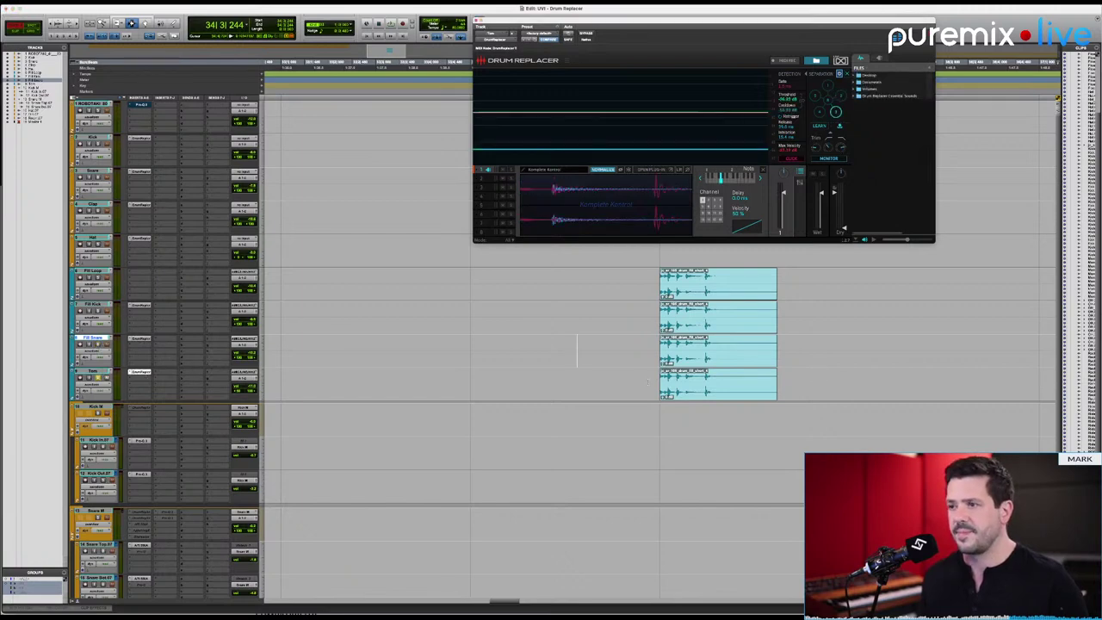
pyautogui.press('space')
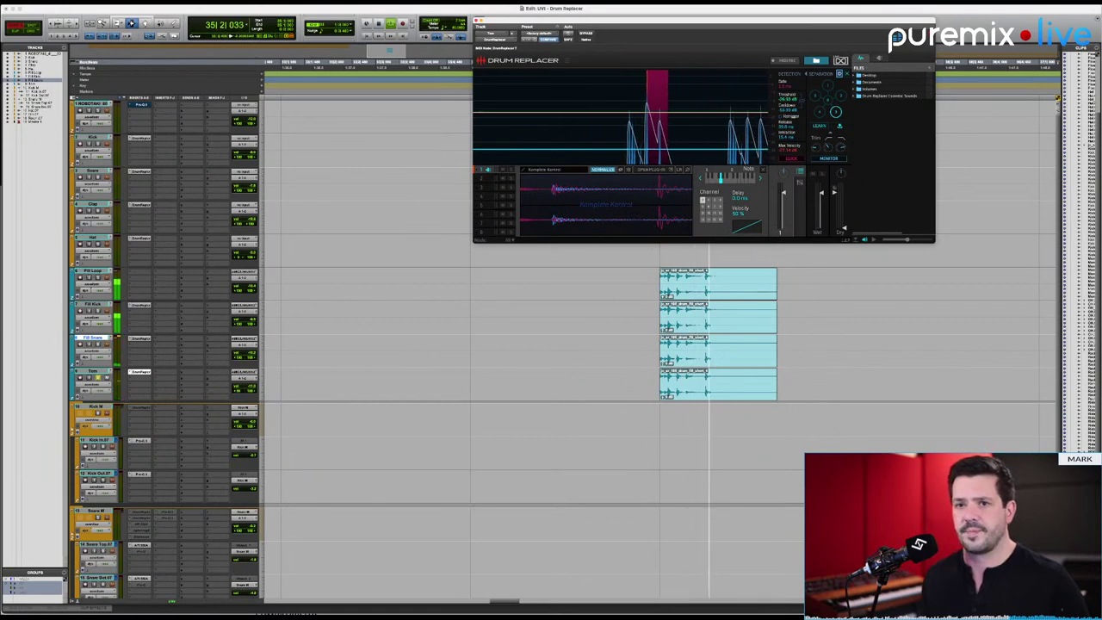
pyautogui.press('space')
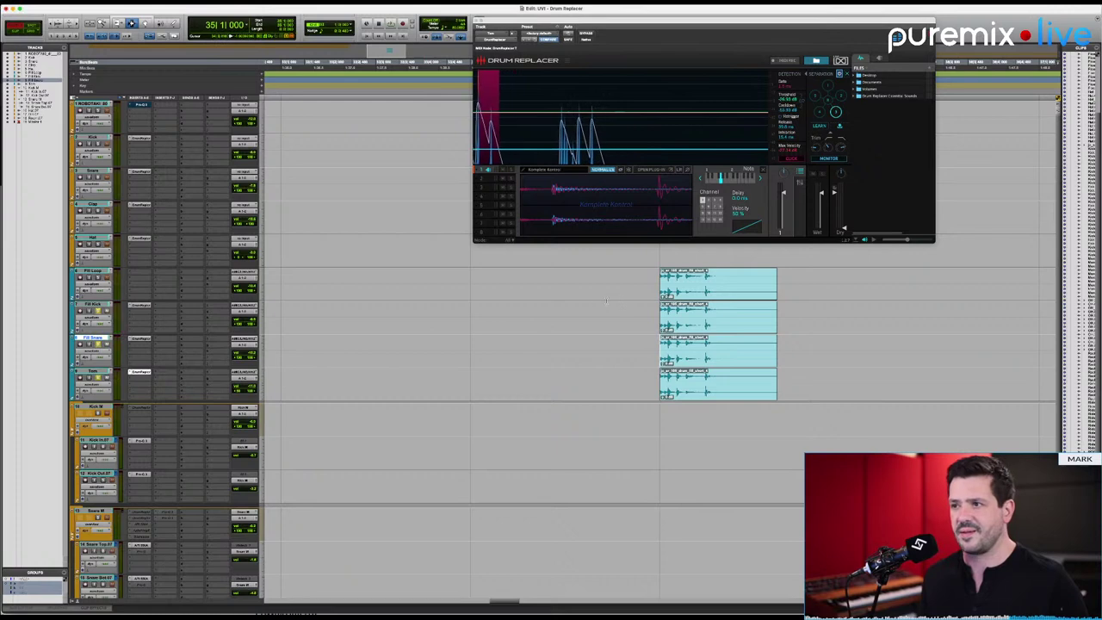
# Audition the Fill Kick, Fill Snare and Tom tracks soloed together, starting in bar 34 on beat 2.
pyautogui.click(534, 314)
pyautogui.press('space')
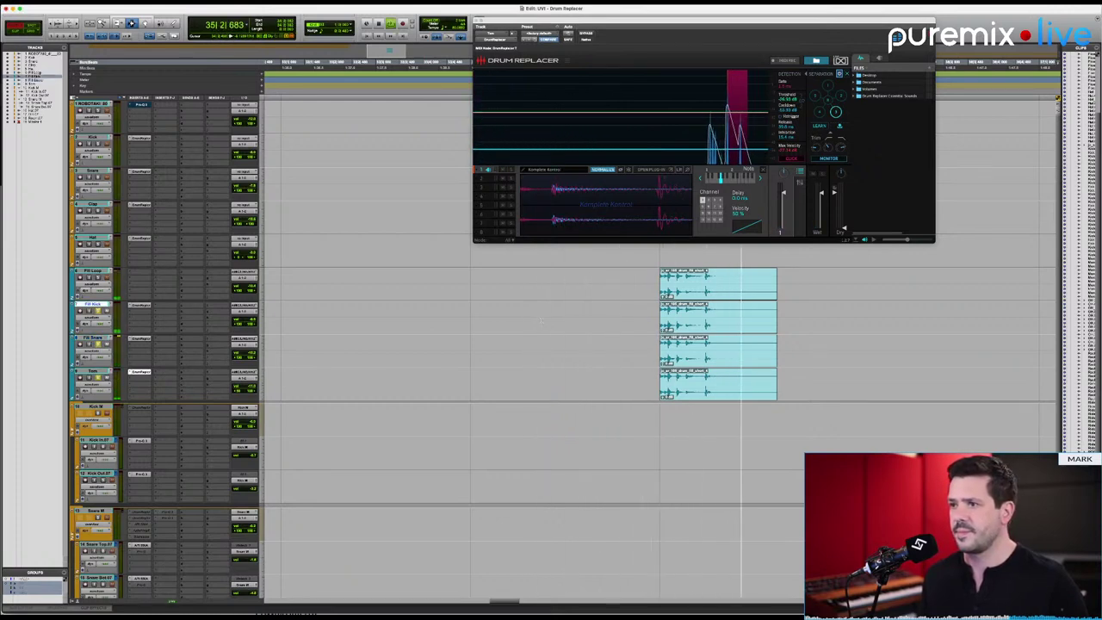
pyautogui.press('space')
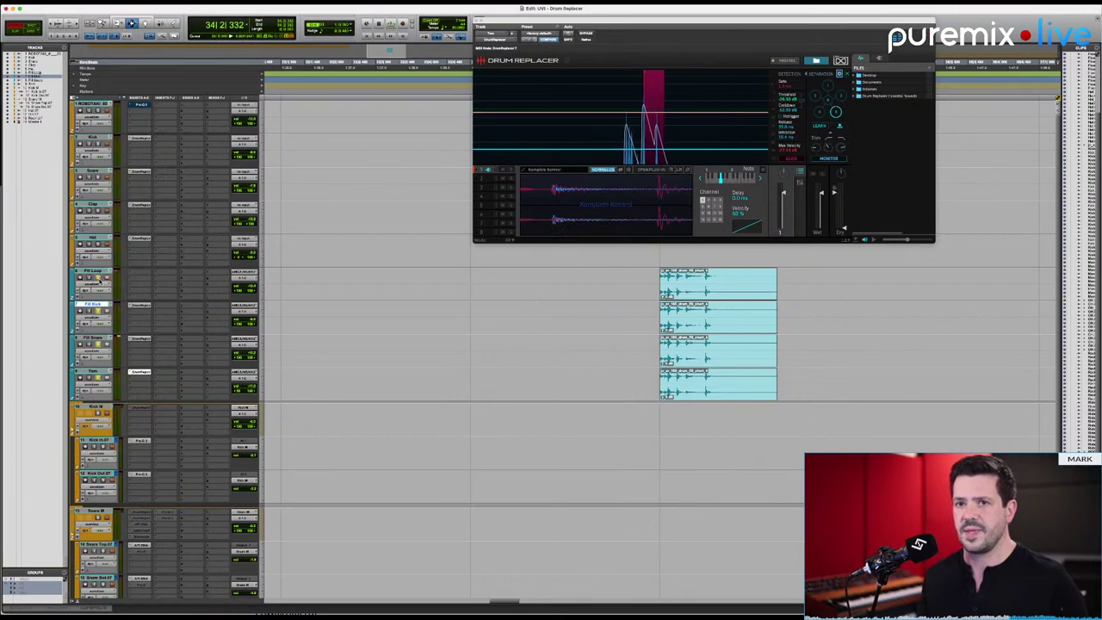
# Compare the original Fill Loop soloed alone with the Fill Loop, Fill Kick, Fill Snare and Tom tracks soloed together.
pyautogui.press('space')
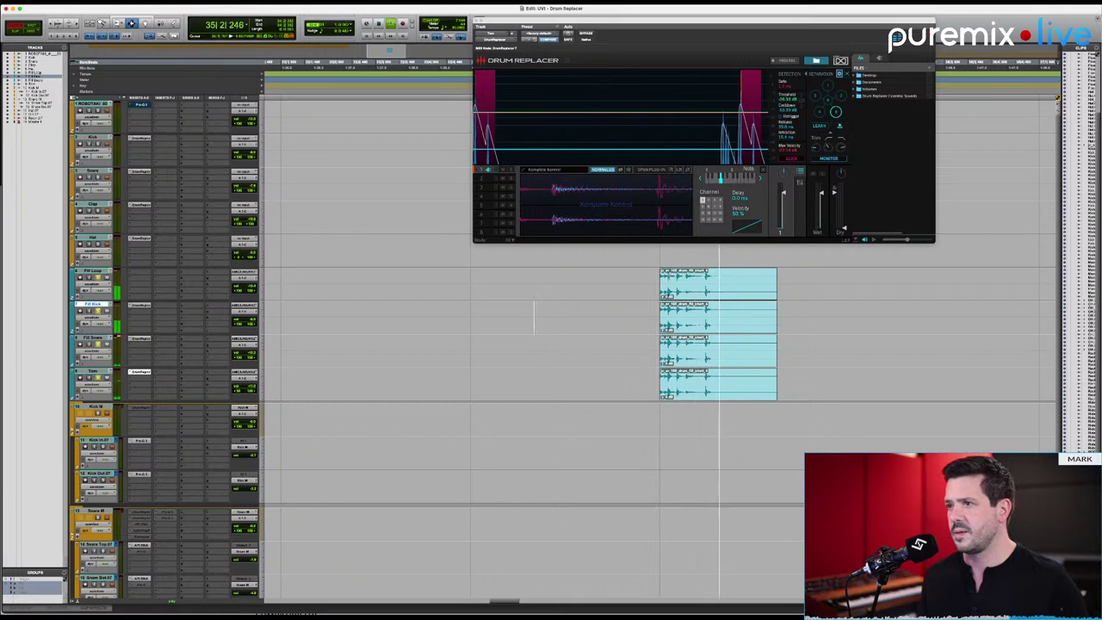
pyautogui.press('space')
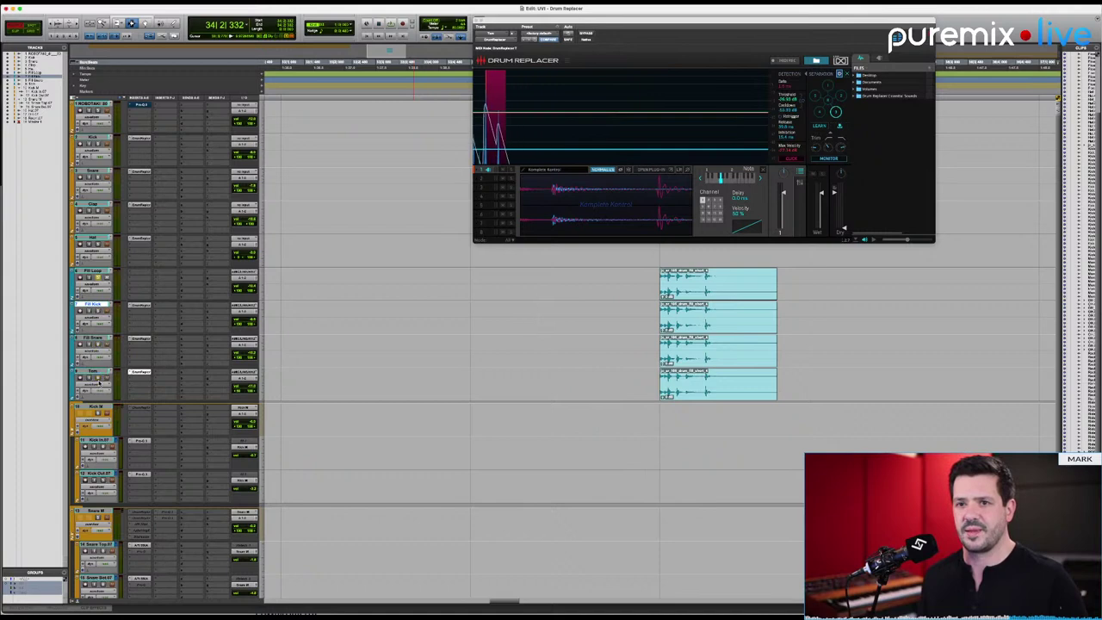
pyautogui.press('space')
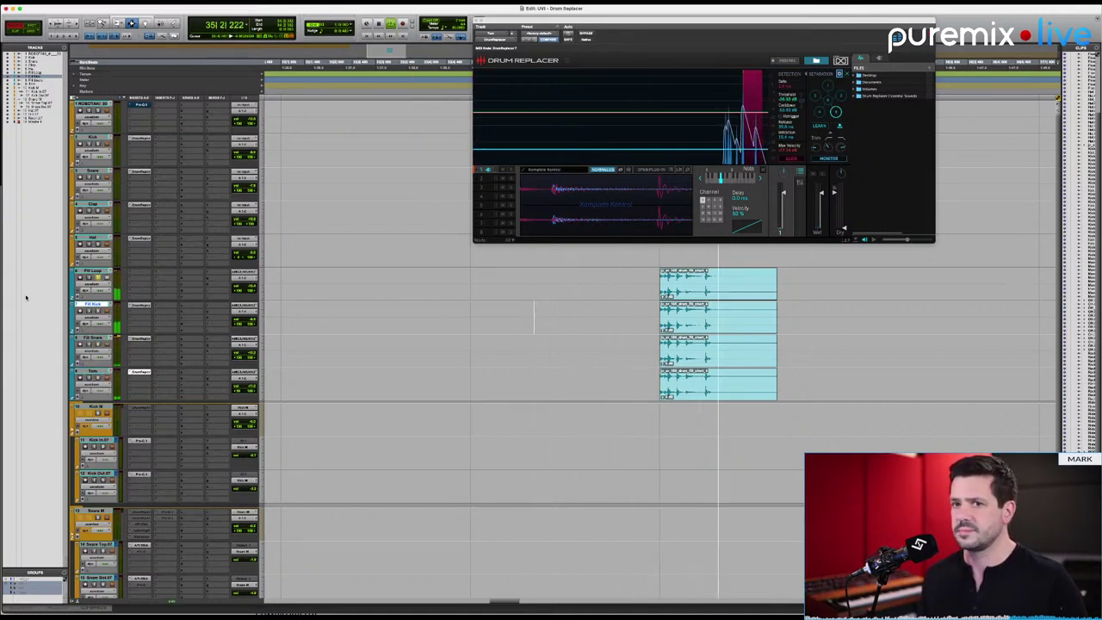
pyautogui.press('space')
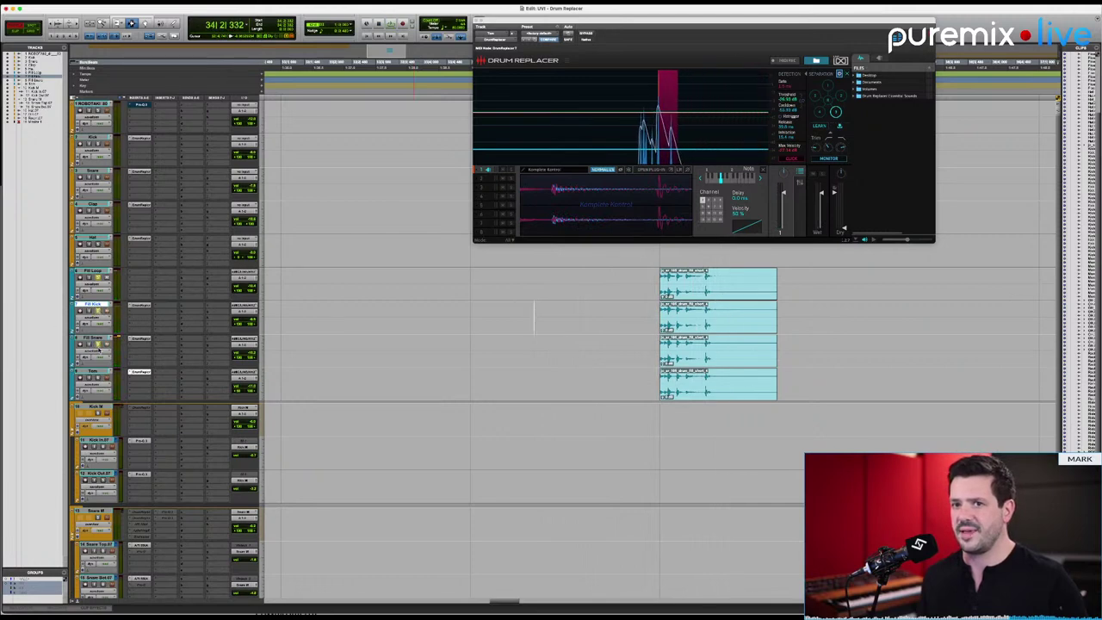
pyautogui.press('space')
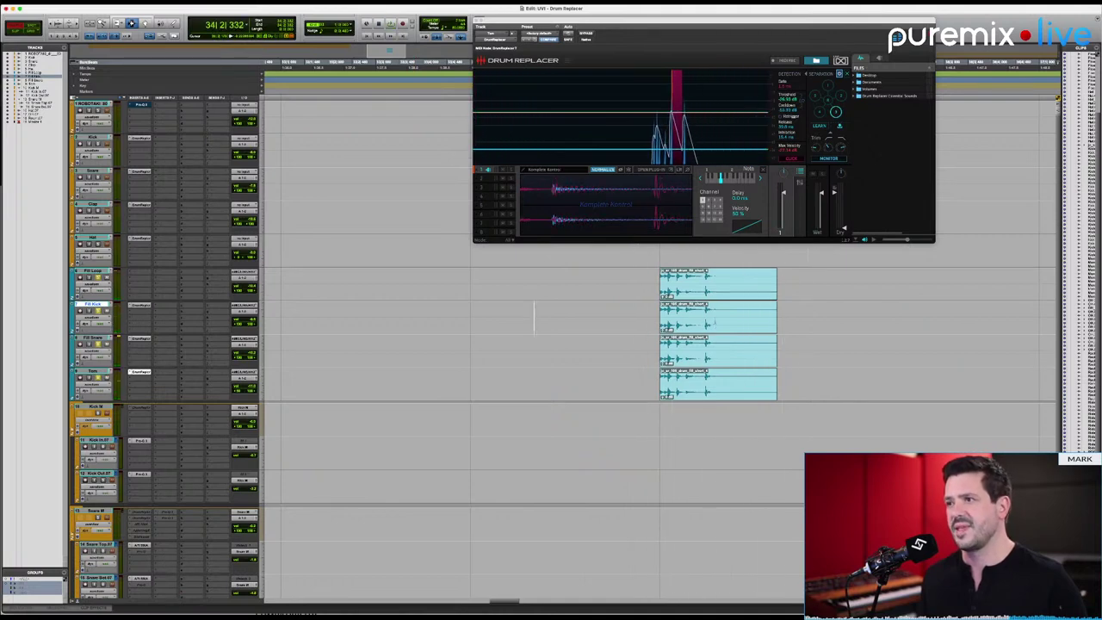
pyautogui.press('space')
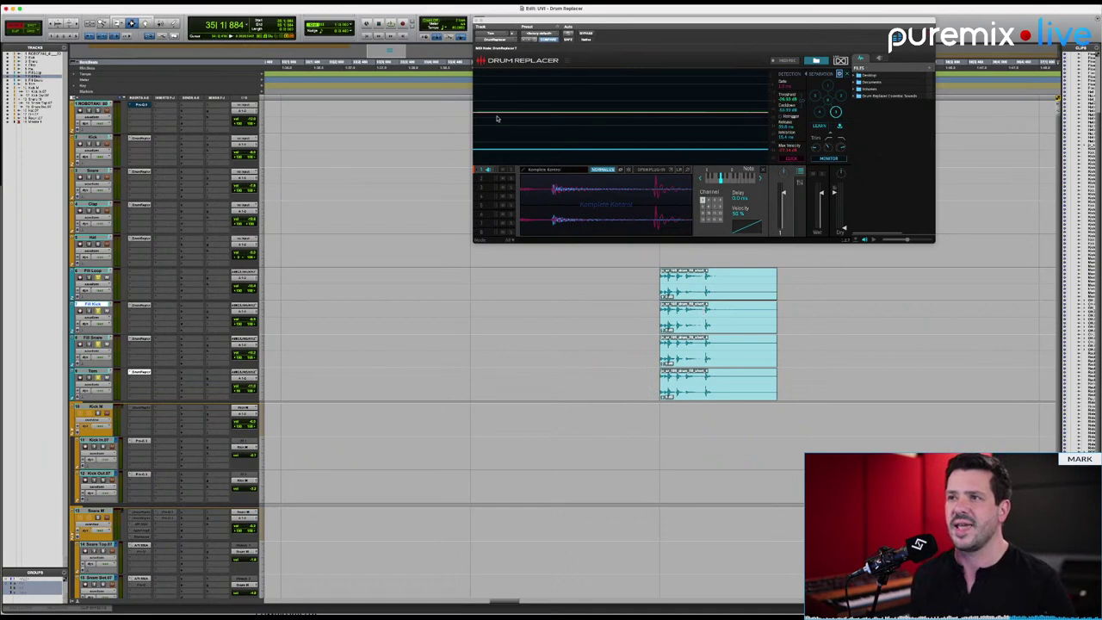
# Look through the empty sample layers in the Tom's Drum Replacer and return to layer 1 with Komplete Kontrol.
pyautogui.click(479, 180)
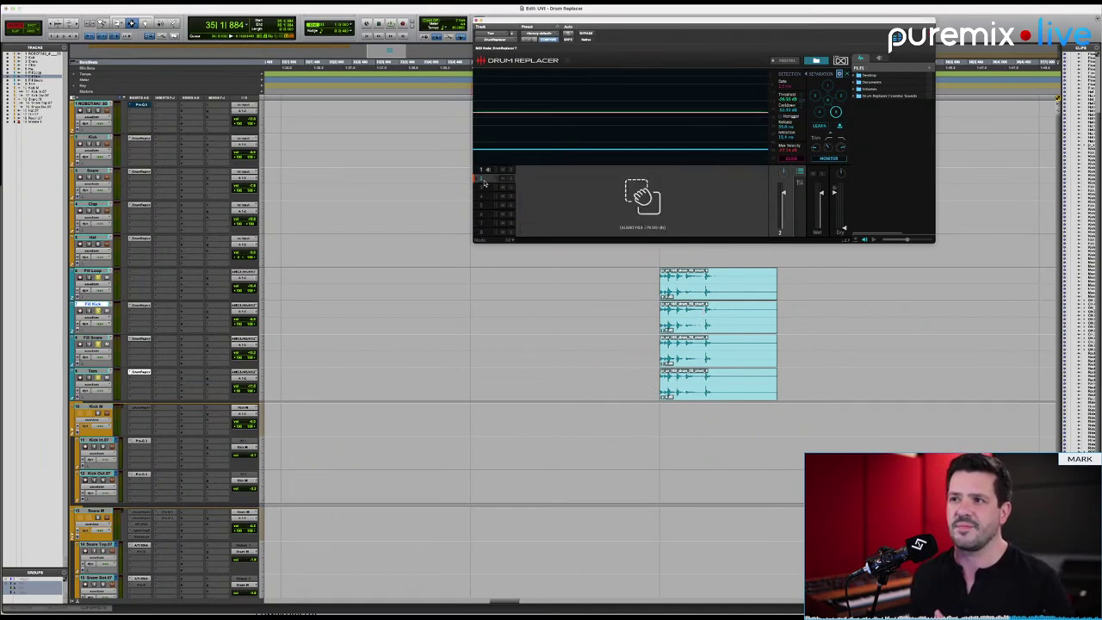
pyautogui.click(482, 187)
pyautogui.click(482, 197)
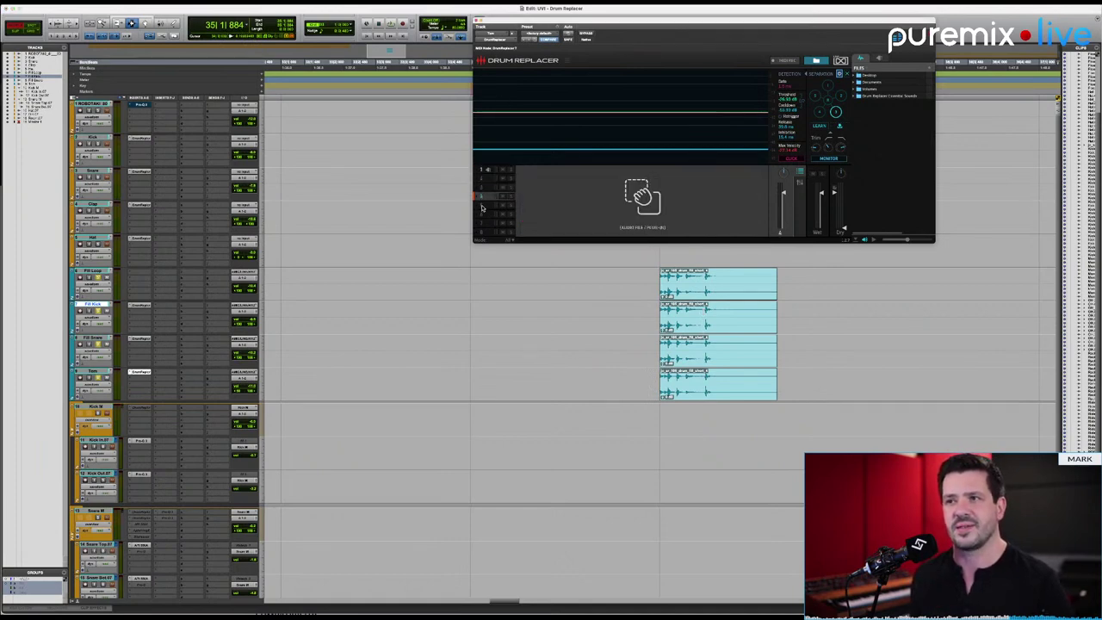
pyautogui.click(483, 213)
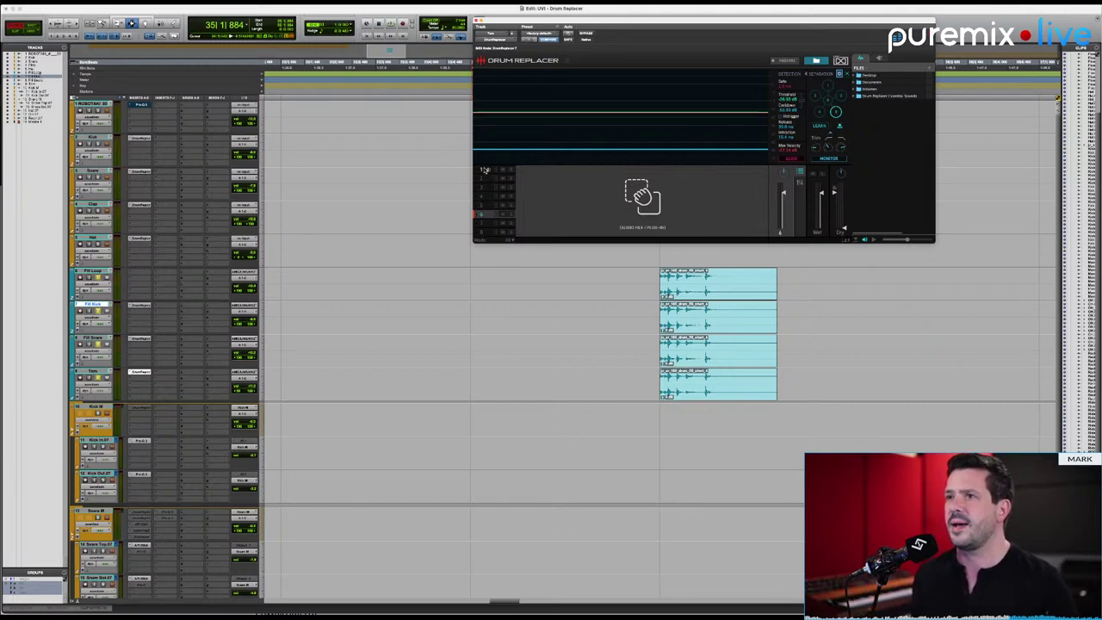
pyautogui.click(484, 170)
pyautogui.click(485, 179)
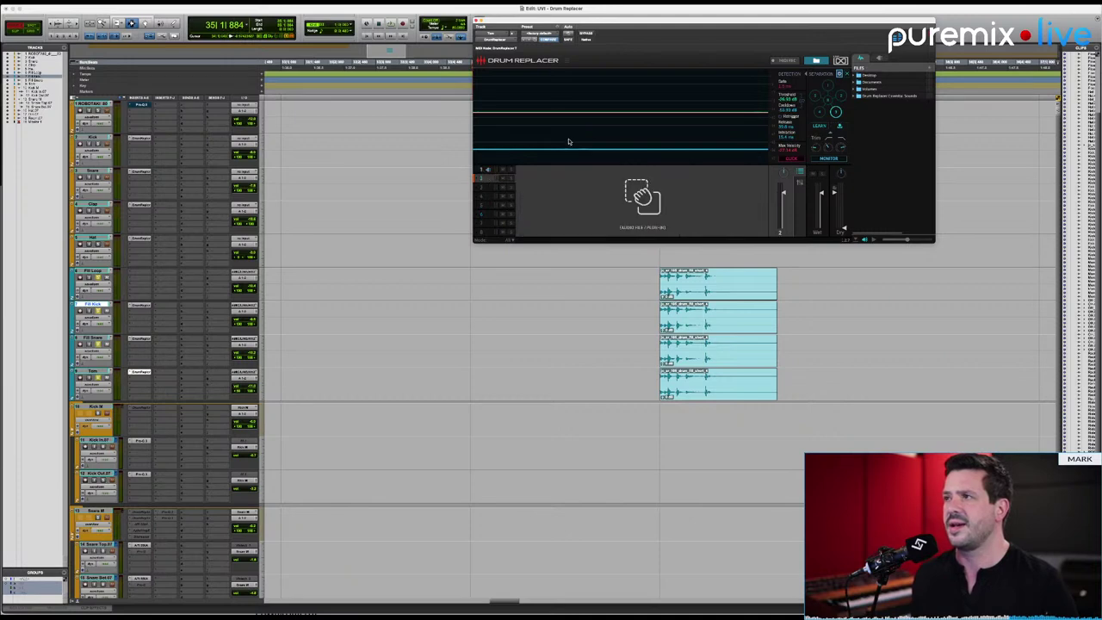
pyautogui.click(485, 170)
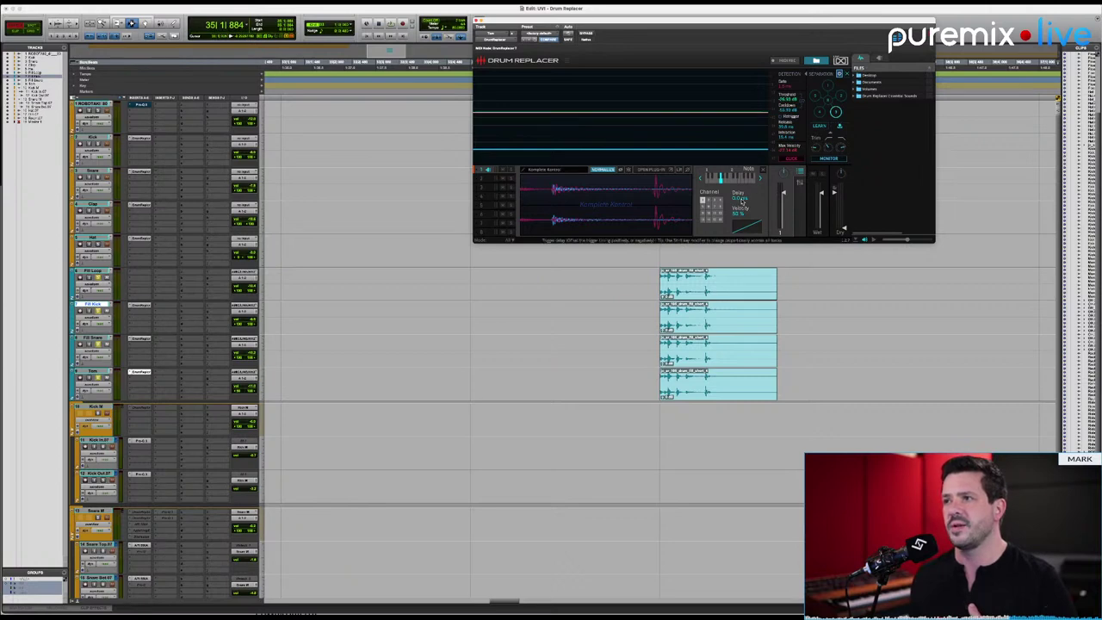
# Try negative trigger Delay offsets such as -4.8 ms on the Tom's layer 1, and reset the Delay to 0.0 ms.
pyautogui.moveTo(741, 200); pyautogui.dragTo(743, 226)
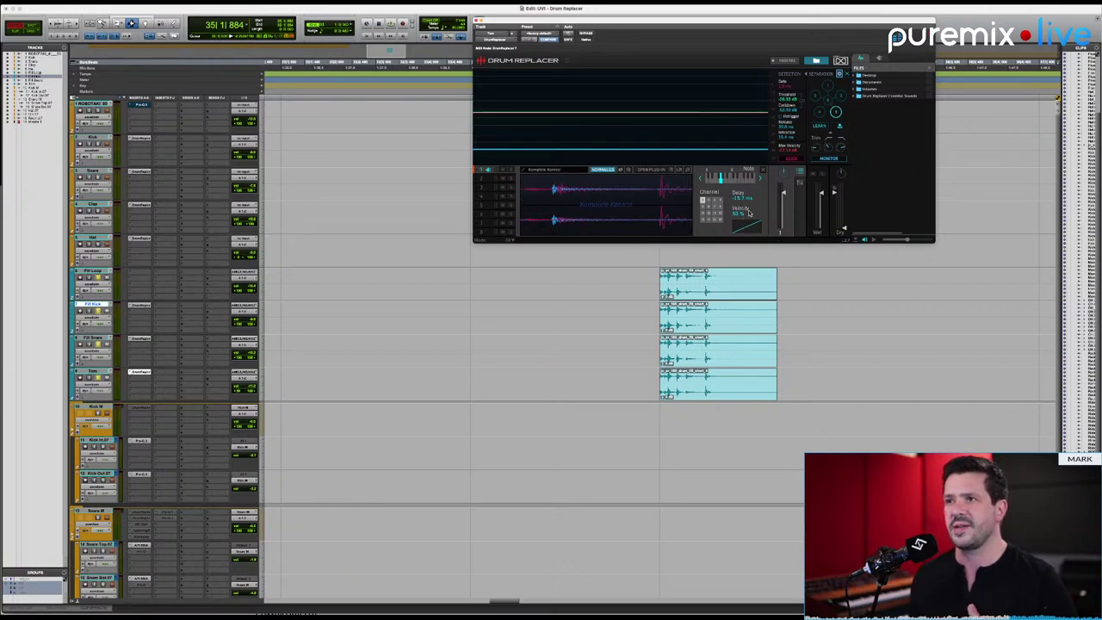
pyautogui.moveTo(747, 205); pyautogui.dragTo(732, 198)
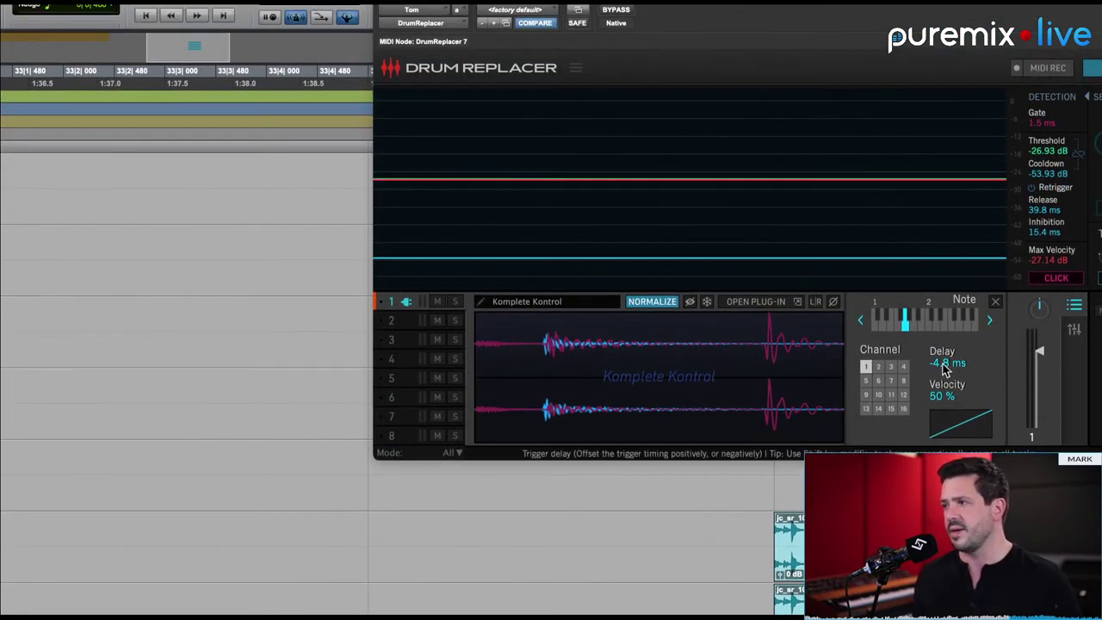
pyautogui.moveTo(943, 364); pyautogui.dragTo(968, 291)
pyautogui.keyDown('alt'); pyautogui.click(950, 362); pyautogui.keyUp('alt')
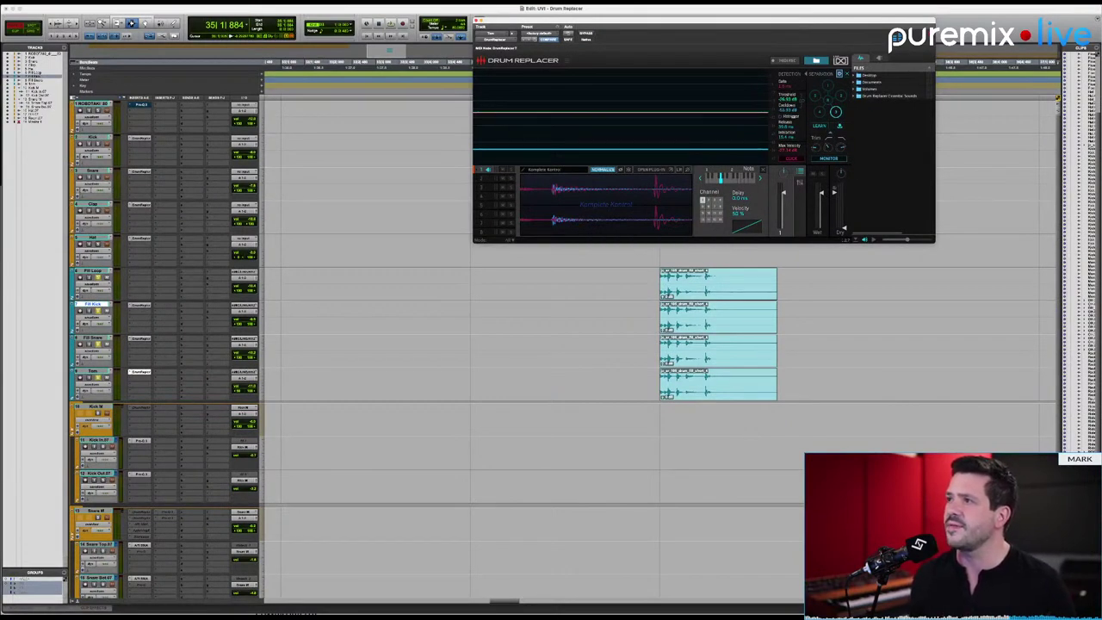
# Browse the plug-in's file list into the Trigger 2 Kicks sample folders and return to the top-level folder list.
pyautogui.doubleClick(884, 81)
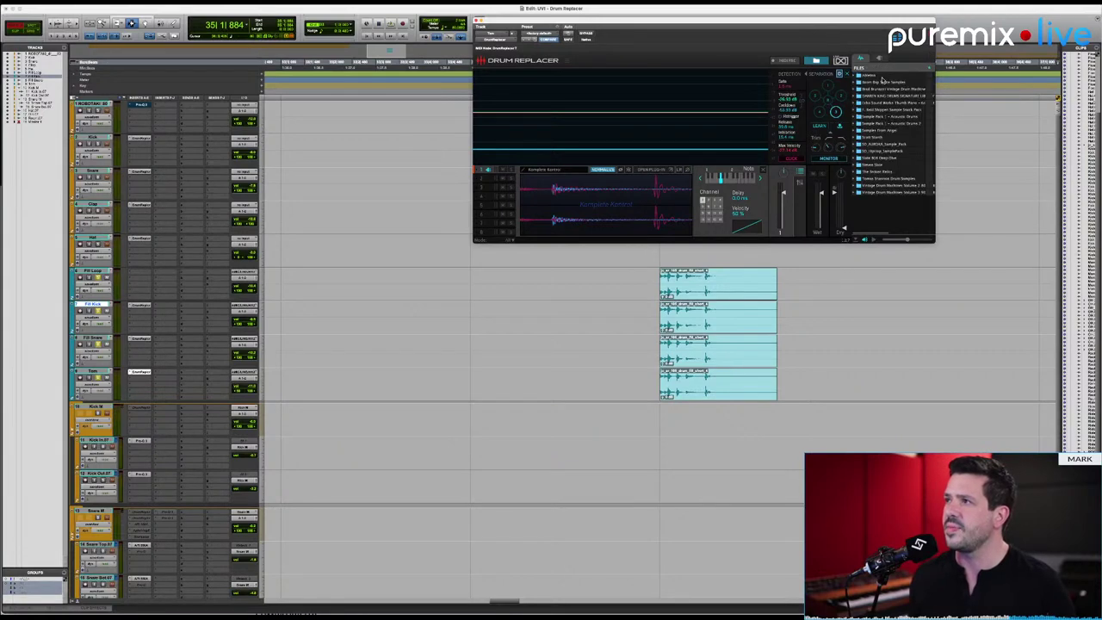
pyautogui.doubleClick(887, 164)
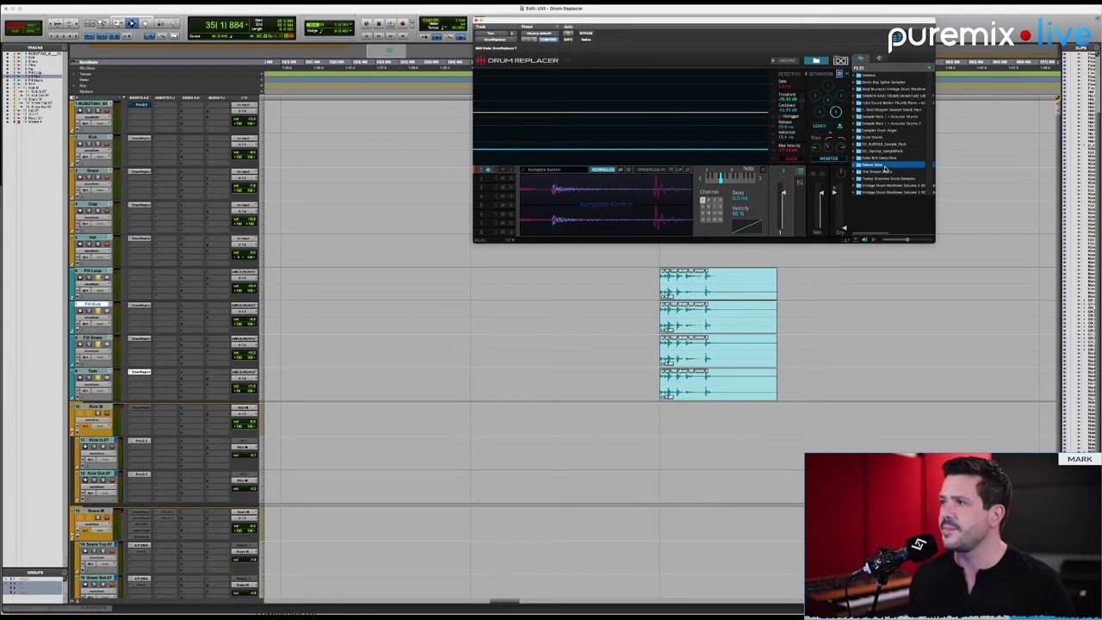
pyautogui.doubleClick(887, 76)
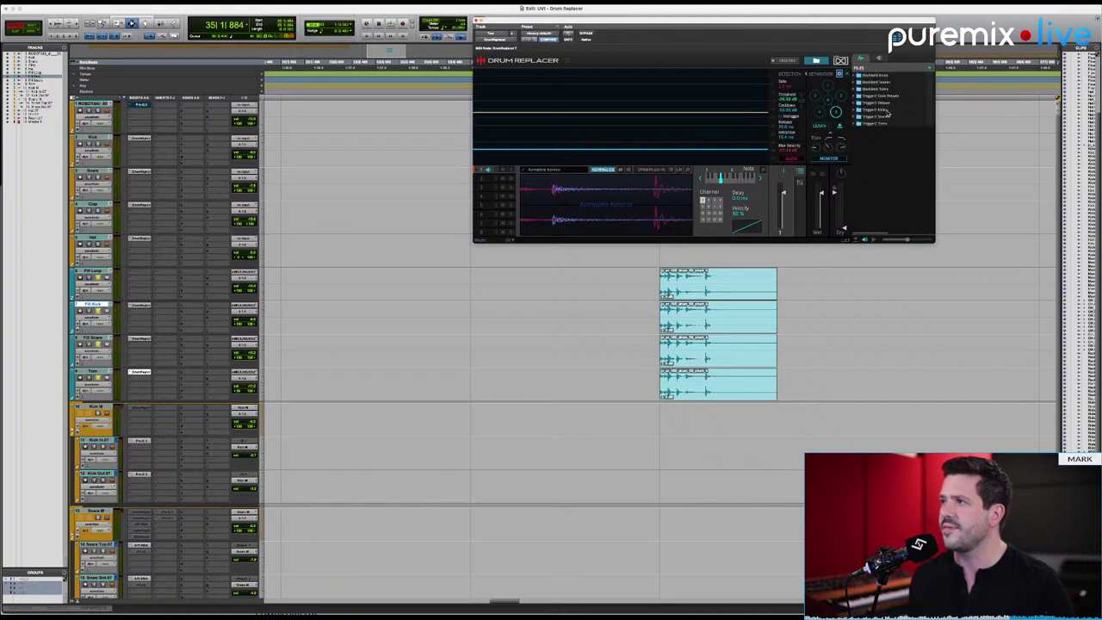
pyautogui.doubleClick(887, 110)
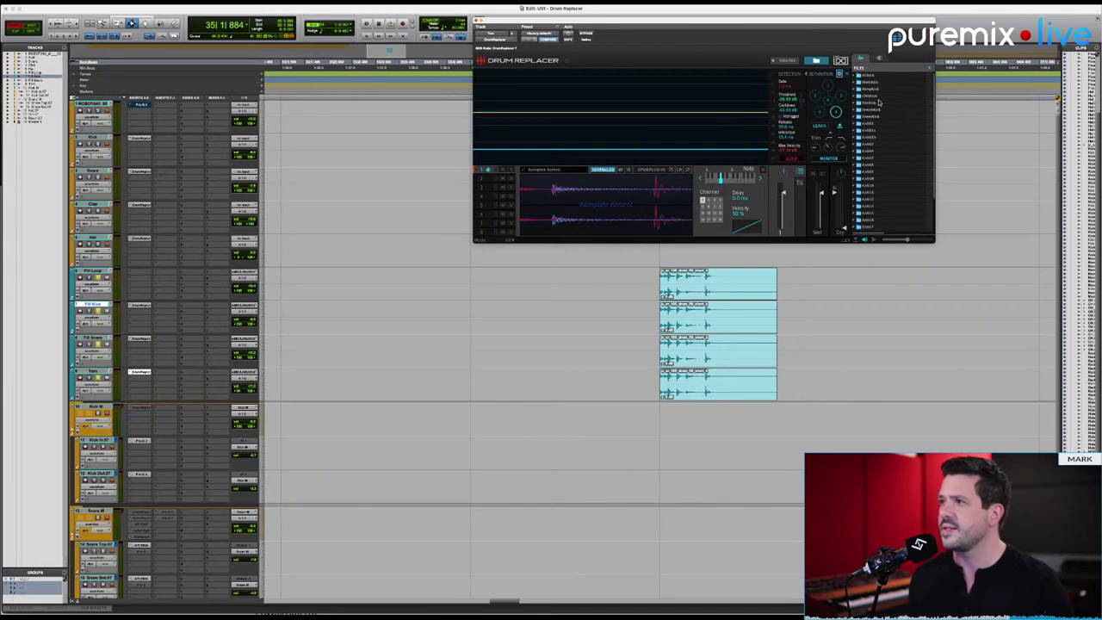
pyautogui.doubleClick(881, 131)
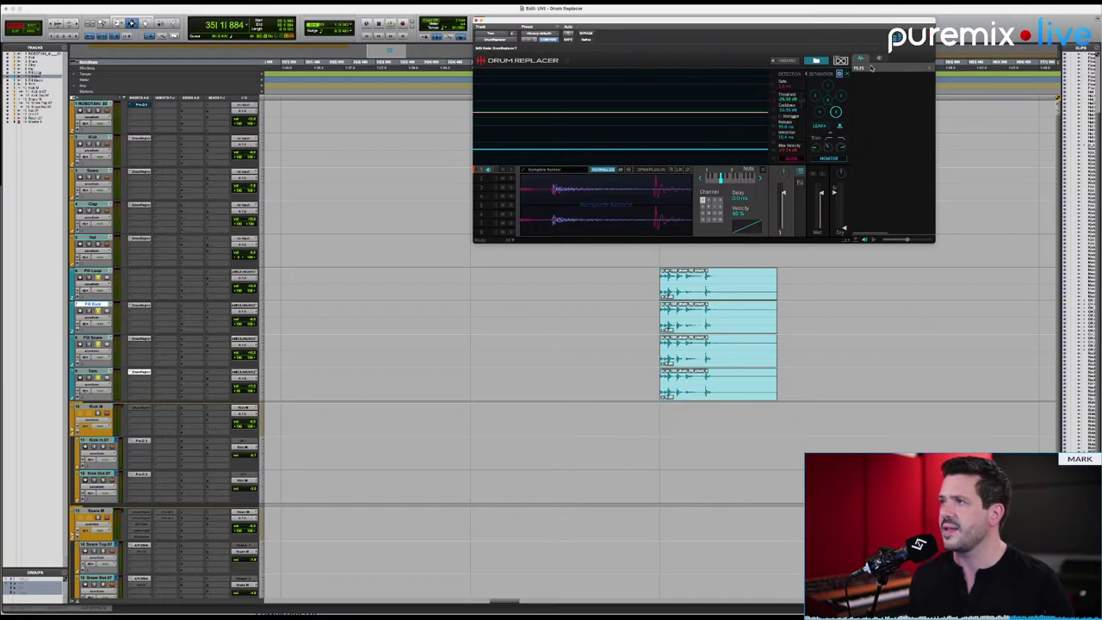
pyautogui.click(872, 67)
pyautogui.click(894, 129)
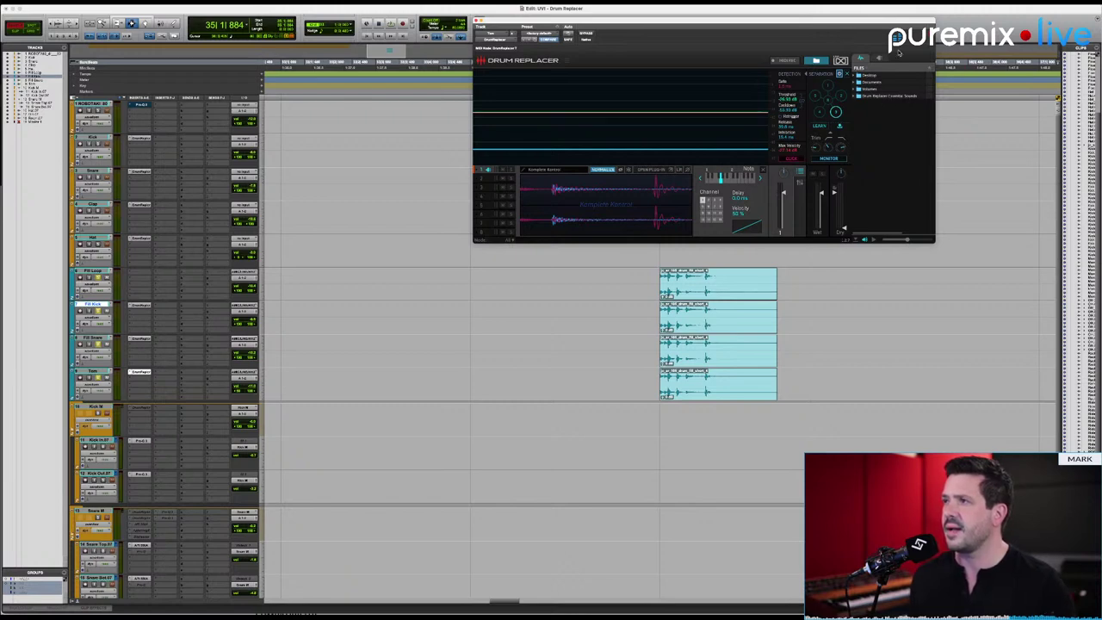
# Switch to Chrome and examine the specs and compatibility section of the UVI Drum Replacer product page.
pyautogui.press('super+Tab')
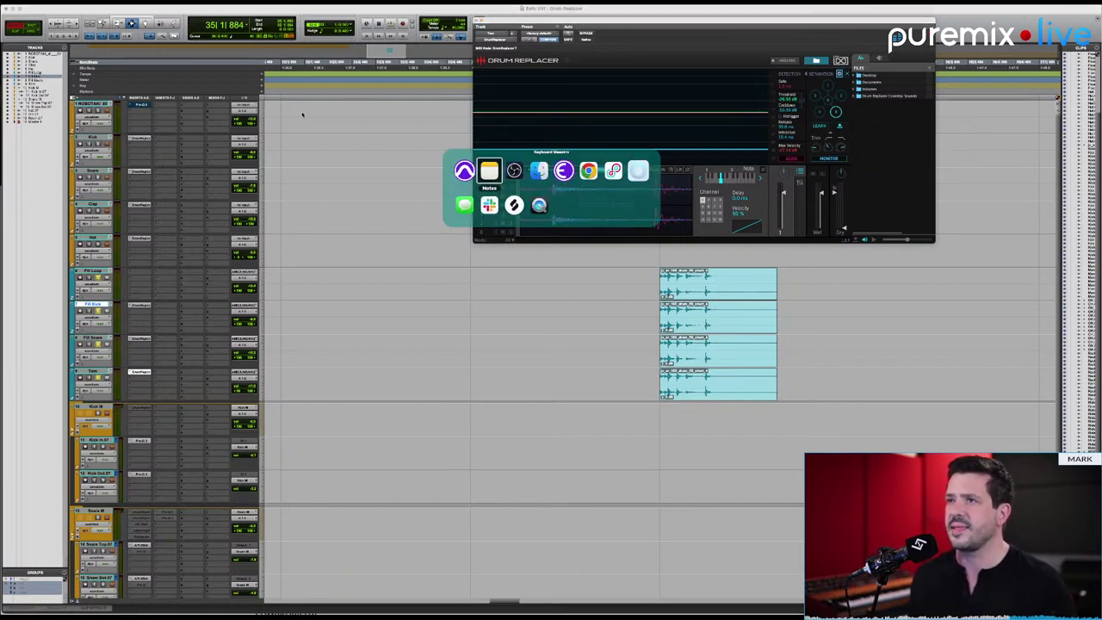
pyautogui.press('super+Tab')
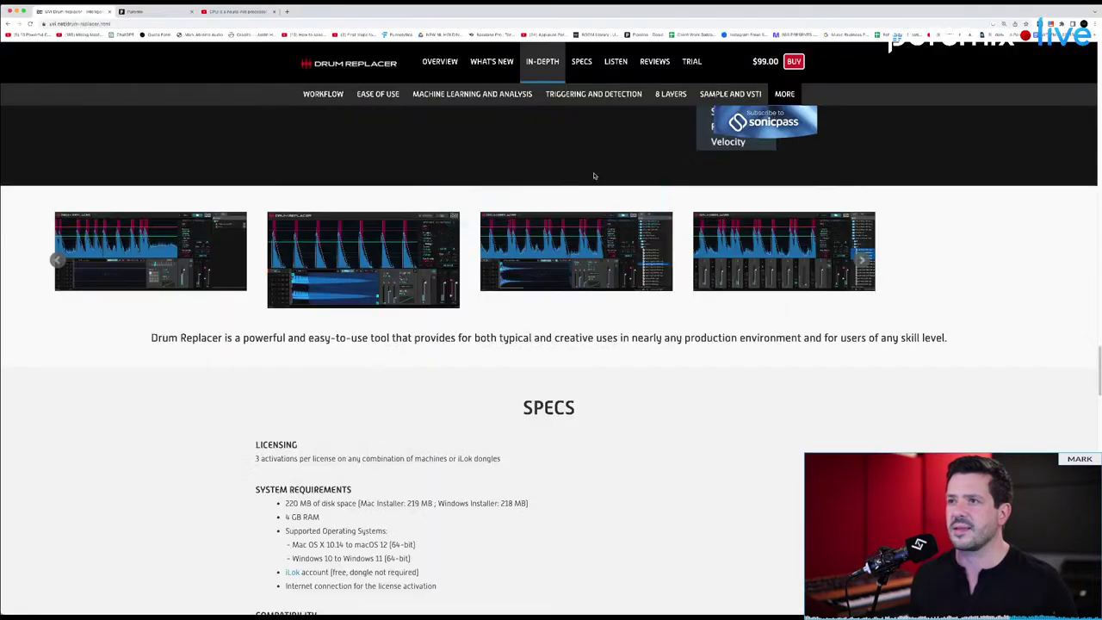
pyautogui.scroll(-3, 537, 316)
pyautogui.scroll(-3, 538, 315)
pyautogui.scroll(2, 519, 291)
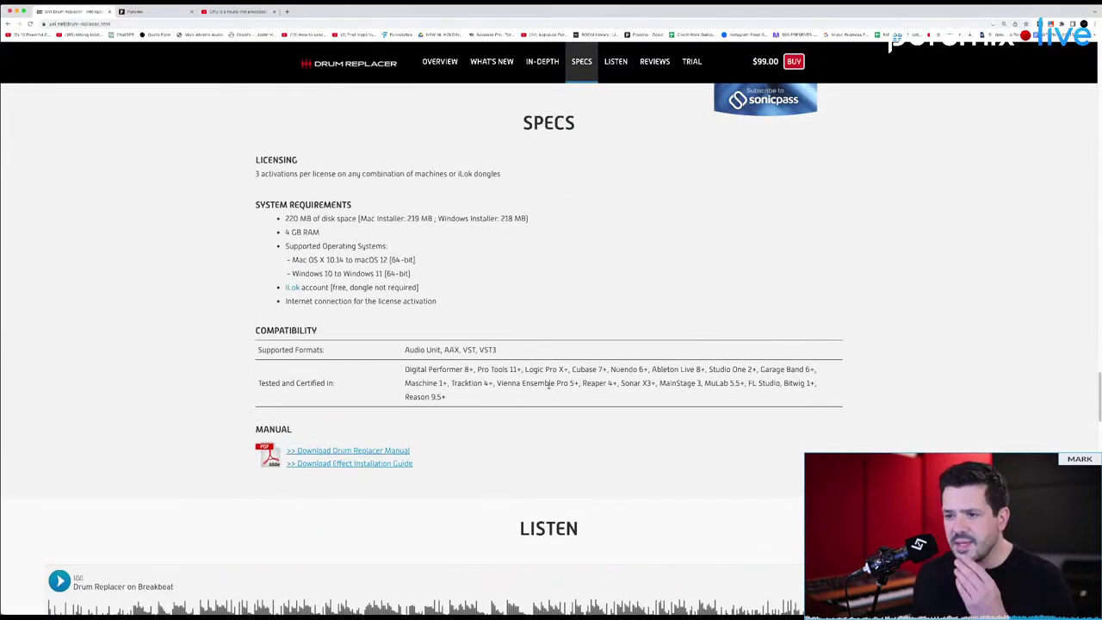
pyautogui.scroll(-1, 483, 370)
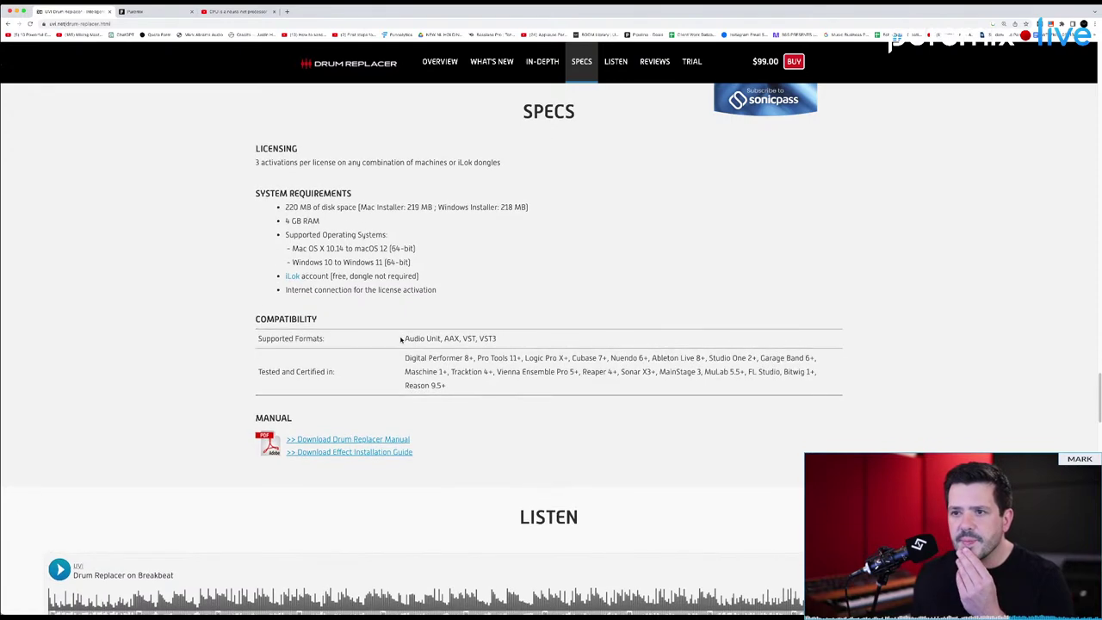
# Return to the start of the Drum Replacer product page and search the page for "trigger".
pyautogui.scroll(5, 402, 337)
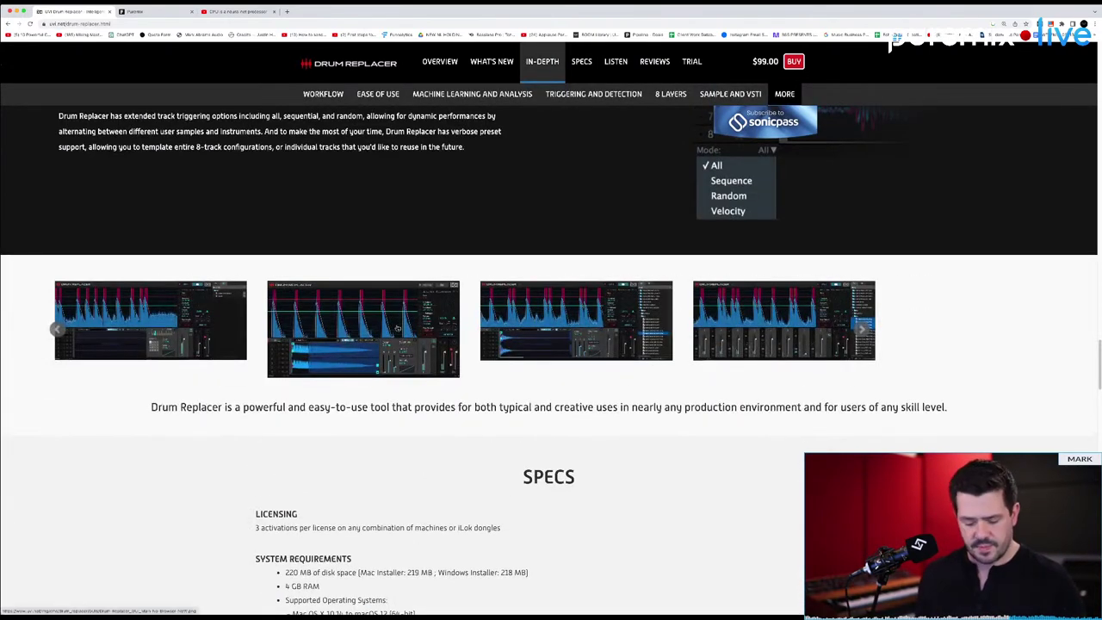
pyautogui.scroll(15, 397, 328)
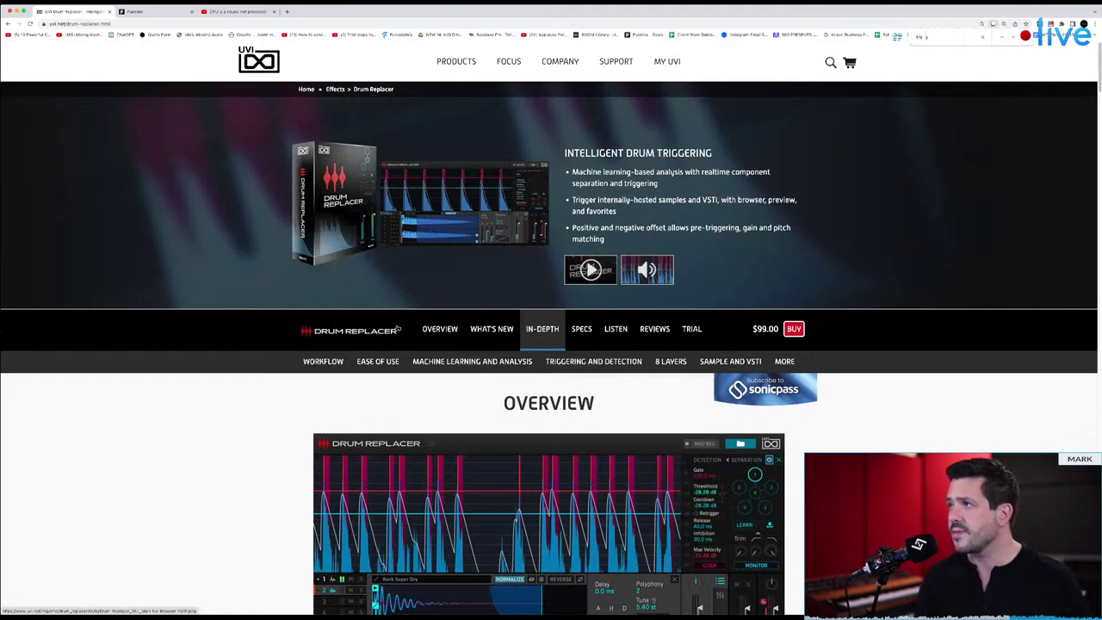
pyautogui.write('ger')
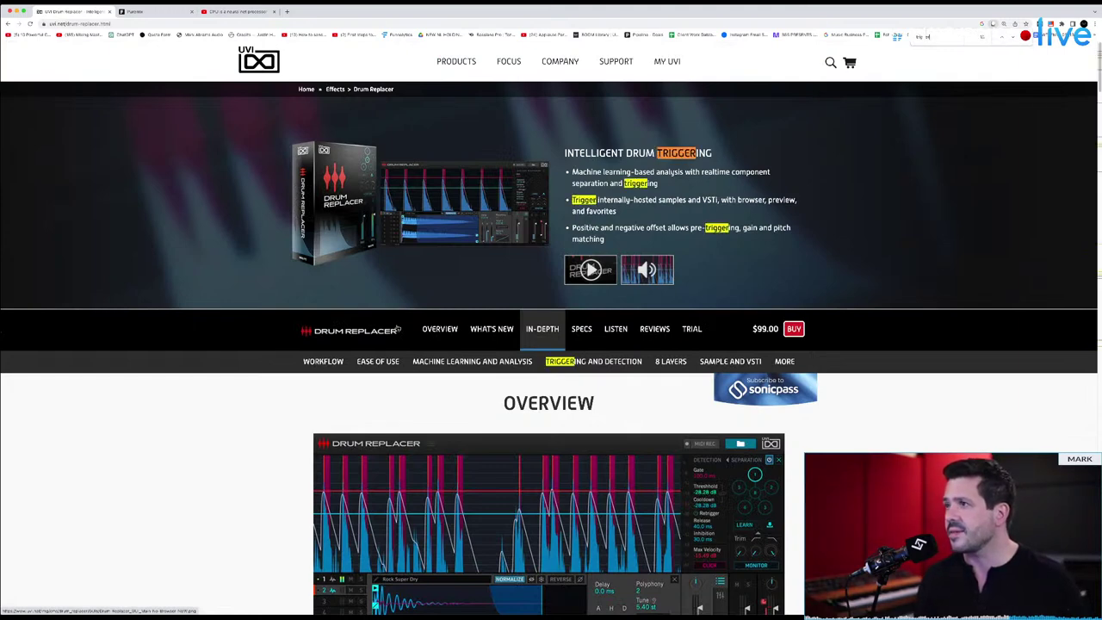
pyautogui.press('Escape')
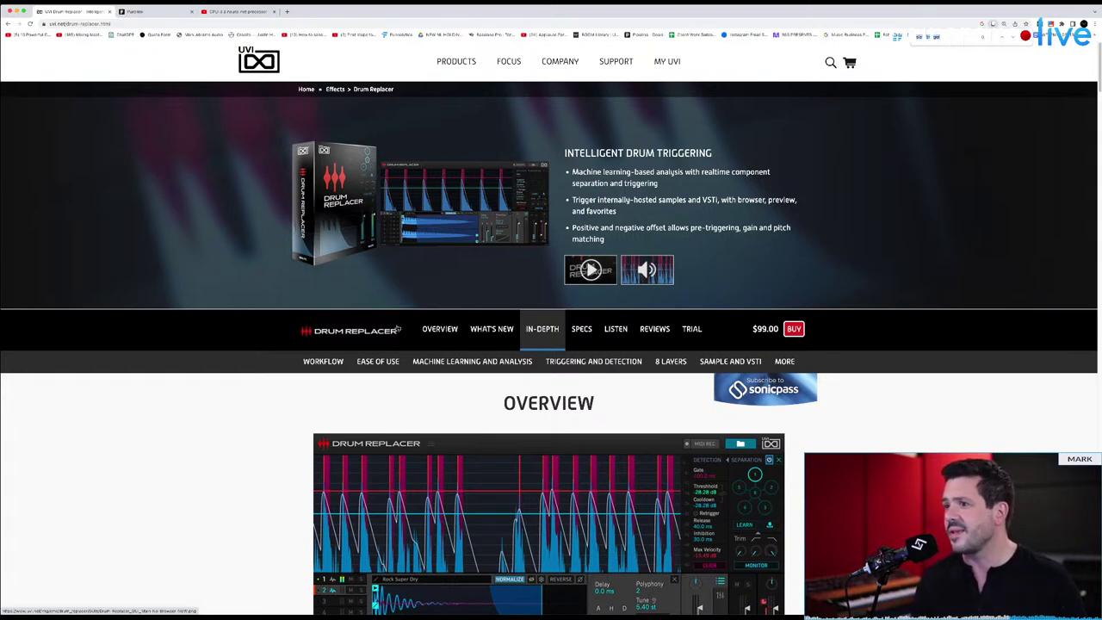
# Examine the Drum Replacer product page's specs, compatibility and reviews sections, and return to the overview video and What's New section.
pyautogui.scroll(-15, 398, 328)
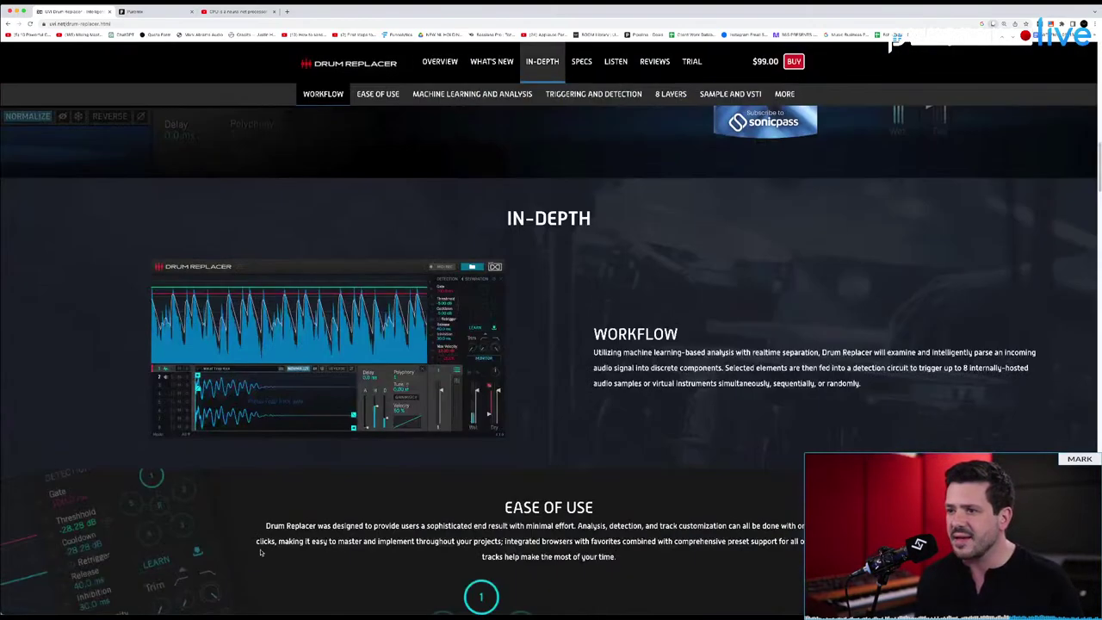
pyautogui.scroll(-20, 261, 547)
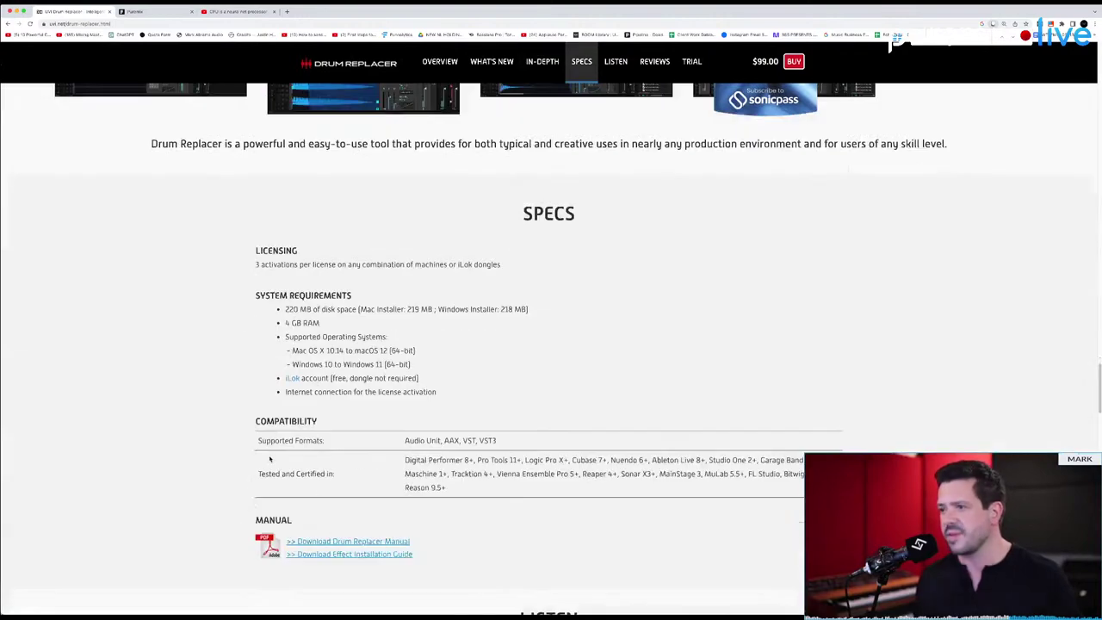
pyautogui.scroll(6, 267, 488)
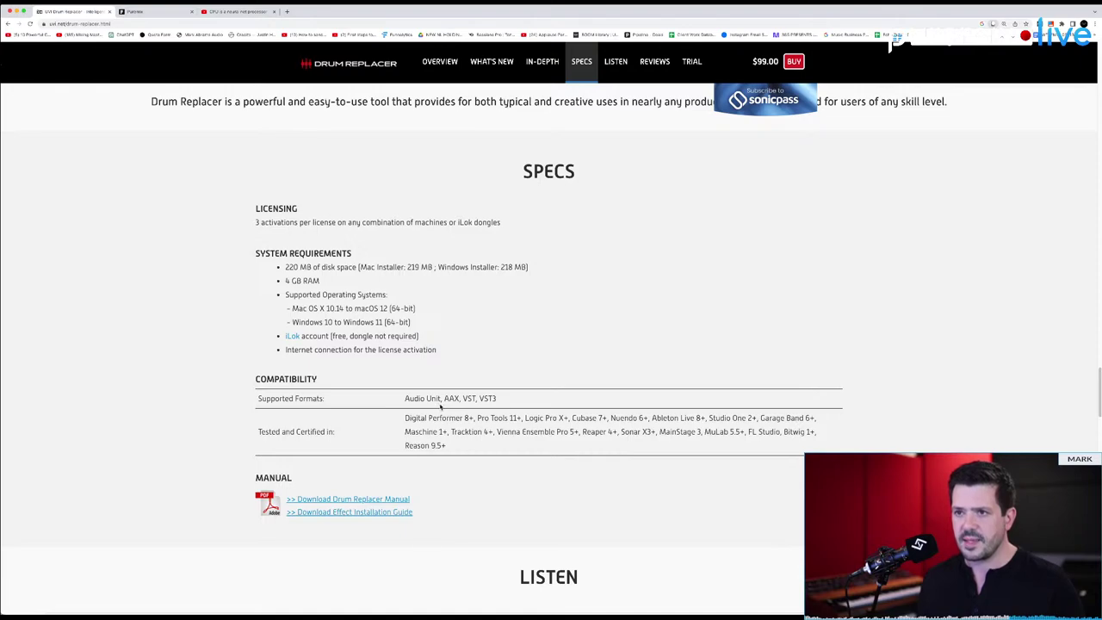
pyautogui.scroll(-10, 448, 414)
pyautogui.scroll(-10, 474, 433)
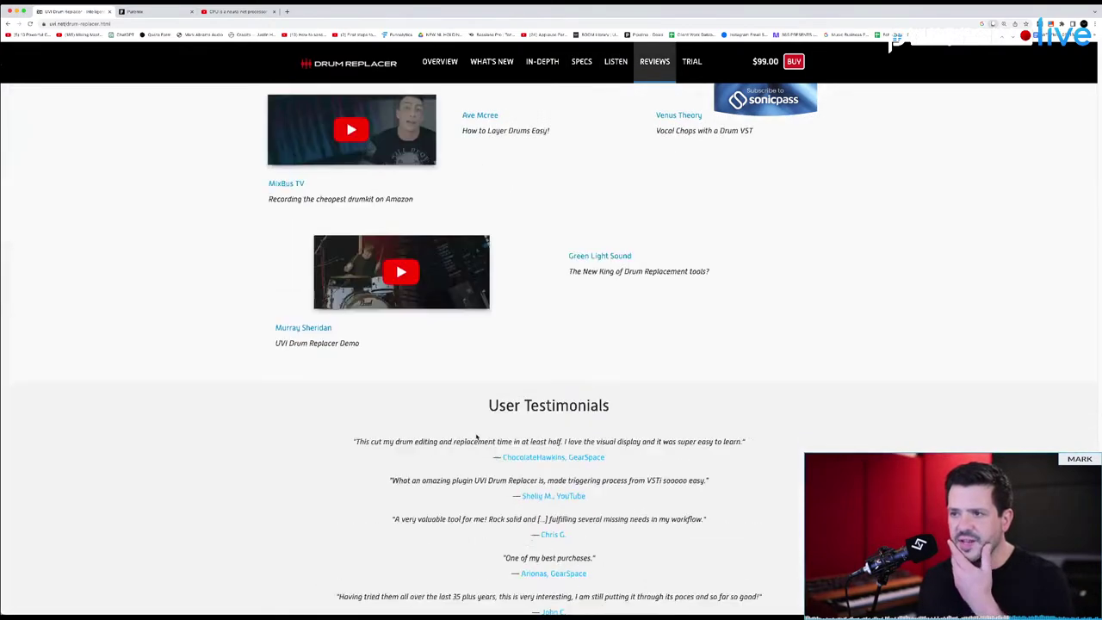
pyautogui.scroll(10, 480, 432)
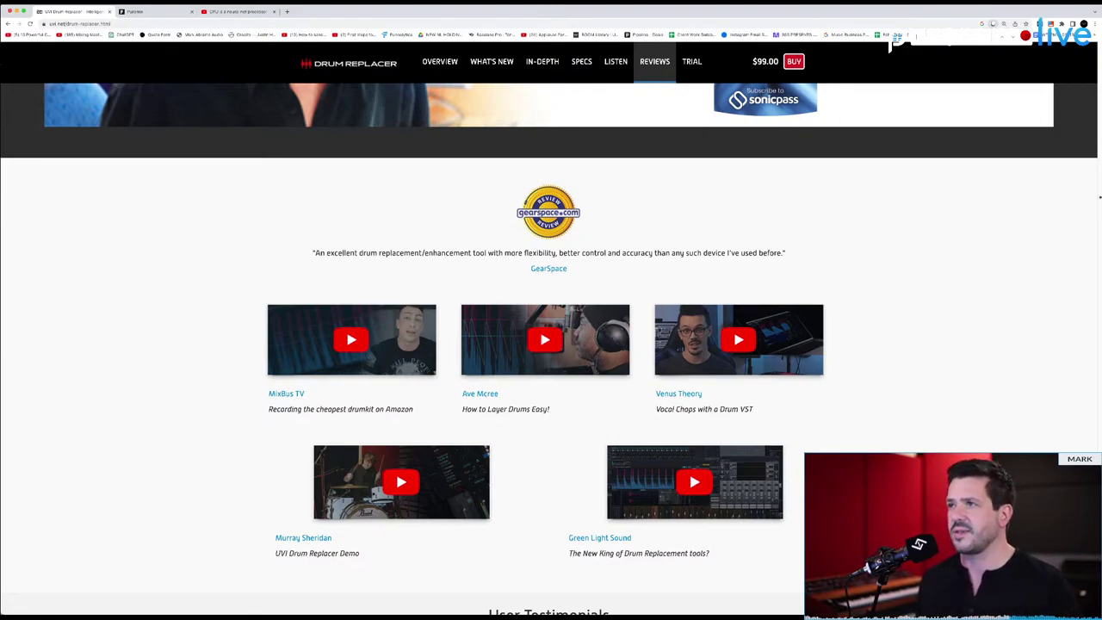
pyautogui.scroll(15, 1100, 196)
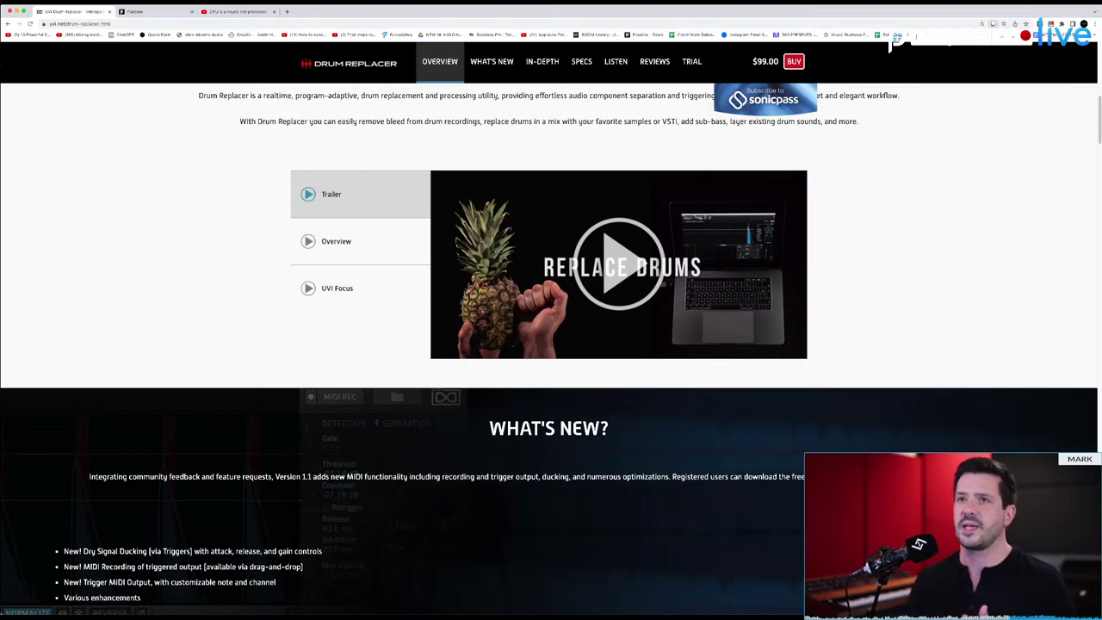
# Switch to the Puremix website and view its Plugins & Services page and its home page.
pyautogui.press('super+Tab')
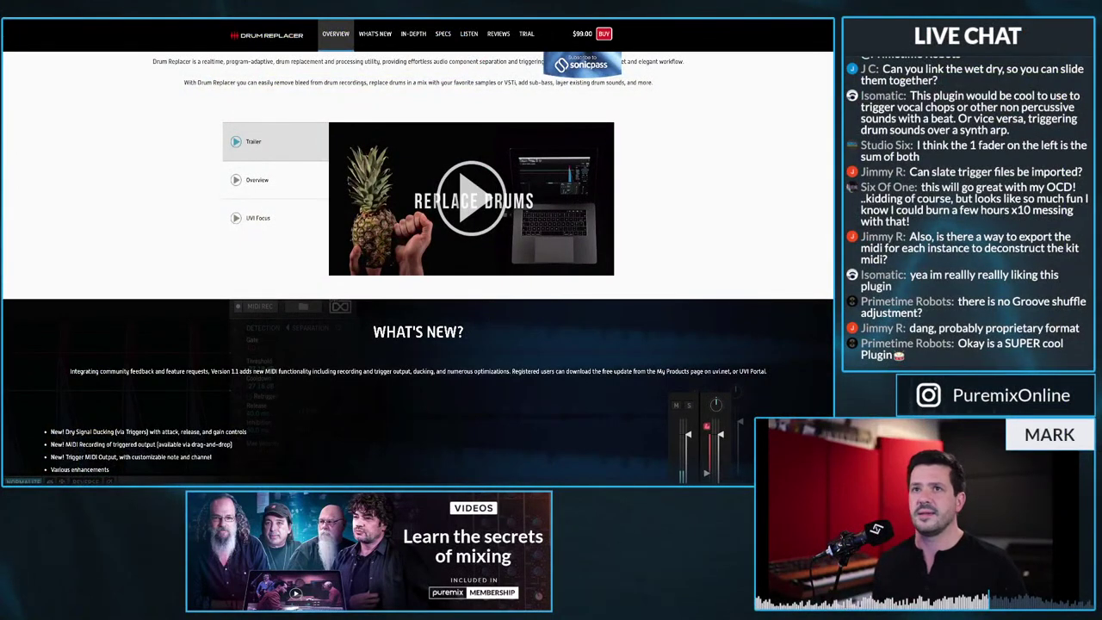
pyautogui.hotkey('ctrl', 'Tab')
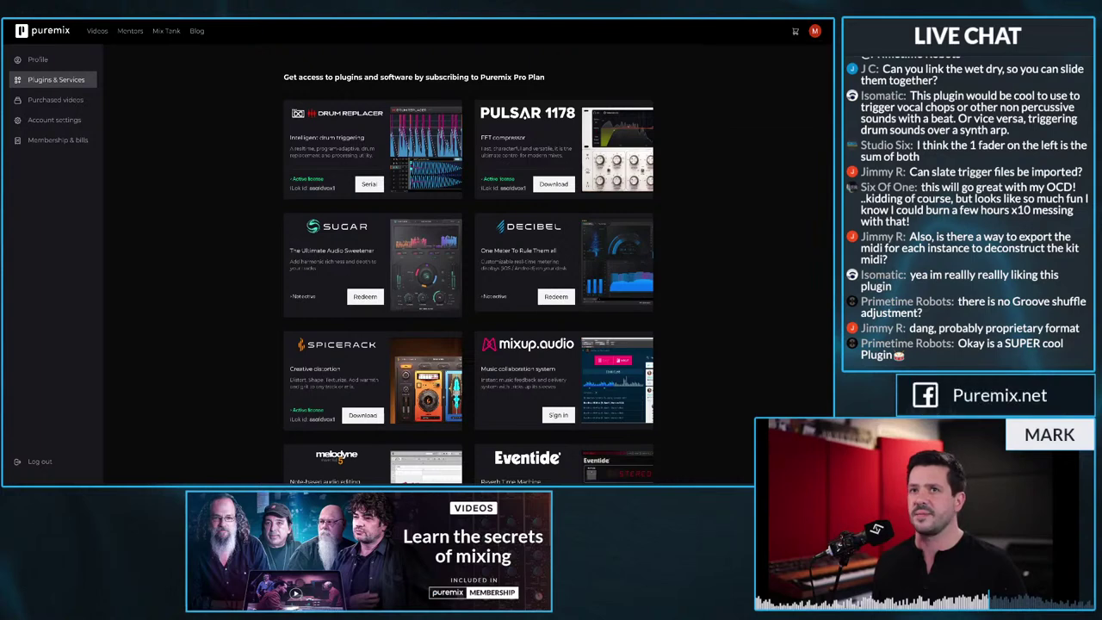
pyautogui.hotkey('ctrl', 'Tab')
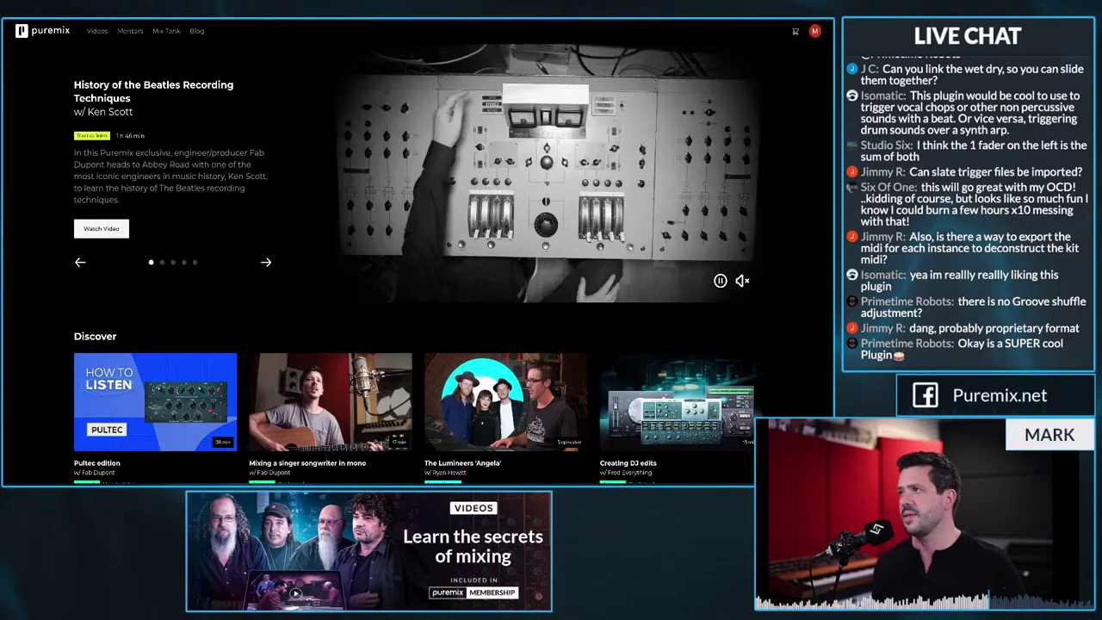